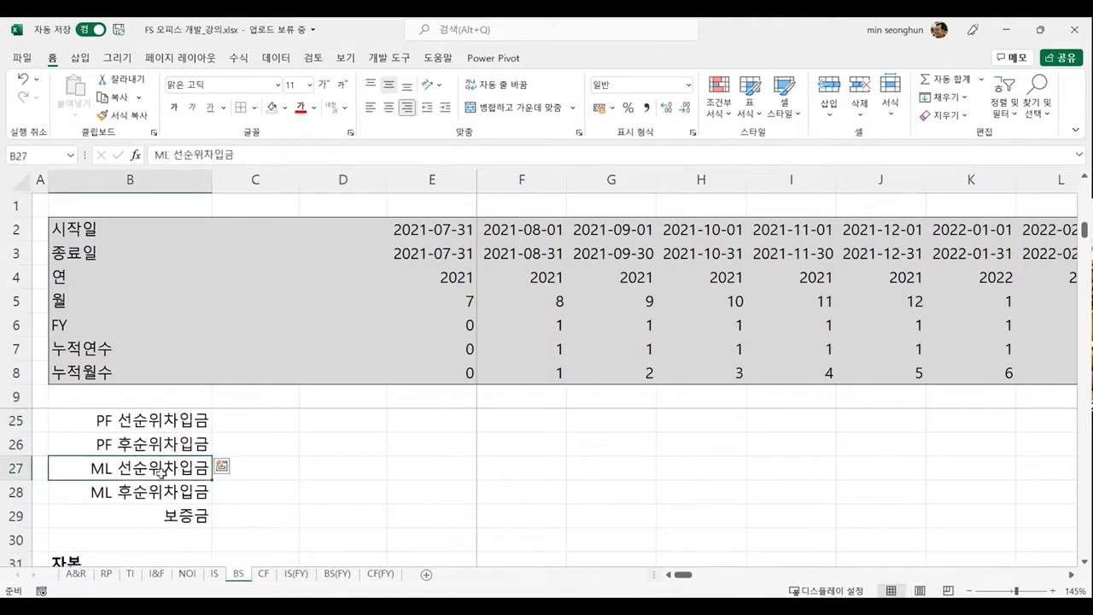
Step: In the BS sheet's PF 선순위차입금 section, enter ='I&F'!E39+'I&F'!E40 in E81 as the 증가 amount
left_click(205, 505)
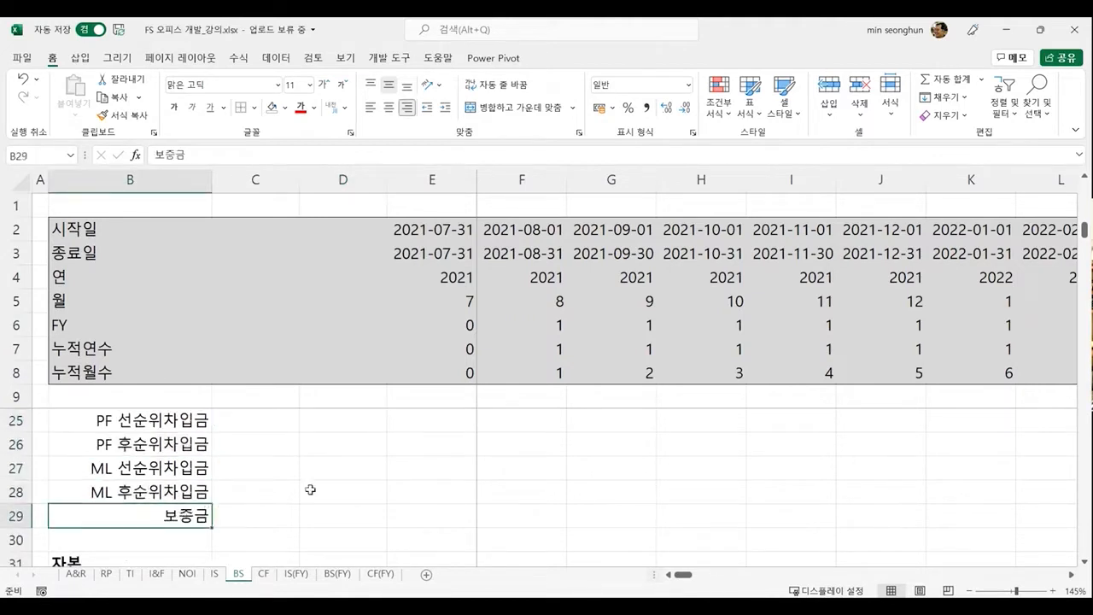
scroll(550, 509, "down", 17)
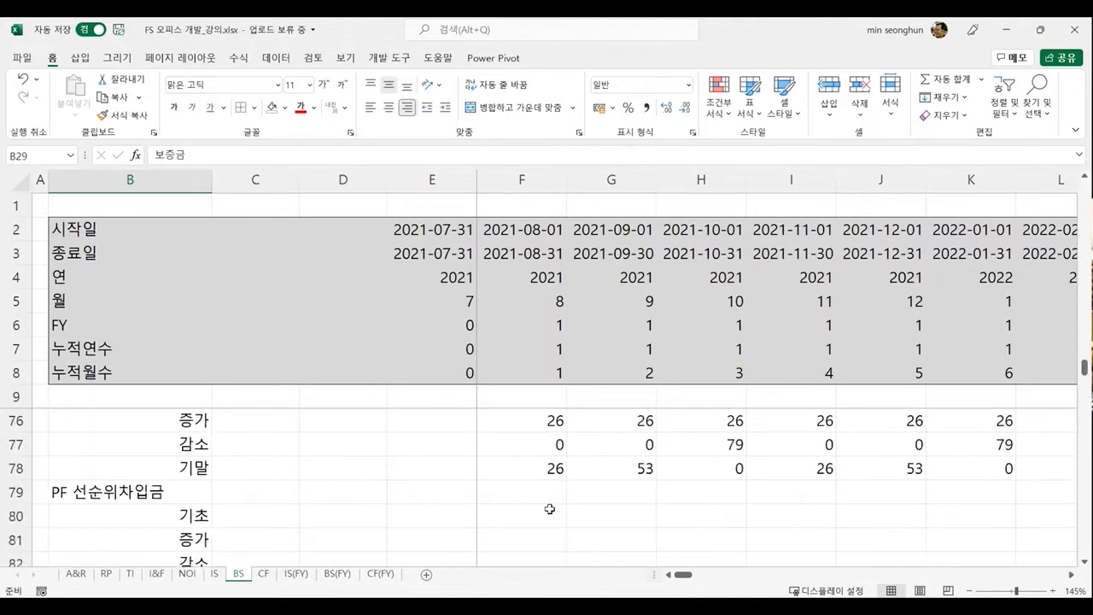
scroll(550, 509, "down", 1)
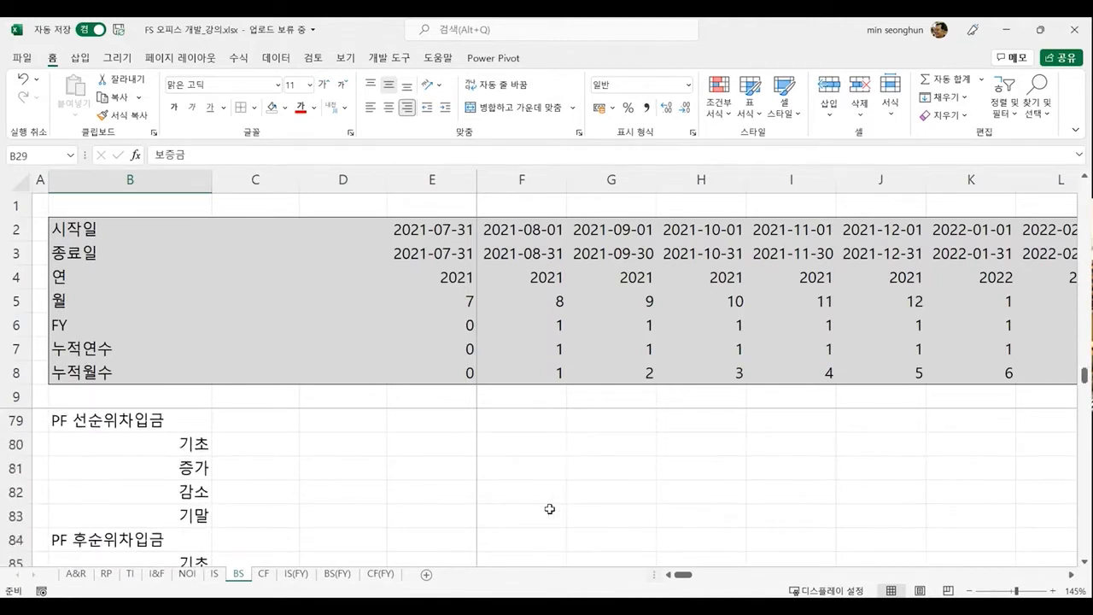
left_click(325, 443)
key("Right")
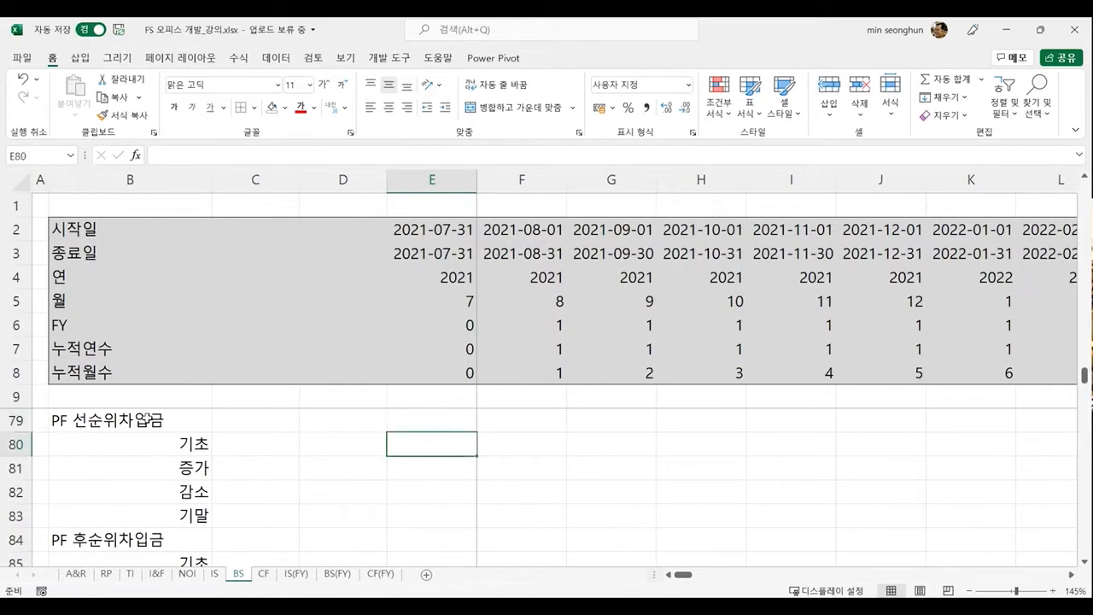
key("Return")
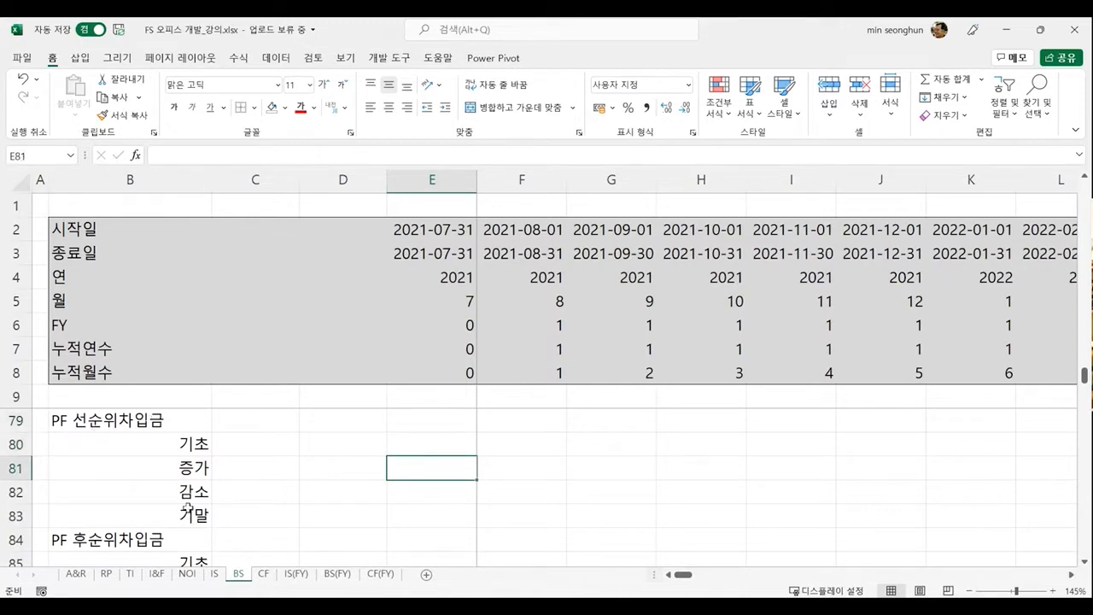
type("=")
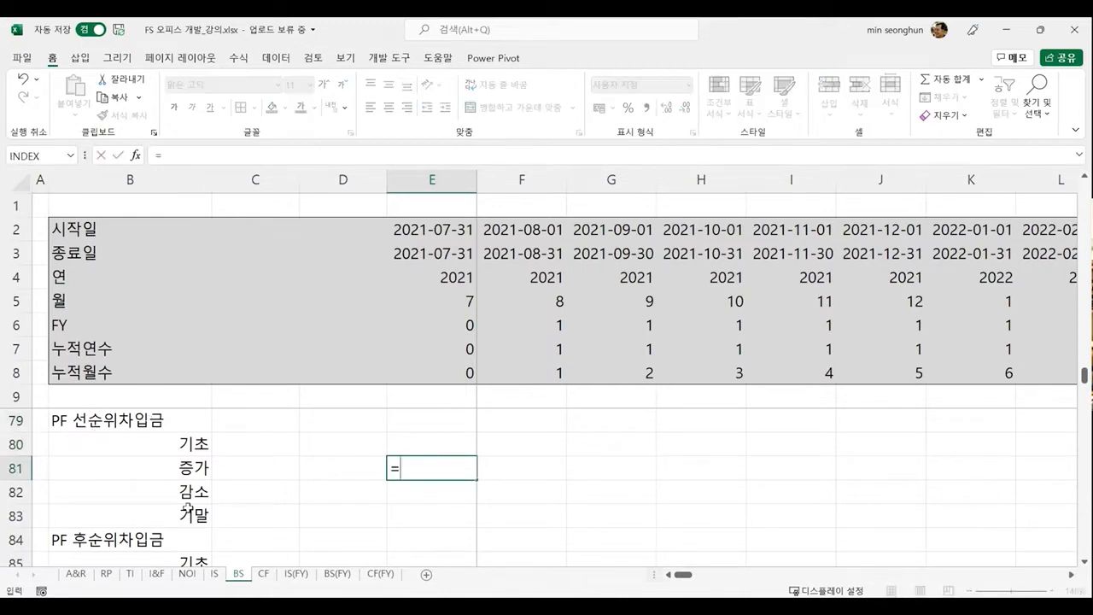
left_click(159, 575)
scroll(379, 402, "down", 1)
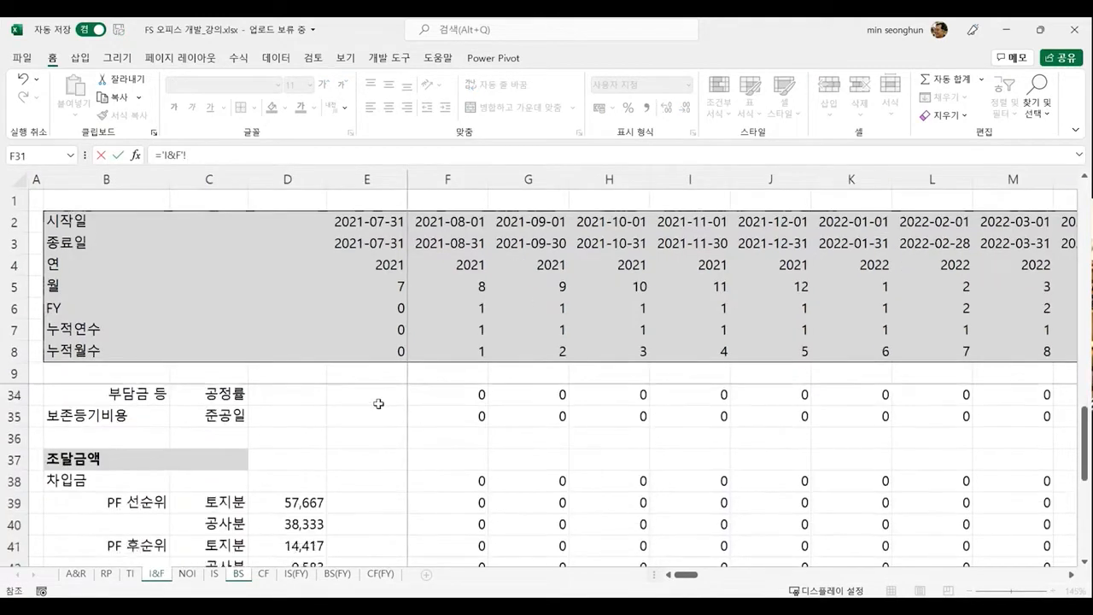
scroll(378, 402, "down", 1)
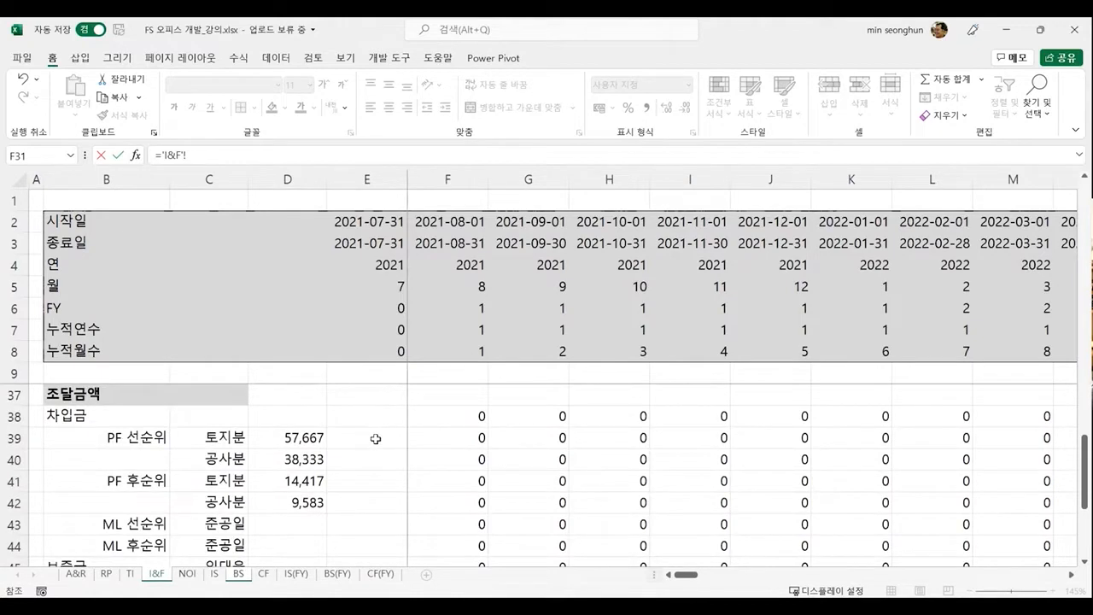
left_click(376, 438)
type("+")
left_click(363, 461)
key("Return")
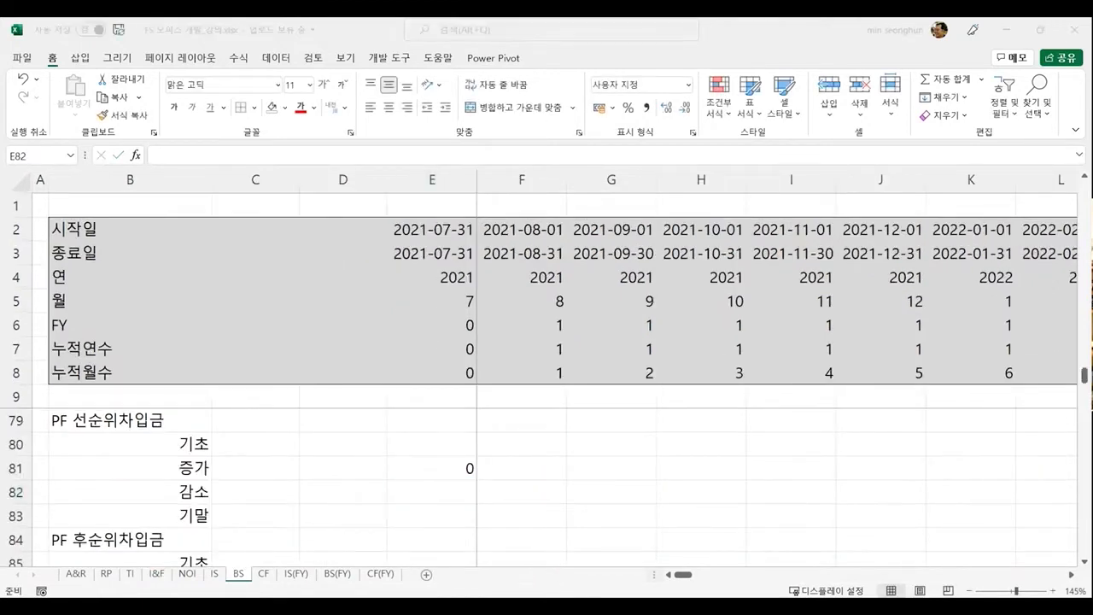
Step: Enter =(E80+E81)*TI!E17 in E82 as the 감소 amount, using the 준공일 flag from the TI sheet
left_click(403, 500)
left_click(403, 500)
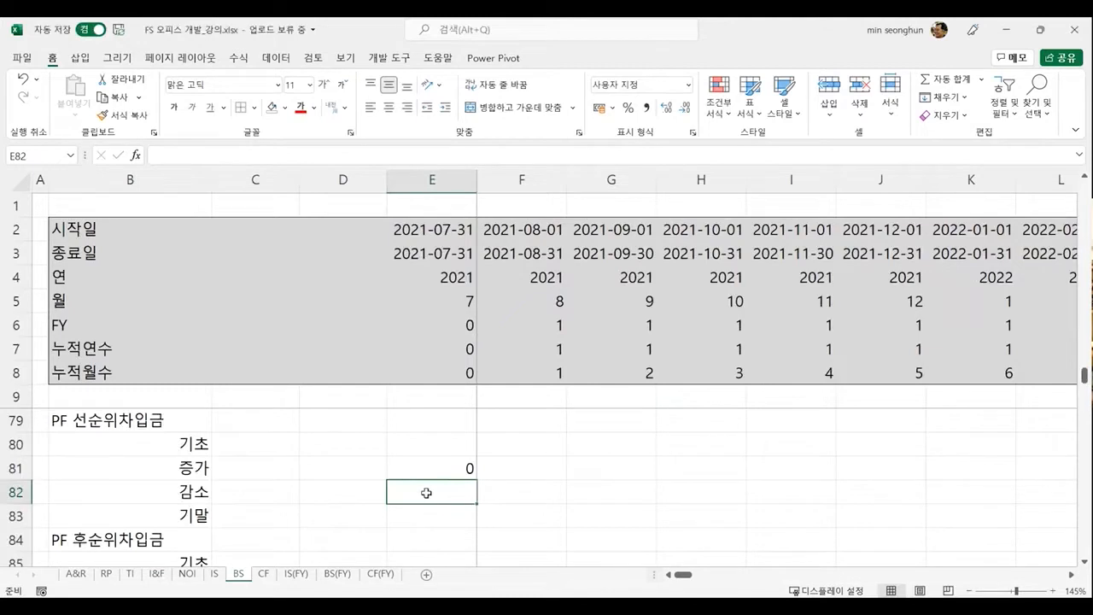
type("=(")
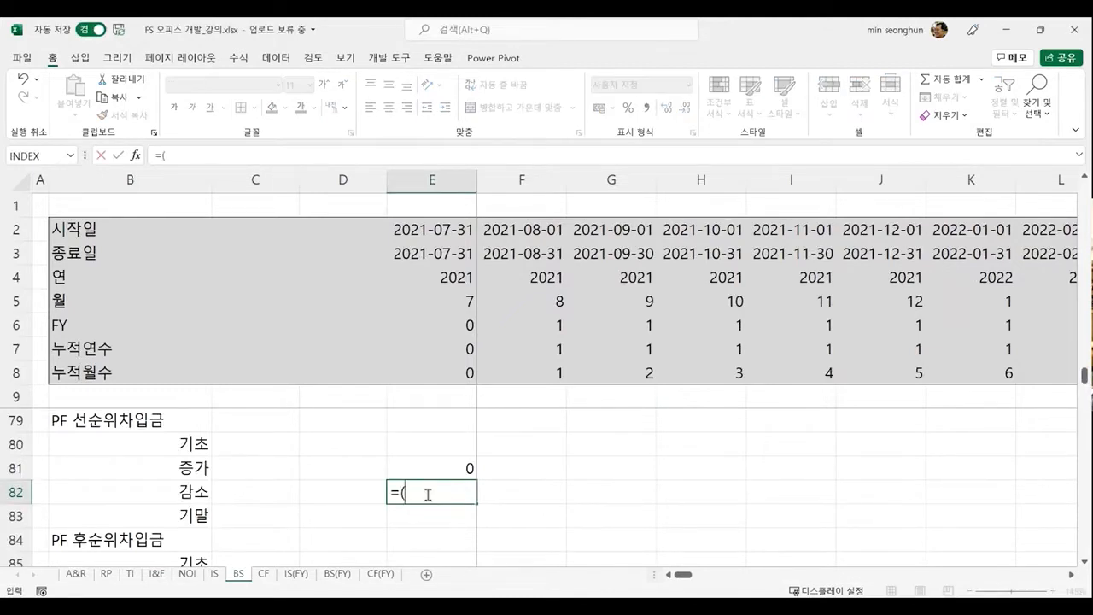
key("Up")
key("Up")
type("+")
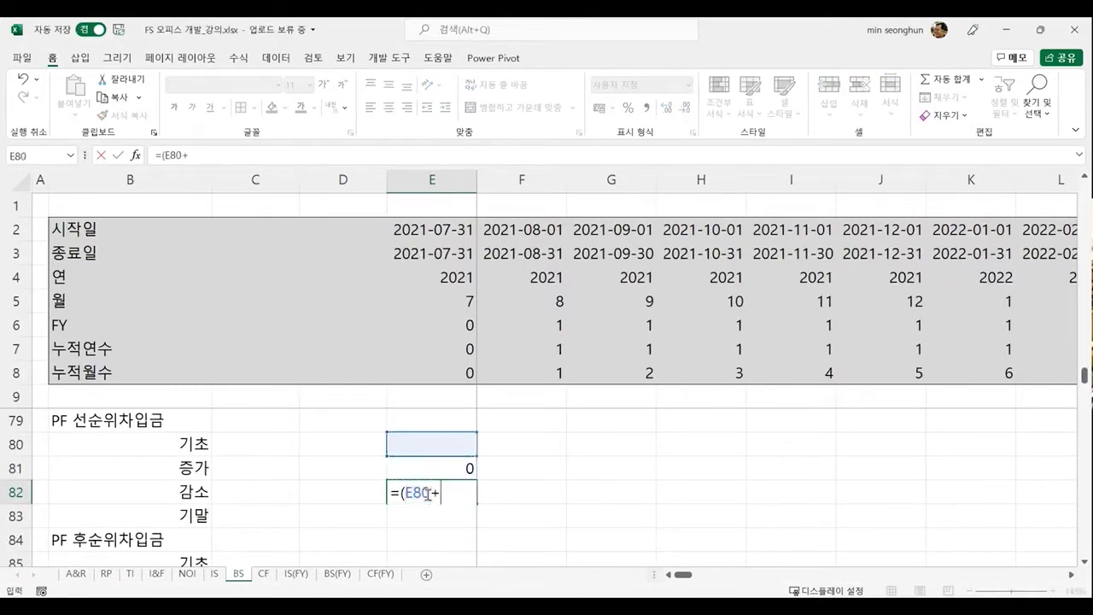
key("Up")
type(")")
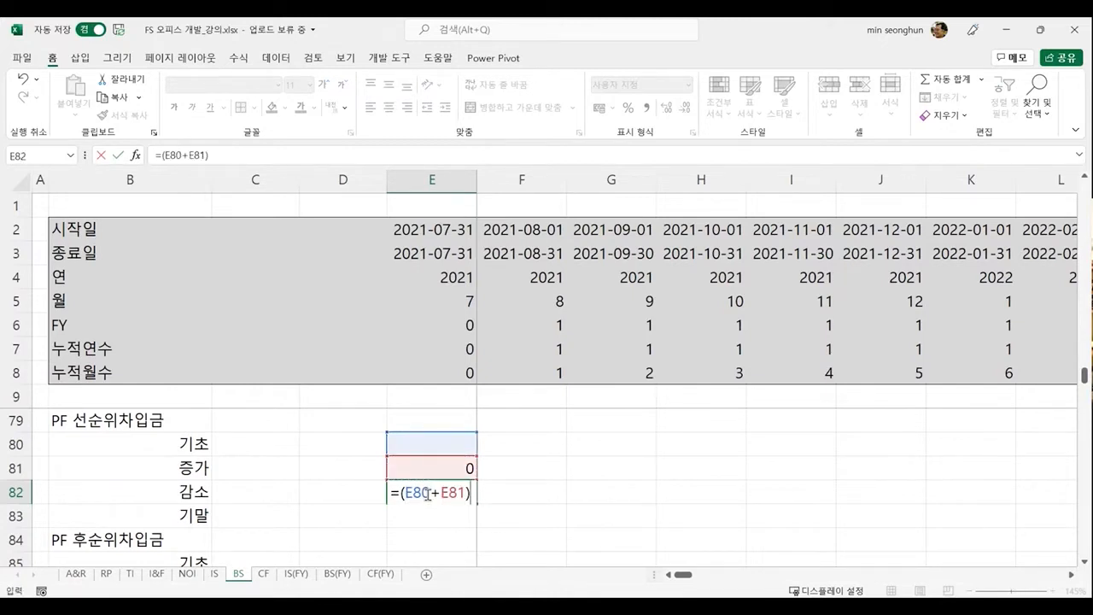
type("*")
left_click(130, 575)
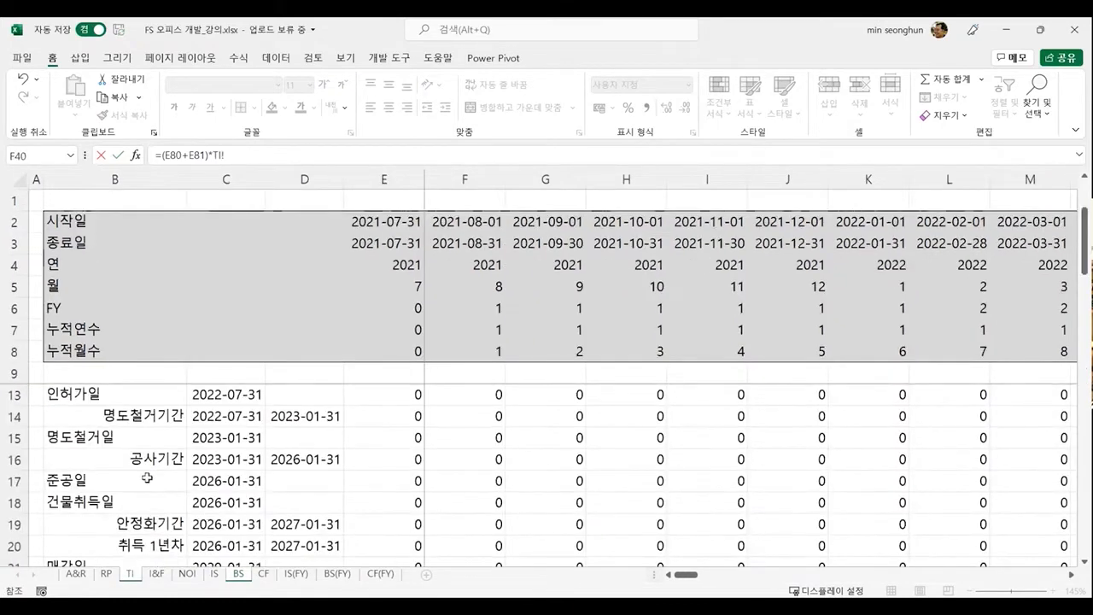
left_click(381, 485)
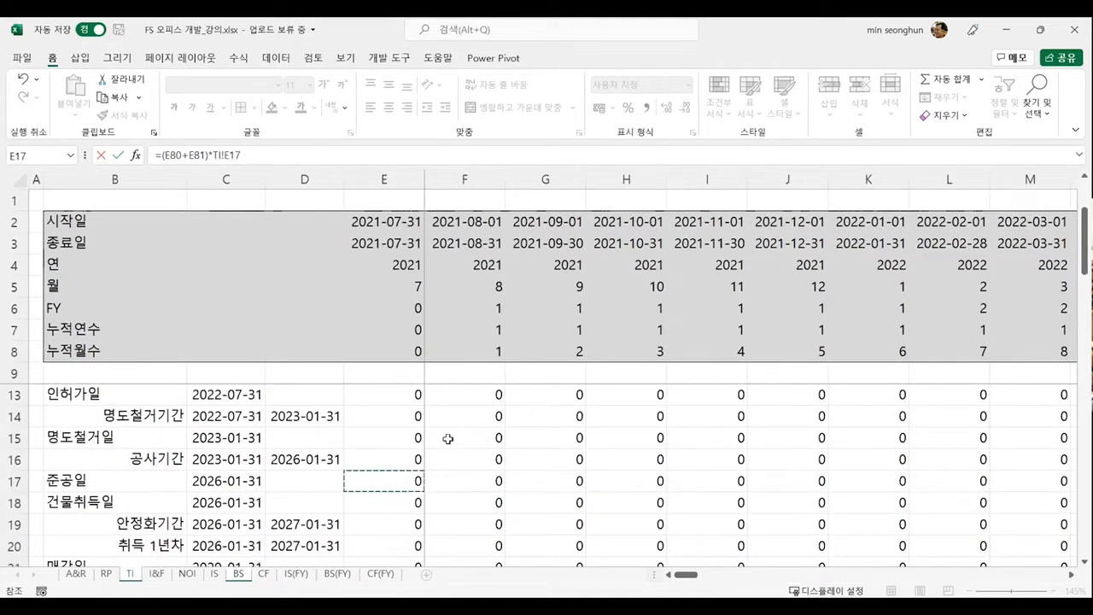
key("Return")
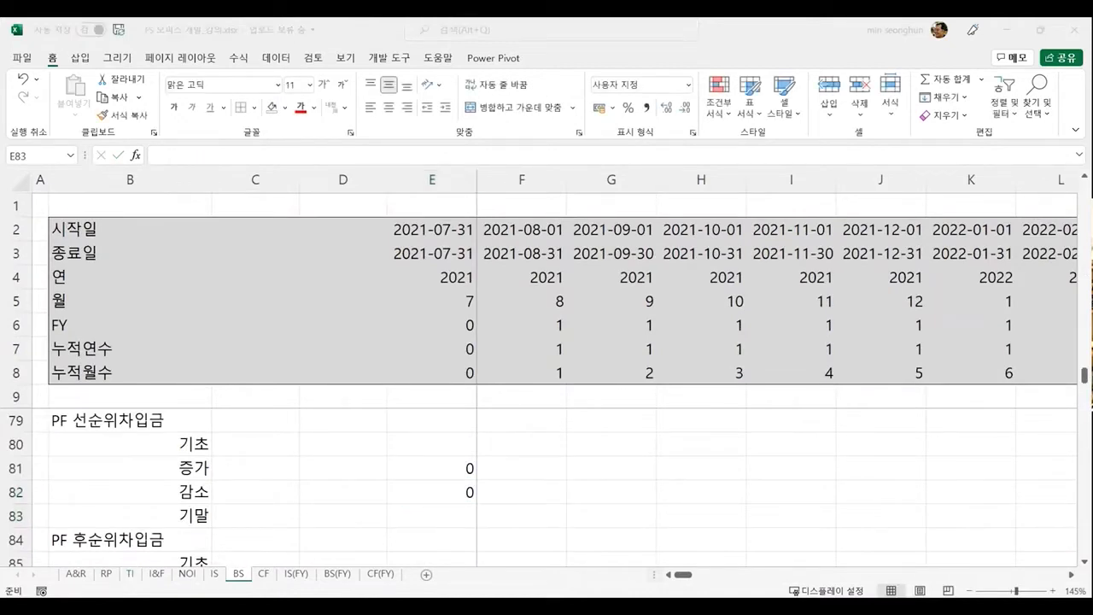
Step: Enter the 기말 balance formula =E80+E81-E82 in E83
left_click(418, 508)
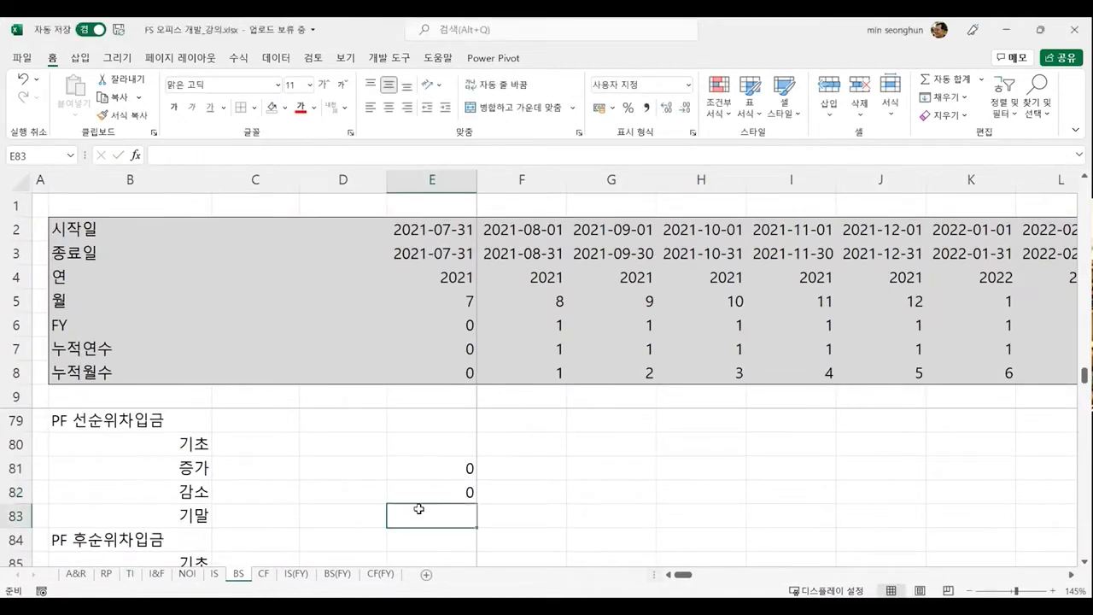
type("=")
key("Up")
key("Up")
key("Up")
type("+")
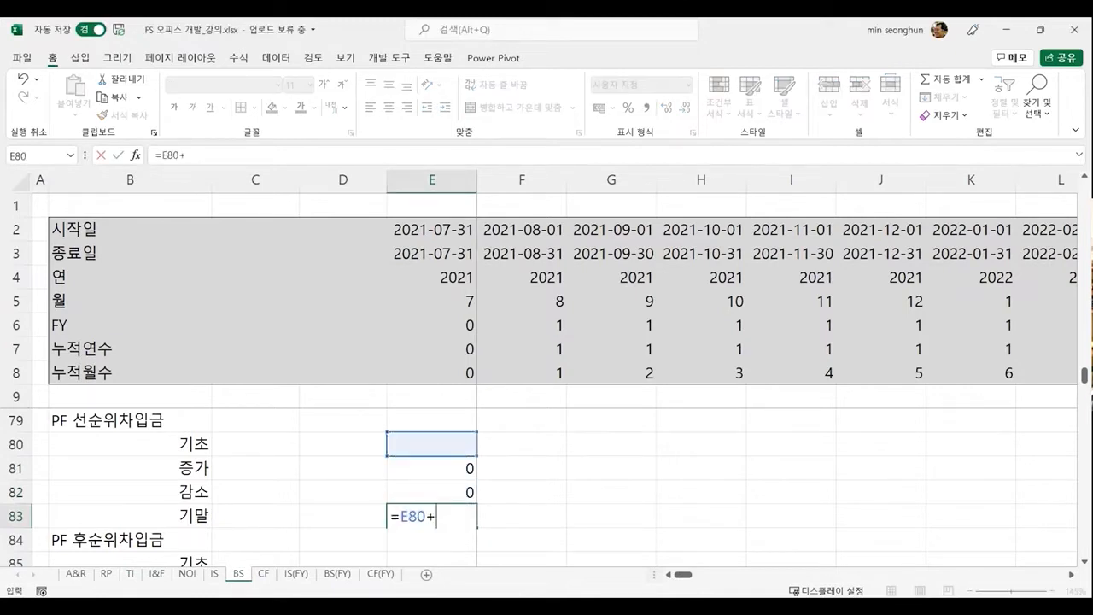
key("Up")
key("Up")
type("-")
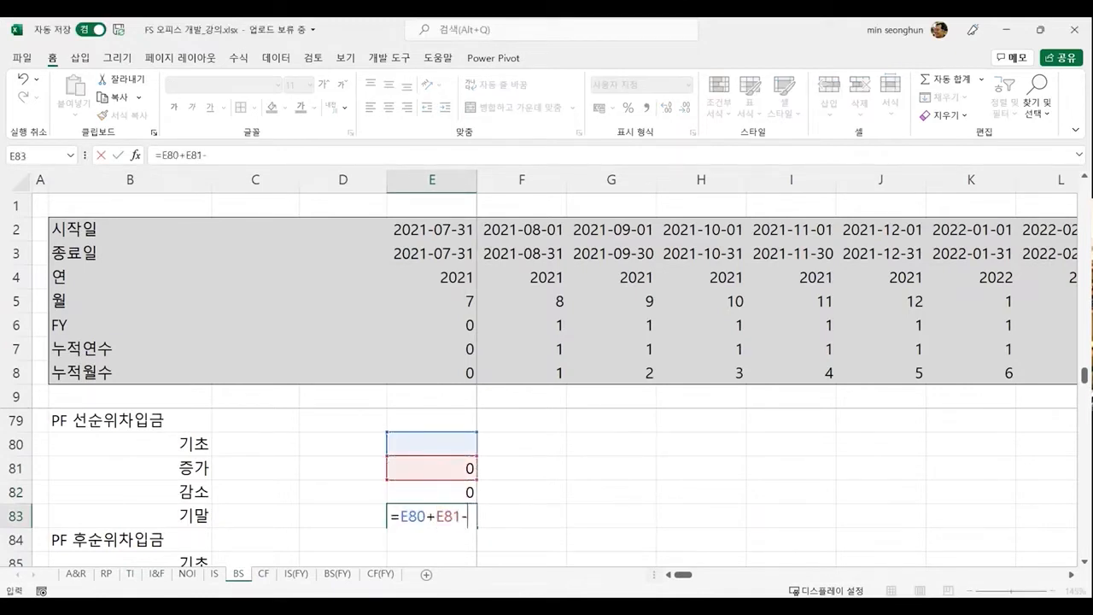
key("Up")
key("Return")
Step: Lock the row of the TI reference in the E82 감소 formula so it reads TI!E$17
left_click(433, 468)
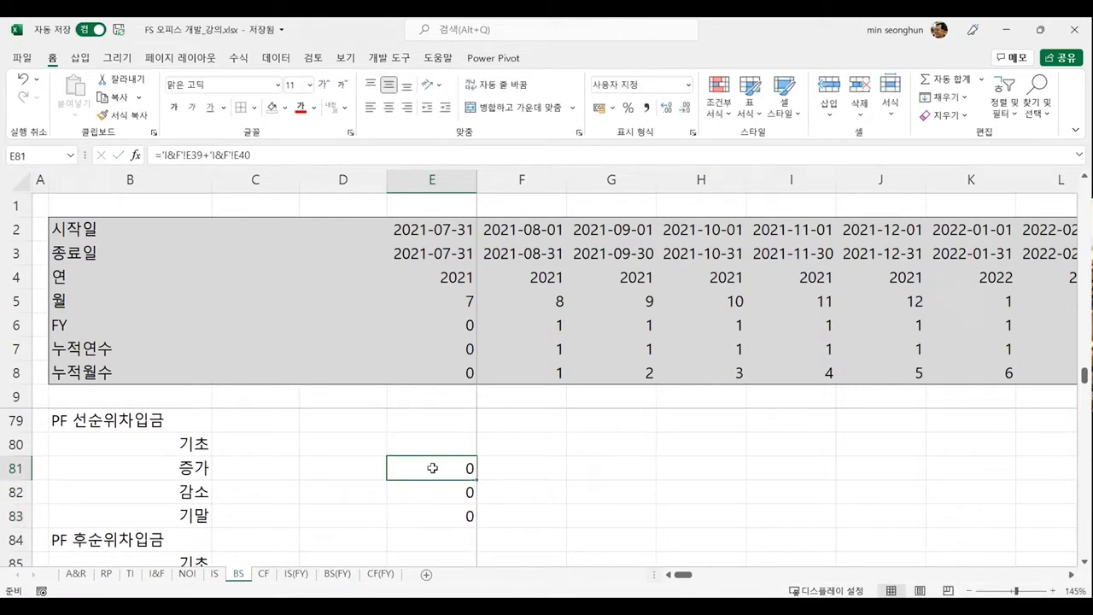
key("Down")
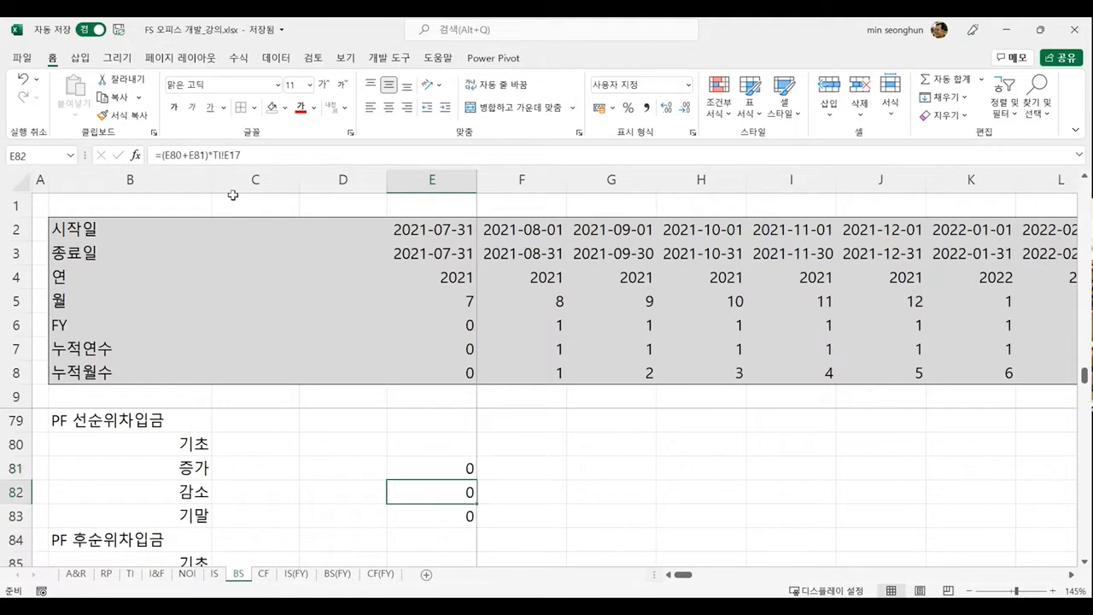
left_click(235, 158)
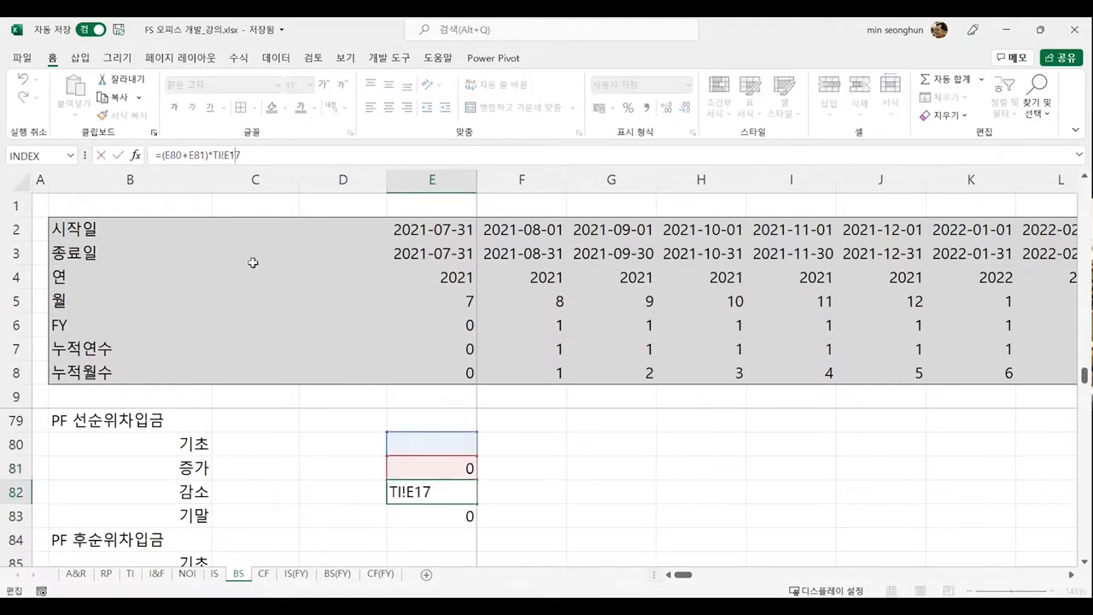
key("F4")
key("F4")
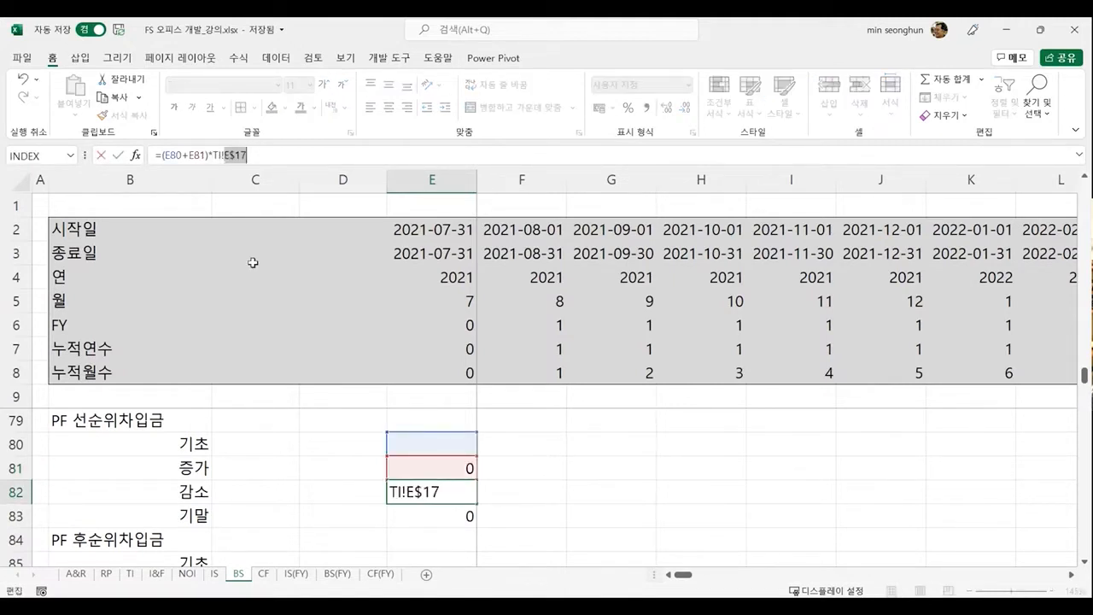
key("Return")
Step: Fill the E81:E83 formulas across to column F and enter =E83 in F80 as the 기초 balance
left_click_drag(463, 471, 527, 530)
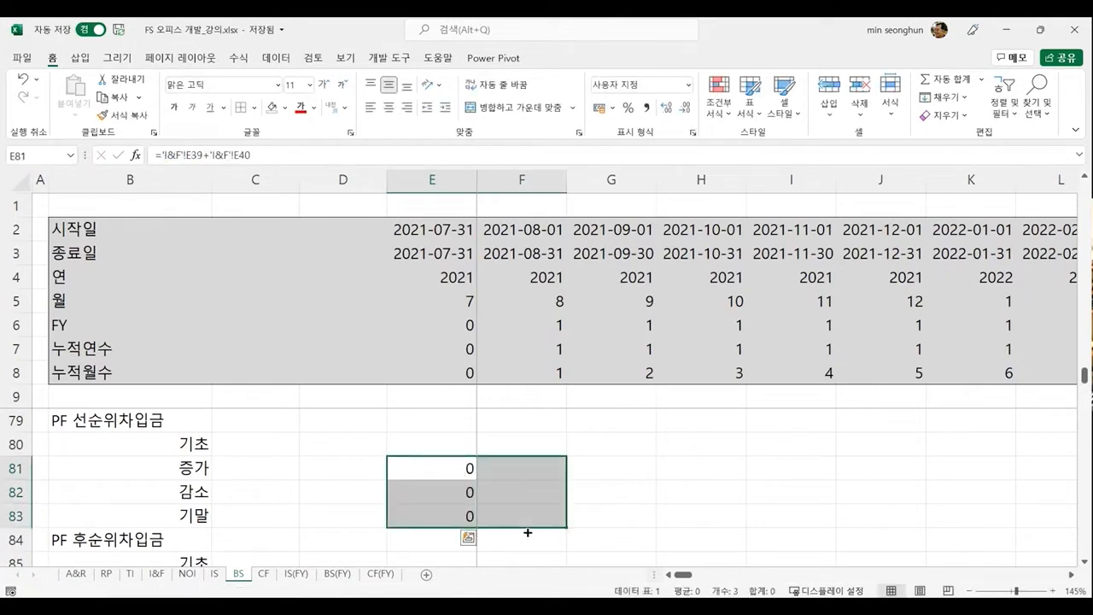
left_click(521, 444)
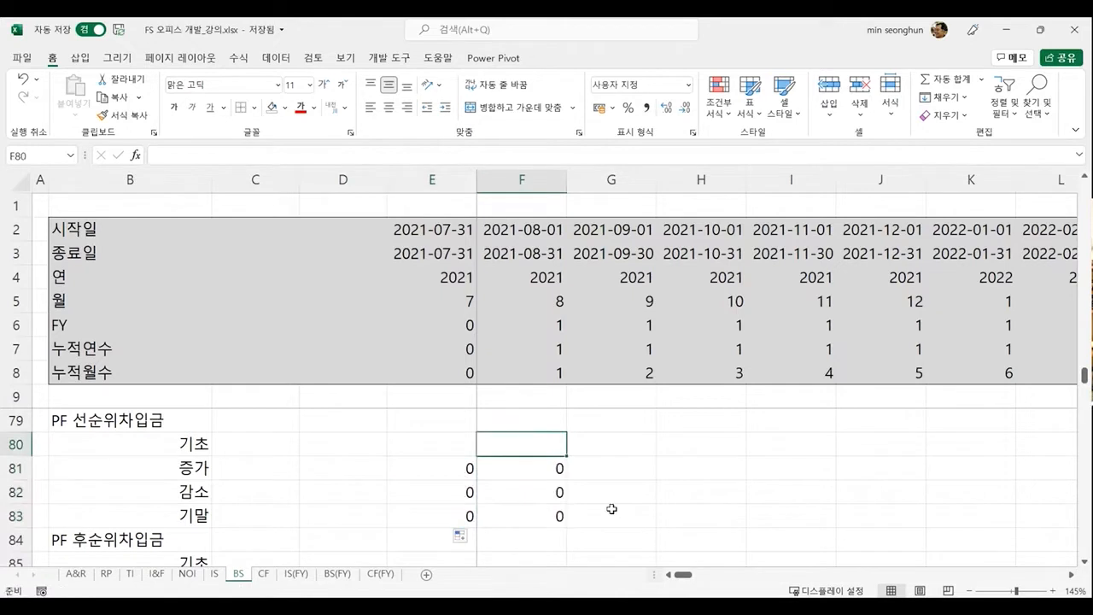
type("=")
key("Left")
key("Down")
key("Down")
key("Down")
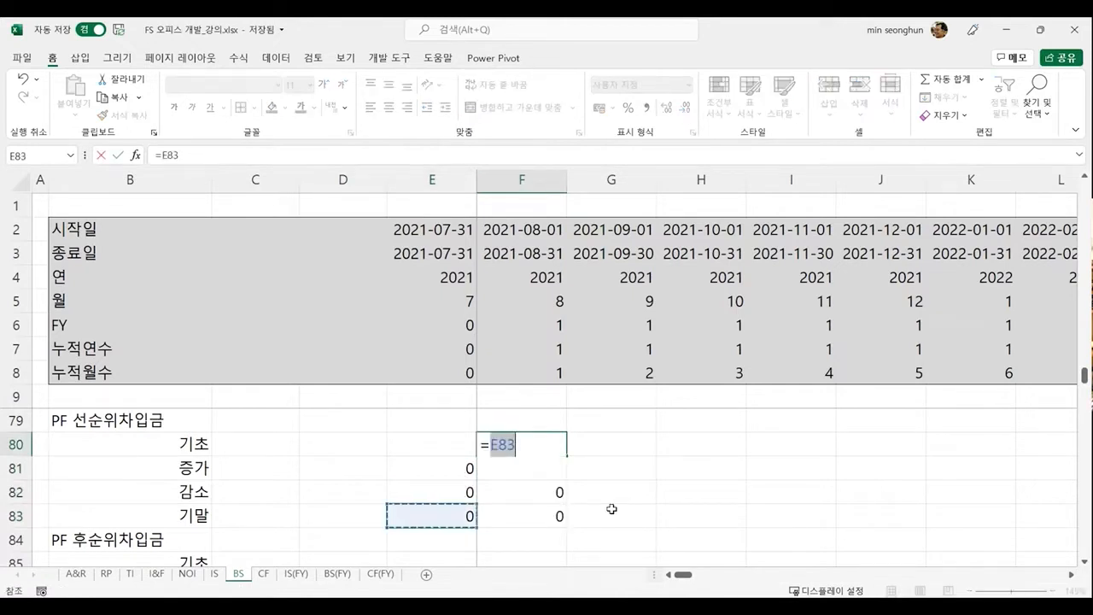
key("Return")
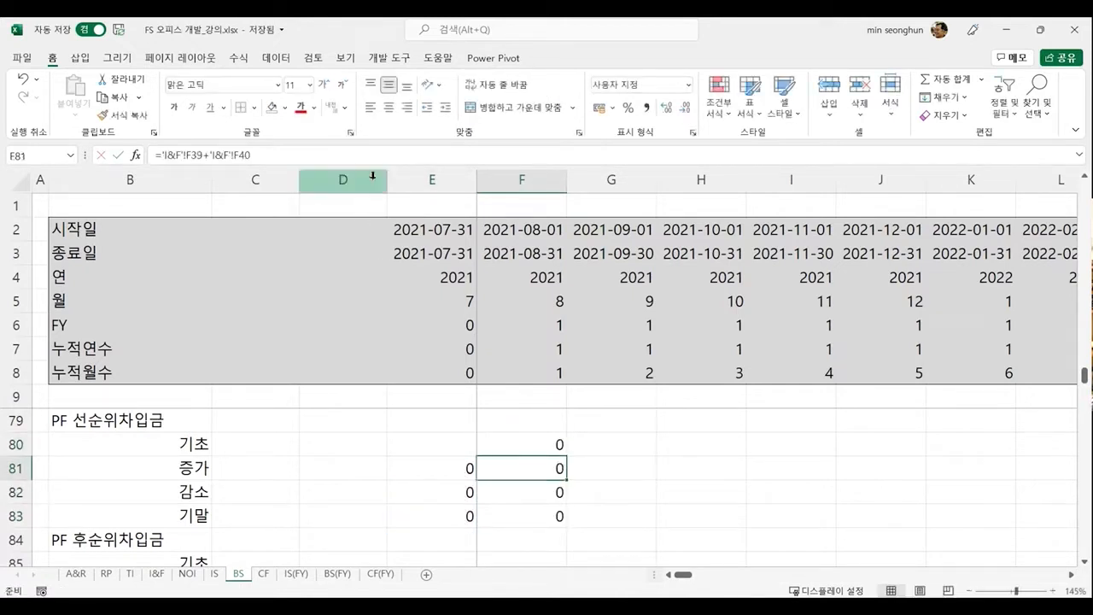
Step: Check the 증가, 감소 and 기말 formulas in F81, F82 and F83
left_click(381, 162)
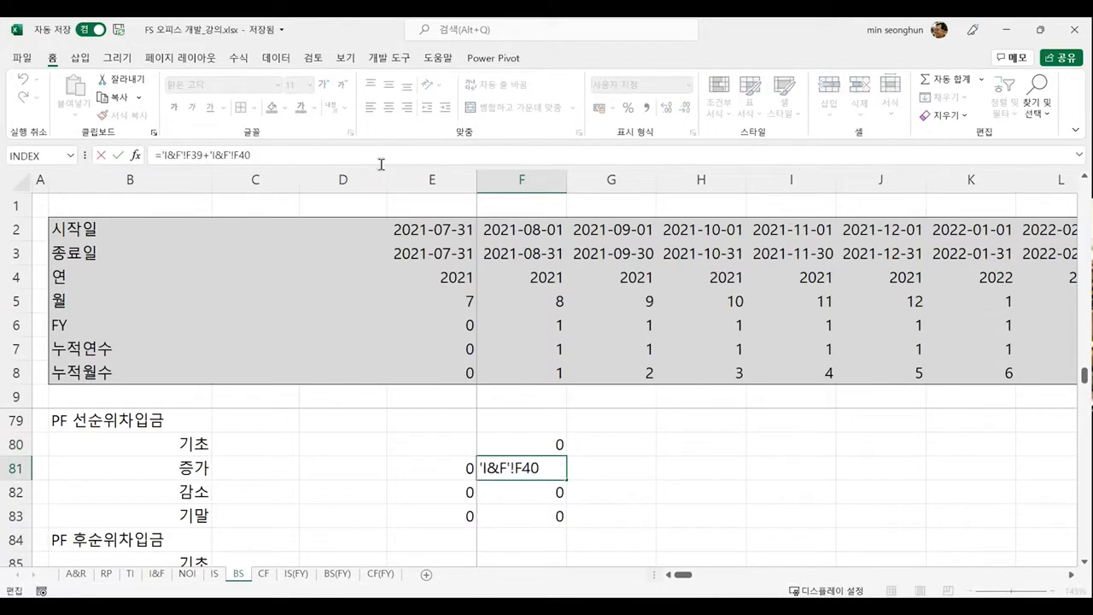
key("ctrl+Return")
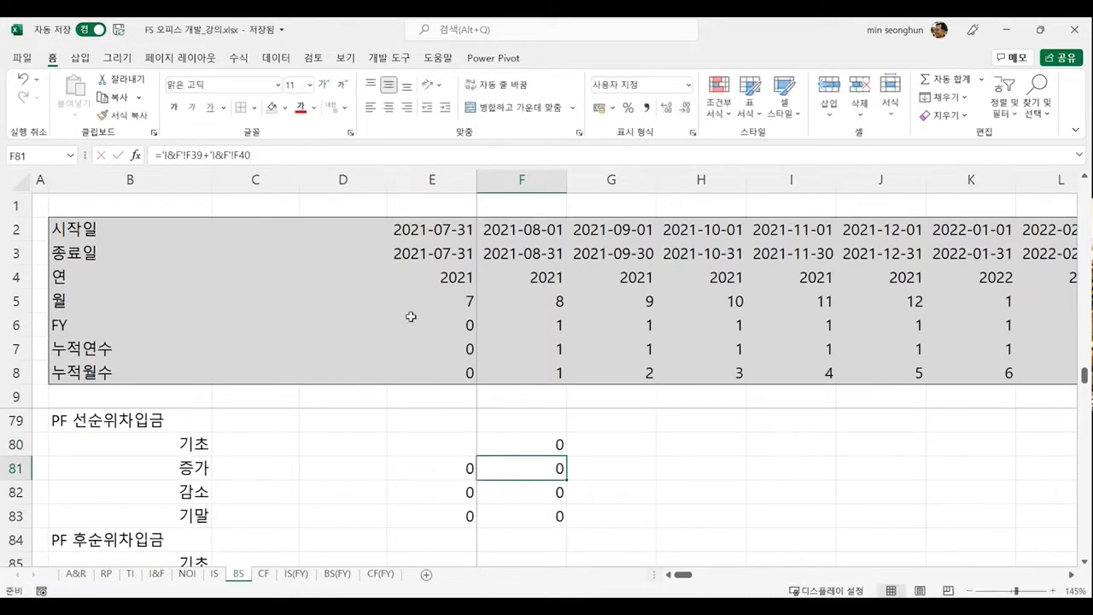
left_click(500, 493)
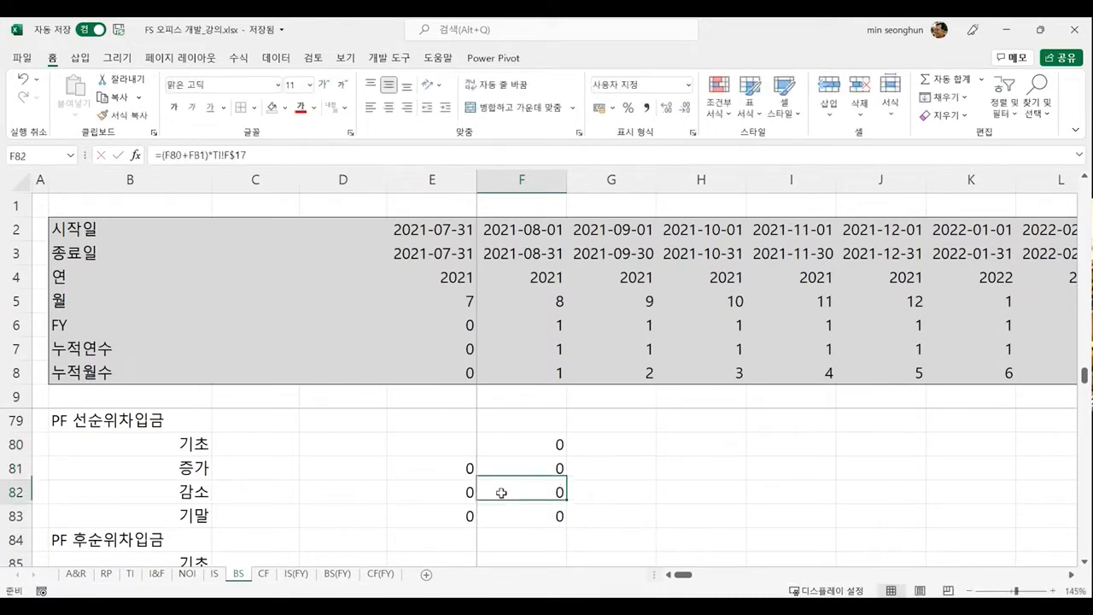
left_click(274, 159)
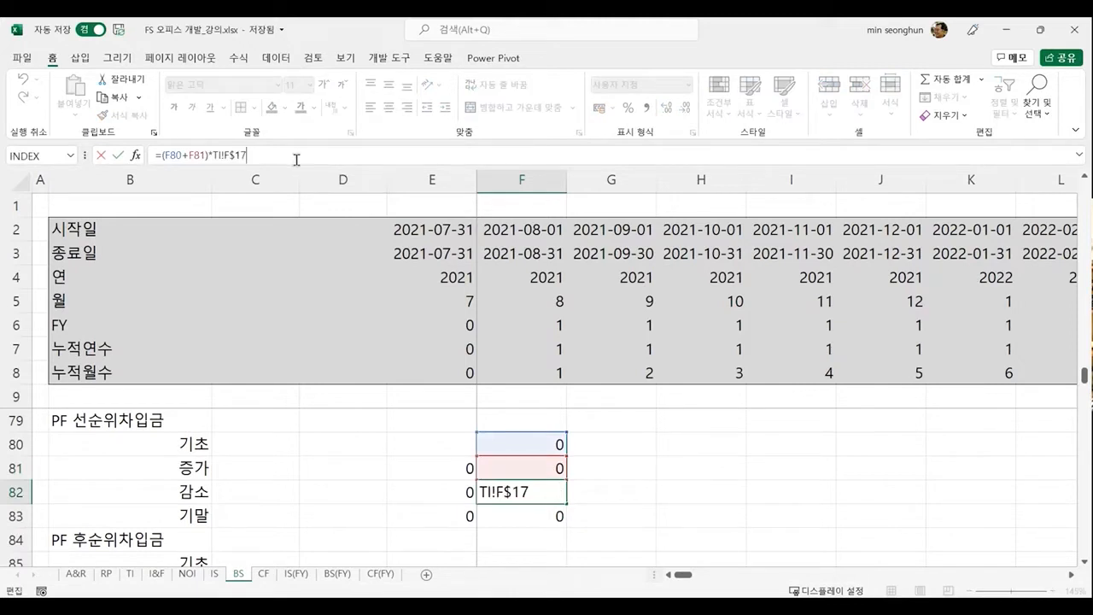
key("ctrl+Return")
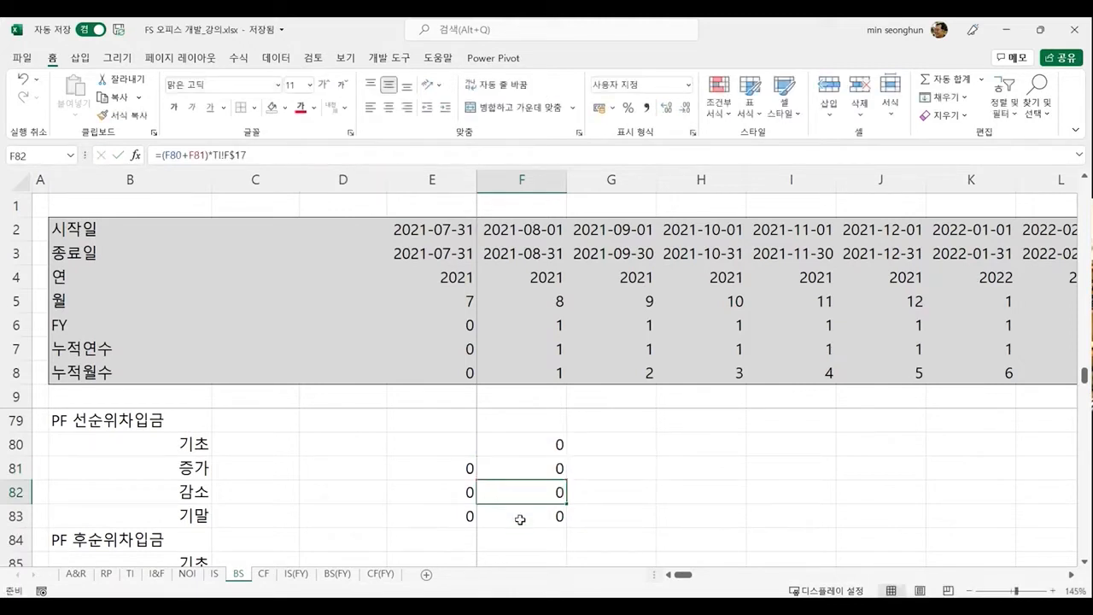
left_click(518, 515)
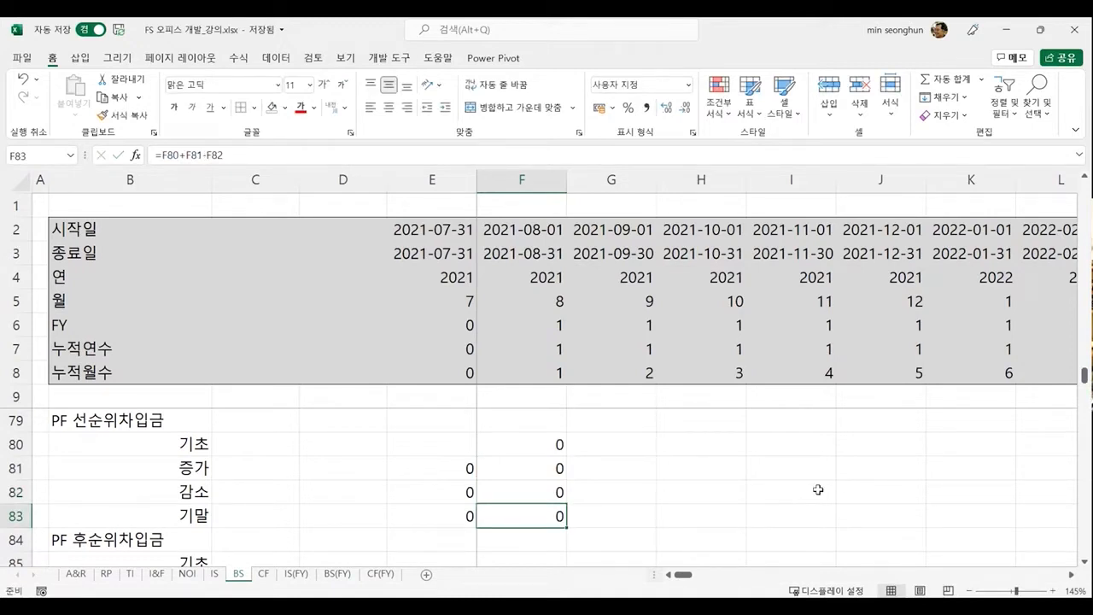
Step: Copy the PF 선순위차입금 roll-forward formulas in E80:F83 to the PF 후순위차입금 block starting at E85
key("ctrl+Up")
key("Left")
key("shift+Right")
key("shift+Down")
key("shift+Down")
key("shift+Down")
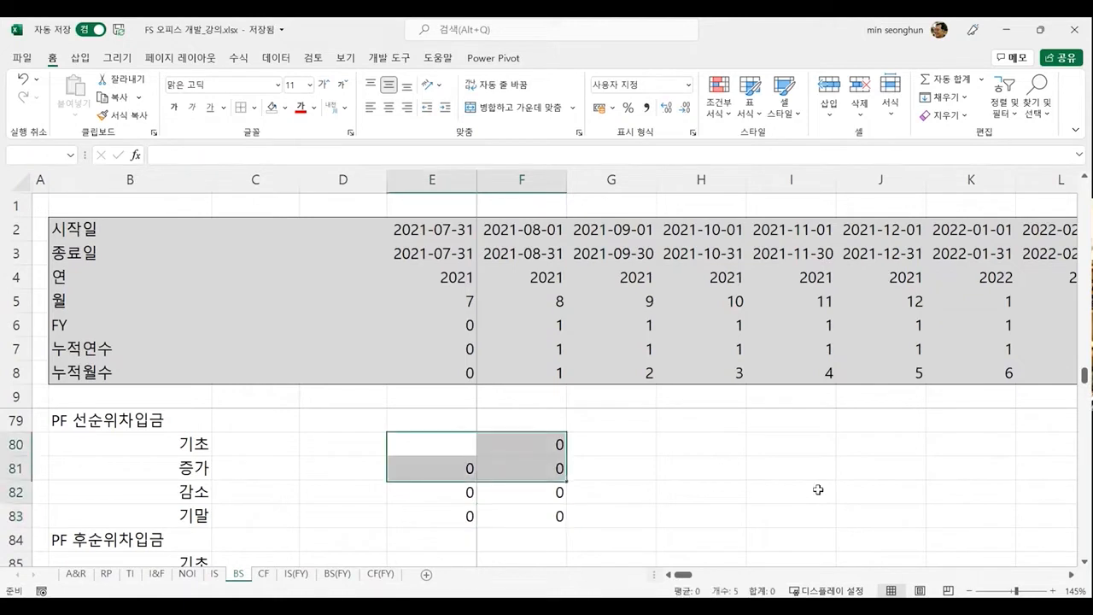
key("ctrl+c")
scroll(561, 469, "down", 1)
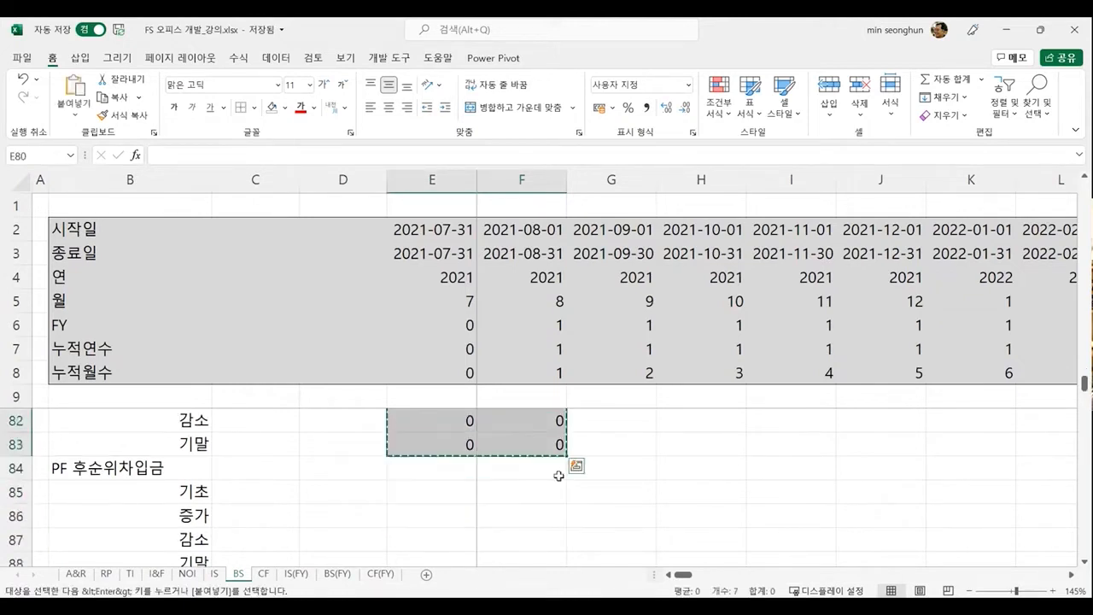
left_click(427, 465)
left_click(434, 491)
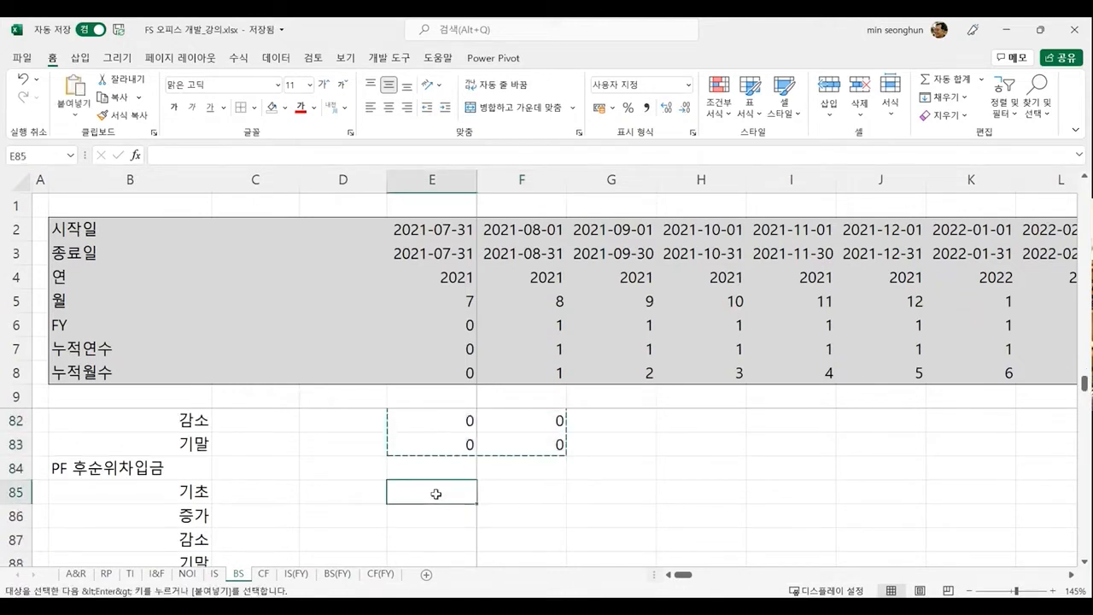
key("ctrl+v")
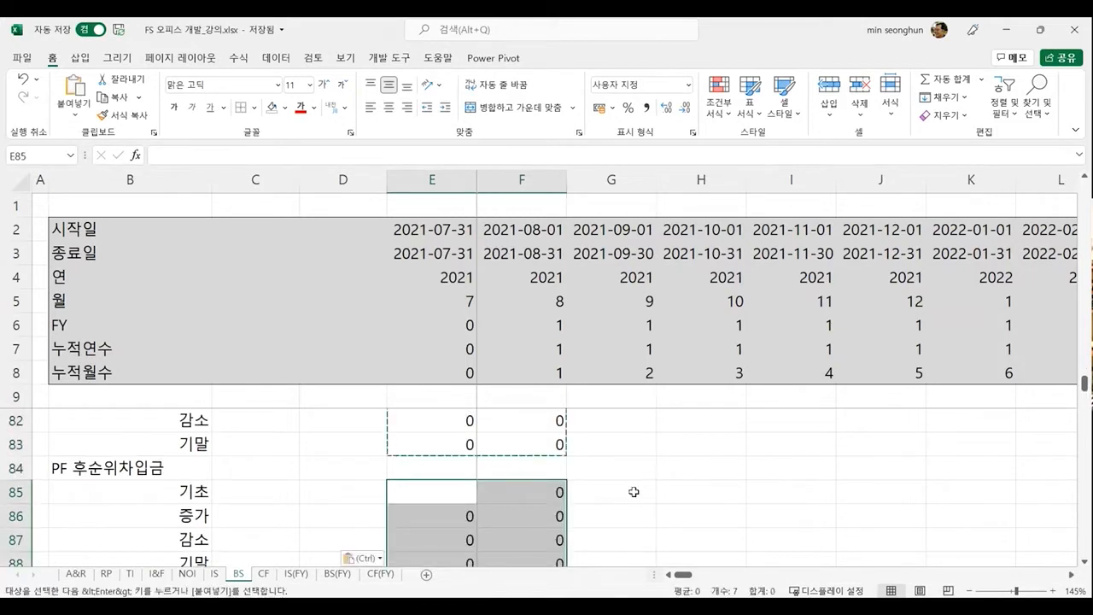
Step: Compare the pasted 증가 formula in E86 with the original PF 선순위차입금 formula in E81
left_click(633, 492)
left_click(440, 517)
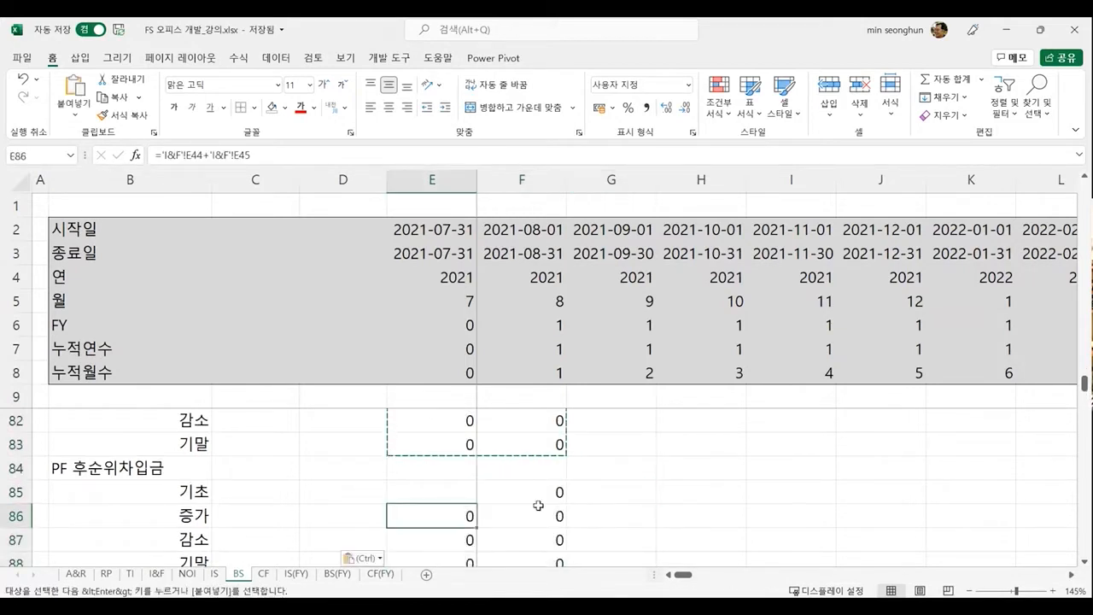
key("alt+Tab")
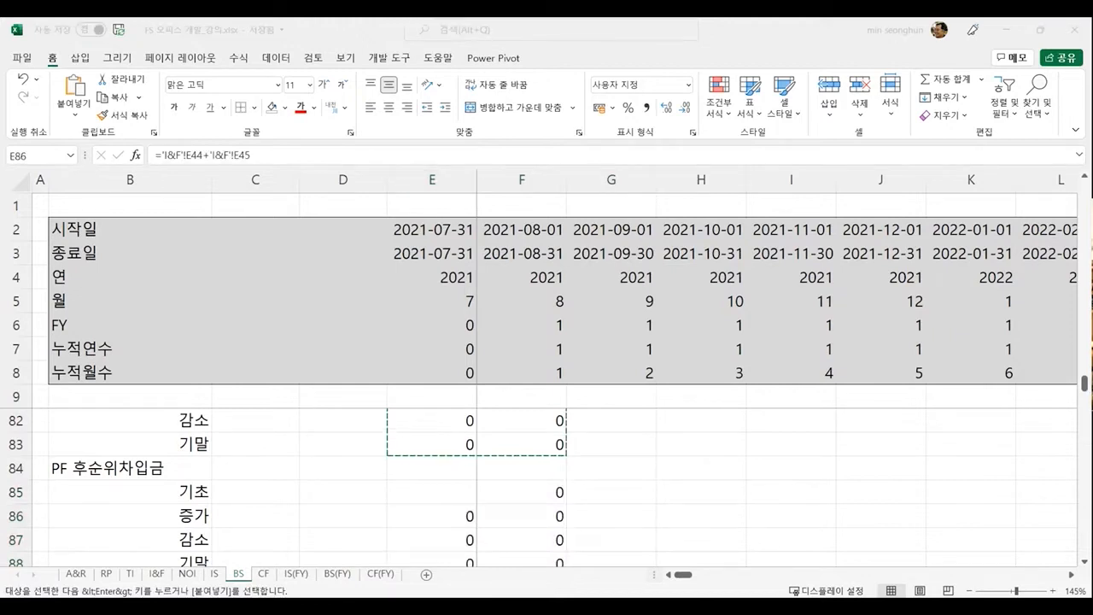
key("alt+Tab")
scroll(441, 473, "up", 1)
left_click(440, 473)
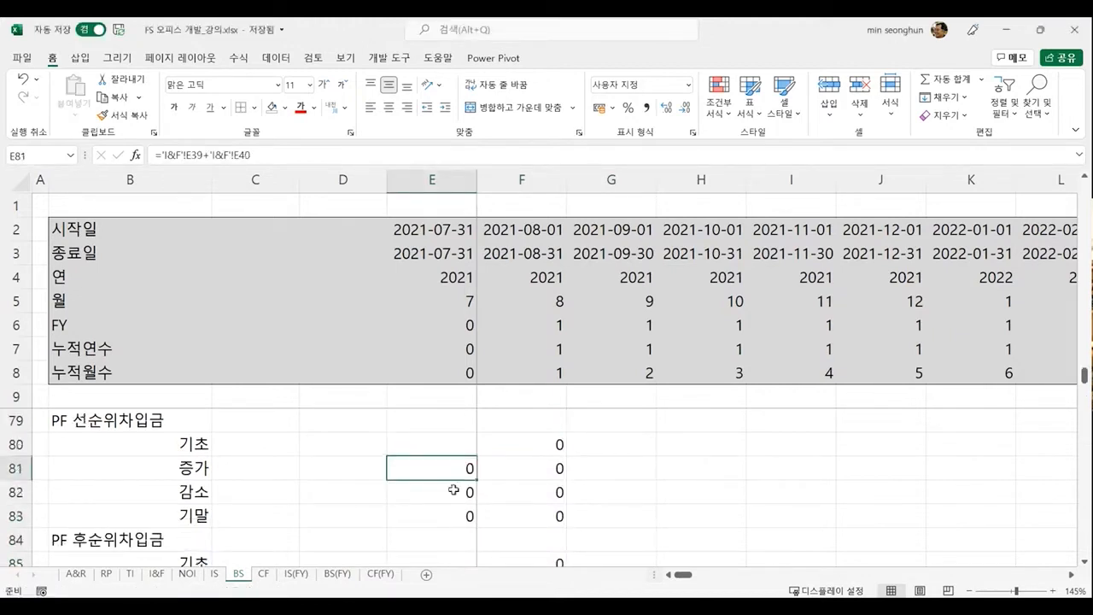
key("Down")
key("Down")
key("Down")
key("Down")
key("Down")
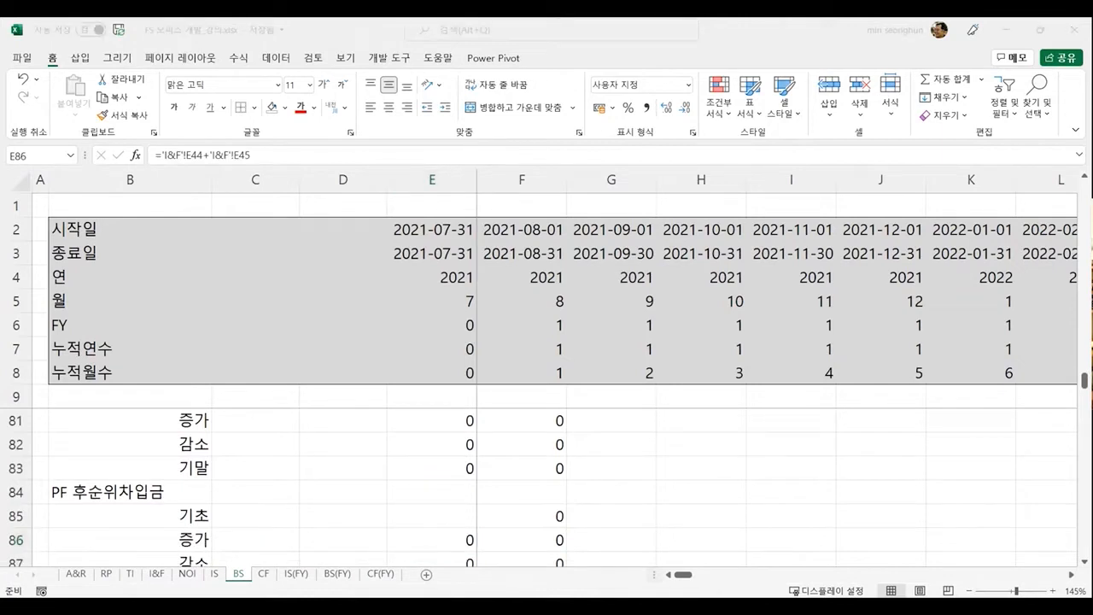
left_click(295, 495)
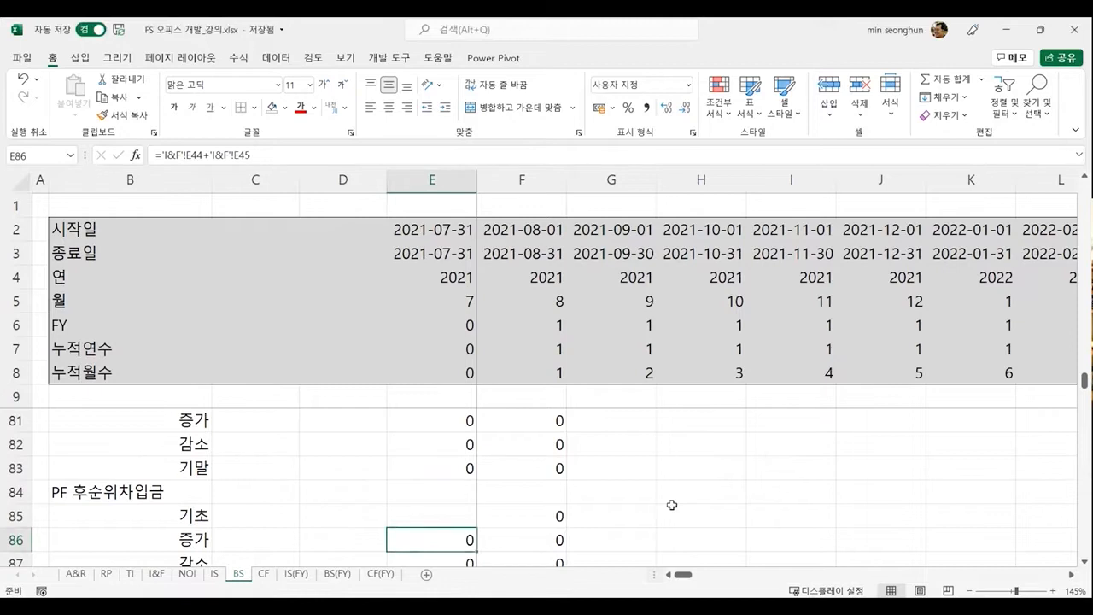
Step: Replace the PF 후순위차입금 증가 formula in E86 with ='I&F'!E41+'I&F'!E42
scroll(672, 505, "down", 1)
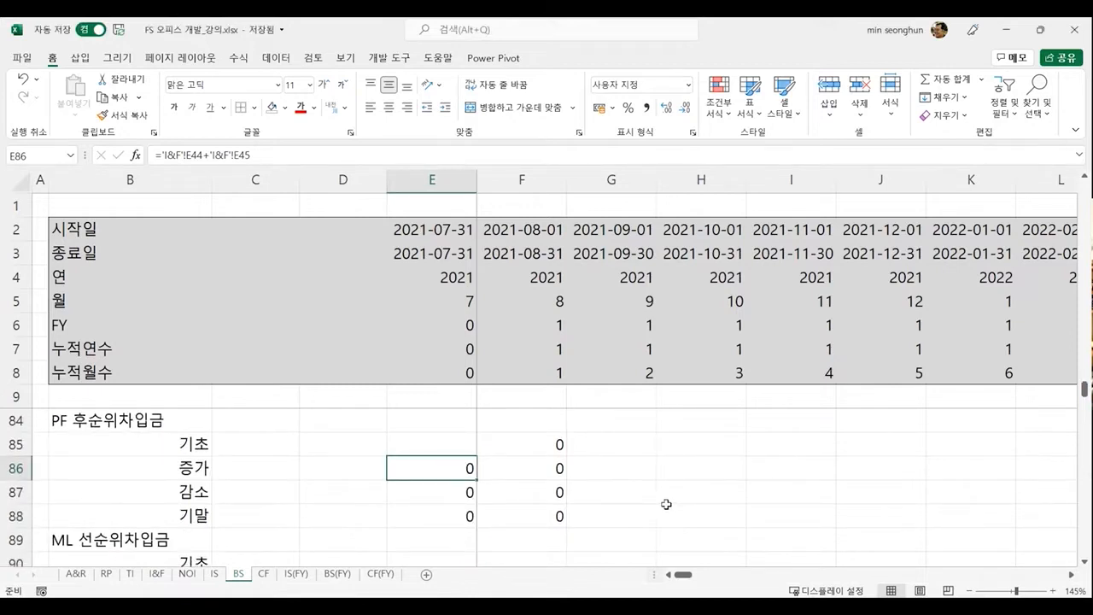
type("=")
left_click(157, 573)
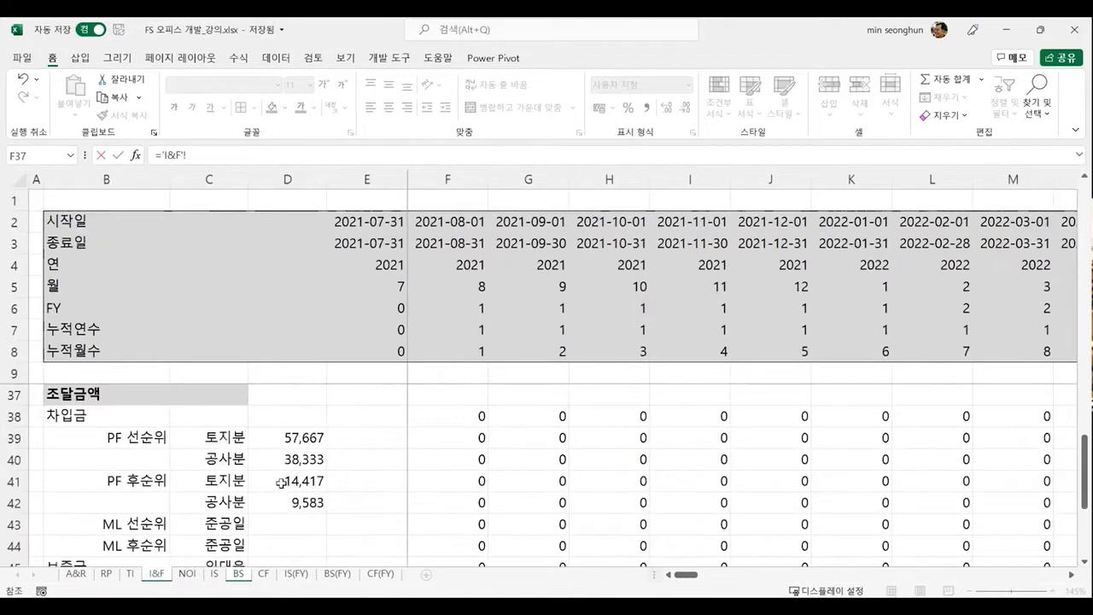
left_click(374, 485)
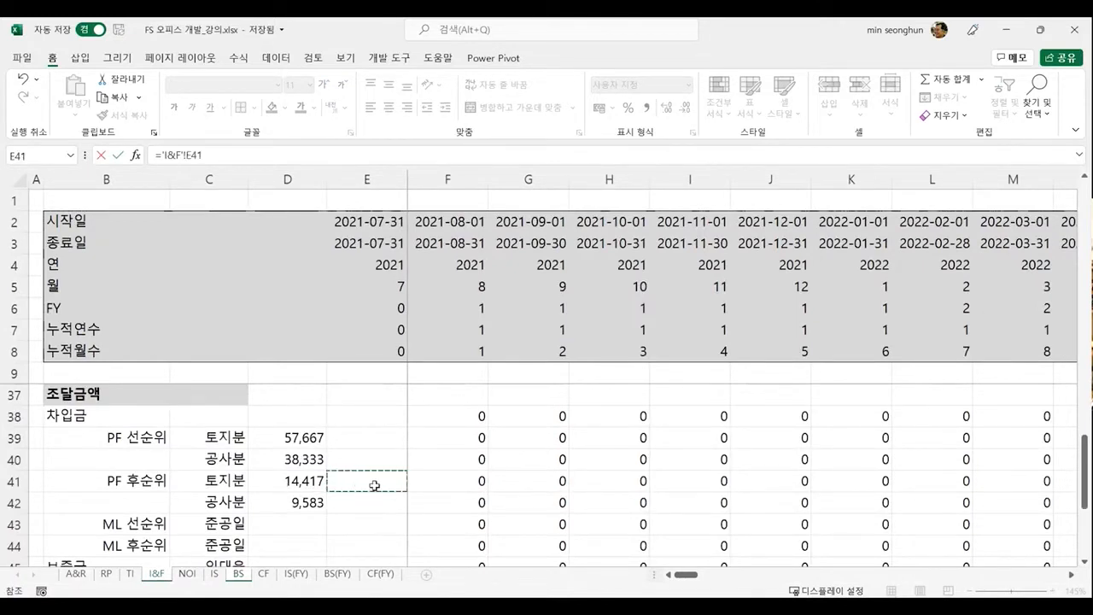
type("+")
left_click(367, 504)
key("Return")
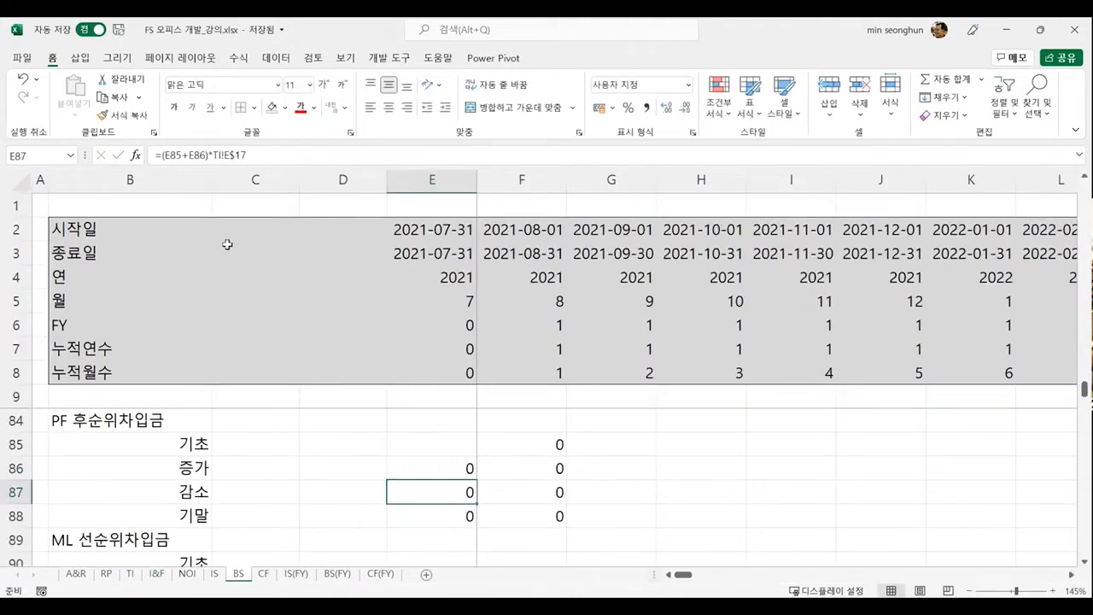
Step: Check the pasted 감소 and 기말 formulas in E87 and E88
left_click(273, 155)
key("Escape")
key("alt+Tab")
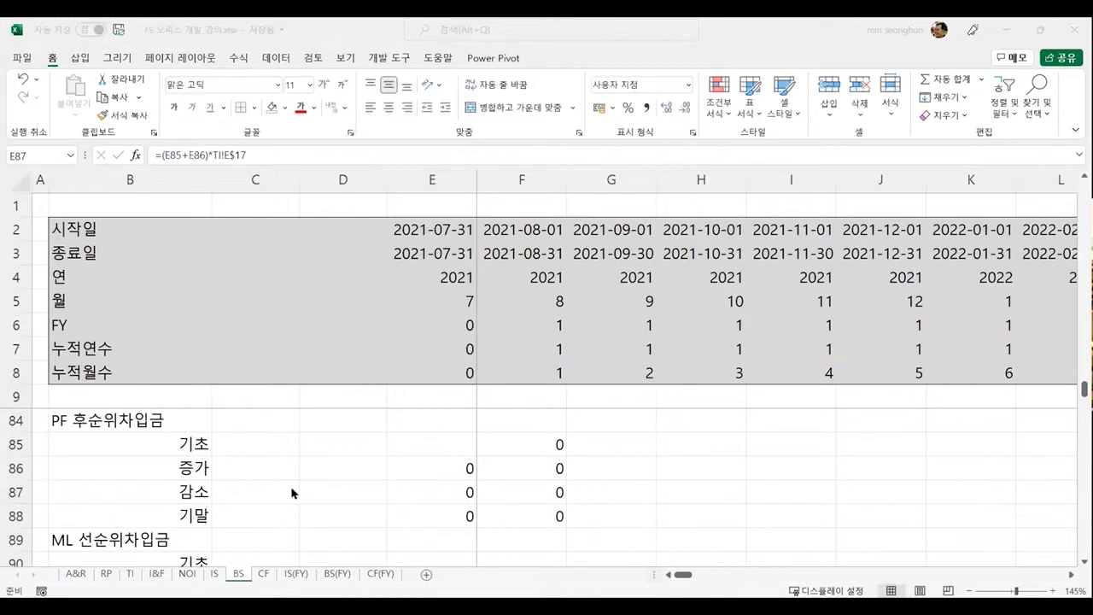
left_click(485, 501)
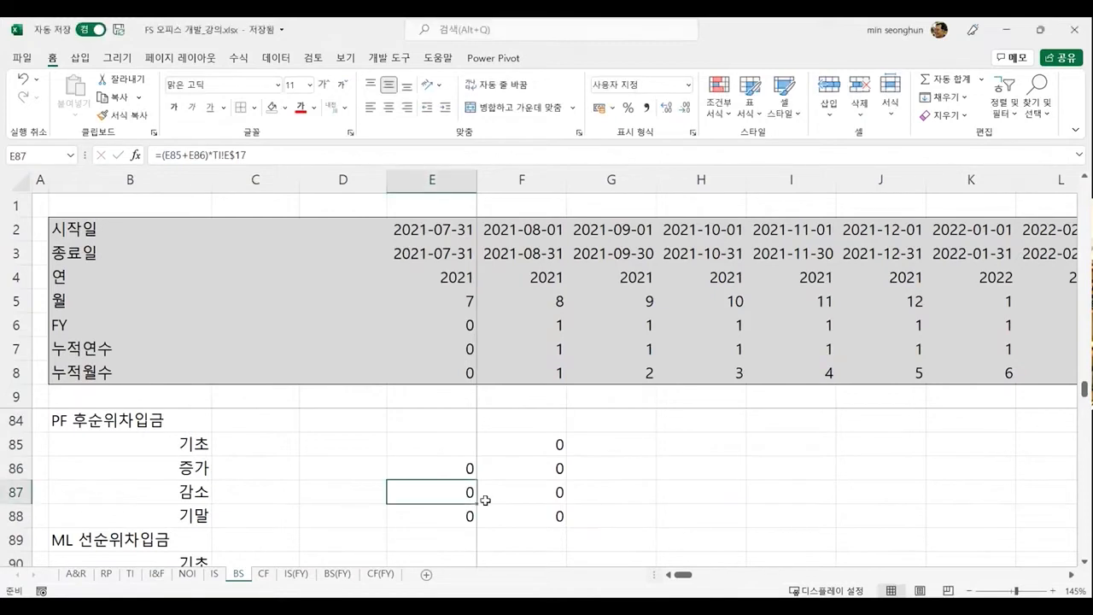
left_click(441, 518)
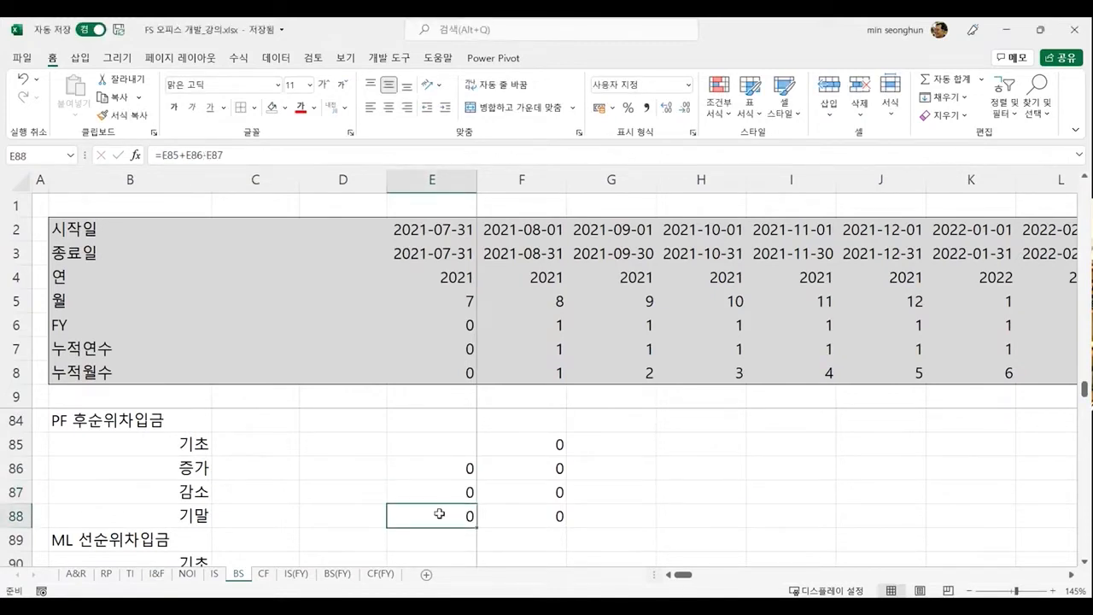
Step: Fill the E86:E88 formulas across to column F and enter =E88 in F85 as the 기초 balance
scroll(442, 475, "down", 1)
left_click_drag(441, 451, 536, 507)
left_click(520, 425)
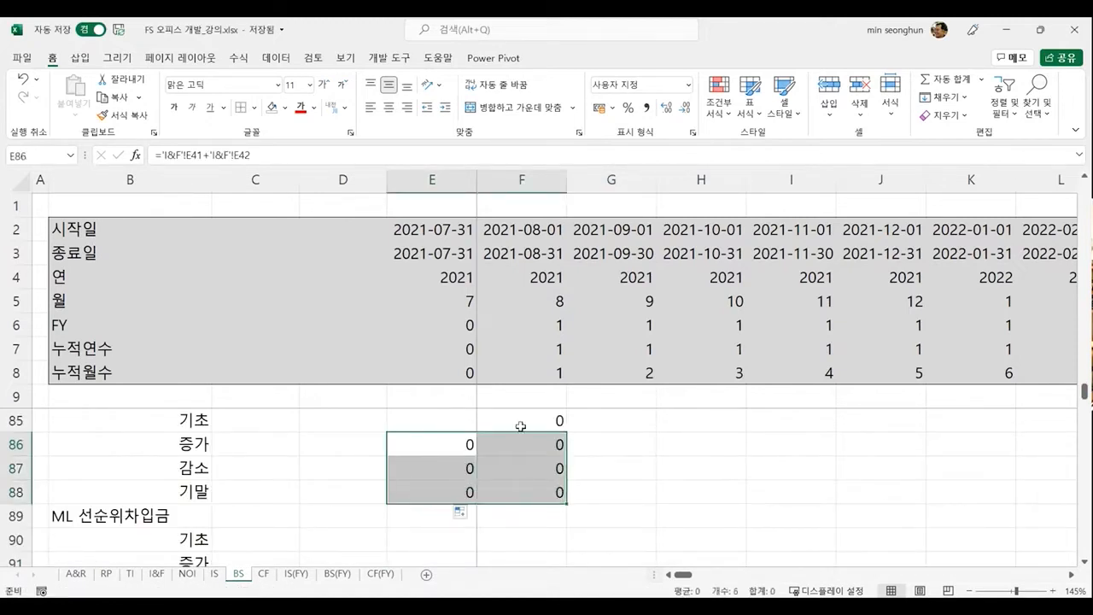
type("=E88")
key("ctrl+Return")
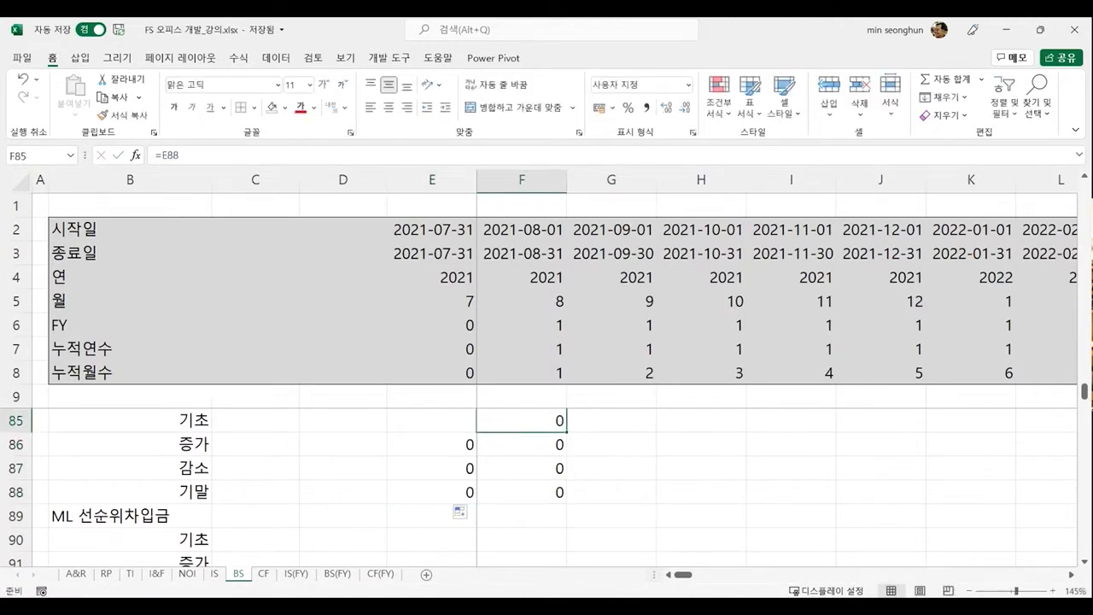
Step: Enter ='I&F'!E43 in E91 as the ML 선순위차입금 증가 amount
key("alt+Tab")
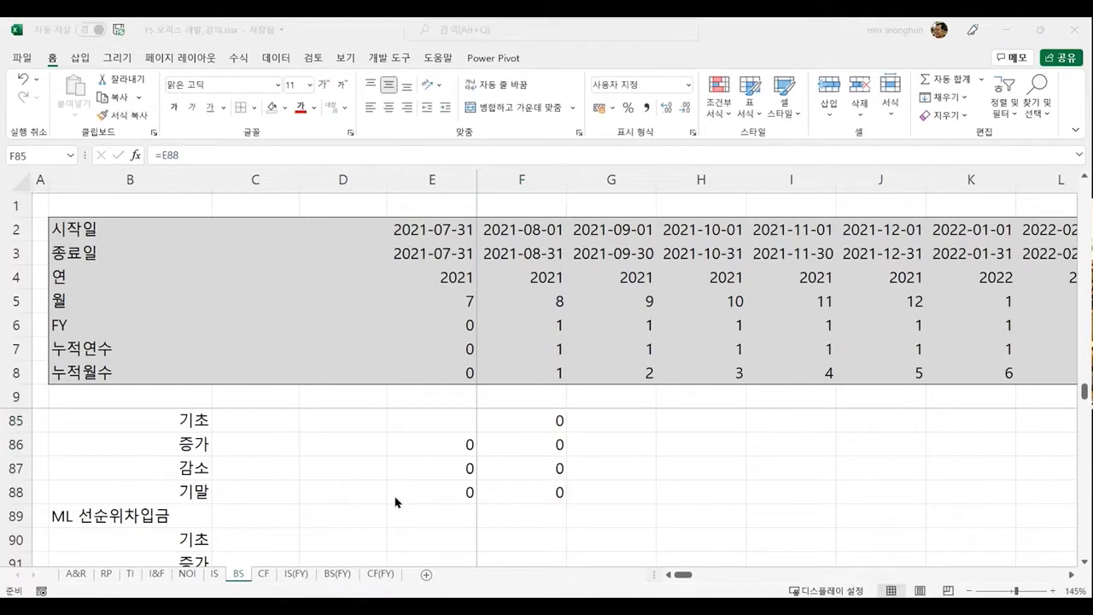
left_click(430, 516)
scroll(460, 538, "down", 1)
key("Down")
key("Down")
type("=")
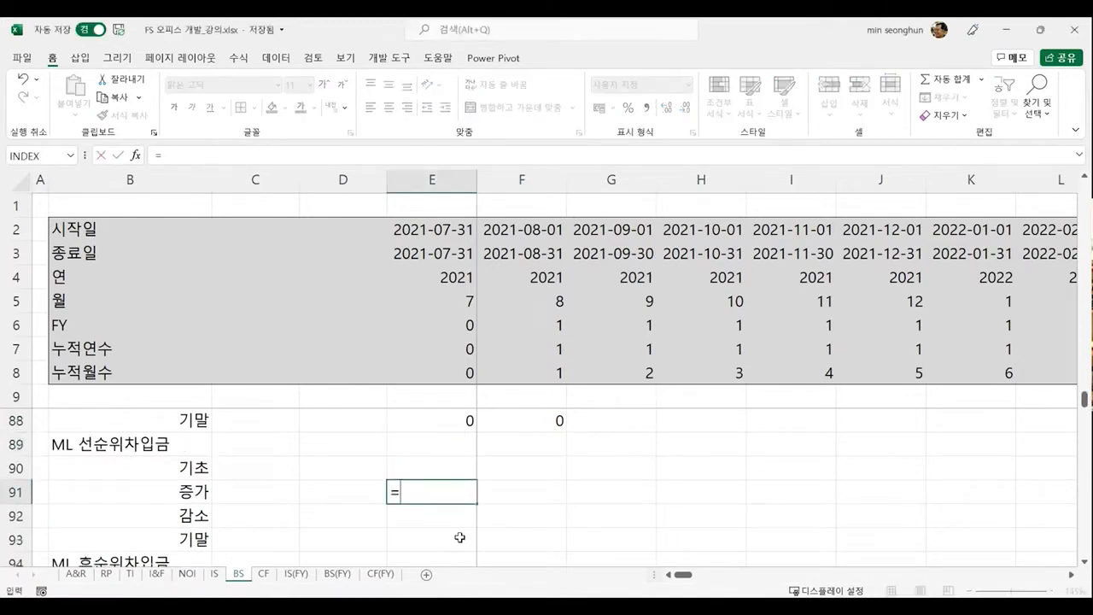
left_click(156, 574)
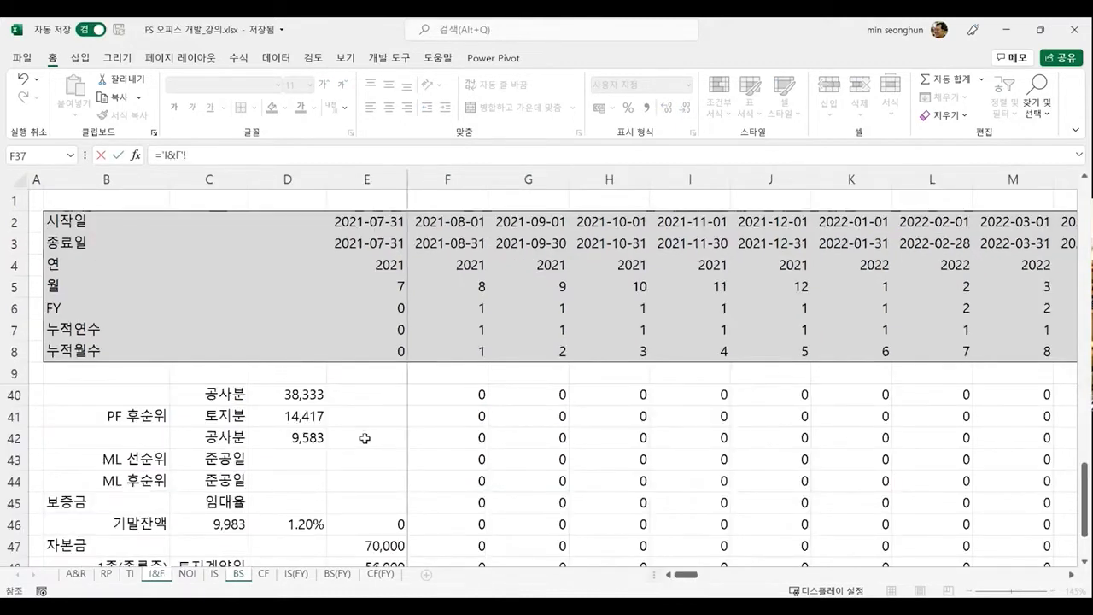
left_click(364, 463)
key("Return")
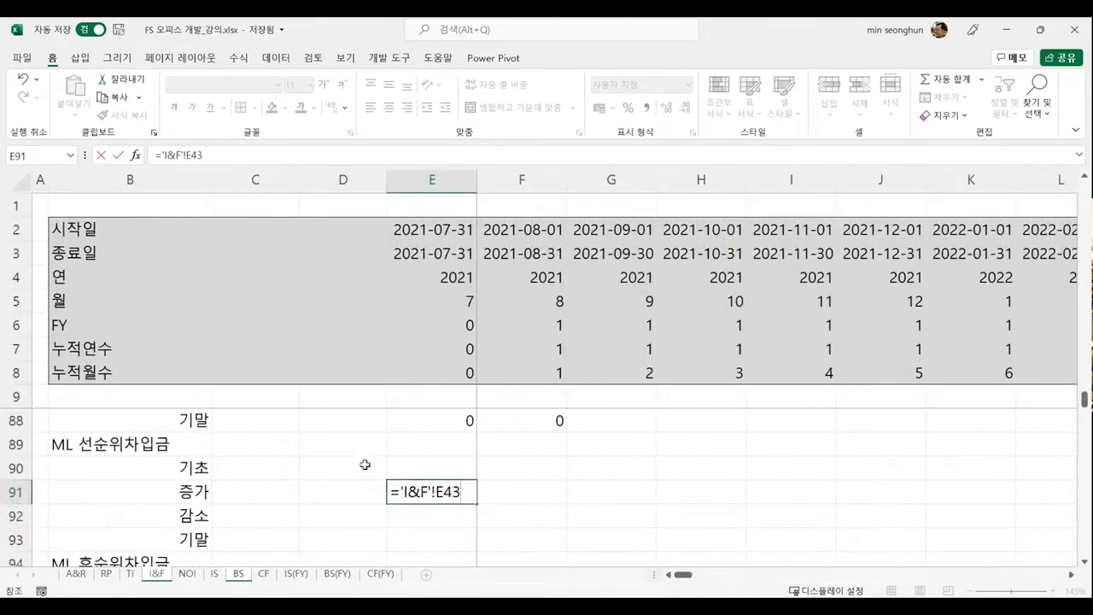
key("alt+Tab")
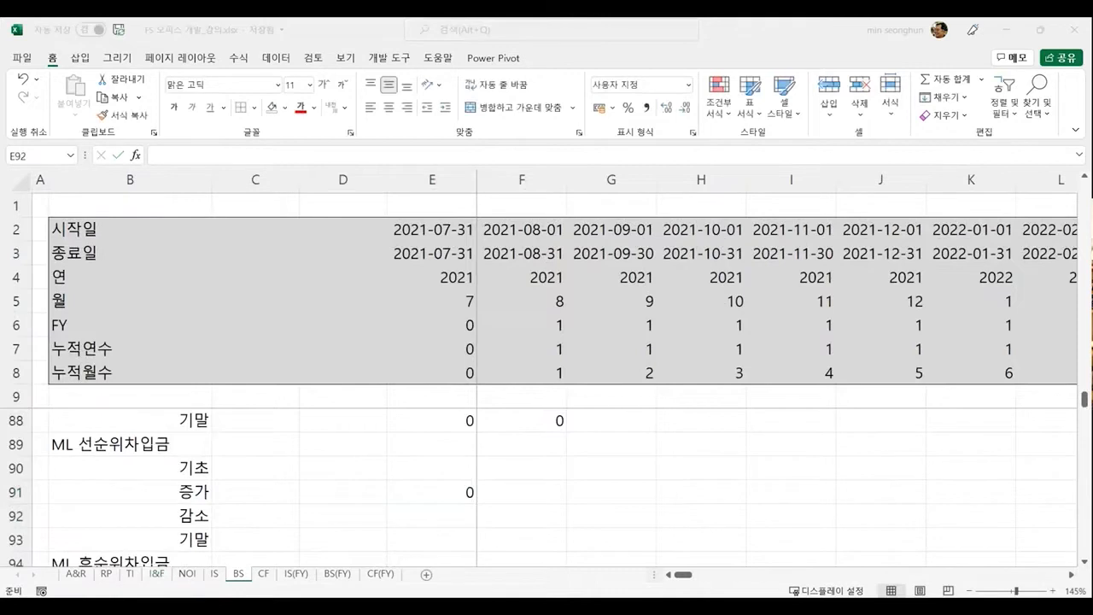
left_click(427, 511)
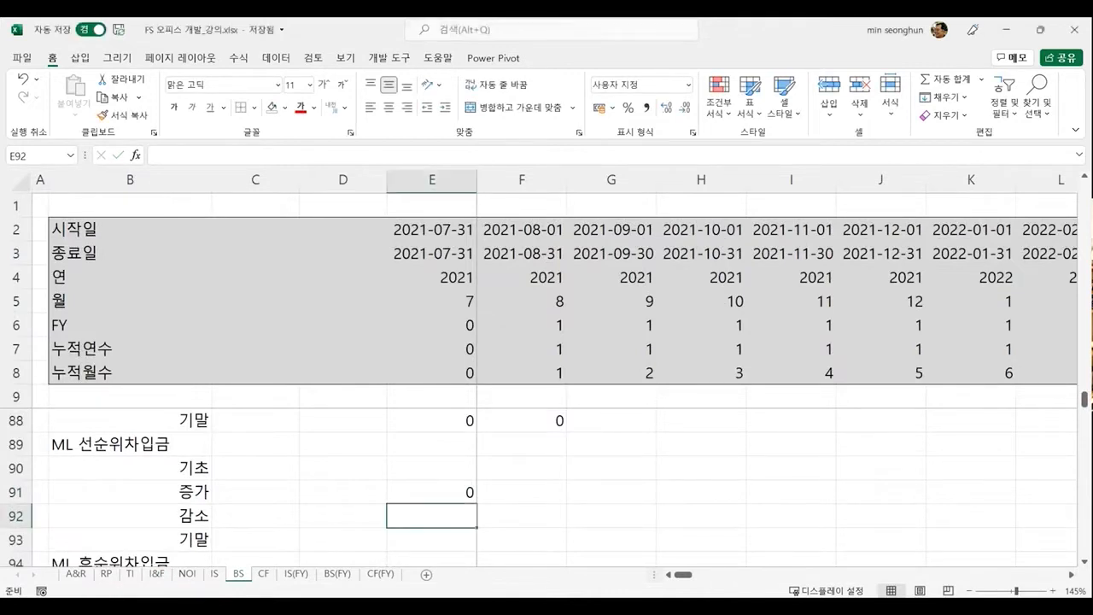
type("=")
key("Up")
key("Up")
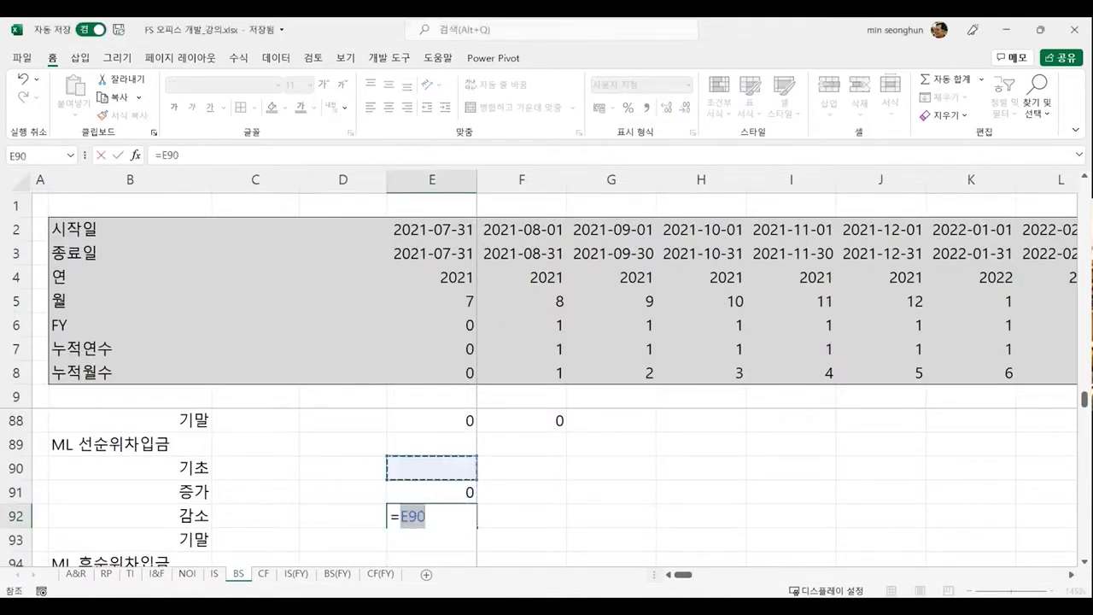
key("Escape")
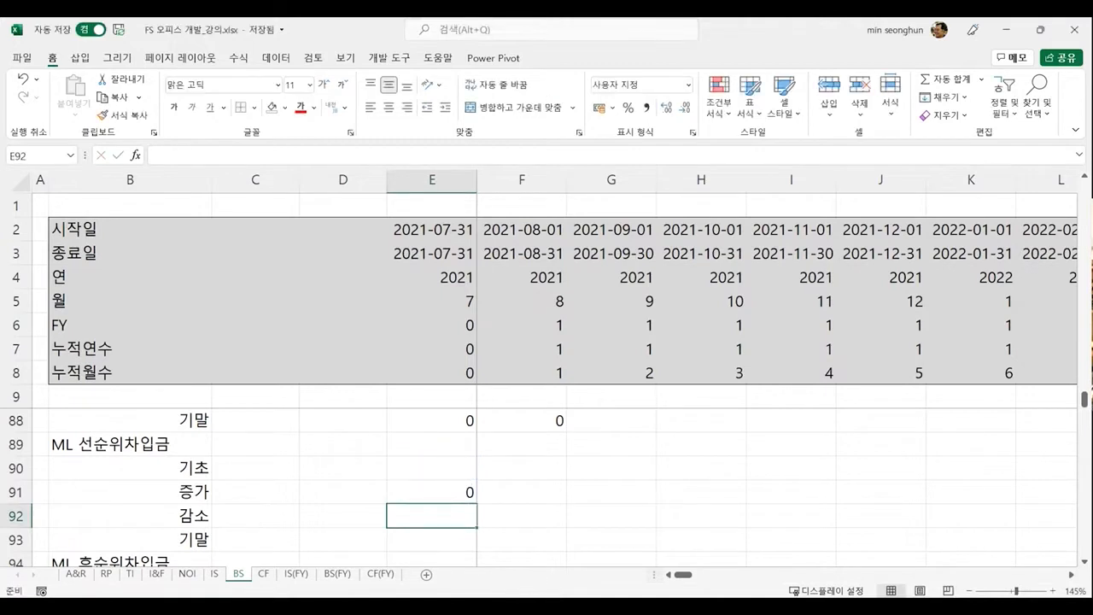
Step: Enter the ML 선순위차입금 감소 formula =(E90+E91)*TI!E21 in E92, using the 매각일 row of the TI sheet
type("=(")
key("Up")
key("Up")
type("+")
key("Up")
type(")")
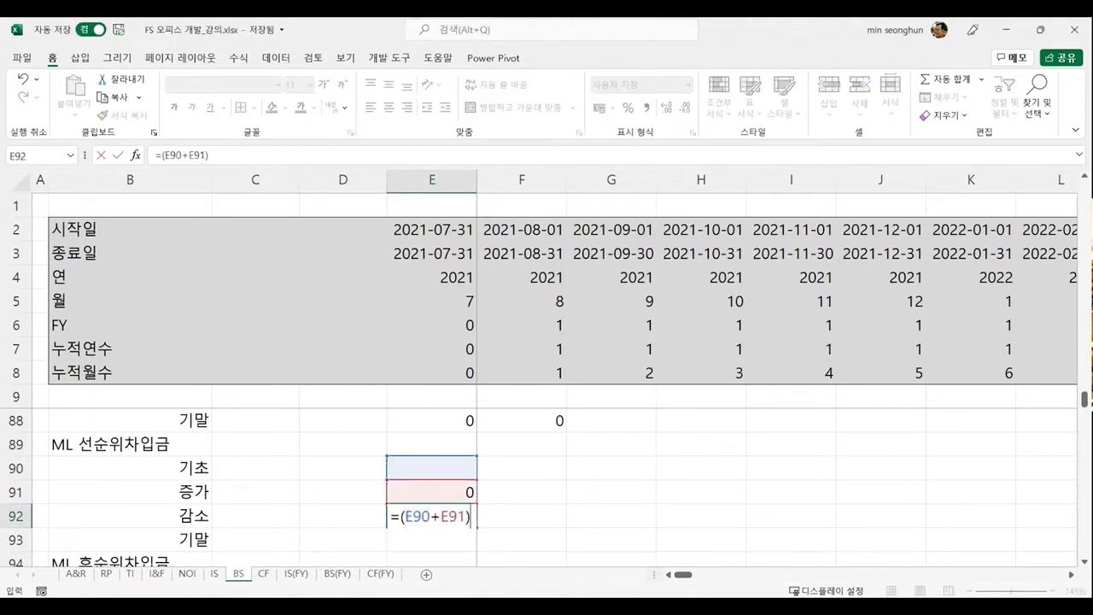
type("*")
left_click(130, 574)
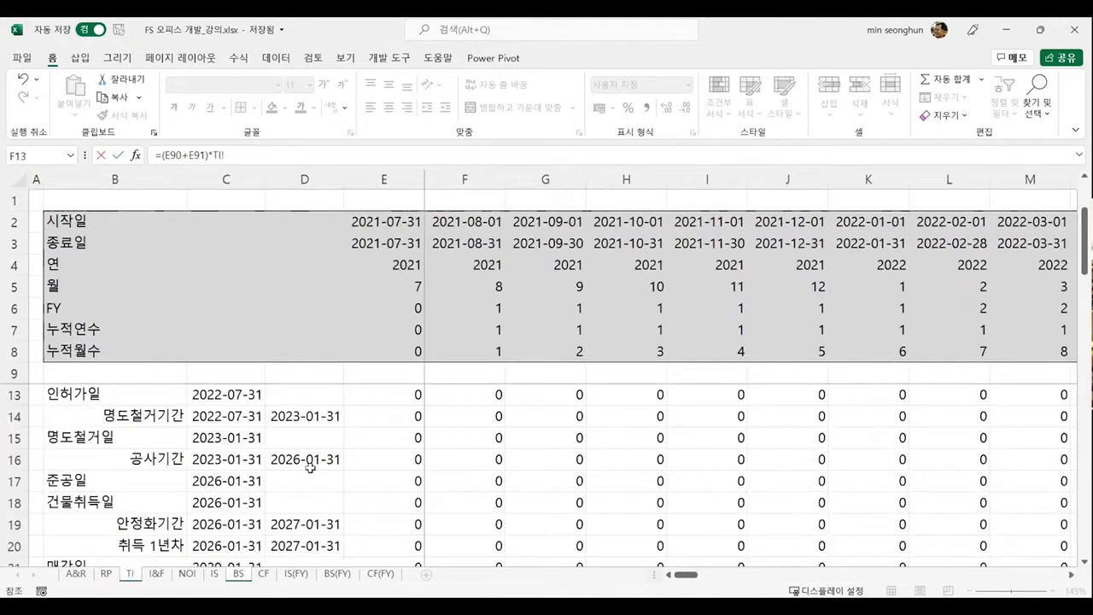
scroll(273, 504, "down", 1)
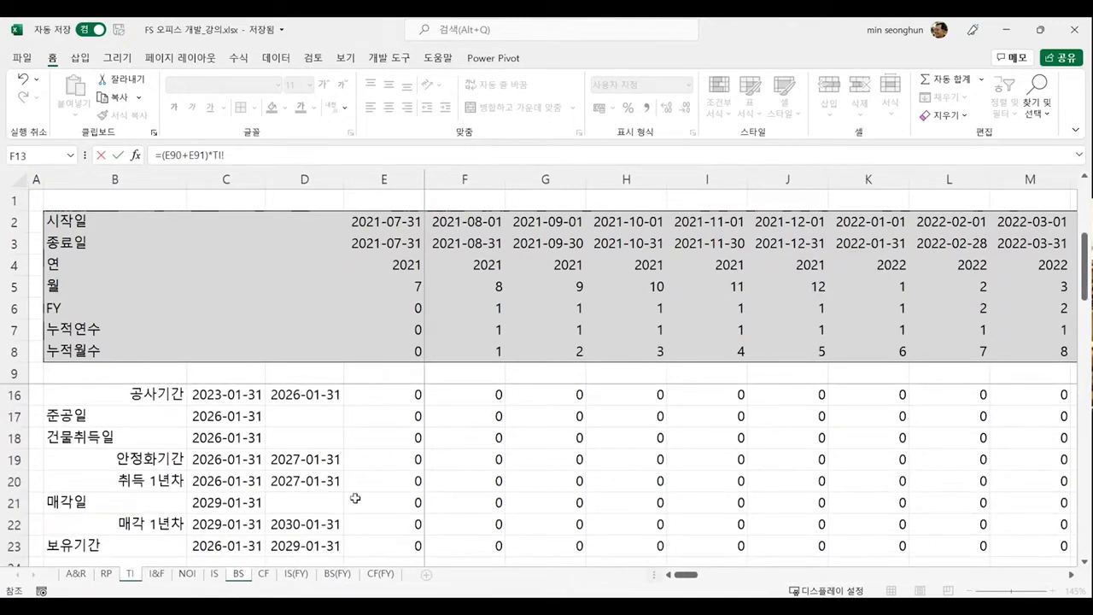
left_click(390, 505)
key("Return")
Step: Copy the 기말 balance formula from E88 to E93 in the ML 선순위차입금 block
key("Up")
key("Up")
key("Up")
key("Up")
key("Up")
key("ctrl+c")
key("Down")
key("Down")
key("Down")
key("Down")
key("Down")
key("ctrl+v")
Step: Lock the row of the TI reference in the E92 감소 formula so it reads TI!E$21
left_click(401, 500)
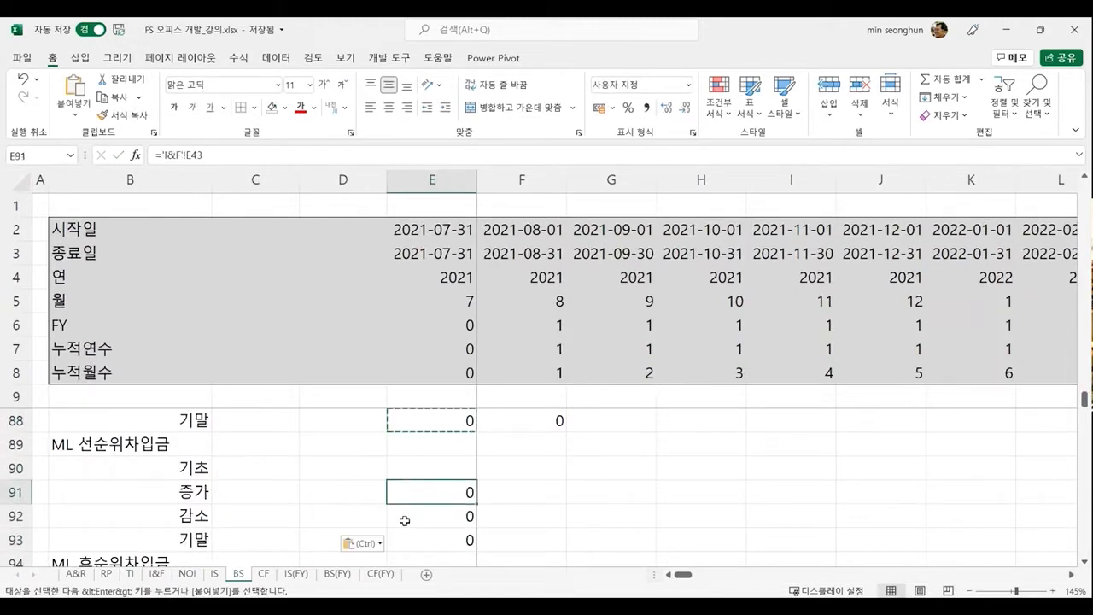
left_click(405, 518)
key("F2")
key("F4")
key("F4")
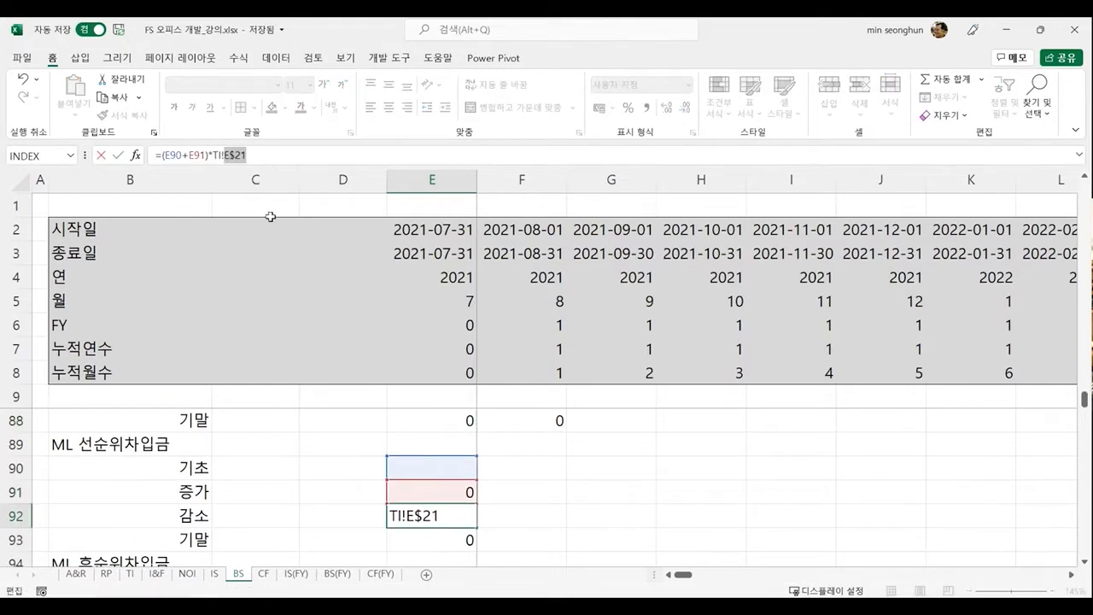
key("Return")
Step: Fill the E91:E93 formulas across to column F and enter =E93 in F90 as the 기초 balance
left_click_drag(439, 491, 527, 466)
left_click(523, 468)
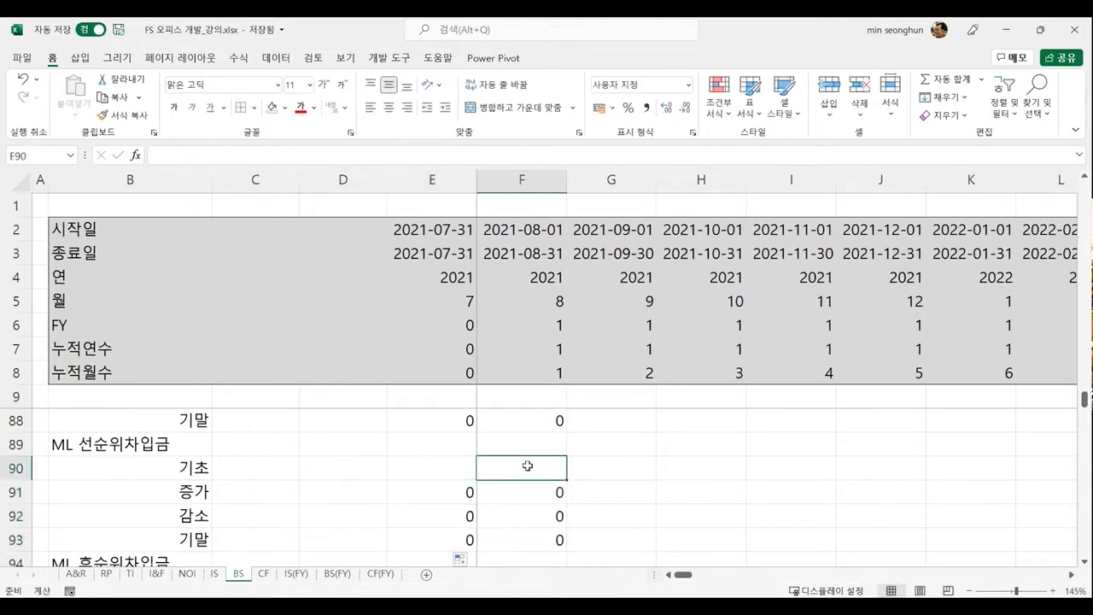
type("=")
left_click(466, 542)
key("Return")
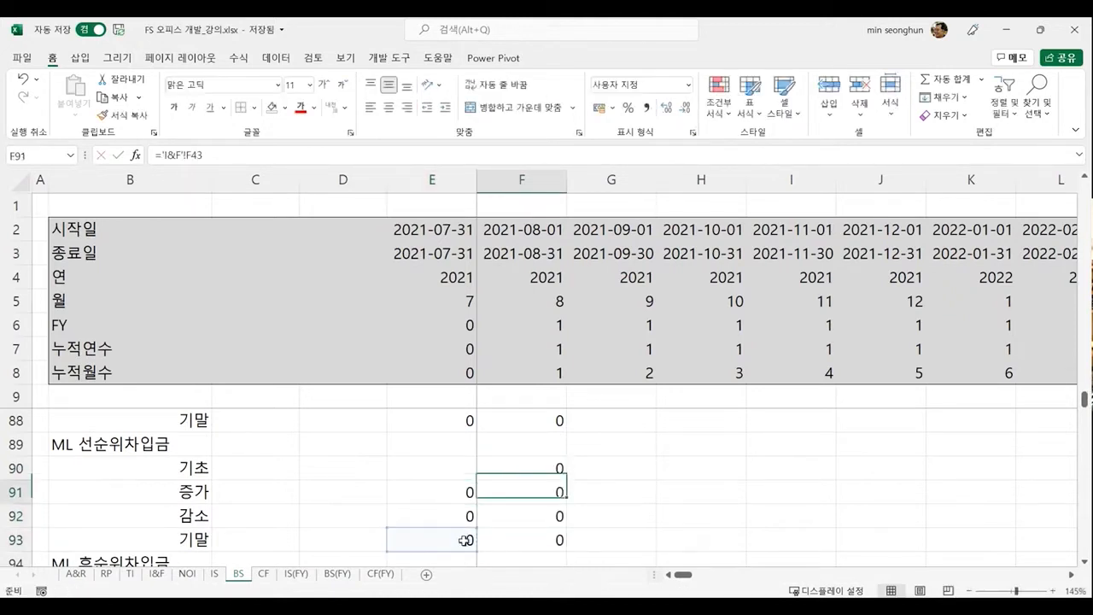
Step: Check the ML 선순위차입금 formulas in F90:F93
key("Down")
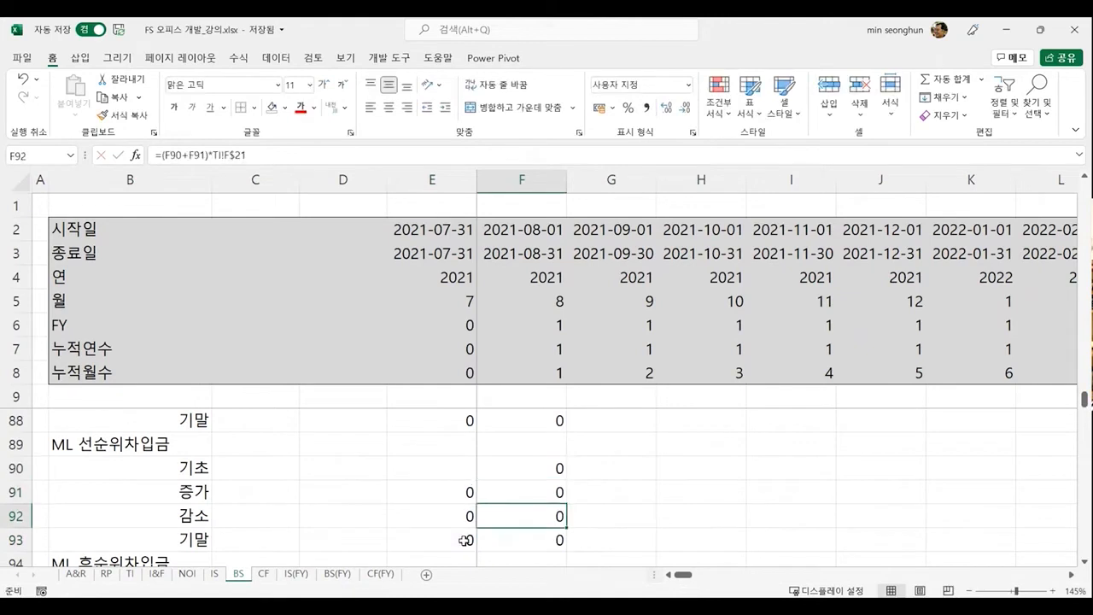
key("Down")
key("Up")
key("Up")
key("Up")
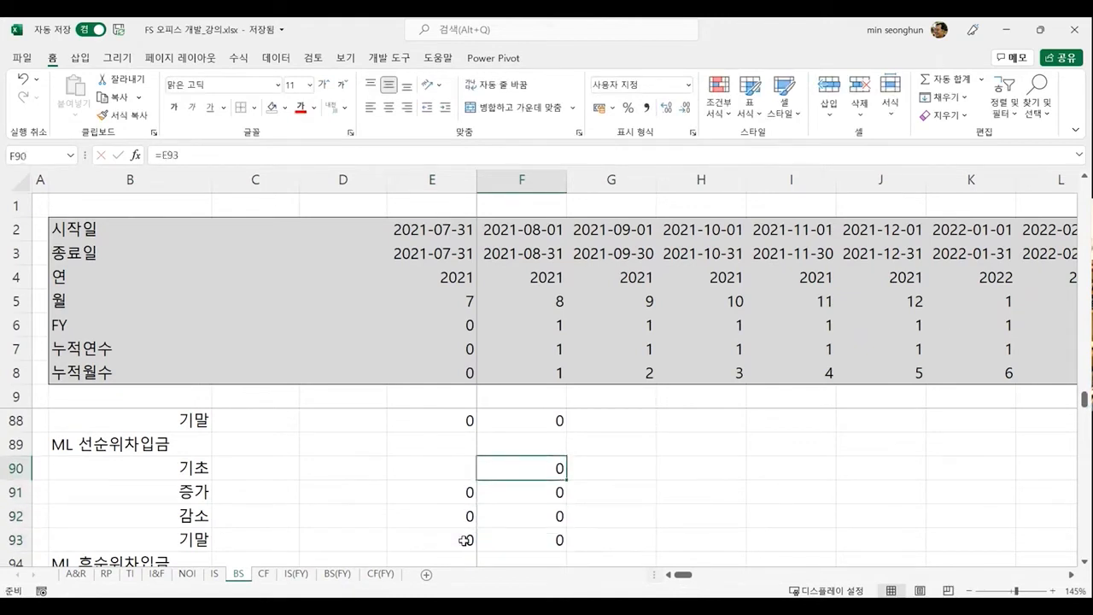
Step: Copy the ML 선순위차입금 formulas in E90:F93 to the ML 후순위차입금 block in E95:F98
key("Left")
key("shift+Right")
key("shift+Down")
key("shift+Down")
key("shift+Down")
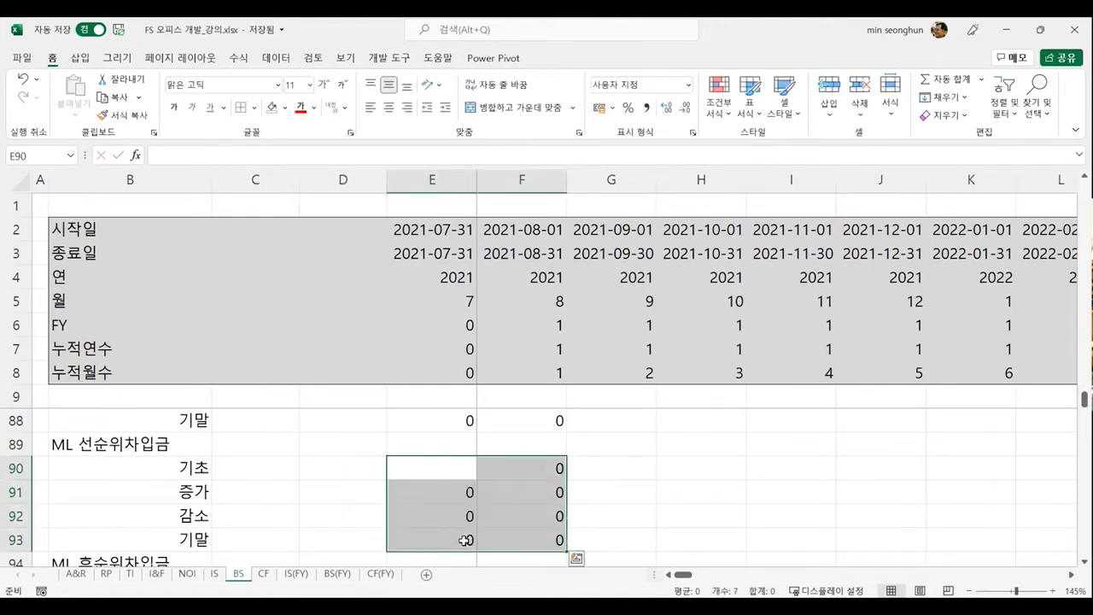
key("ctrl+c")
key("Down")
key("Down")
key("Down")
key("Down")
key("Down")
key("Down")
key("Down")
key("Down")
key("Up")
key("Up")
key("Up")
key("ctrl+v")
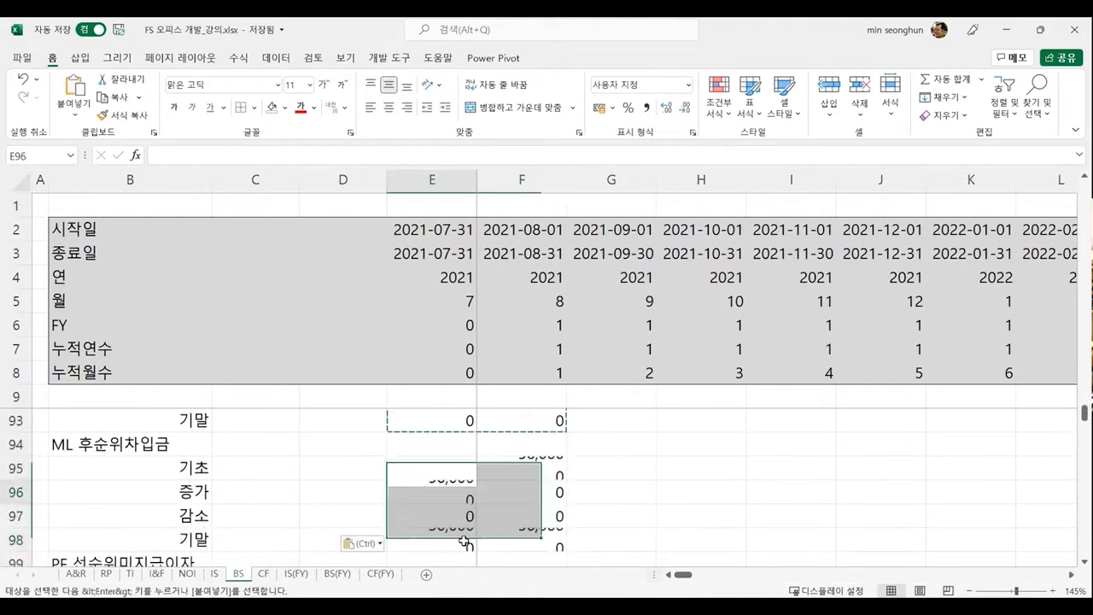
key("Escape")
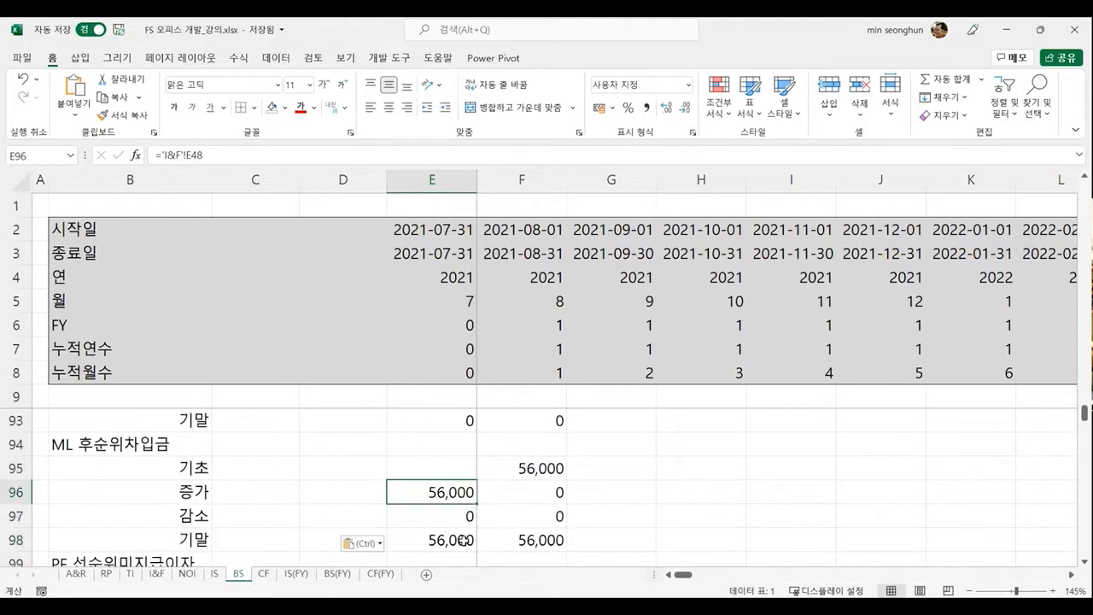
Step: Link the ML 후순위차입금 증가 cell E96 to row 44 of the I&F sheet with ='I&F'!E44
type("=")
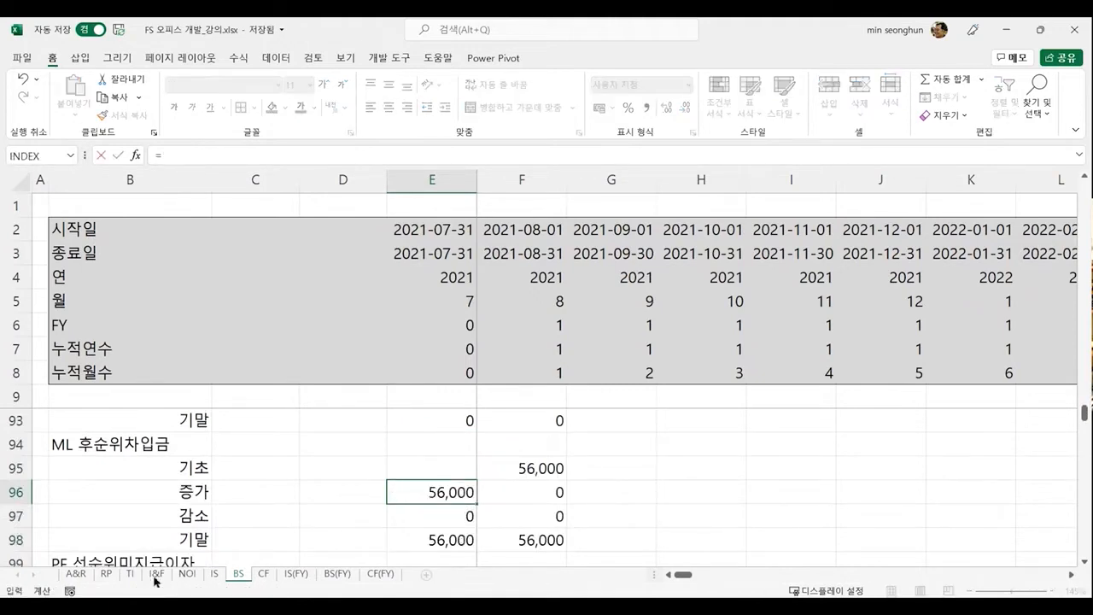
left_click(156, 578)
left_click(375, 484)
key("Return")
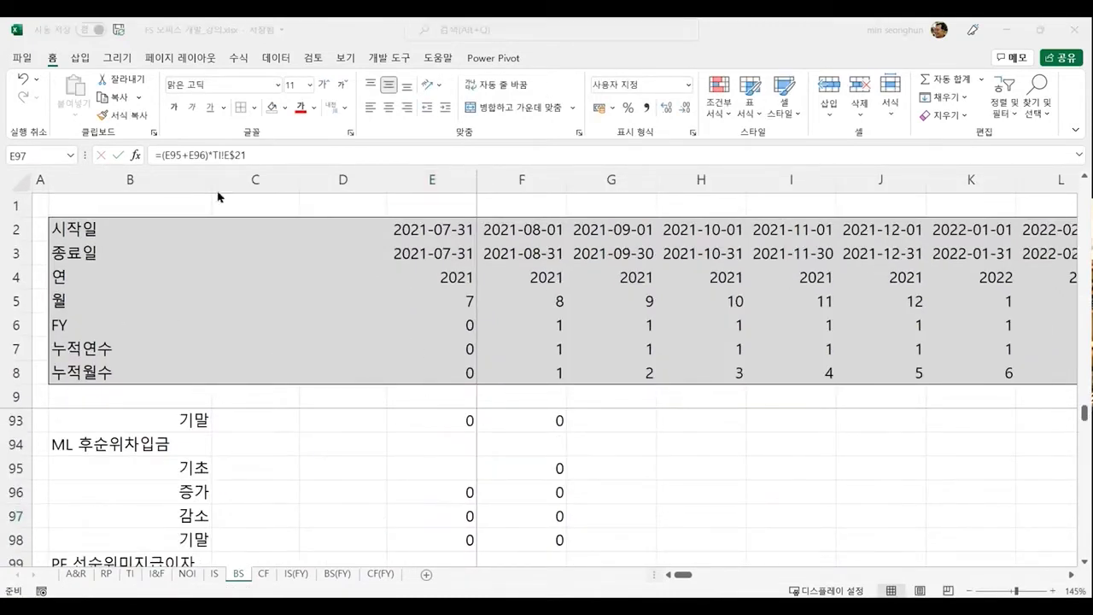
Step: Check the 감소 and 기말 formulas in E97:E98, and fill E96:E98 across to column F
left_click(527, 516)
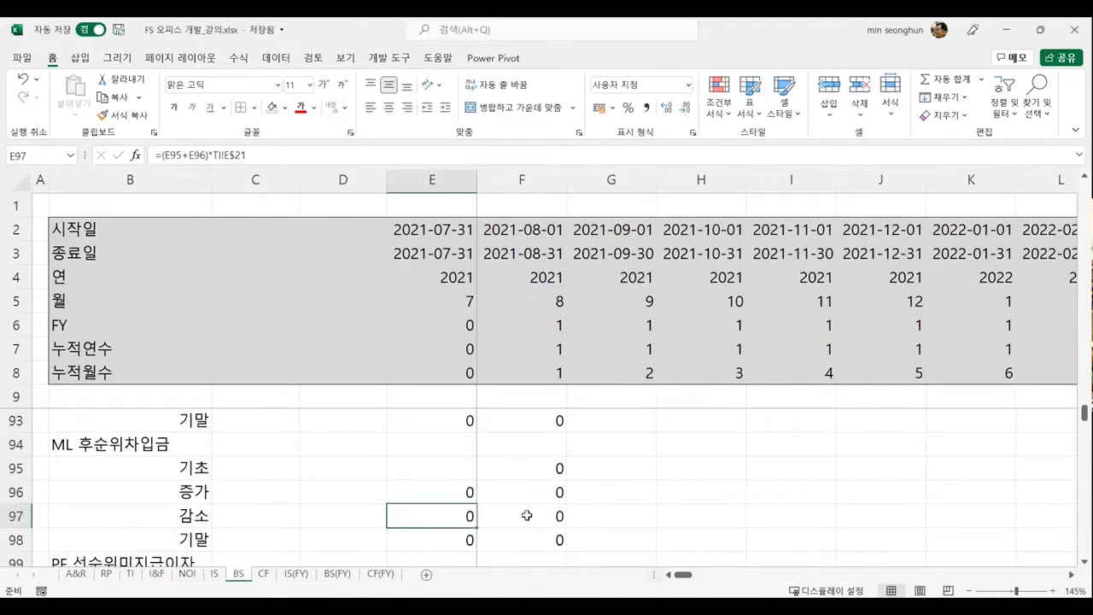
key("F2")
key("Escape")
left_click(457, 540)
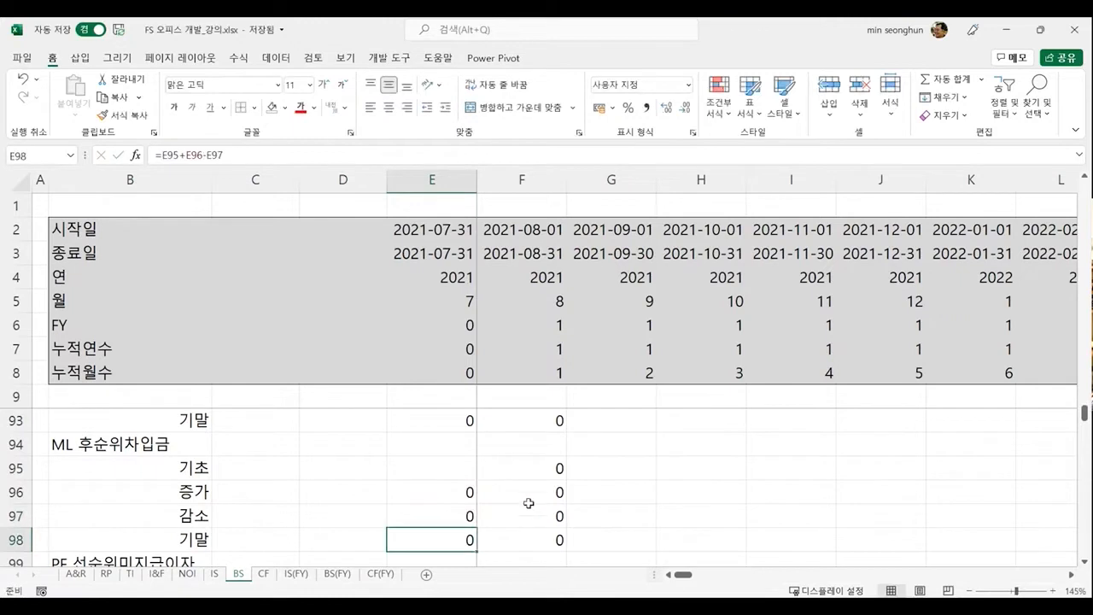
left_click(458, 493)
left_click_drag(459, 493, 567, 549)
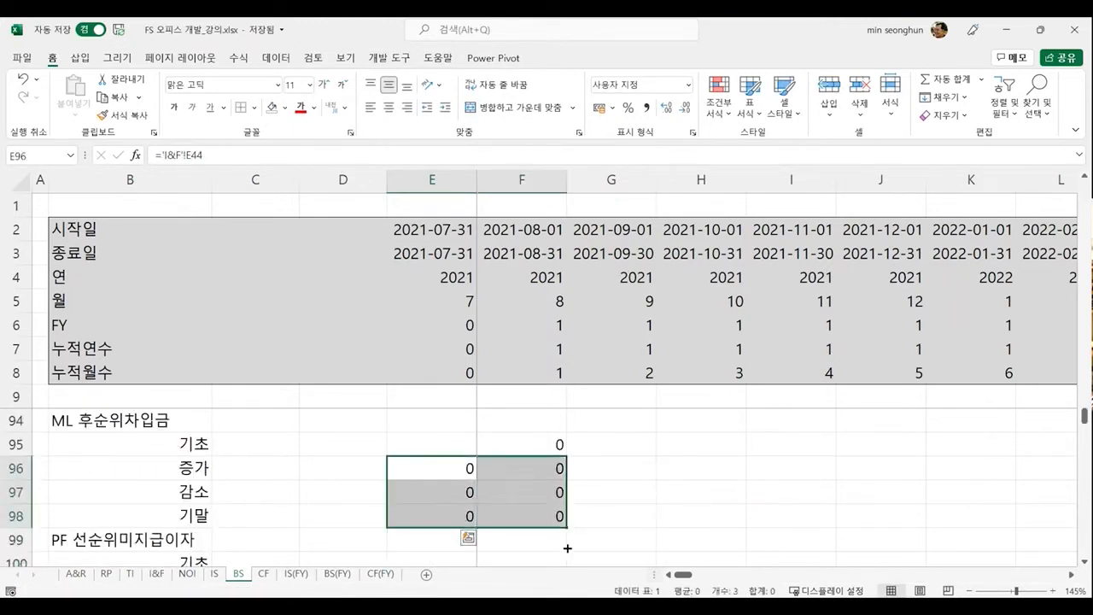
left_click(540, 444)
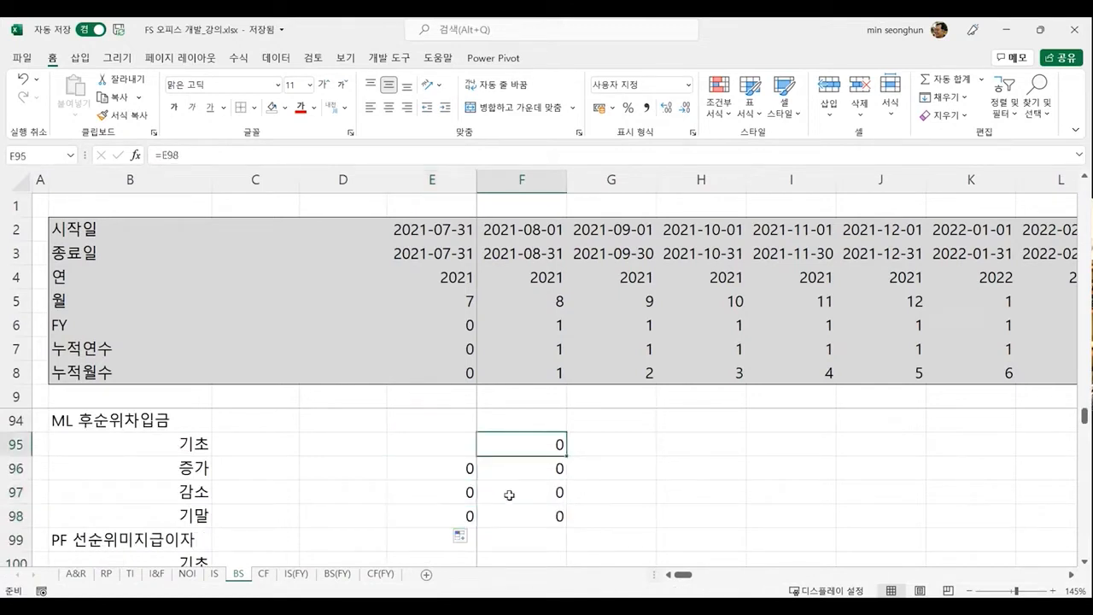
Step: Fill the column F formulas of all four PF and ML loan blocks, rows 80 to 98, across to column EG
scroll(547, 481, "up", 4)
scroll(548, 481, "up", 1)
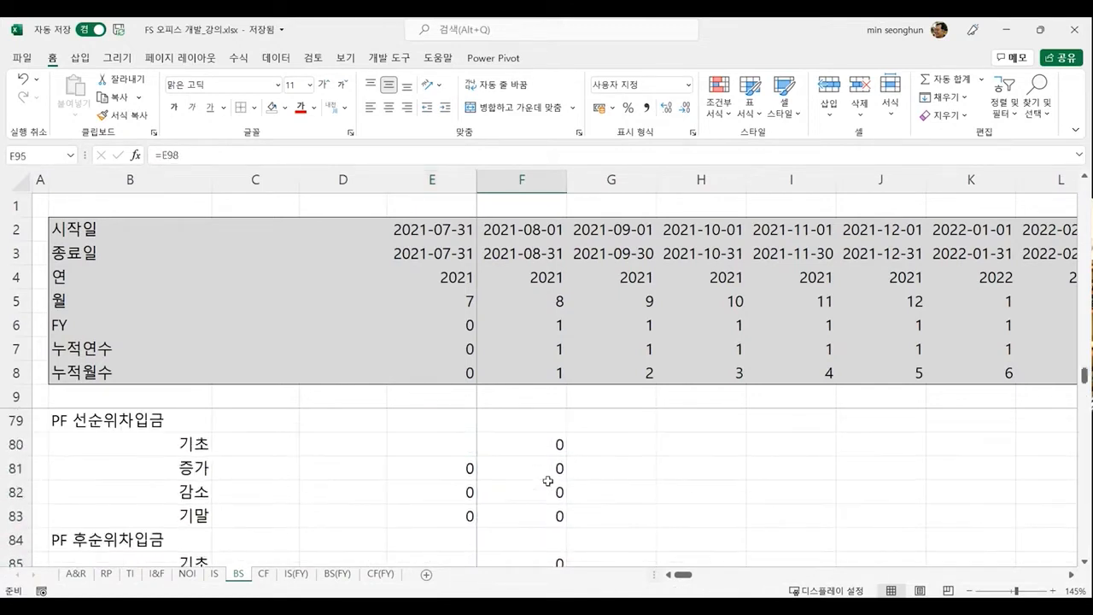
scroll(548, 481, "up", 1)
left_click(548, 515)
key("shift+Down")
key("shift+Down")
key("shift+Down")
key("shift+Down")
key("shift+Down")
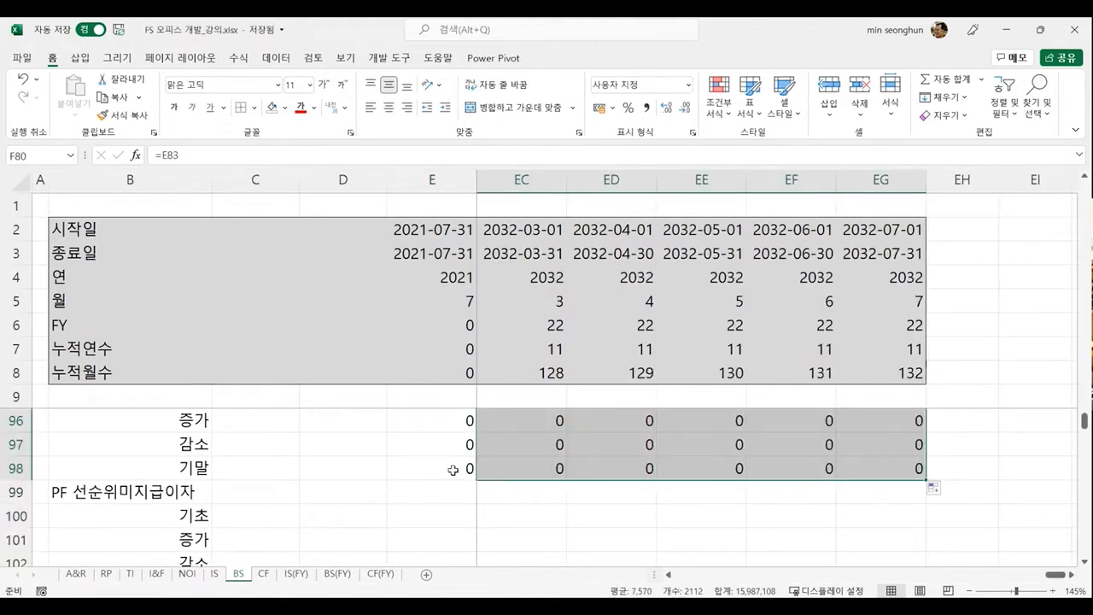
Step: Examine the PF 선순위차입금 roll-forward rows from the first months through early 2023
scroll(452, 470, "up", 6)
scroll(453, 470, "up", 2)
scroll(448, 478, "down", 2)
left_click(444, 486)
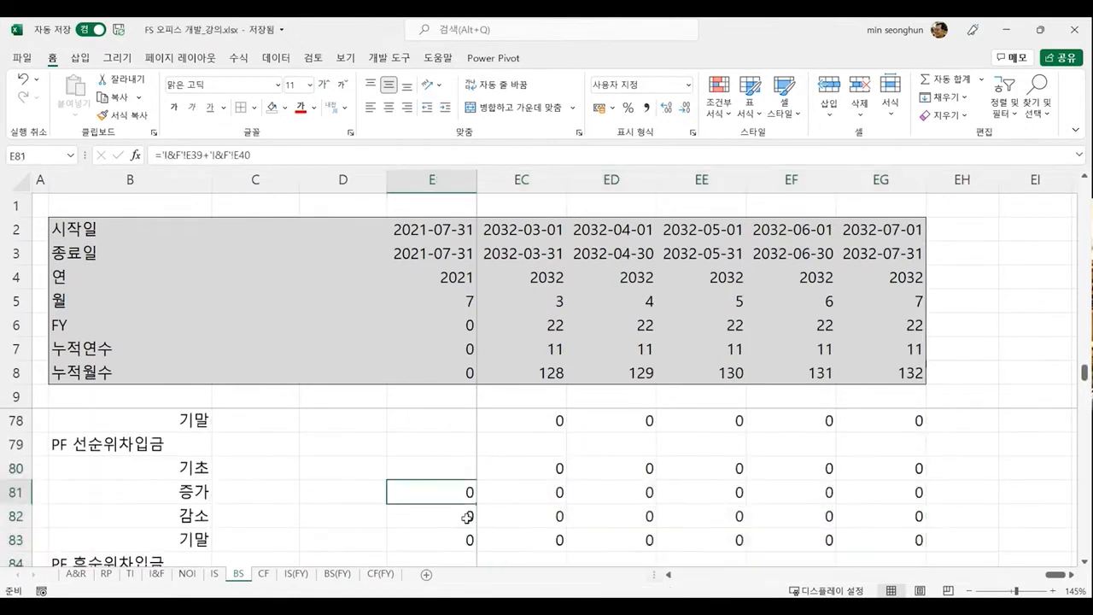
key("Right")
key("Down")
key("Down")
key("Down")
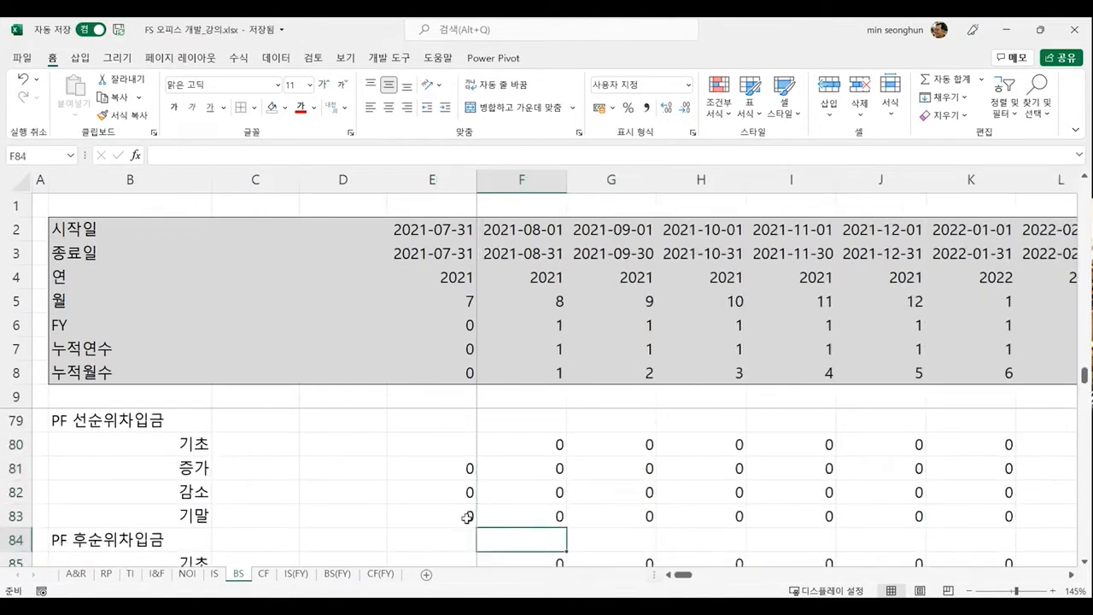
key("Right")
key("Right")
key("Right")
key("Right")
key("Right")
key("Right")
key("Right")
key("Right")
key("Right")
key("Right")
key("Right")
key("Right")
key("Right")
key("Right")
key("Right")
key("Right")
key("Right")
key("Right")
key("Right")
key("Right")
key("Left")
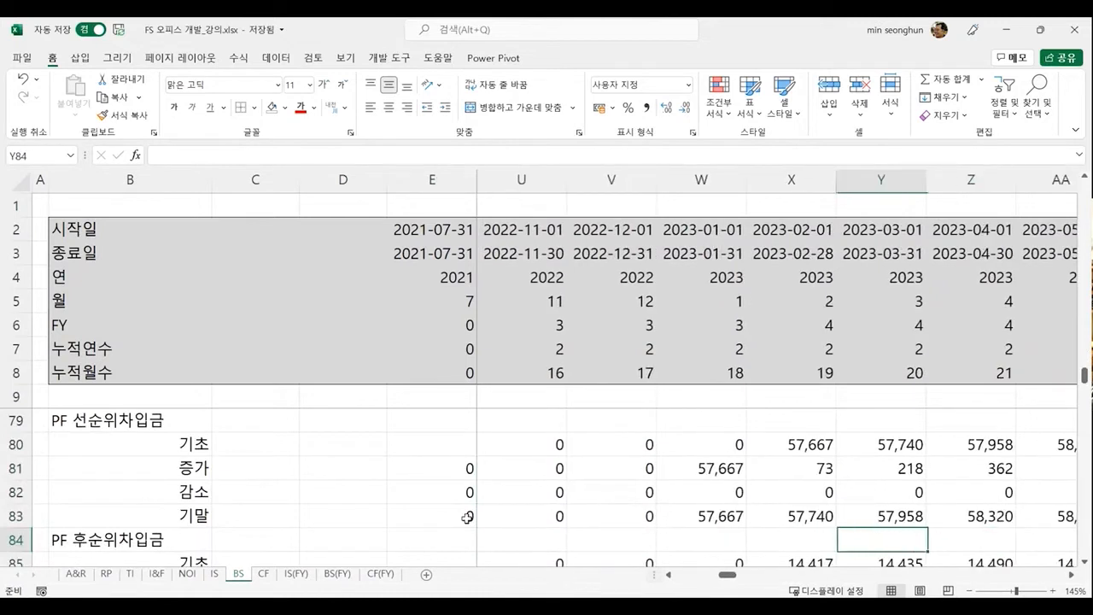
key("Left")
key("Left")
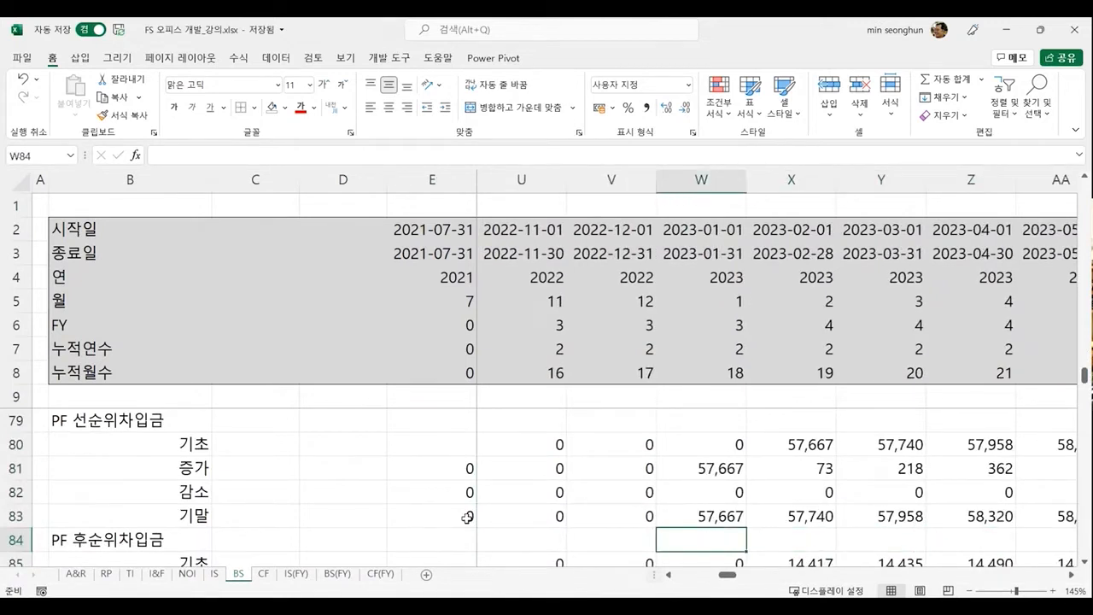
Step: Review the PF 후순위차입금 and ML loan blocks in the early 2023 columns against the PF 선순위차입금 rows
key("Down")
key("Down")
key("Down")
key("Down")
key("Down")
key("Down")
key("Up")
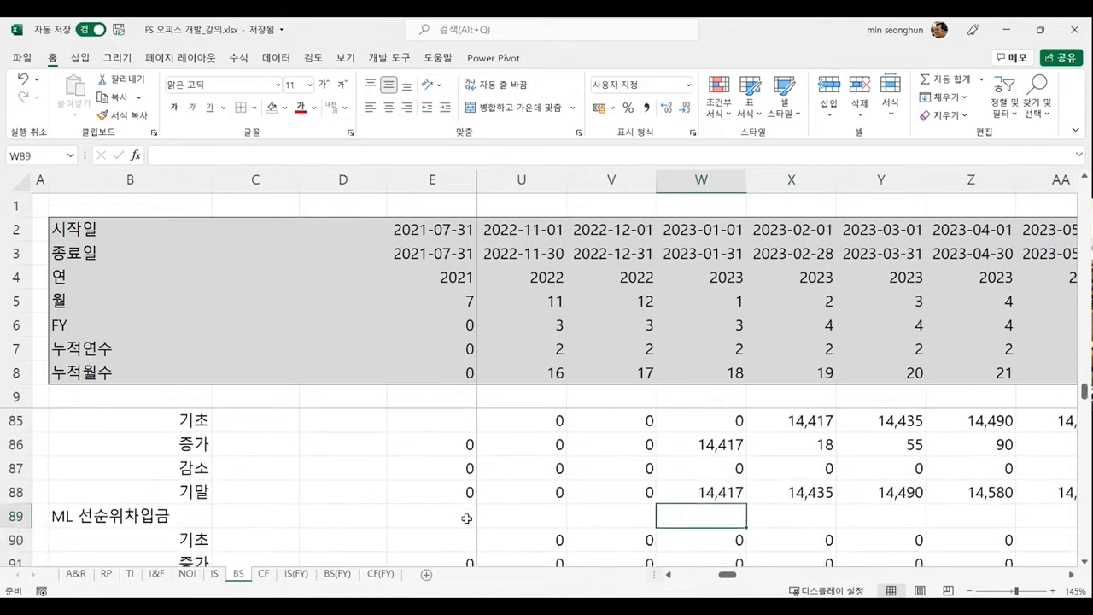
key("Up")
key("Up")
key("Up")
key("Up")
key("Up")
key("Up")
key("Up")
key("Down")
key("Down")
key("Right")
key("Right")
key("Down")
key("Down")
key("Down")
key("Down")
key("Down")
key("Down")
key("Down")
key("Down")
key("Down")
key("Down")
key("Down")
key("Down")
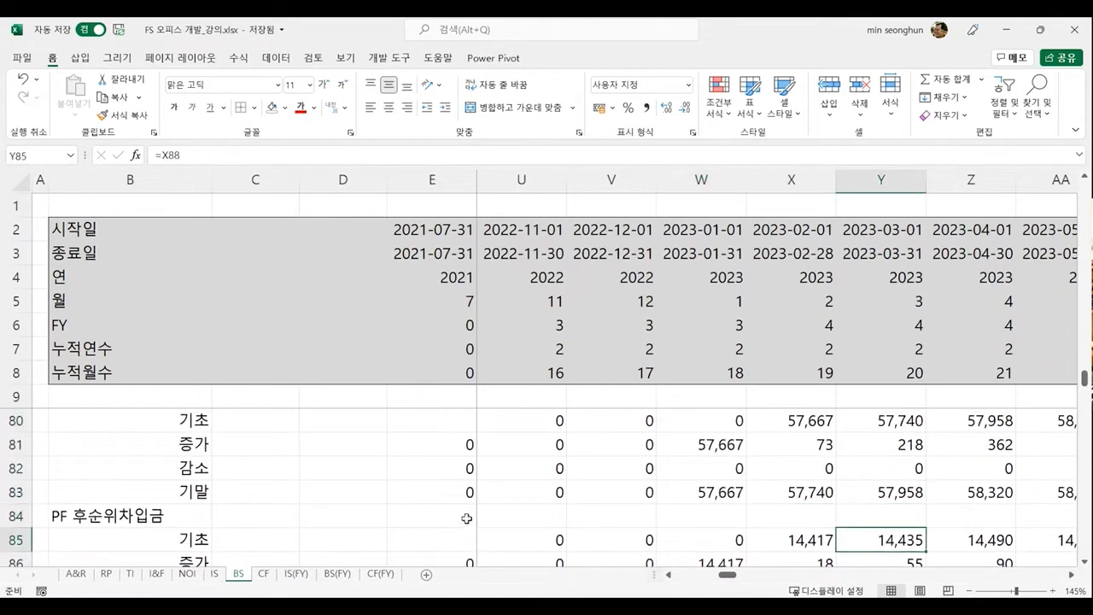
key("Up")
key("Up")
key("Up")
key("Up")
key("Up")
key("Up")
key("Up")
key("Up")
key("Up")
key("Up")
key("Up")
key("Up")
key("Up")
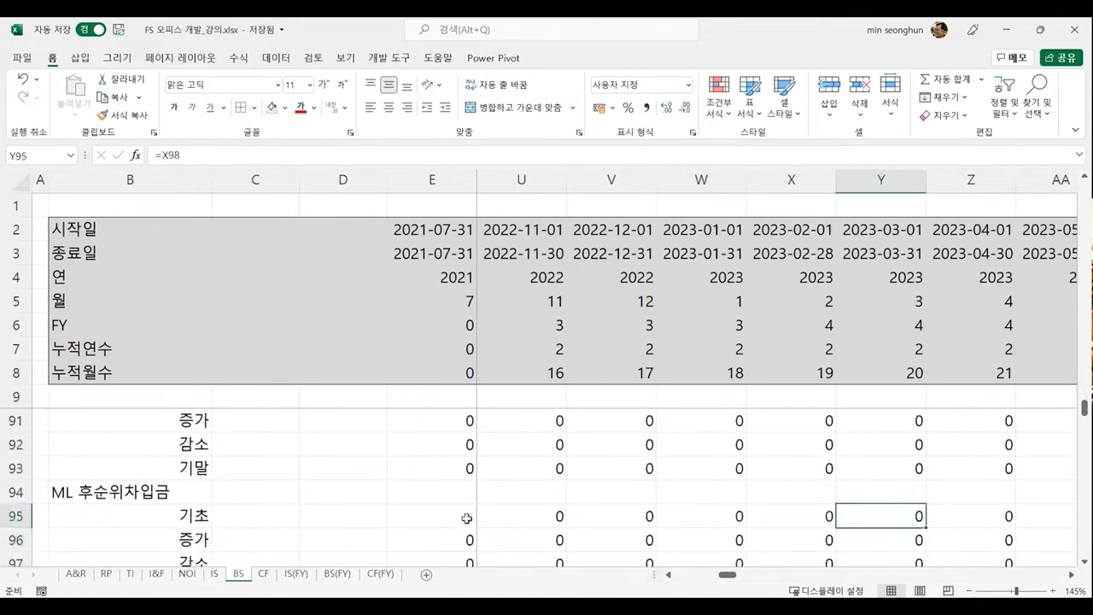
Step: Check the PF 선순위차입금 기초, 증가, 감소 and 기말 formulas for January 2026 in BG80:BG83
key("Down")
key("Right")
key("Right")
key("Right")
key("Right")
key("Right")
key("Right")
key("Right")
key("Right")
key("Right")
key("Right")
key("Right")
key("Right")
key("Right")
key("Right")
key("Right")
key("Right")
key("Right")
key("Right")
key("Right")
key("Right")
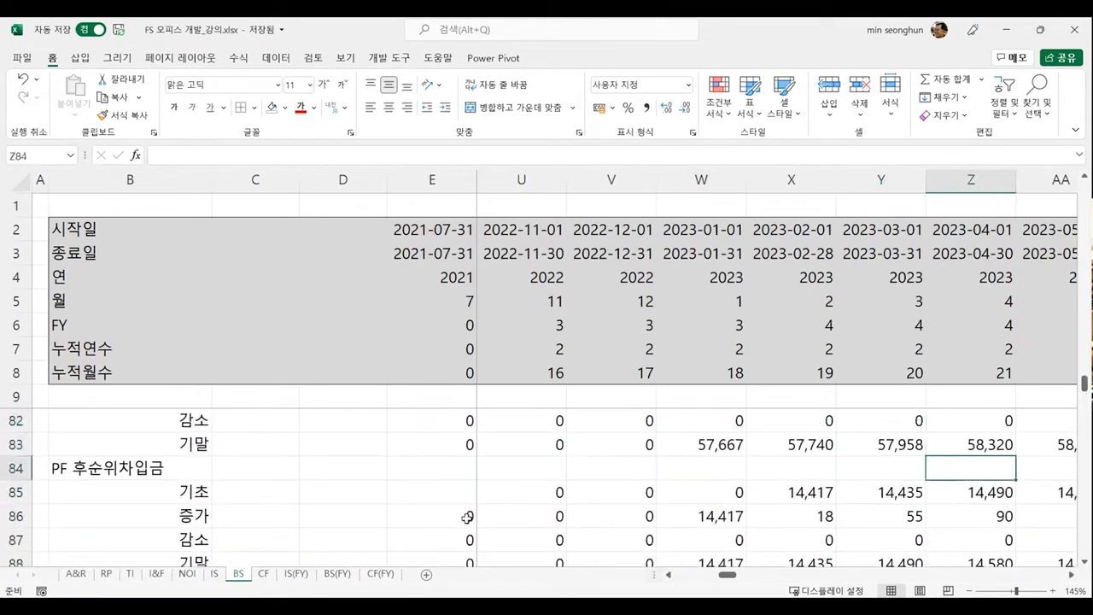
key("Right")
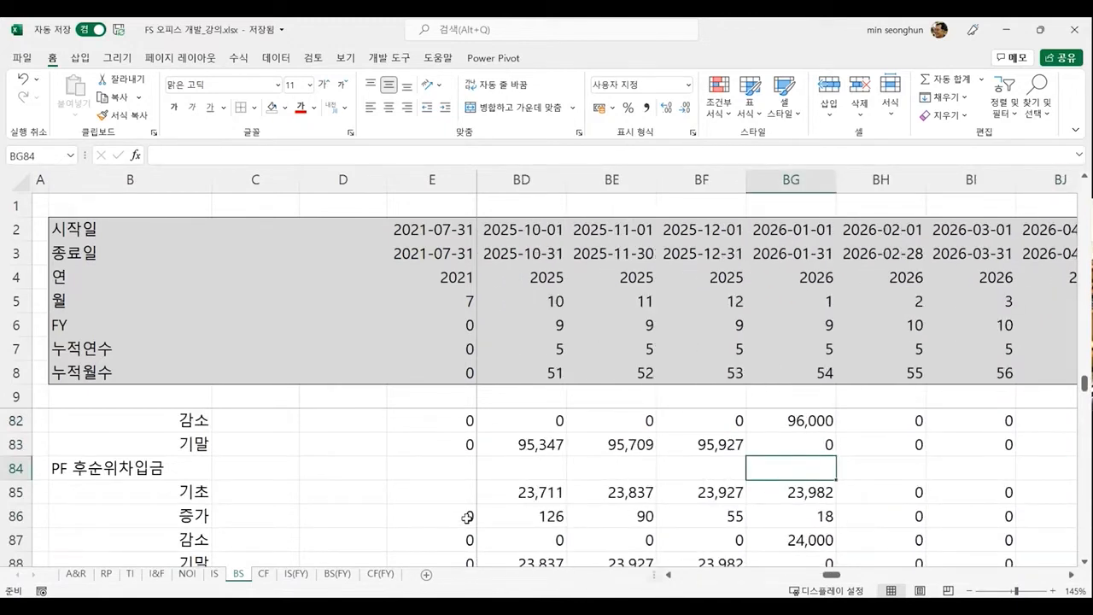
key("Up")
key("Up")
key("Up")
key("Up")
key("Down")
key("Down")
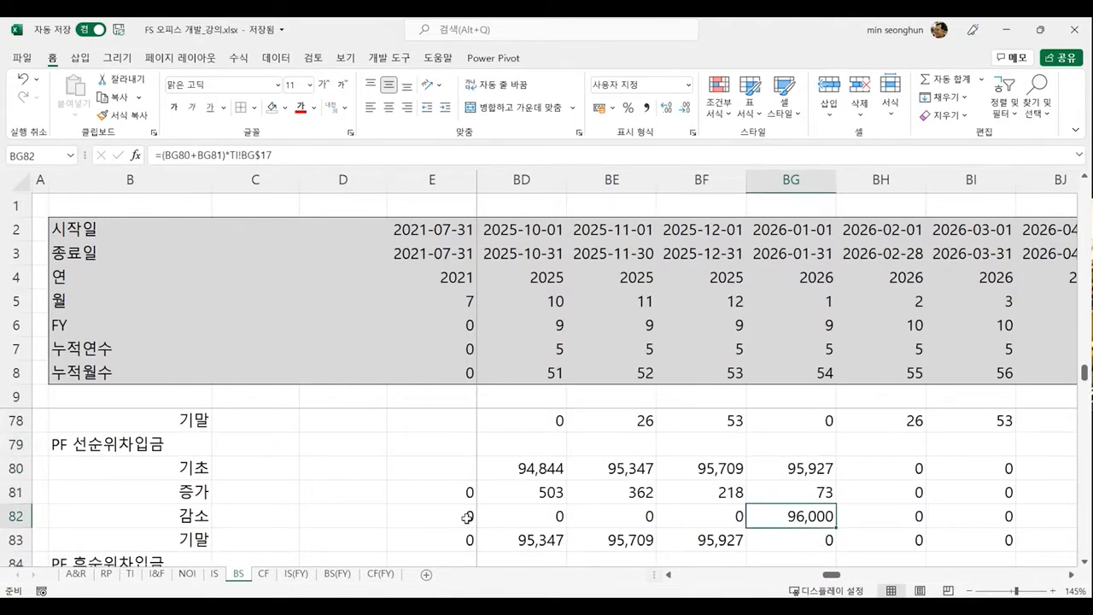
key("Up")
key("Up")
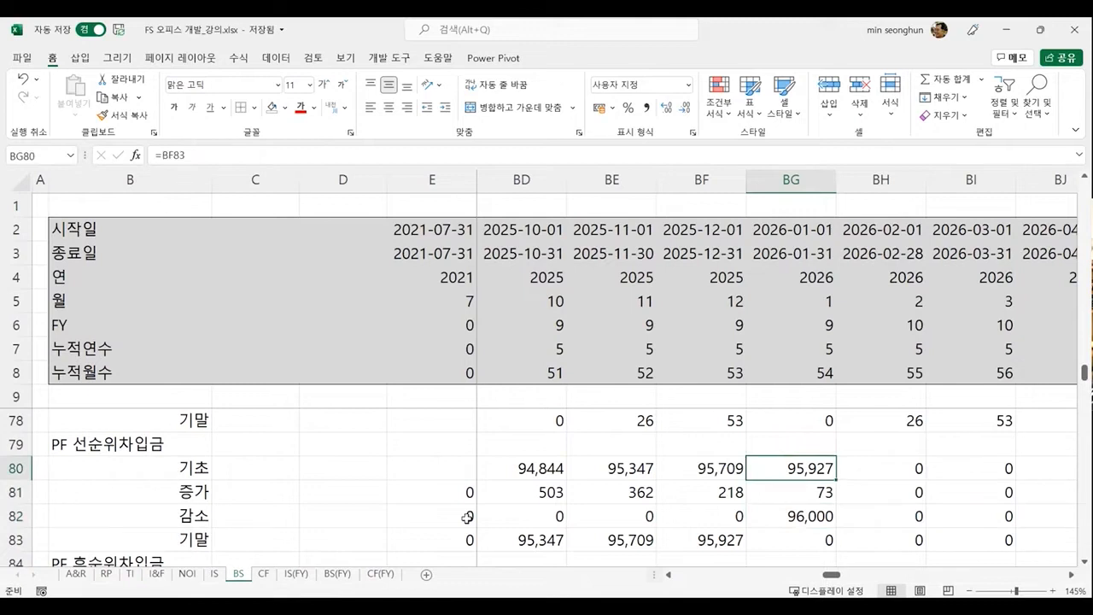
key("Down")
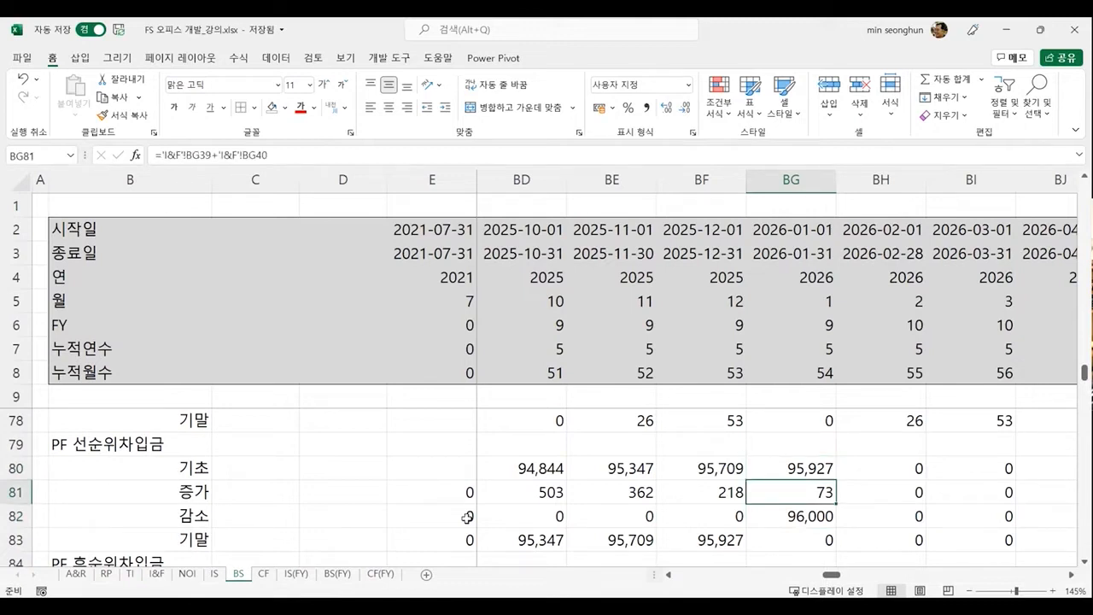
key("Down")
key("Down")
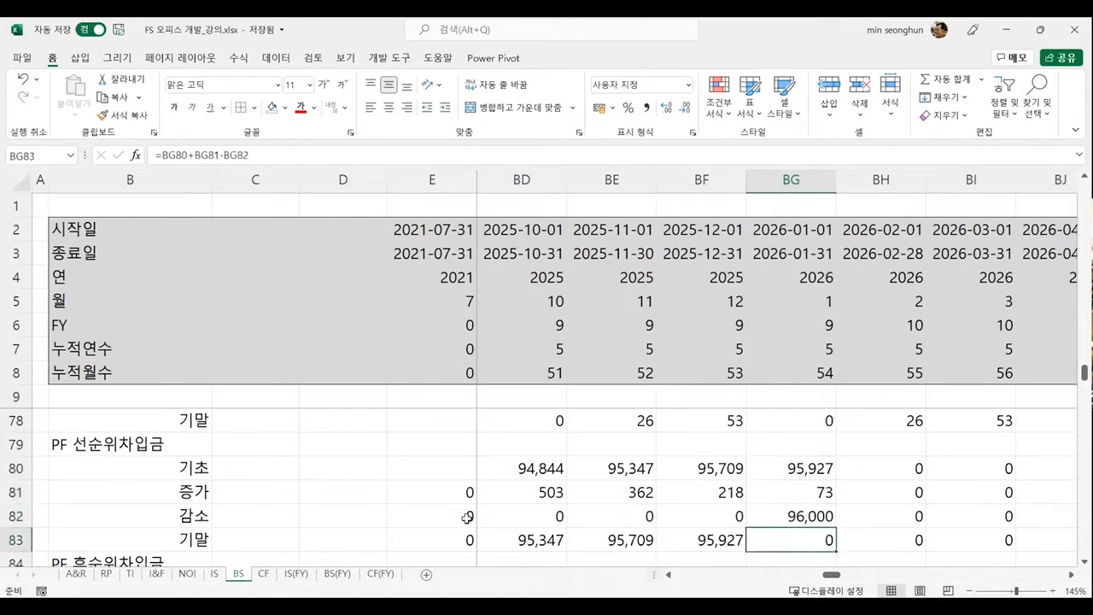
key("Right")
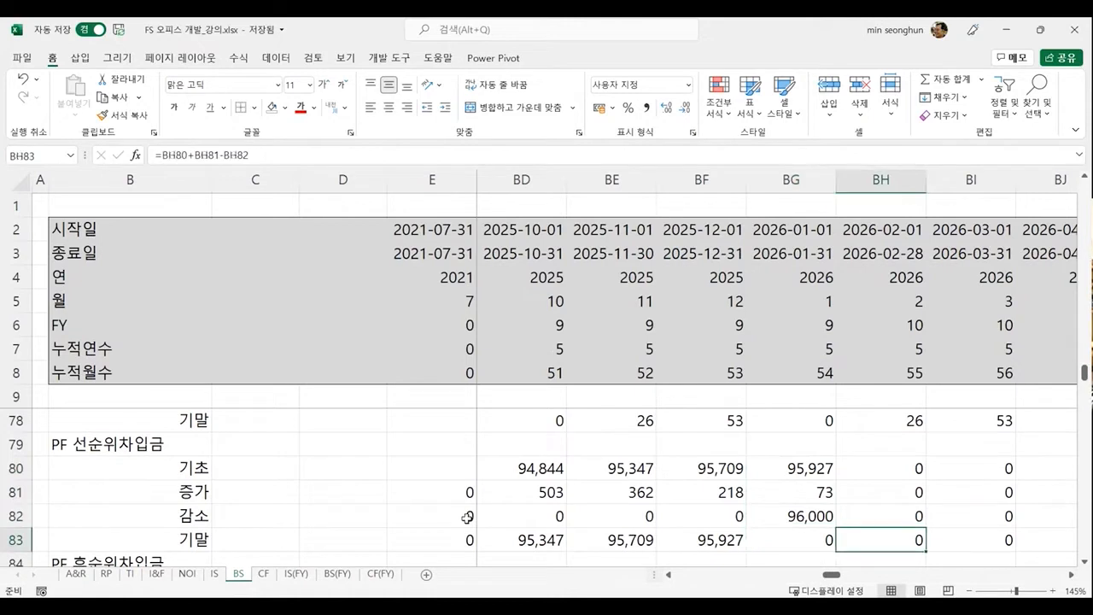
Step: Examine the PF 후순위차입금 and ML 선순위차입금 balances in the February 2026 column
key("Down")
key("Down")
key("Down")
key("Down")
key("Down")
key("Down")
key("Down")
key("Down")
key("Down")
key("Down")
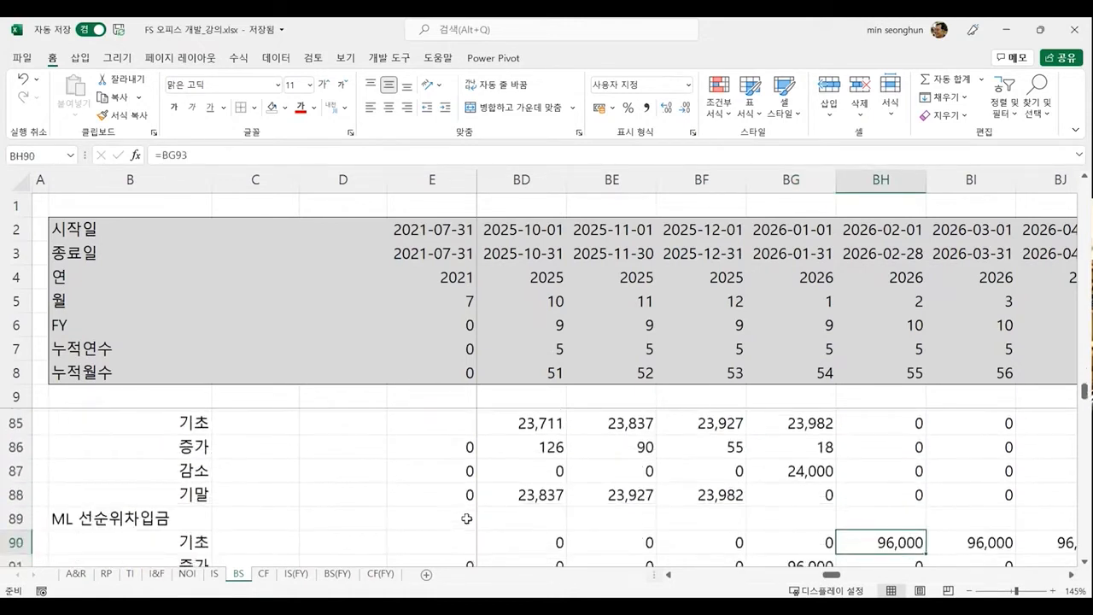
Step: Examine the ML 선순위차입금 기초, 증가, 감소 and 기말 formulas in the January and February 2026 columns
key("Down")
key("Down")
key("Up")
key("Up")
key("Up")
key("Up")
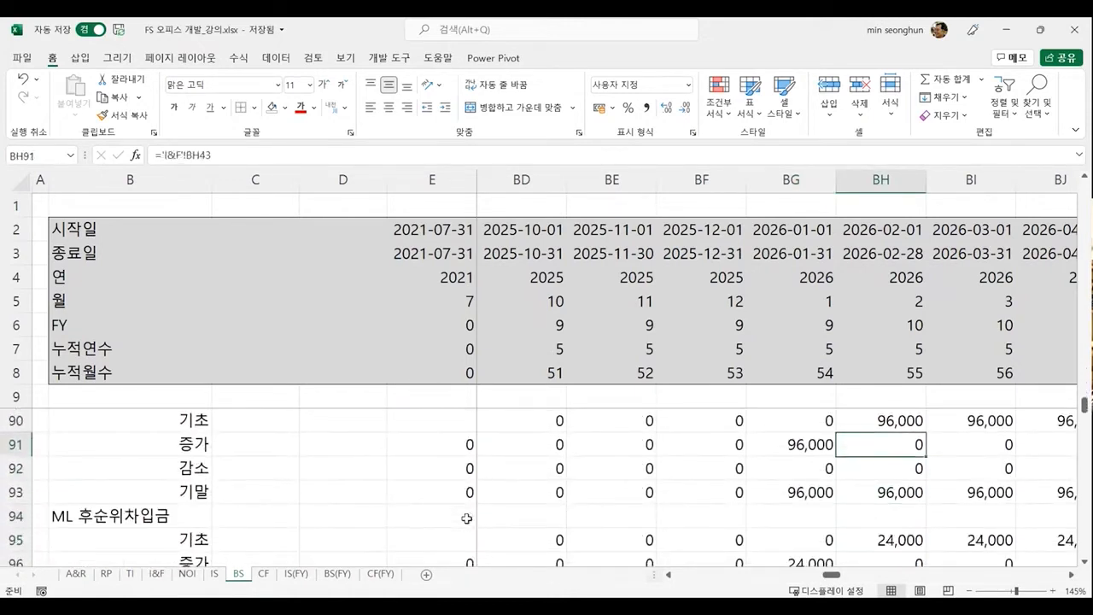
key("Left")
key("Down")
key("Down")
key("Down")
key("Down")
key("Down")
key("Down")
key("Down")
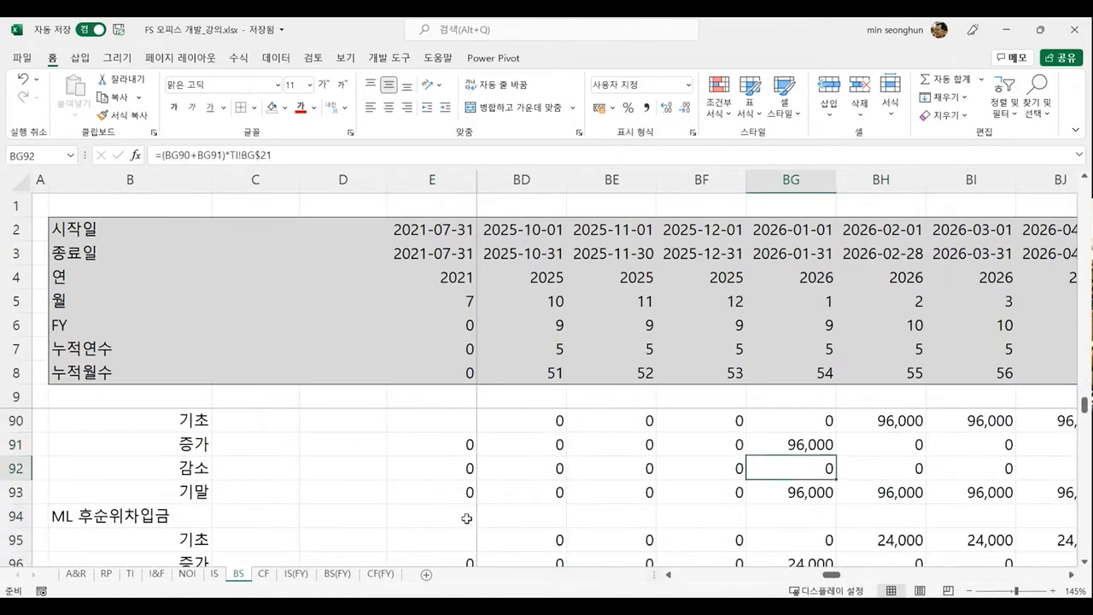
Step: Review the ML 후순위차입금 roll-forward from early 2026 through its repayment month in January 2029
key("Right")
key("Right")
key("Right")
key("Right")
key("Right")
key("Right")
key("Right")
key("Right")
key("Right")
key("Right")
key("Right")
key("Right")
key("Right")
key("Right")
key("Right")
key("Right")
key("Right")
key("Right")
key("Right")
key("Right")
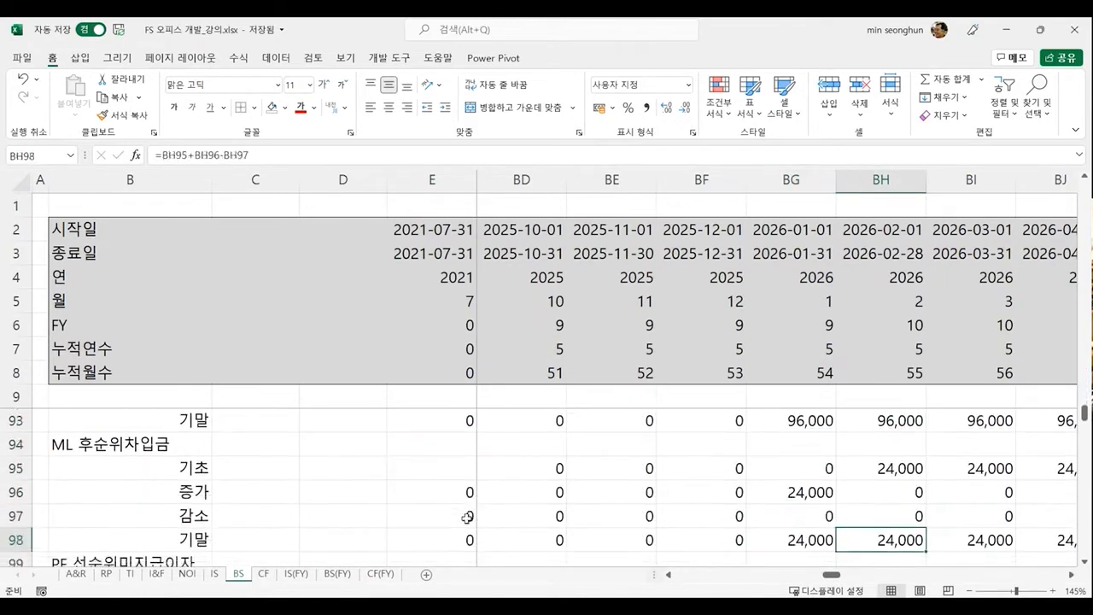
key("Left")
key("Left")
key("Left")
key("Left")
key("Left")
key("Left")
key("Left")
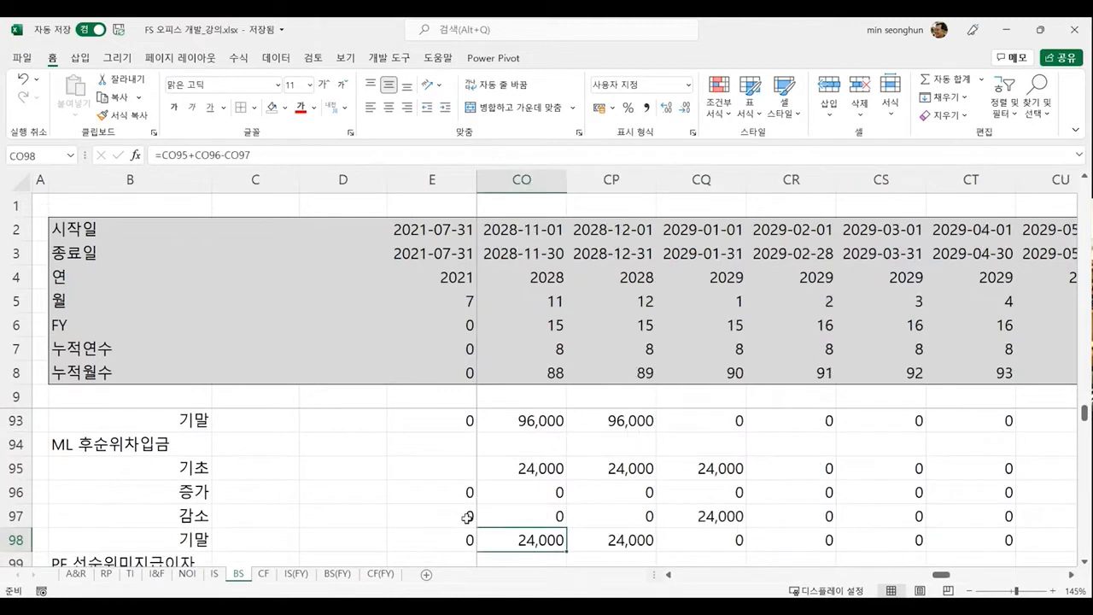
key("Right")
key("Right")
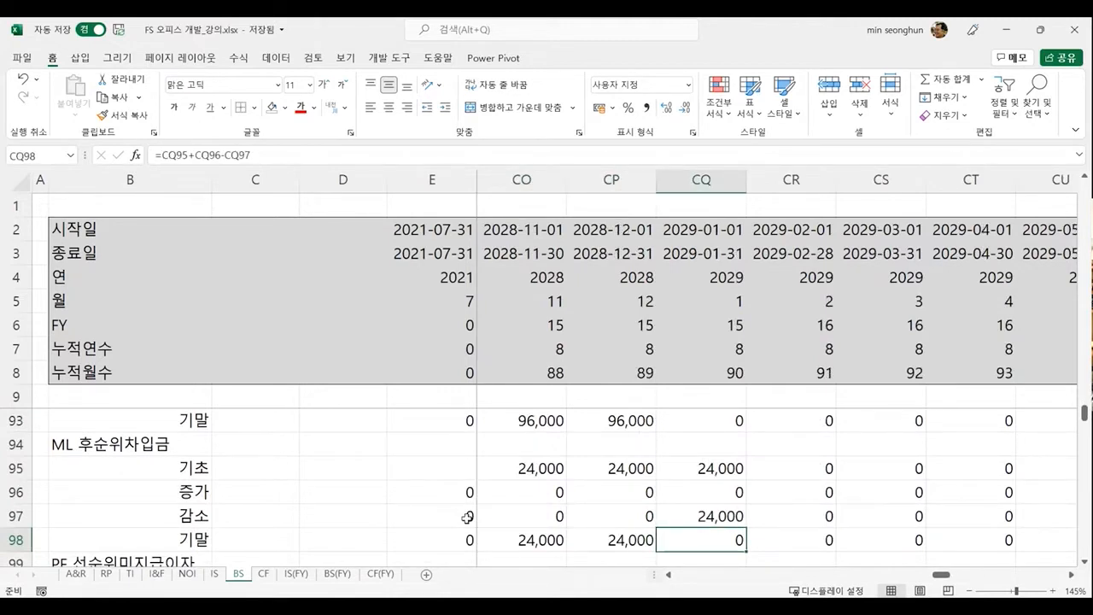
Step: Look over the row labels of the empty PF 선순위미지급이자 block, starting from its first monthly columns
key("Down")
key("Down")
key("Down")
key("Down")
key("Down")
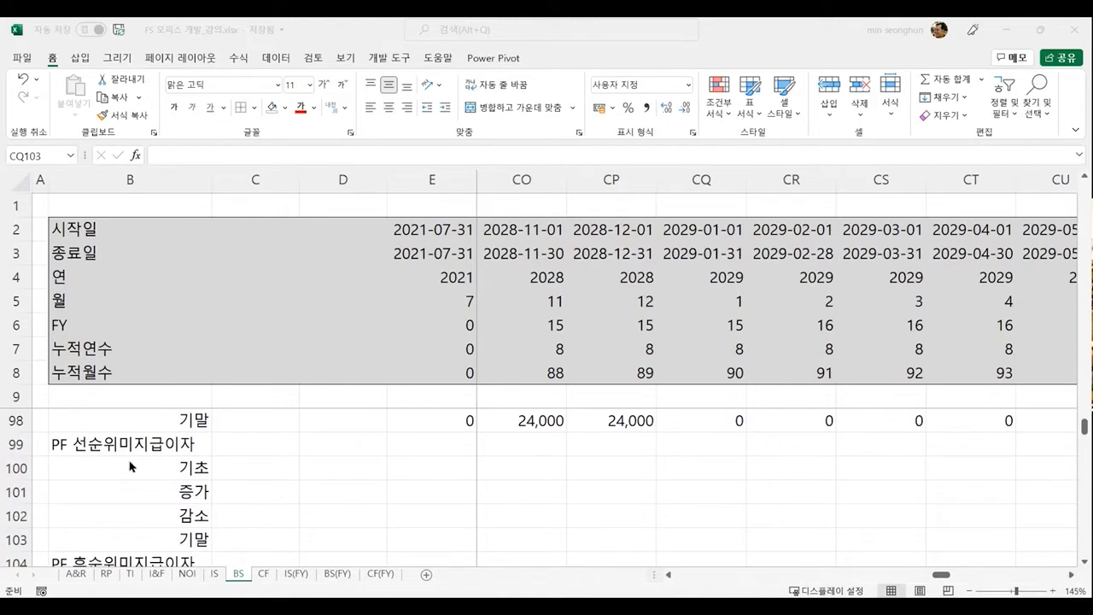
left_click(180, 466)
left_click(435, 475)
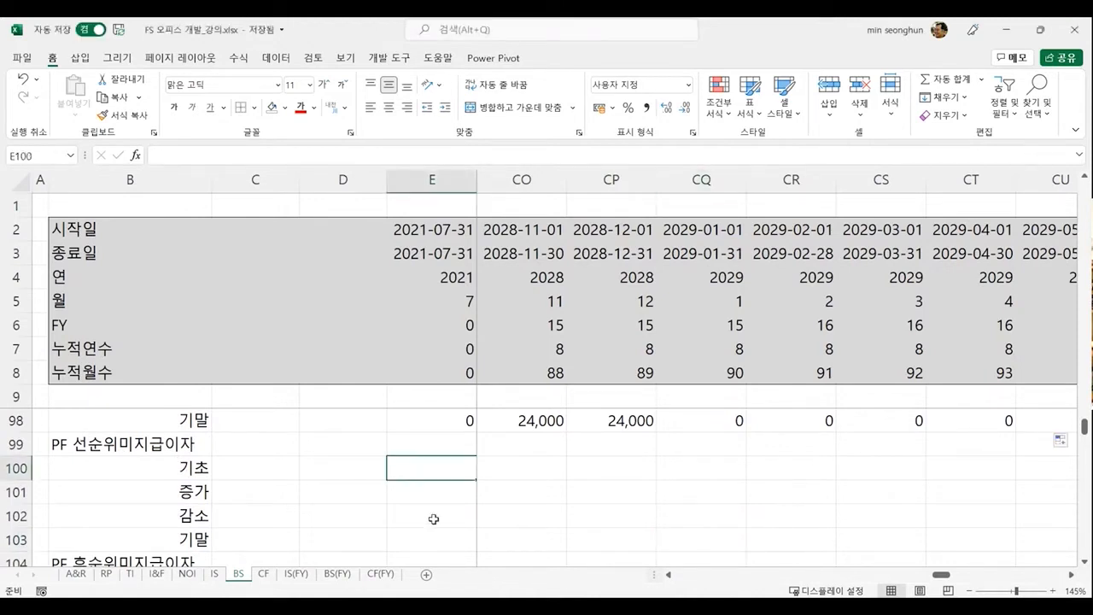
key("Right")
key("Left")
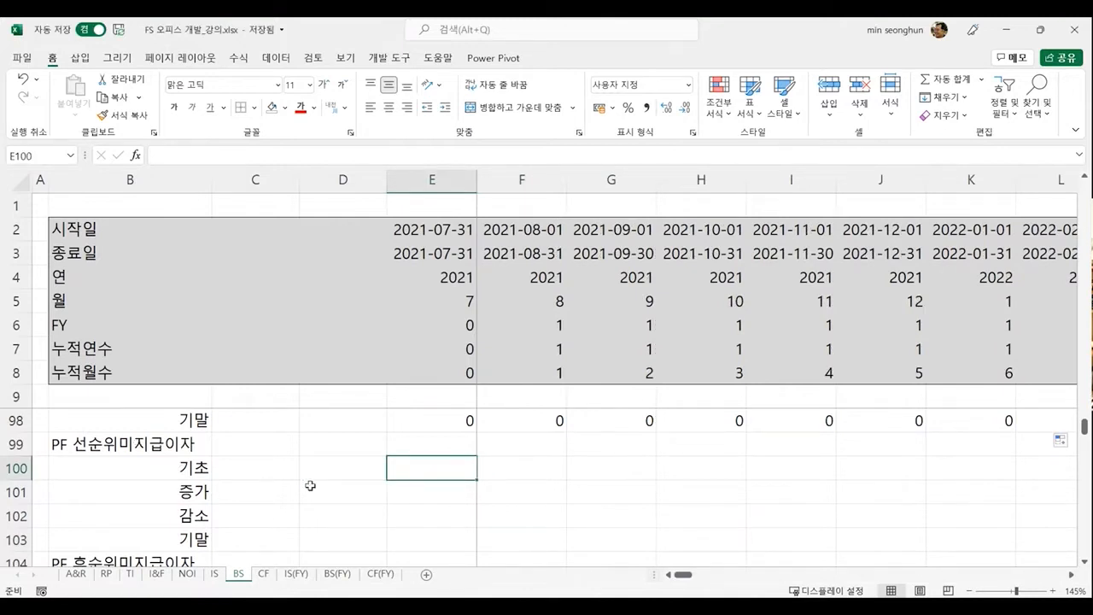
left_click(265, 446)
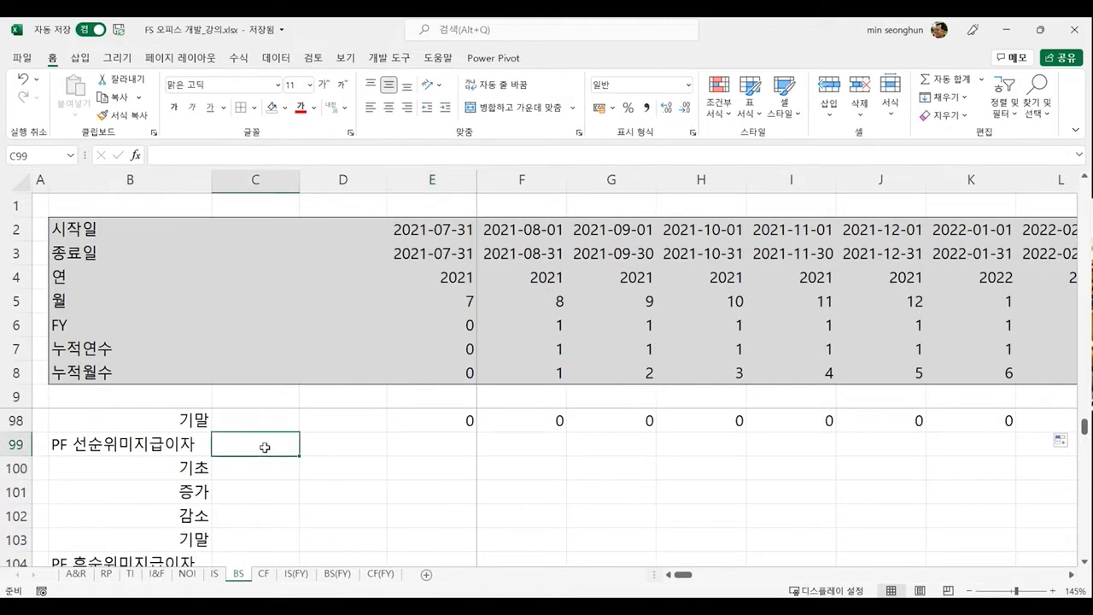
key("Left")
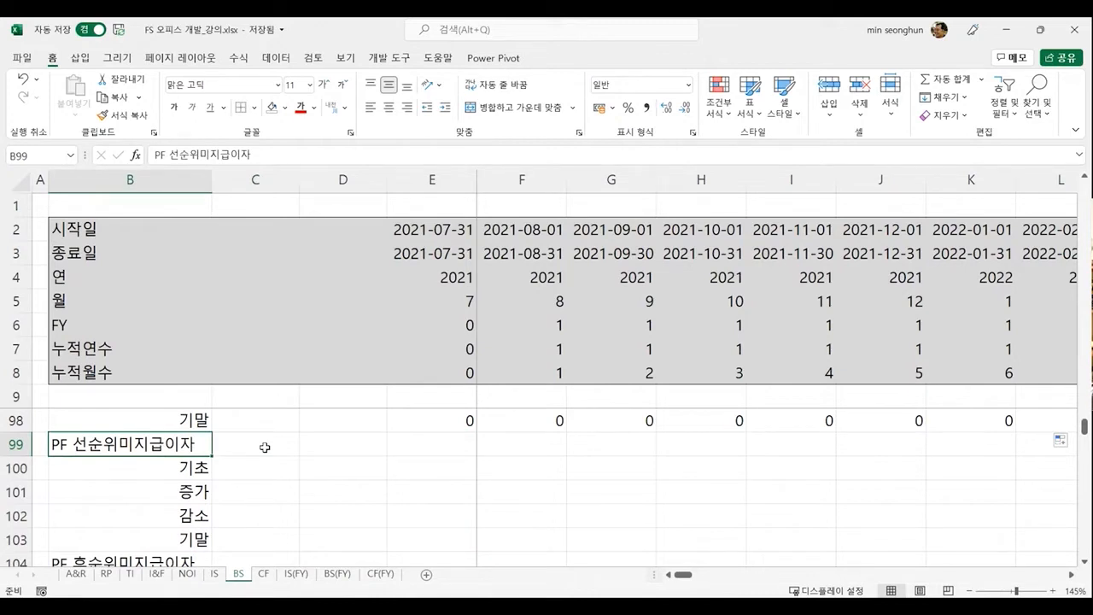
key("Down")
key("Down")
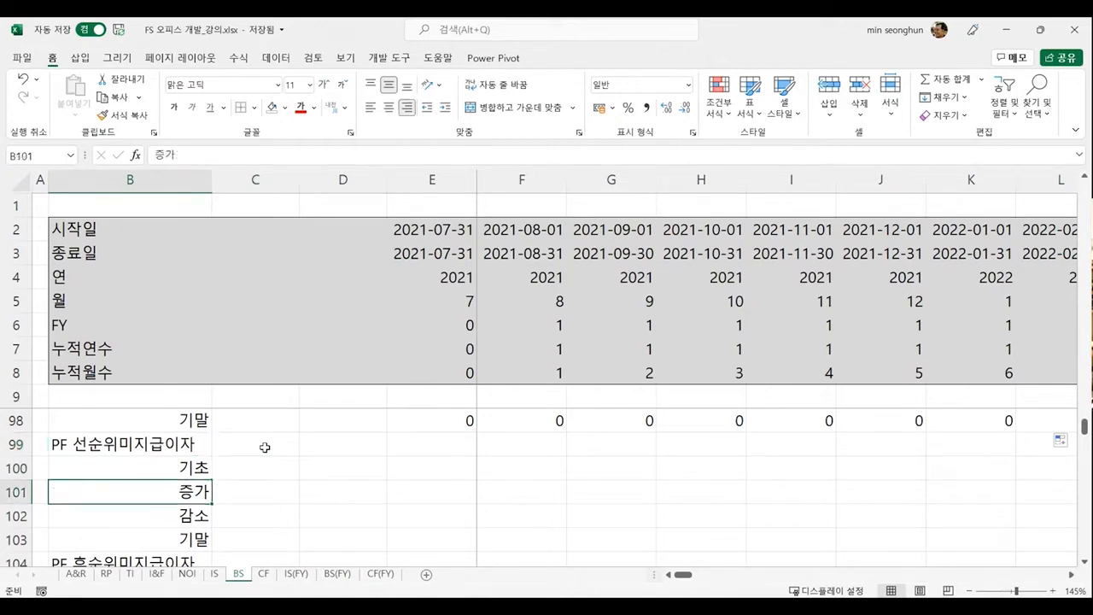
key("Up")
key("Up")
key("Down")
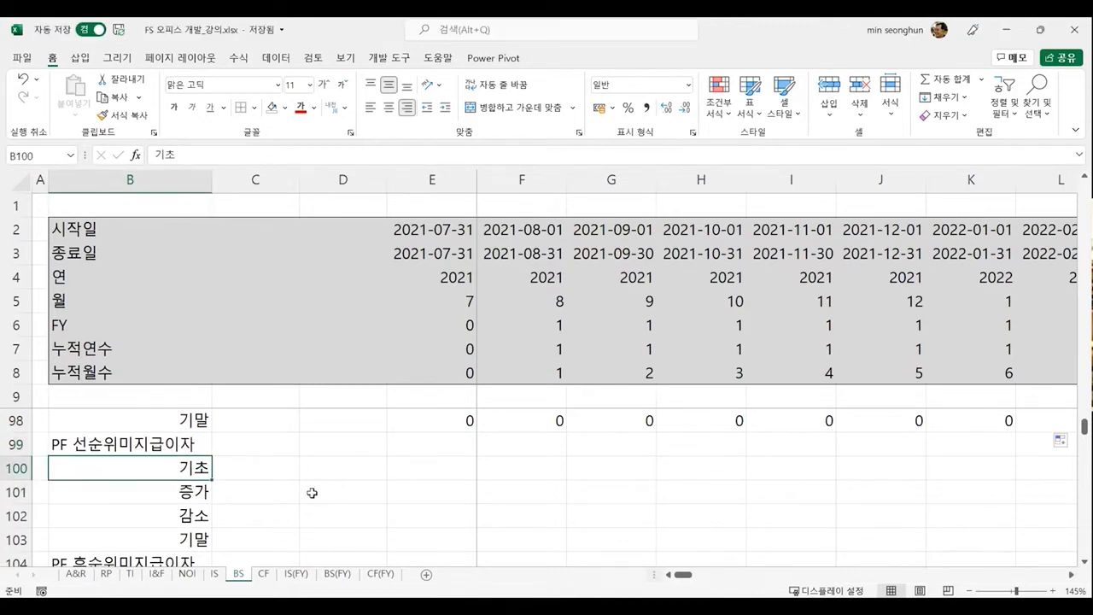
Step: Link the PF 선순위미지급이자 기초 for August 2021 in F100 to the prior month's 기말 with =E103
key("Right")
key("Right")
key("Right")
key("Up")
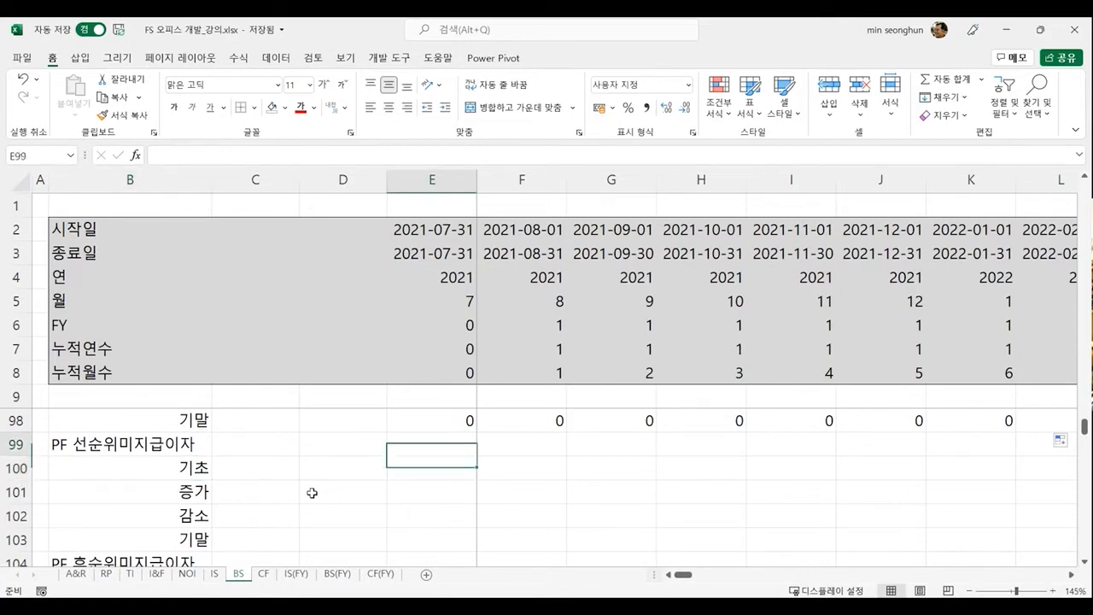
key("Down")
key("Down")
key("Down")
key("Down")
key("Down")
key("Up")
key("Up")
key("Up")
key("Up")
key("Right")
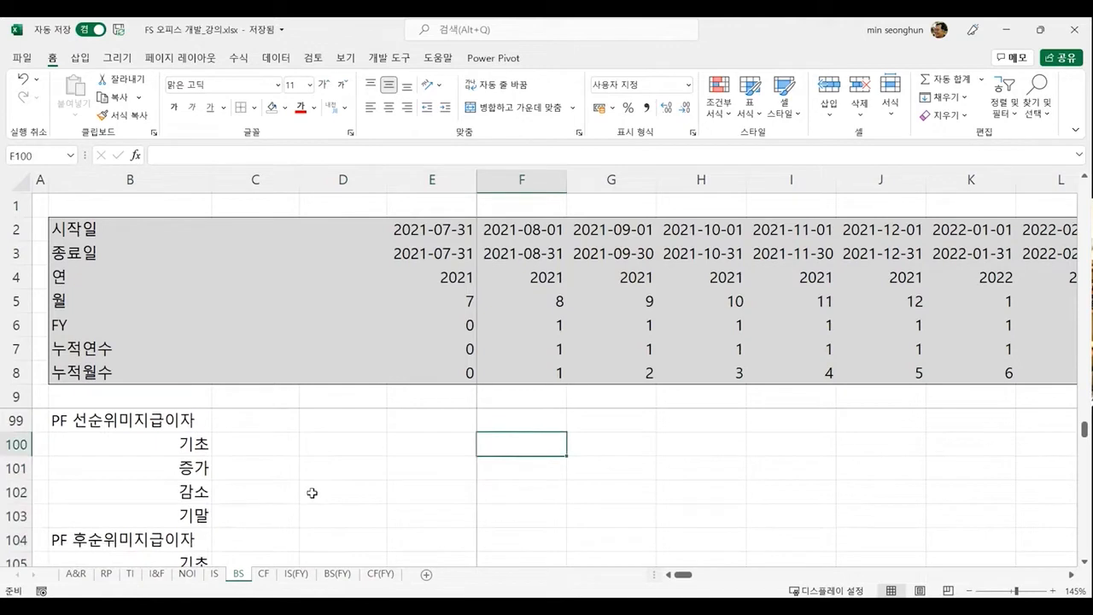
type("=")
key("Left")
key("Down")
key("Down")
key("Down")
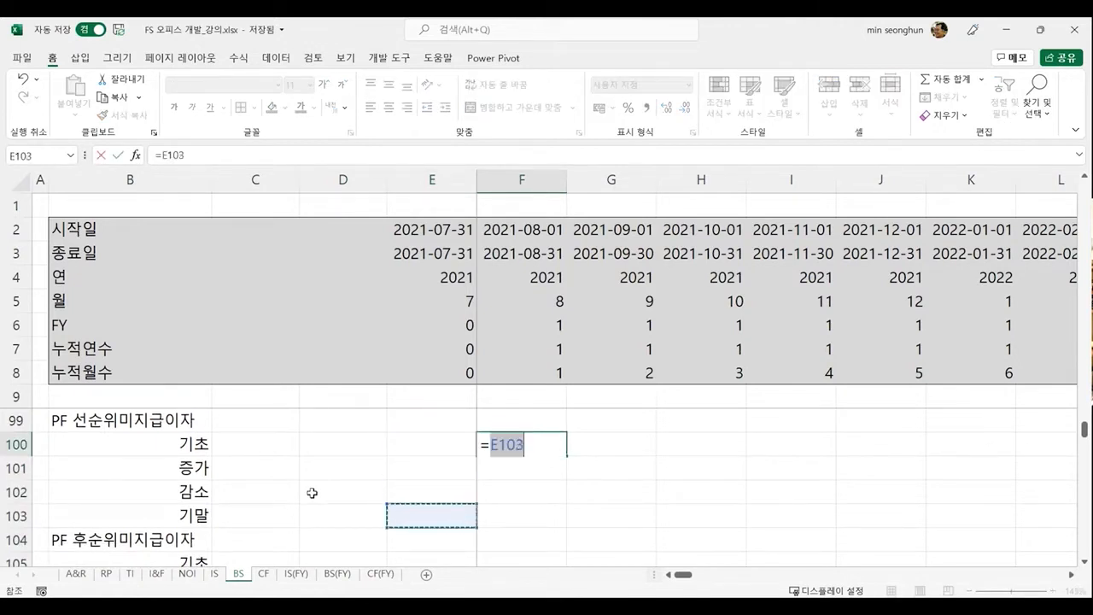
key("Return")
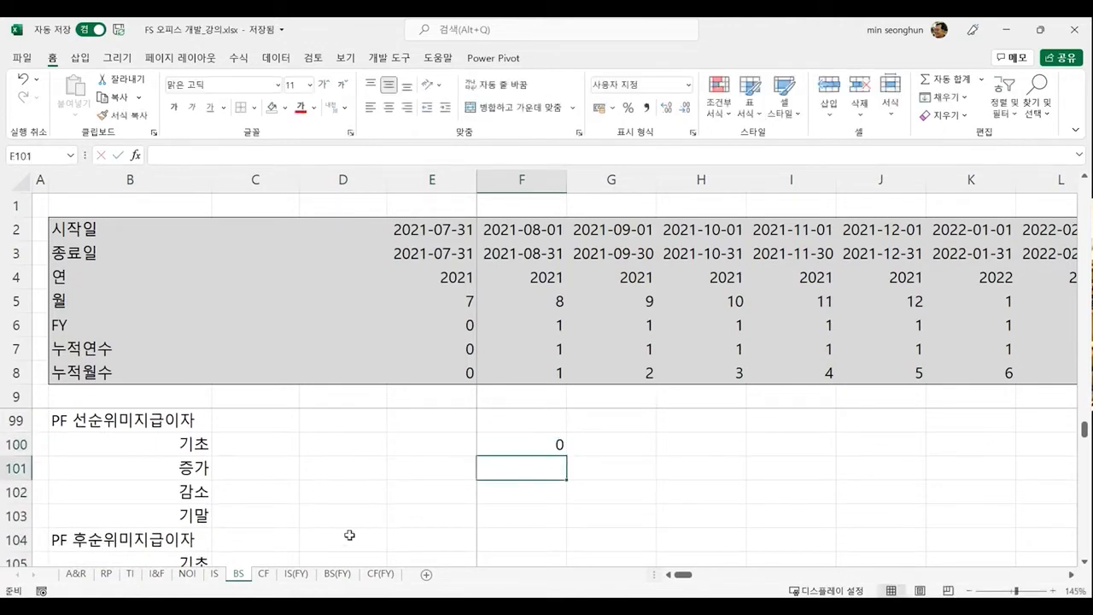
Step: Calculate the PF 선순위미지급이자 증가 in F101 from the opening loan balance and monthly interest rate with =F80*'A&R'!$C$80/12
key("alt+Tab")
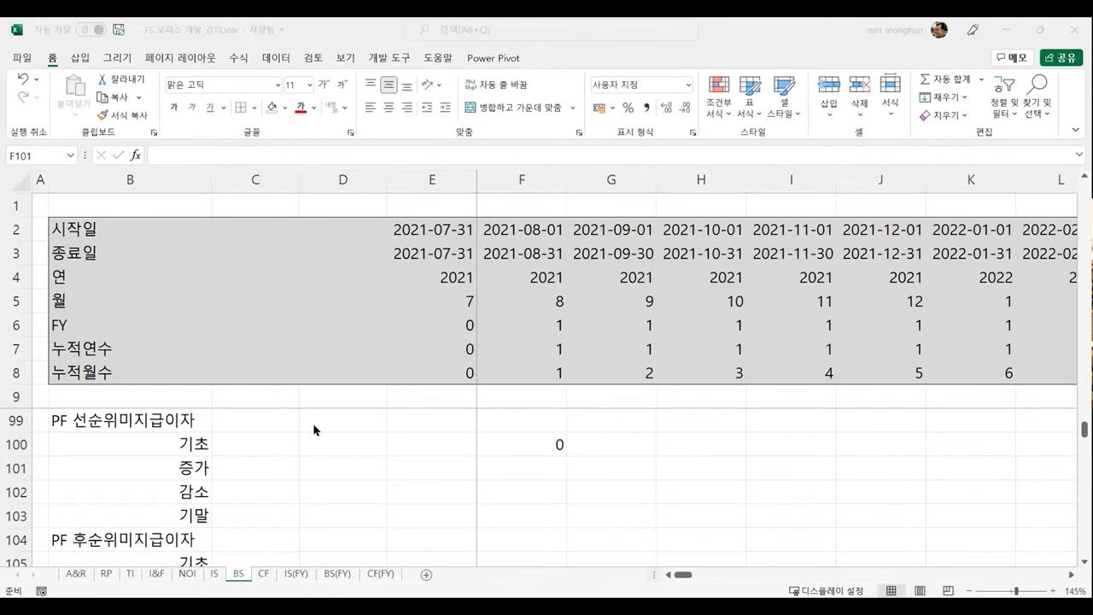
left_click(553, 475)
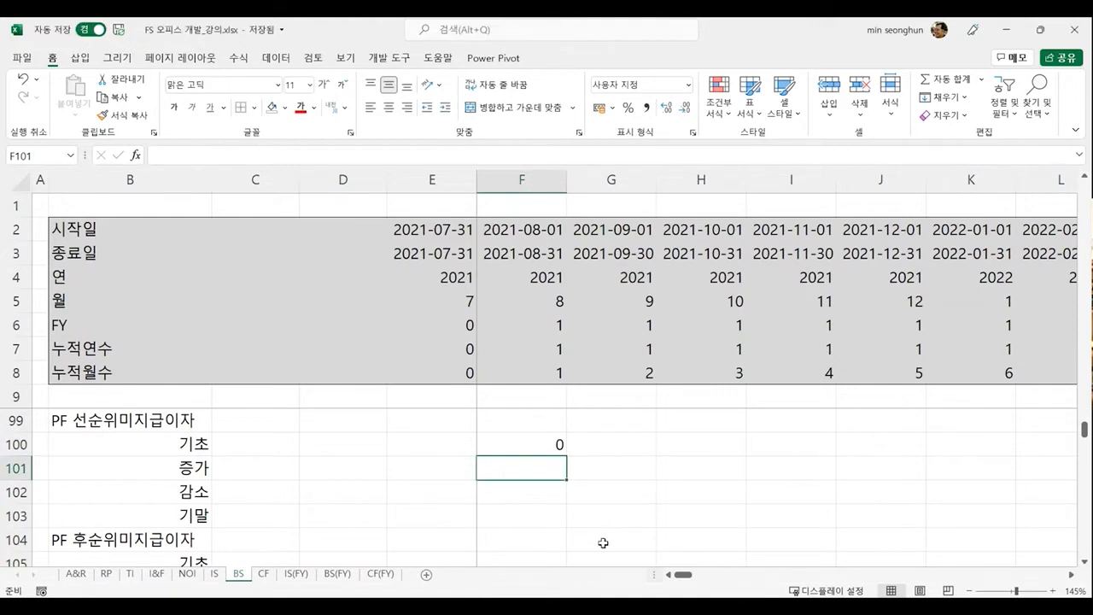
type("=")
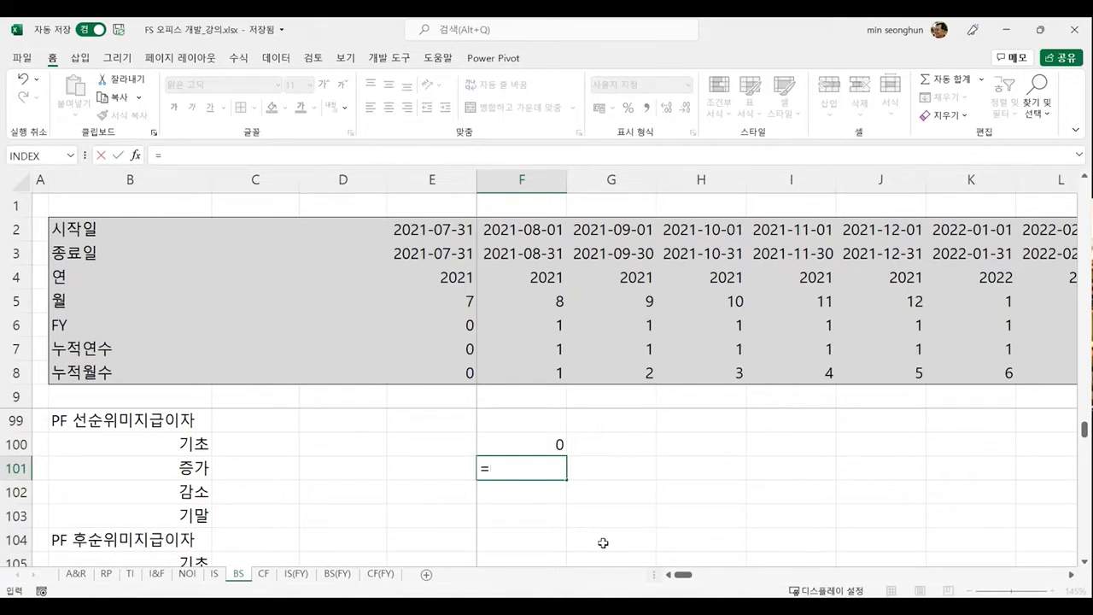
key("Up")
key("Up")
key("Up")
key("Up")
key("Up")
key("Up")
key("Up")
key("Up")
key("Up")
key("Up")
key("Up")
key("Up")
key("Up")
key("Up")
key("Up")
key("Up")
key("Up")
key("Up")
key("Up")
key("Up")
key("Up")
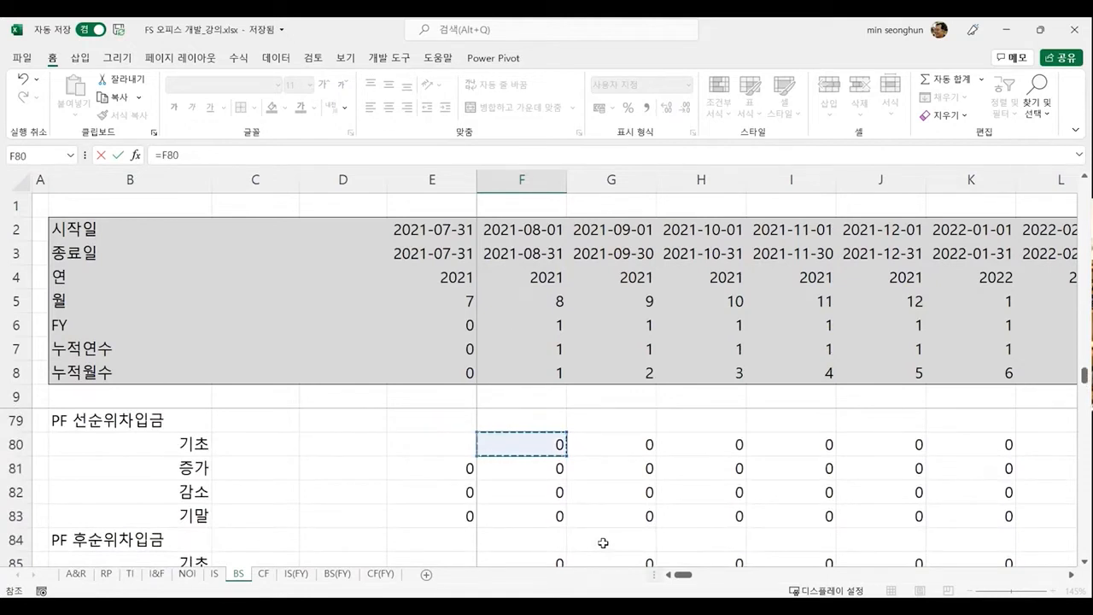
key("Down")
key("Down")
key("Down")
key("Left")
key("Right")
key("Up")
key("Up")
key("Up")
type("*")
left_click(78, 576)
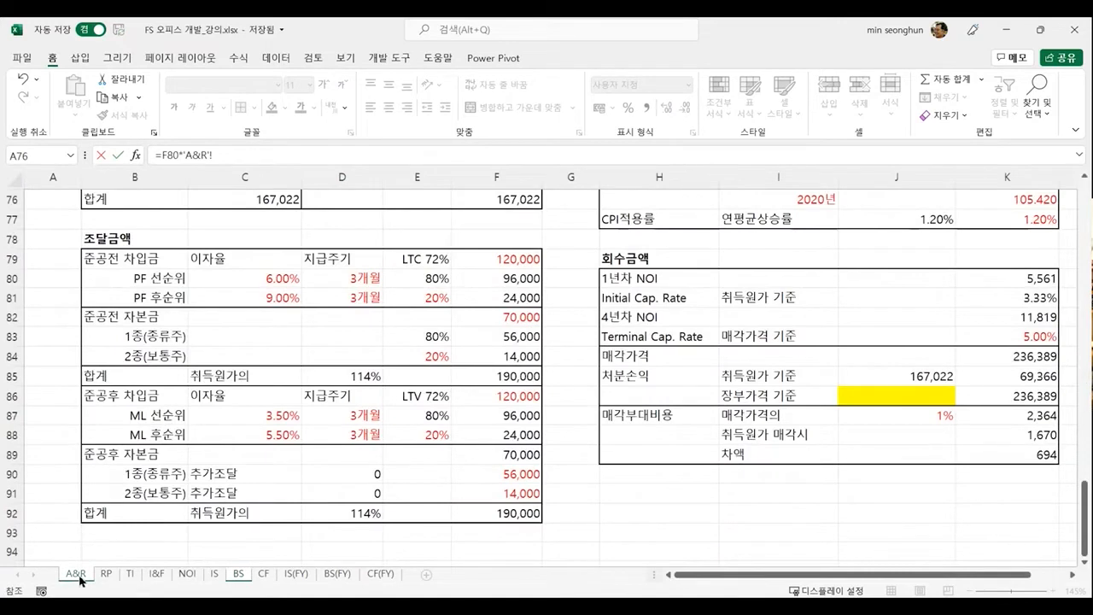
left_click(275, 279)
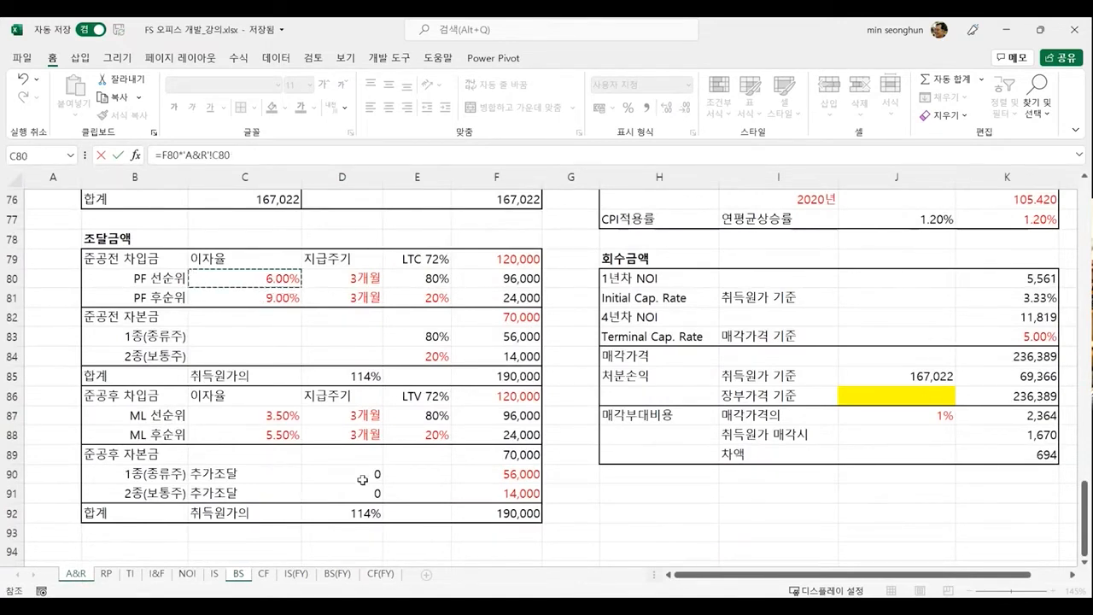
key("F4")
type("/12")
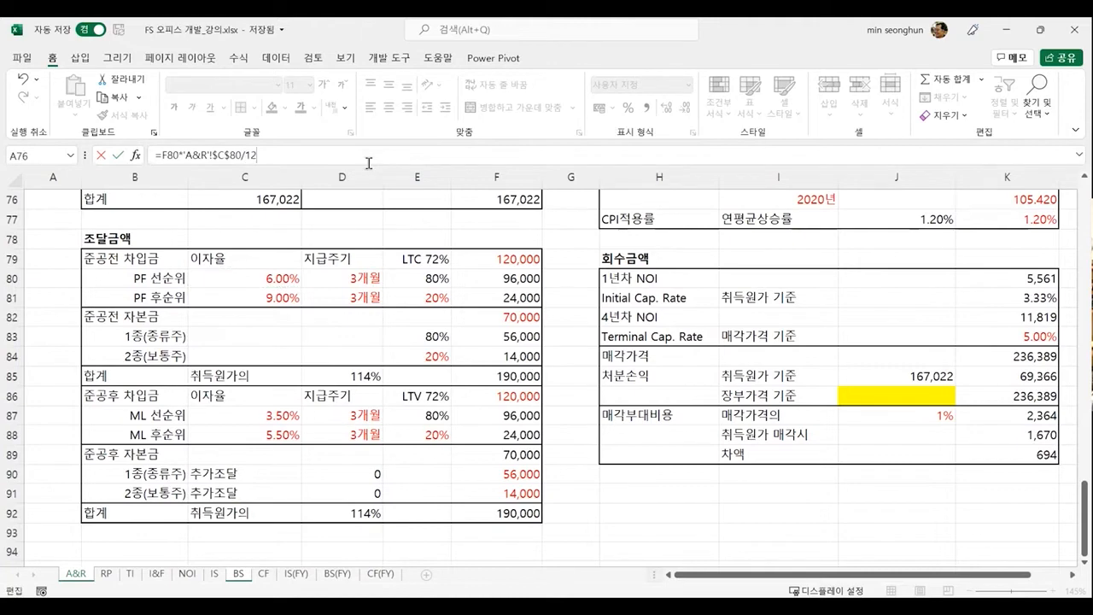
key("Return")
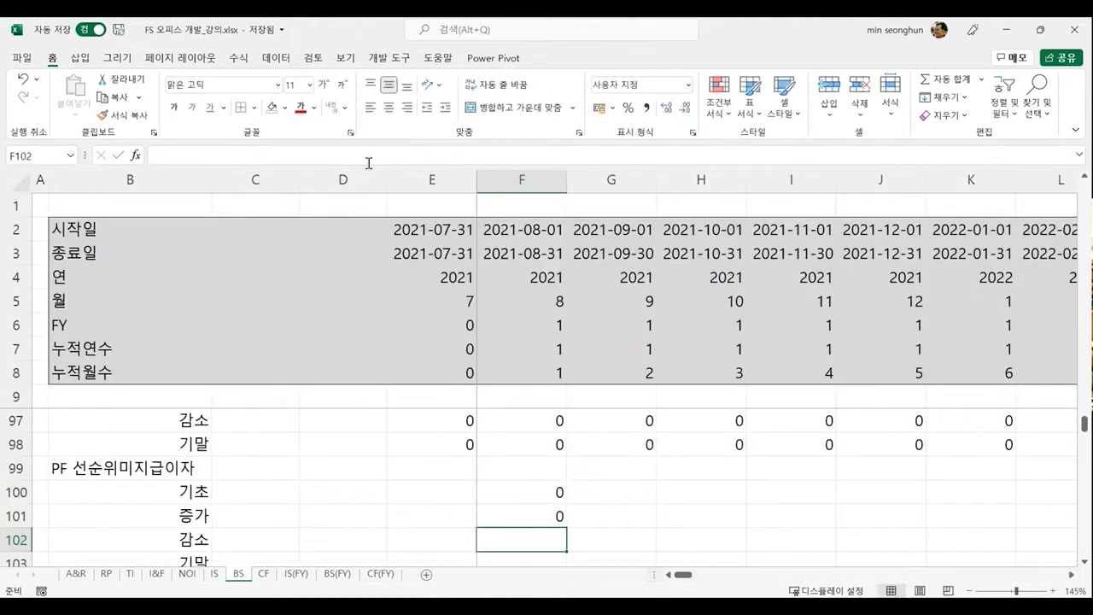
key("Up")
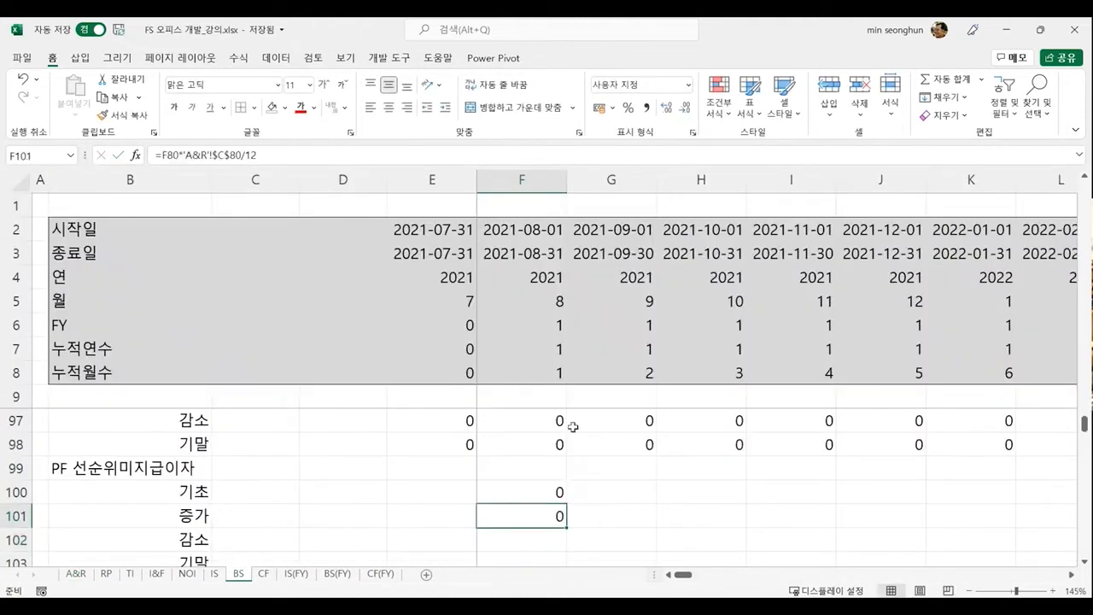
scroll(572, 427, "down", 1)
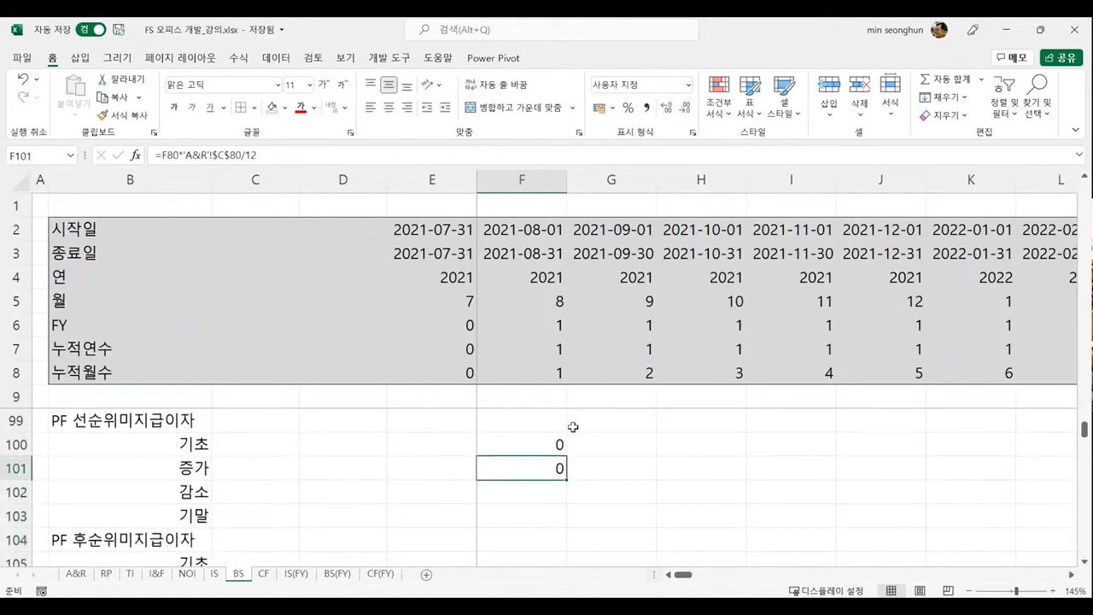
Step: Calculate the PF 선순위미지급이자 감소 in F102 using the interest payment timing flag with =(F100+F101)*TI!F46
key("Down")
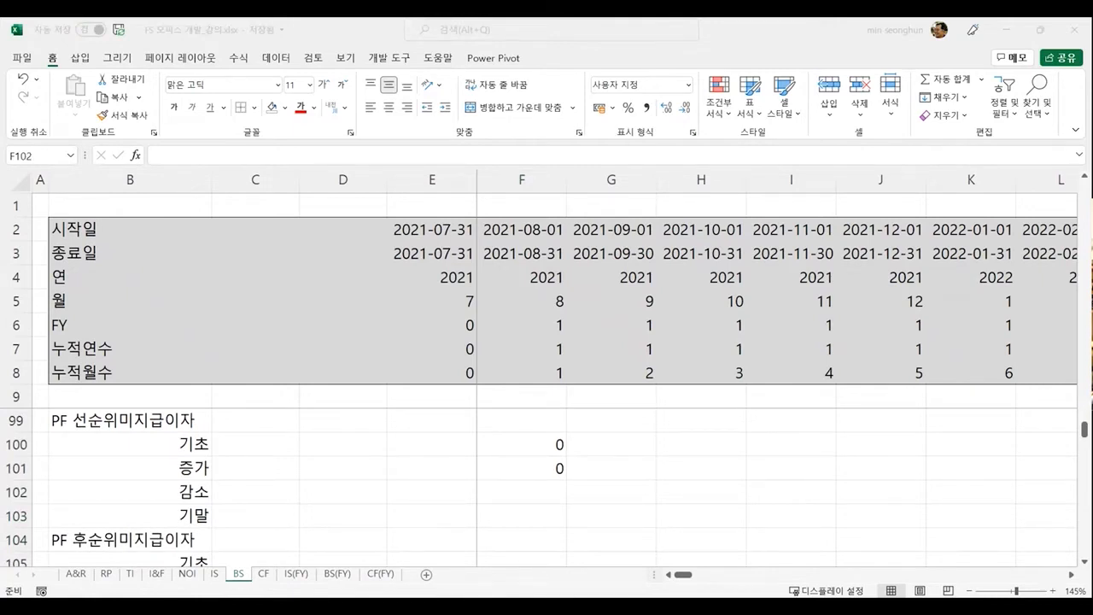
left_click(517, 508)
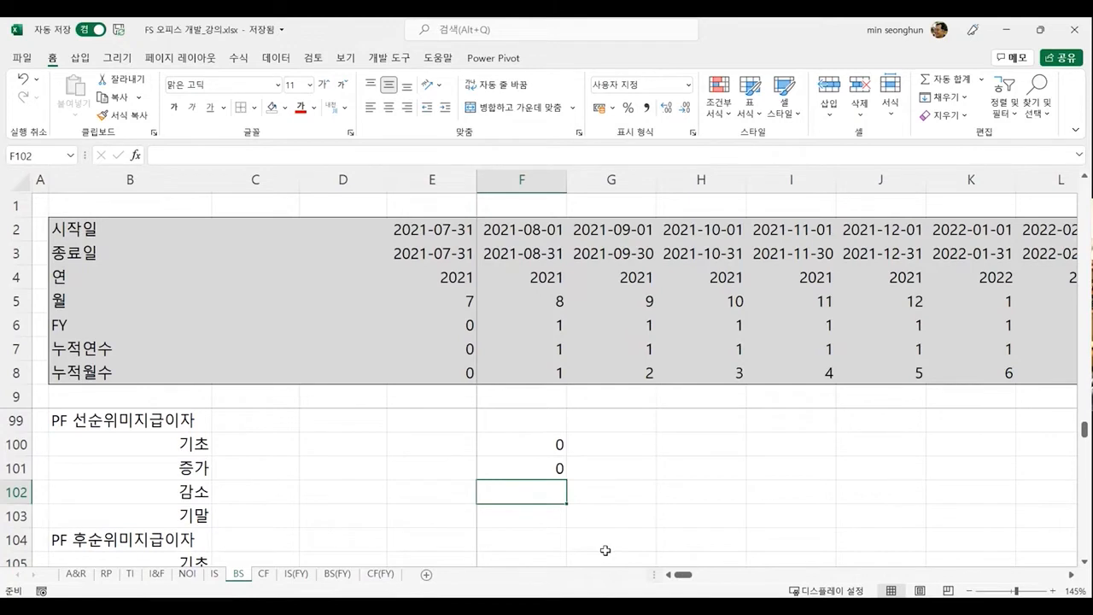
type("=(")
key("Up")
key("Up")
type("+")
key("Up")
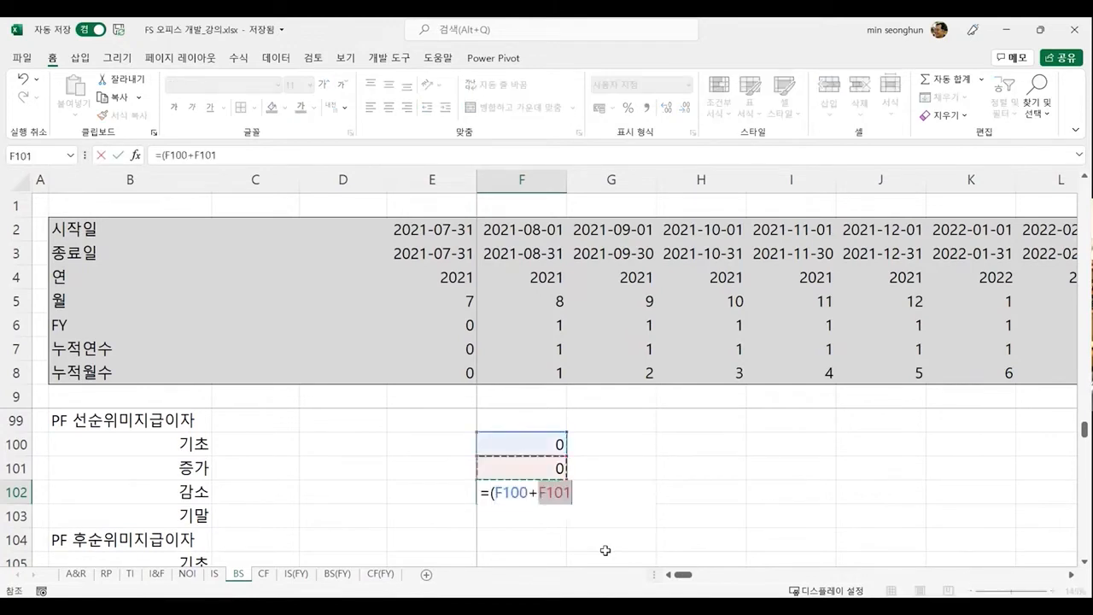
type(")*")
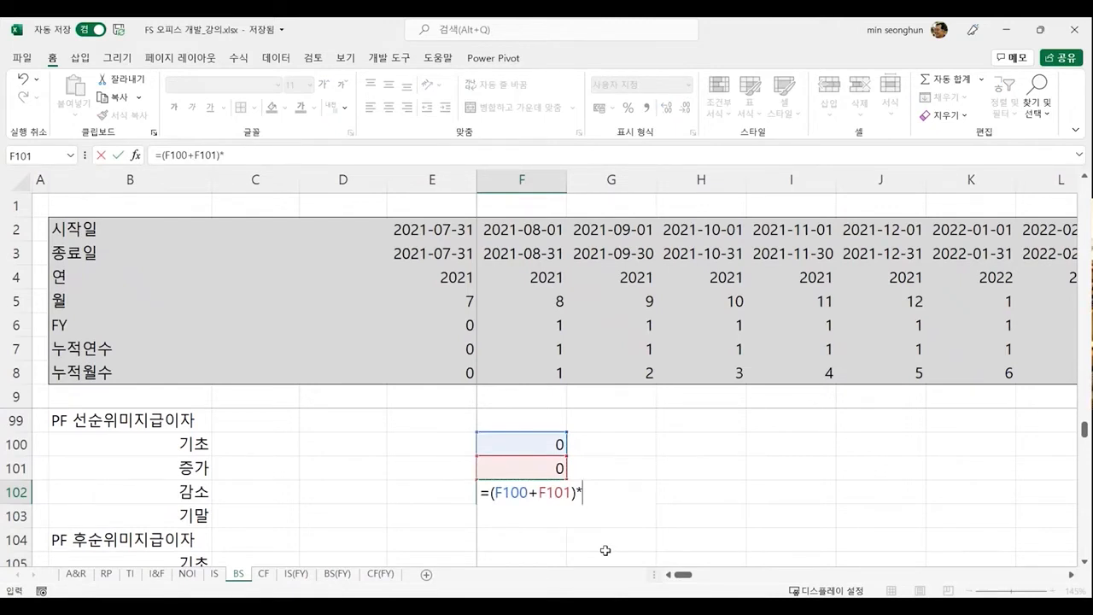
left_click(130, 576)
scroll(467, 468, "down", 9)
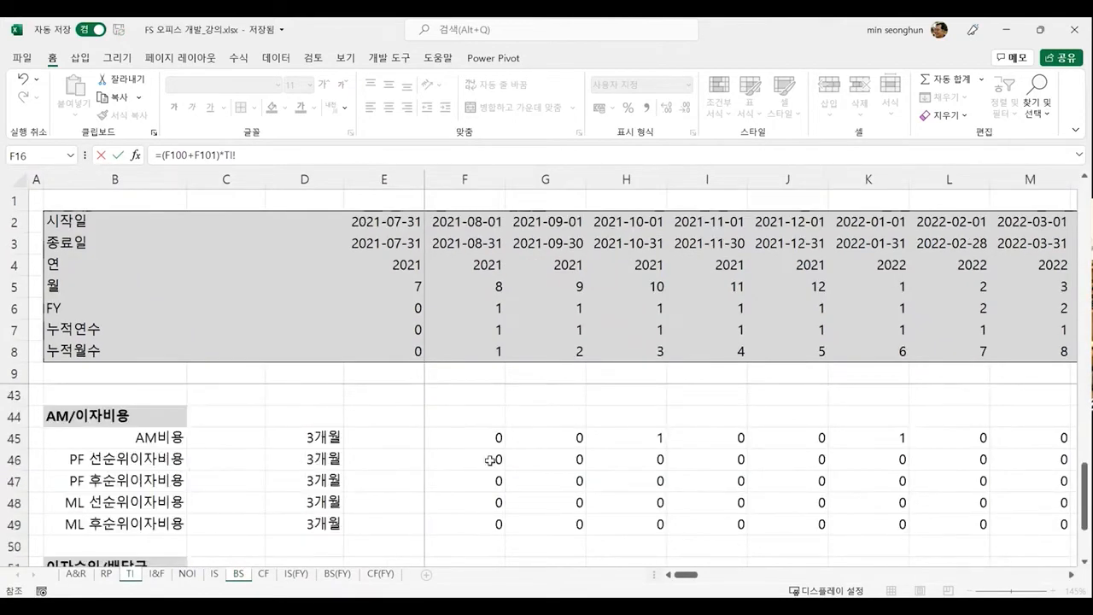
left_click(472, 463)
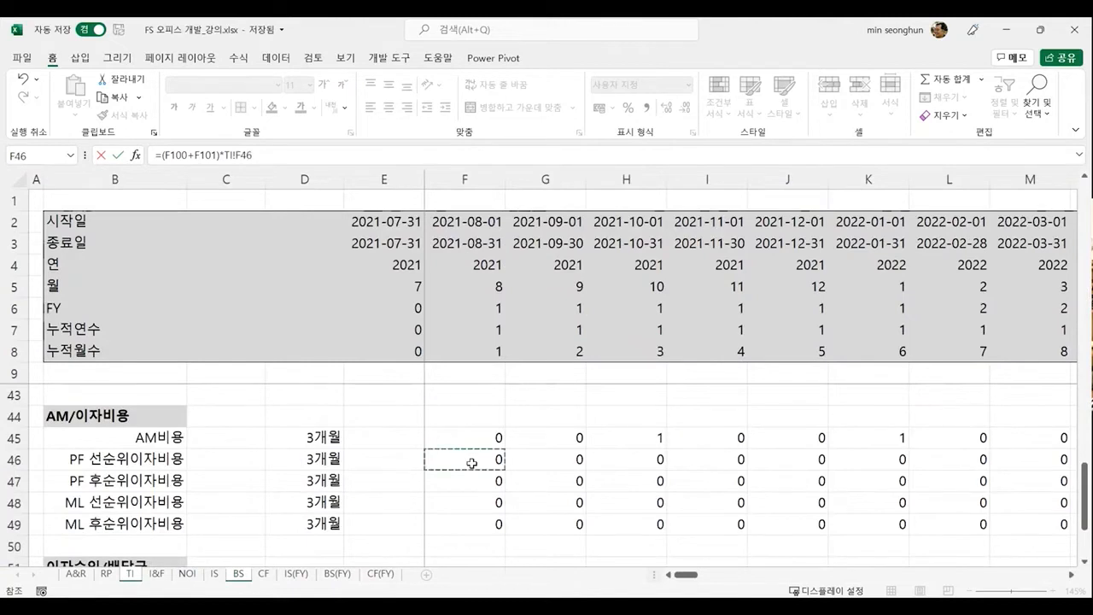
key("Return")
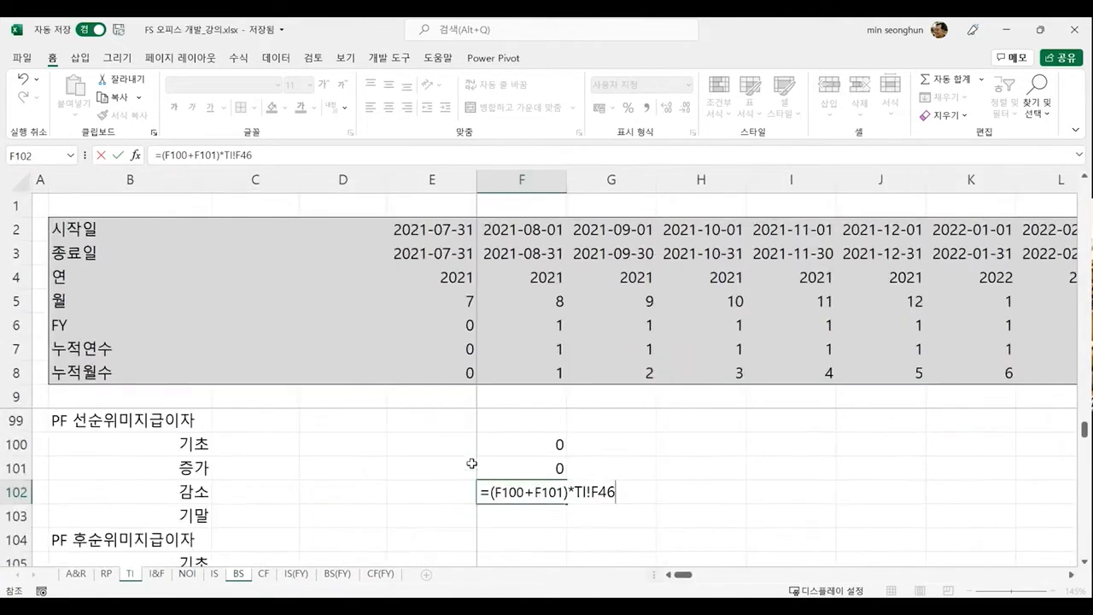
key("Up")
key("Up")
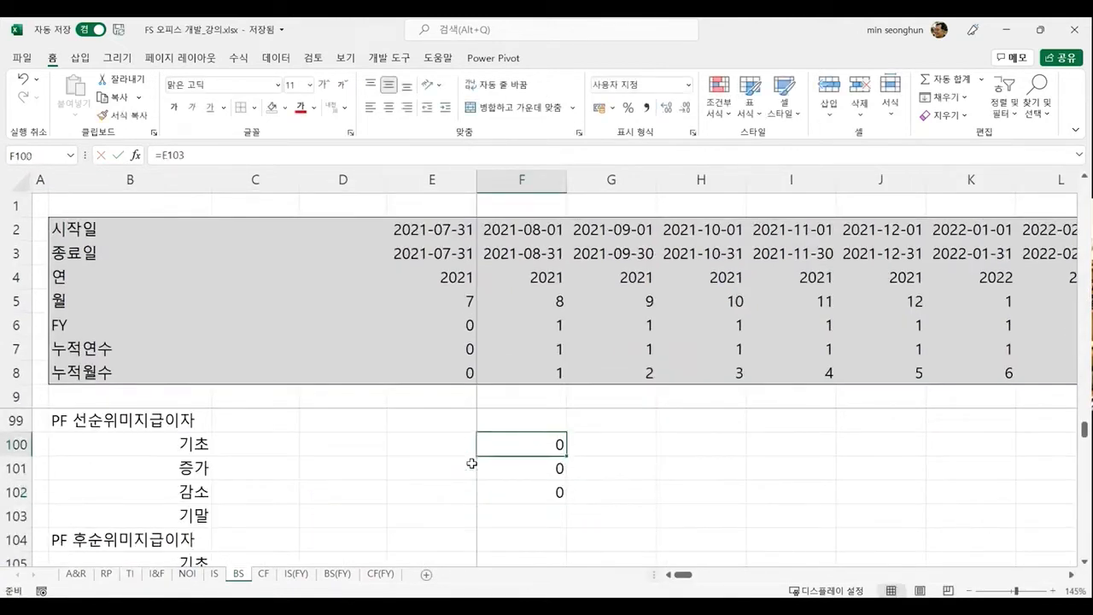
key("Down")
key("Down")
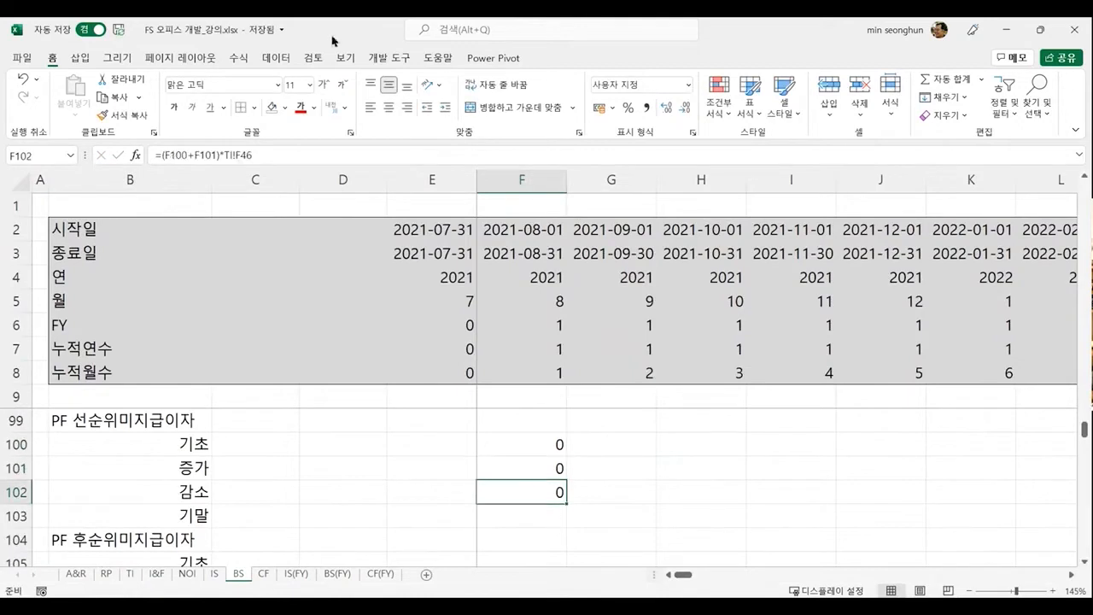
Step: Make the timing flag reference in the F102 감소 formula fully absolute as TI!$F$46
left_click(247, 156)
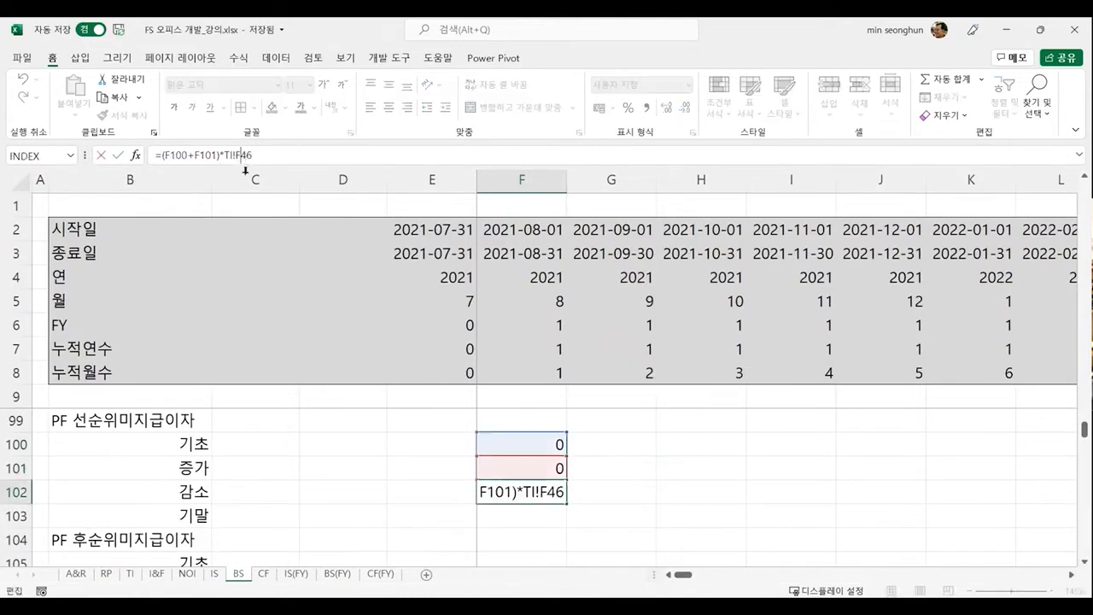
key("F4")
key("Return")
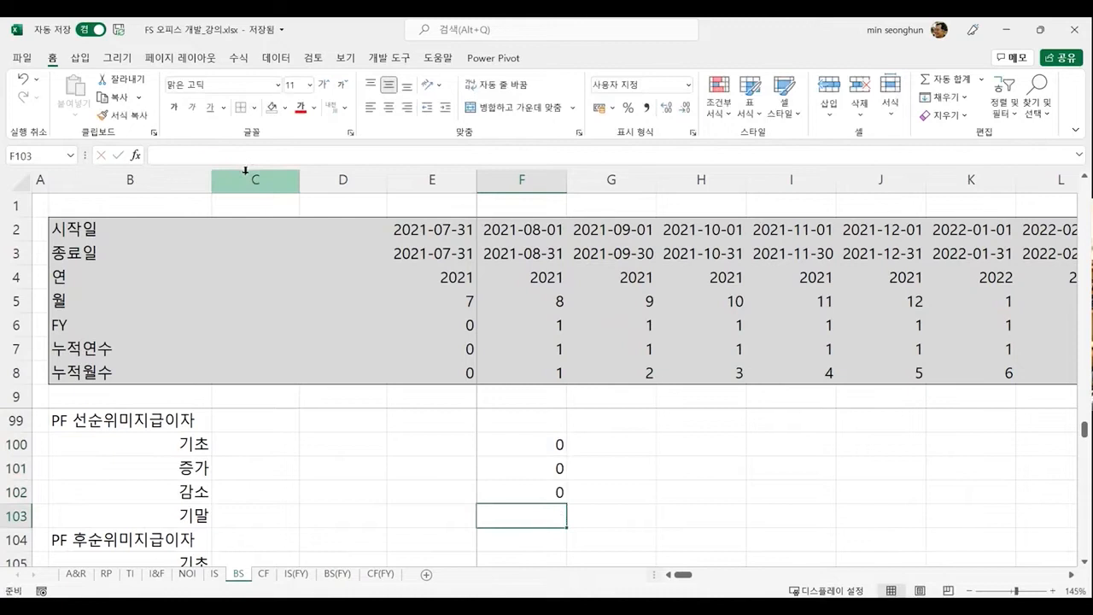
Step: Calculate the PF 선순위미지급이자 기말 for August 2021 in F103 with =F100+F101-F102
type("=")
key("Up")
key("Up")
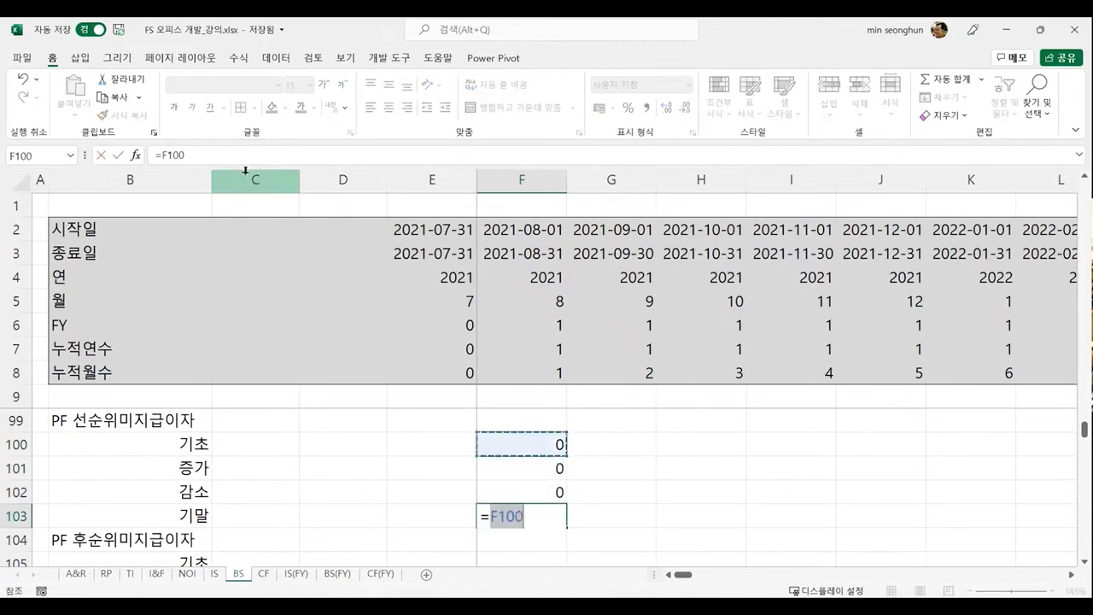
type("+")
key("Up")
key("Up")
type("-")
key("Up")
key("Return")
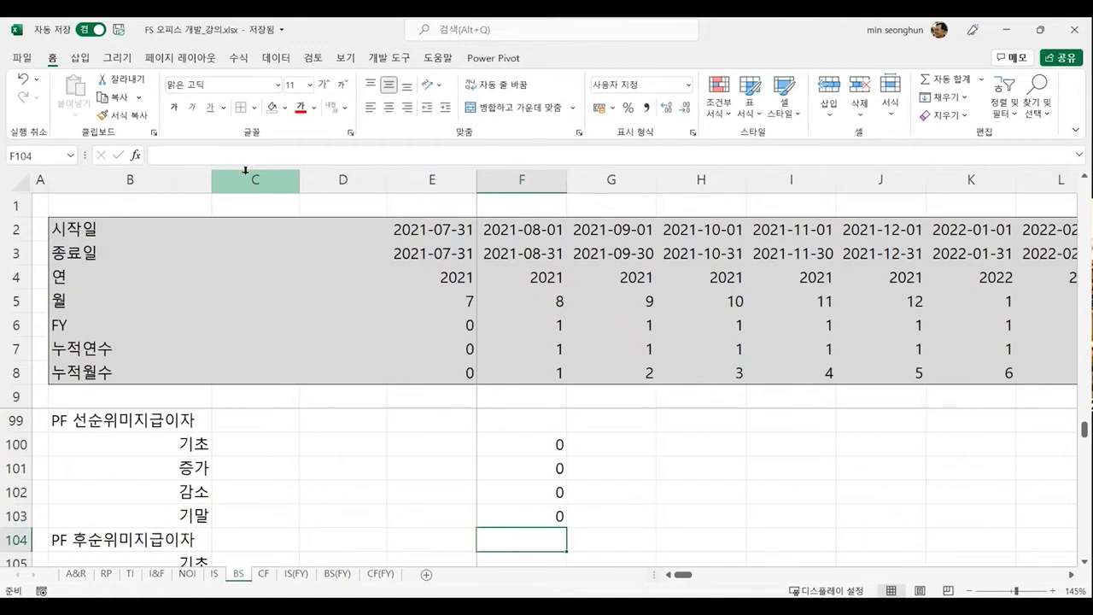
key("Up")
key("Up")
key("Up")
key("Up")
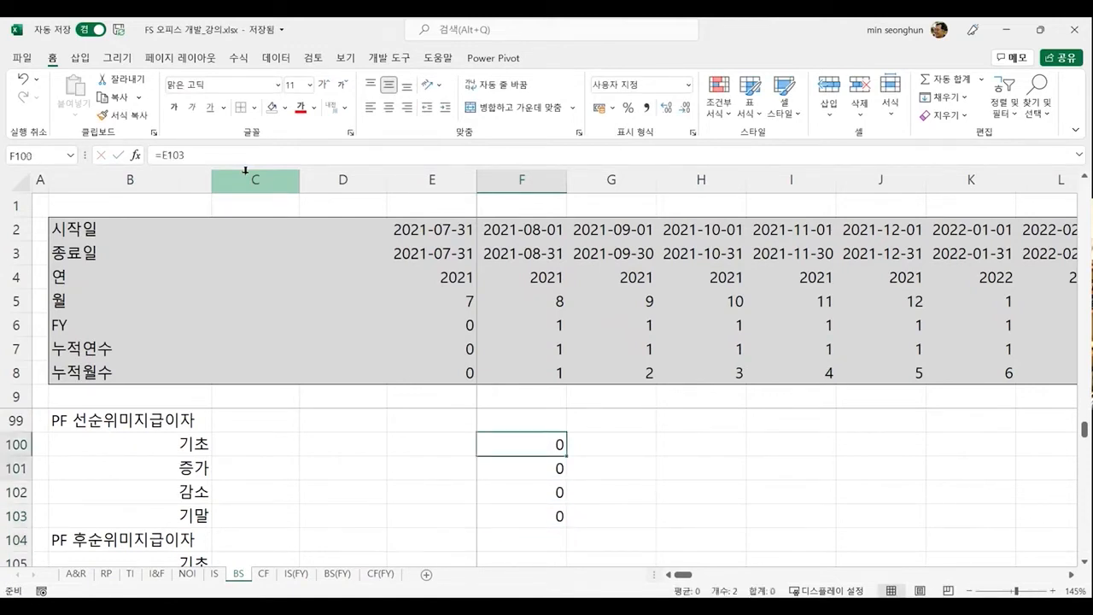
key("shift+Down")
key("shift+Down")
key("shift+Down")
key("ctrl+Up")
key("ctrl+Down")
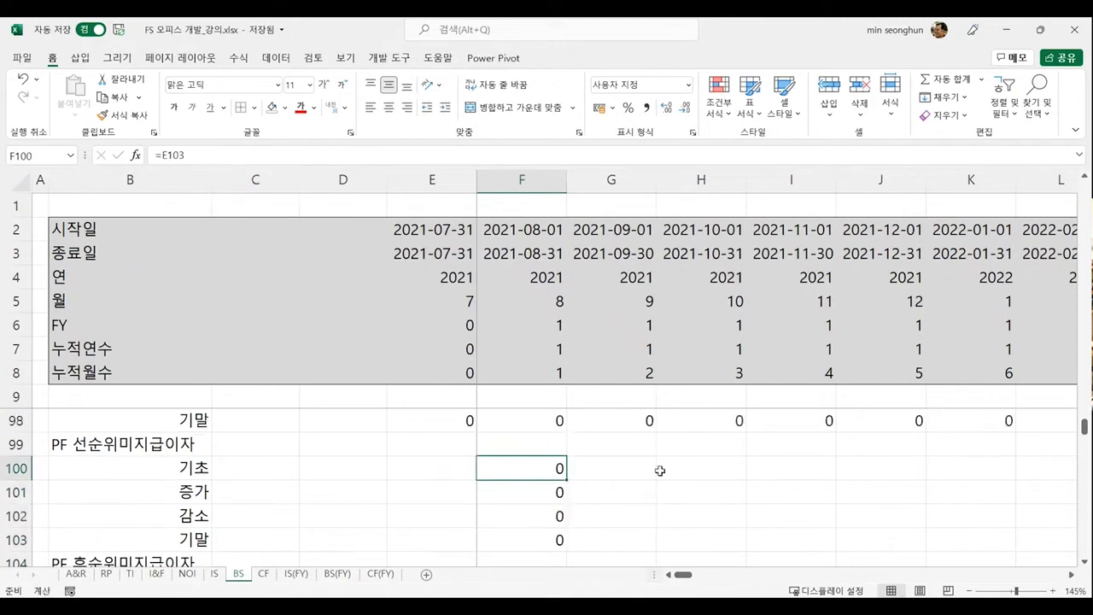
Step: Change the timing flag reference in the F102 감소 formula to lock only the row, as TI!F$46
key("Down")
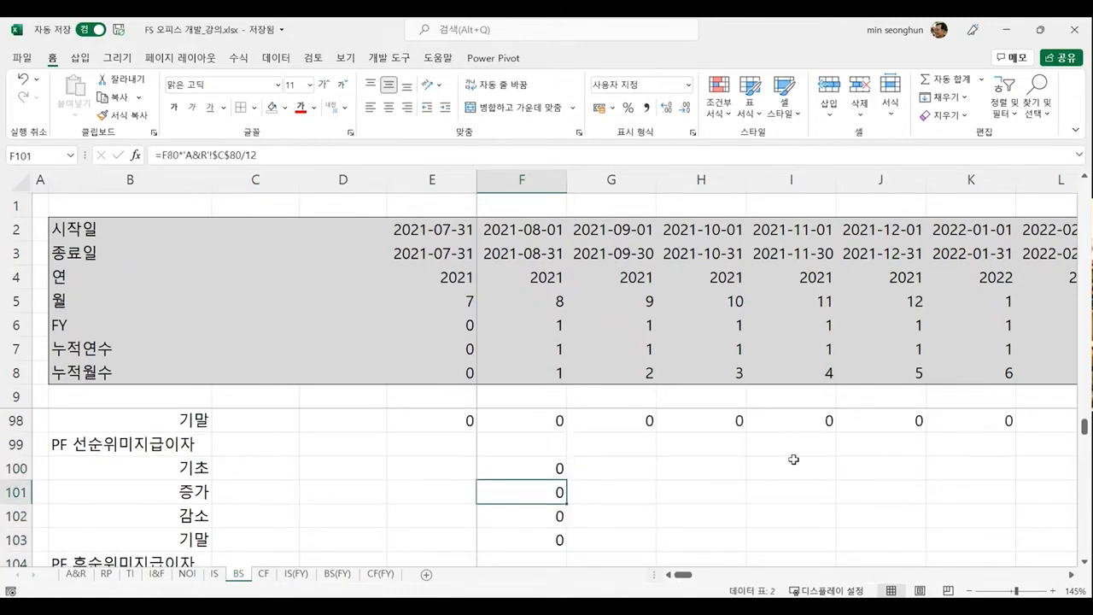
key("Down")
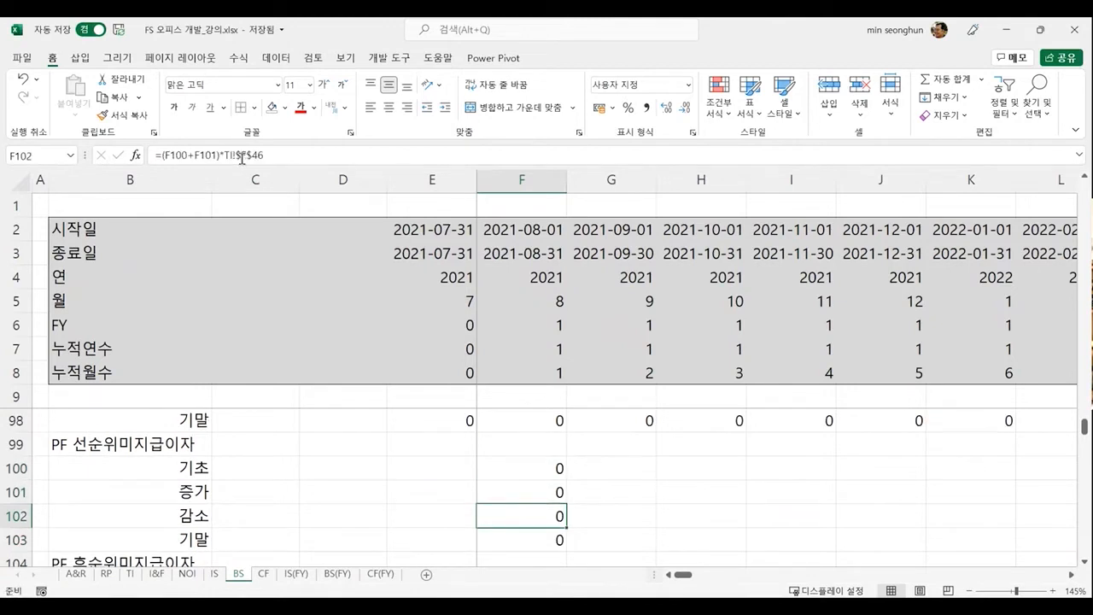
left_click(248, 158)
key("F4")
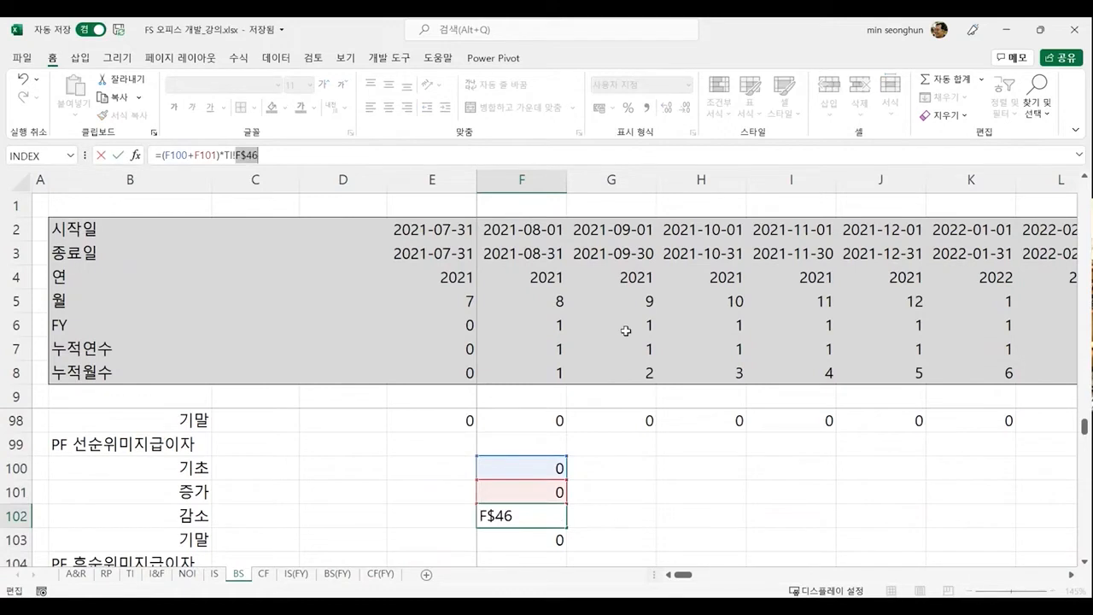
key("Return")
Step: Fill the PF 선순위미지급이자 formulas in F100:F103 across the remaining monthly columns
key("Up")
key("Up")
key("Up")
key("shift+Down")
key("shift+Down")
key("shift+Down")
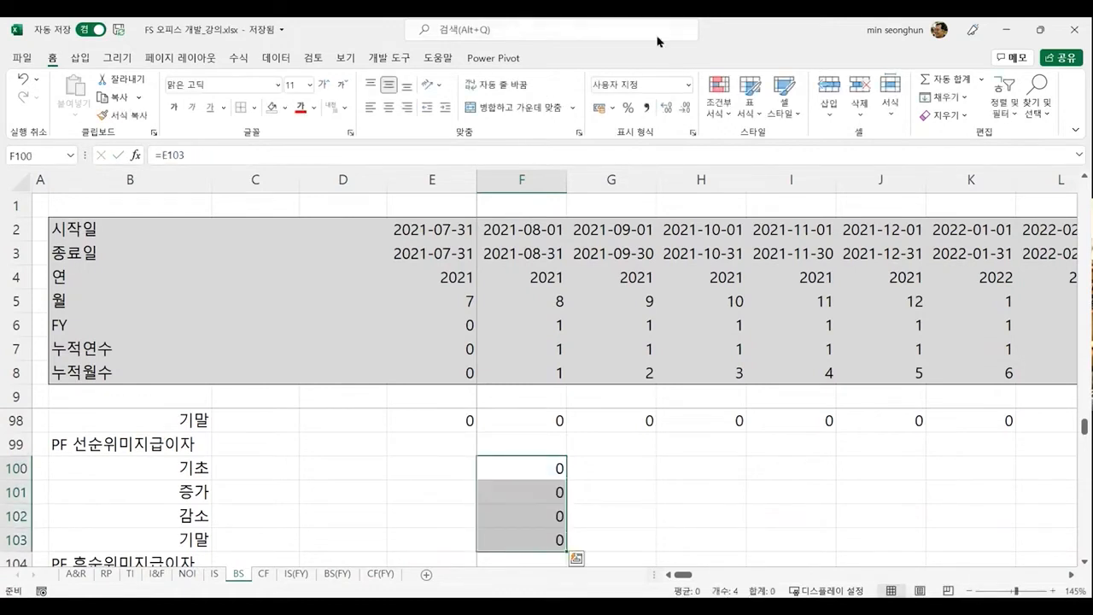
left_click_drag(568, 553, 1092, 542)
Step: Look along the filled PF 선순위미지급이자 months to find where interest starts accruing
key("Right")
key("Right")
key("Right")
key("Right")
key("Right")
key("Right")
key("Right")
key("Right")
key("Right")
key("Right")
key("Right")
key("Right")
key("Right")
key("Right")
key("Right")
key("Right")
key("Right")
key("Right")
key("Right")
key("Right")
key("Right")
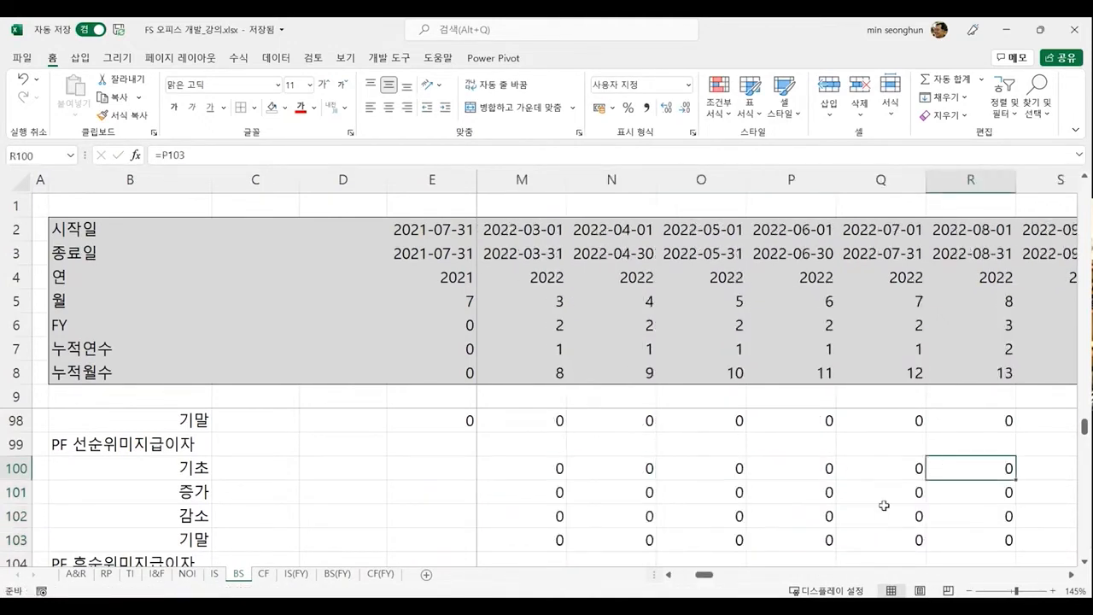
key("Right")
key("Right")
key("Right")
key("Left")
key("Left")
key("Left")
key("Left")
key("Left")
key("Left")
key("Left")
key("Left")
key("Left")
key("Left")
key("Left")
key("Left")
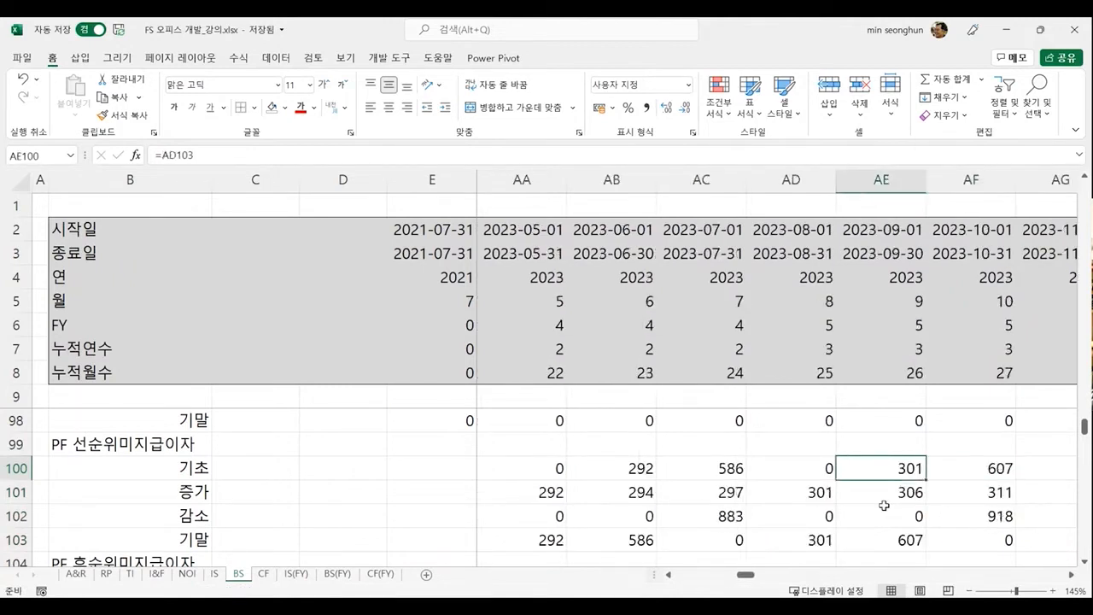
key("Right")
key("Right")
key("Right")
key("Right")
key("Right")
key("Right")
key("Right")
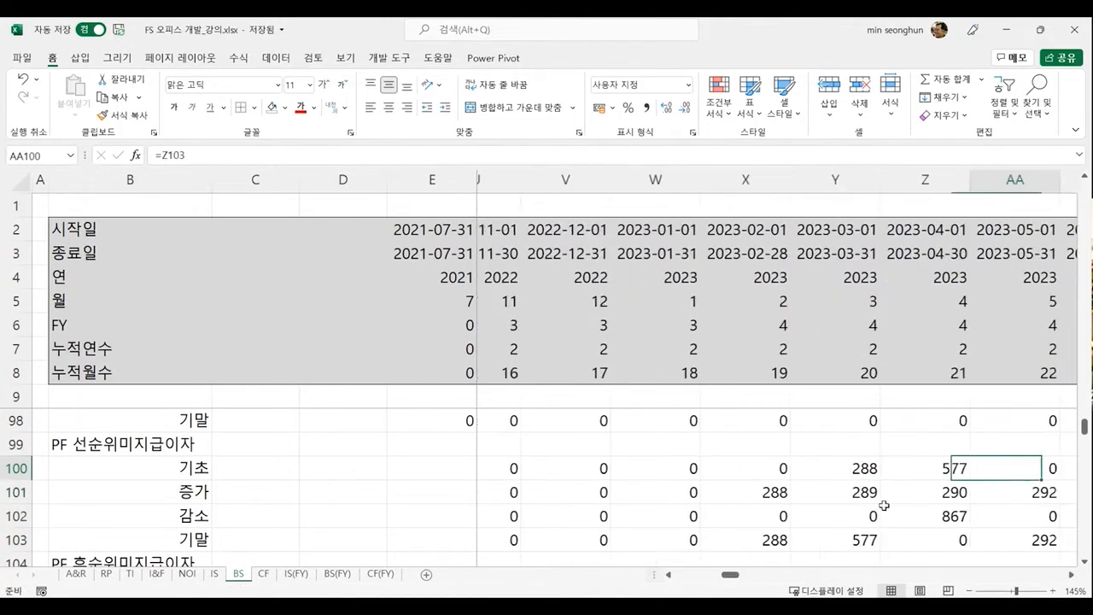
key("Left")
key("Left")
key("Left")
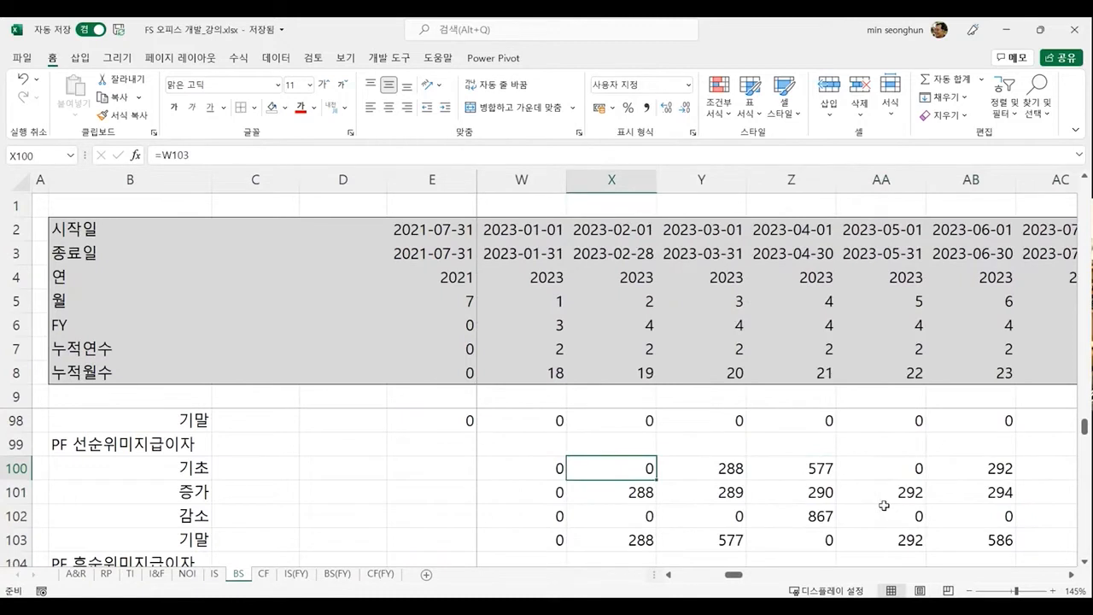
Step: Check the PF borrowing balances above and the February 2023 PF 선순위미지급이자 formulas in X101:X103
scroll(605, 469, "up", 5)
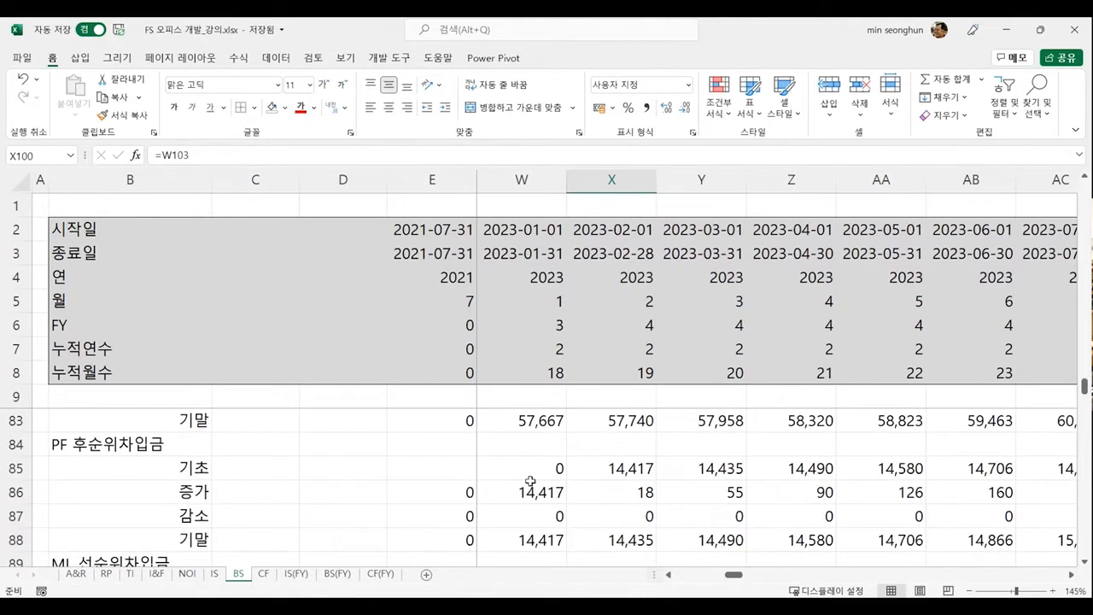
scroll(636, 504, "down", 6)
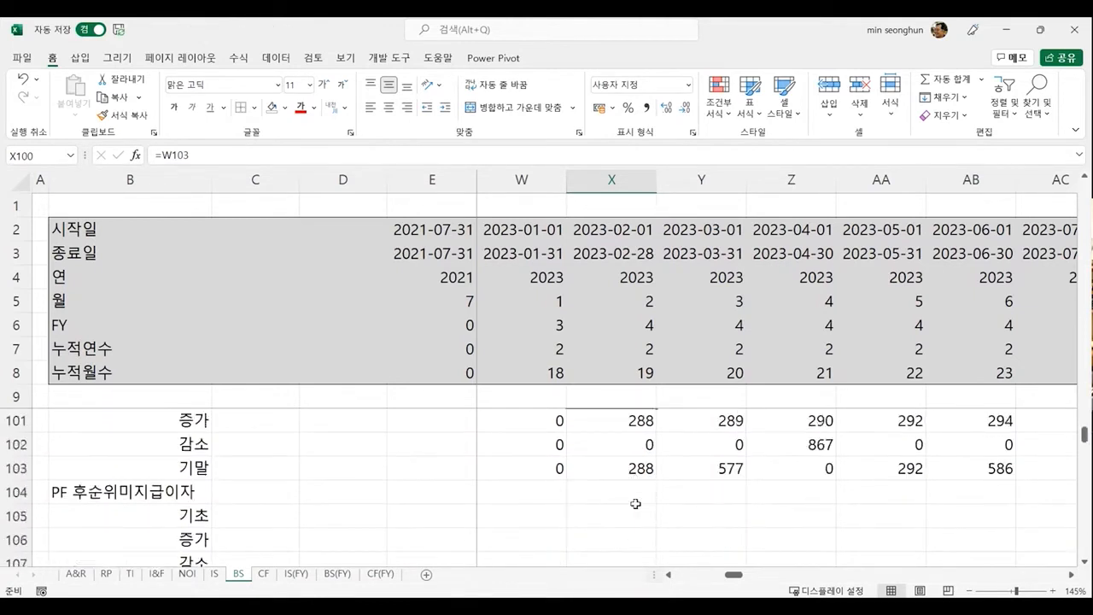
scroll(635, 504, "up", 1)
key("Down")
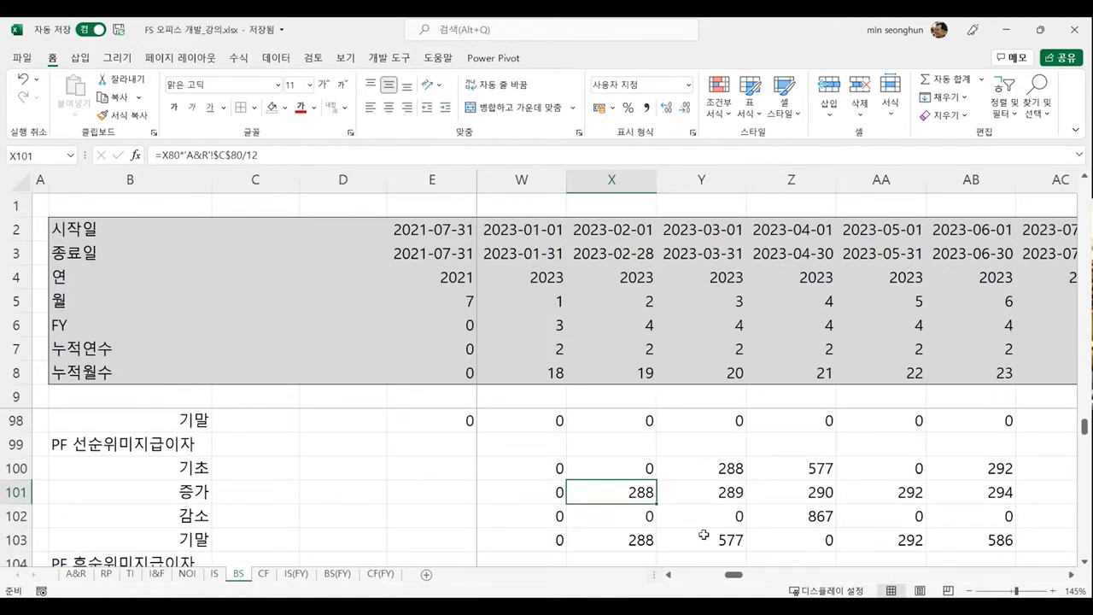
key("Down")
key("Down")
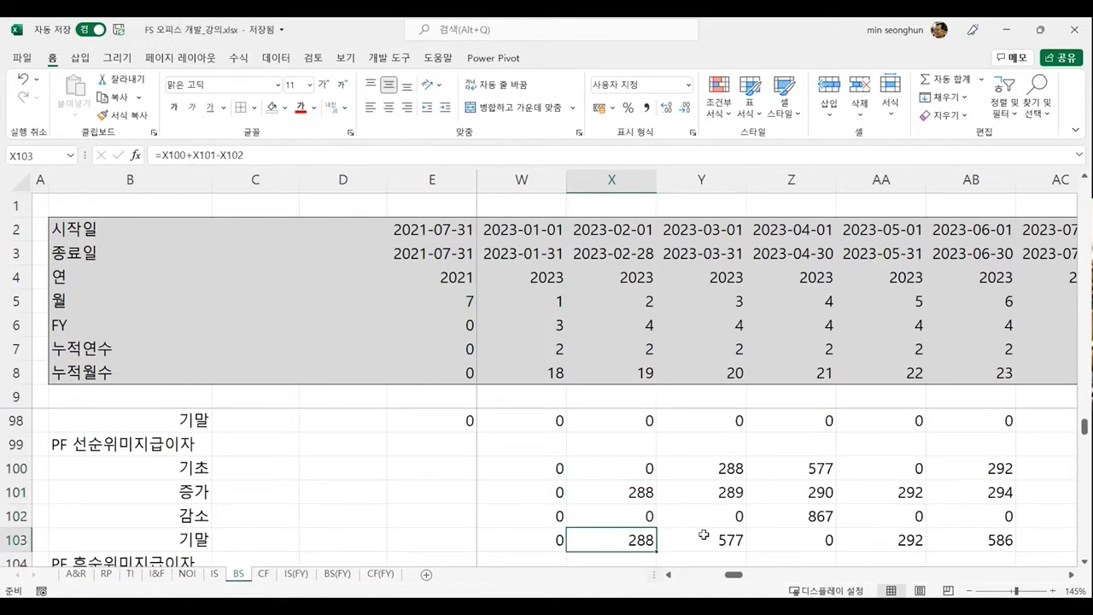
key("Up")
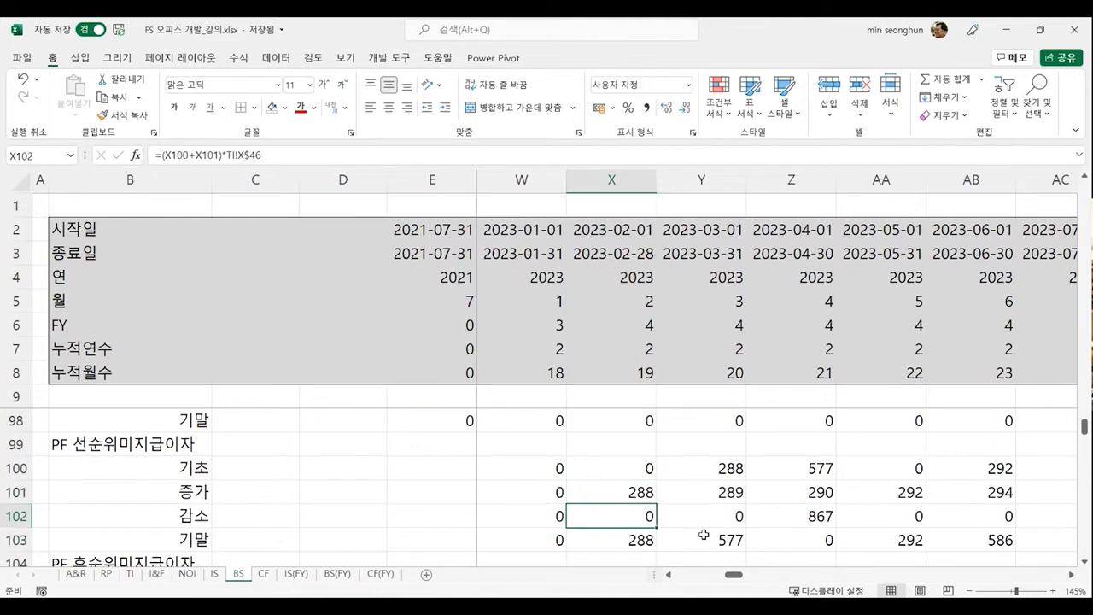
Step: Trace the March and April 2023 roll-forward of PF 선순위미지급이자 through 기초, 증가, 감소 and 기말 in columns Y and Z
key("Right")
key("Up")
key("Up")
key("Down")
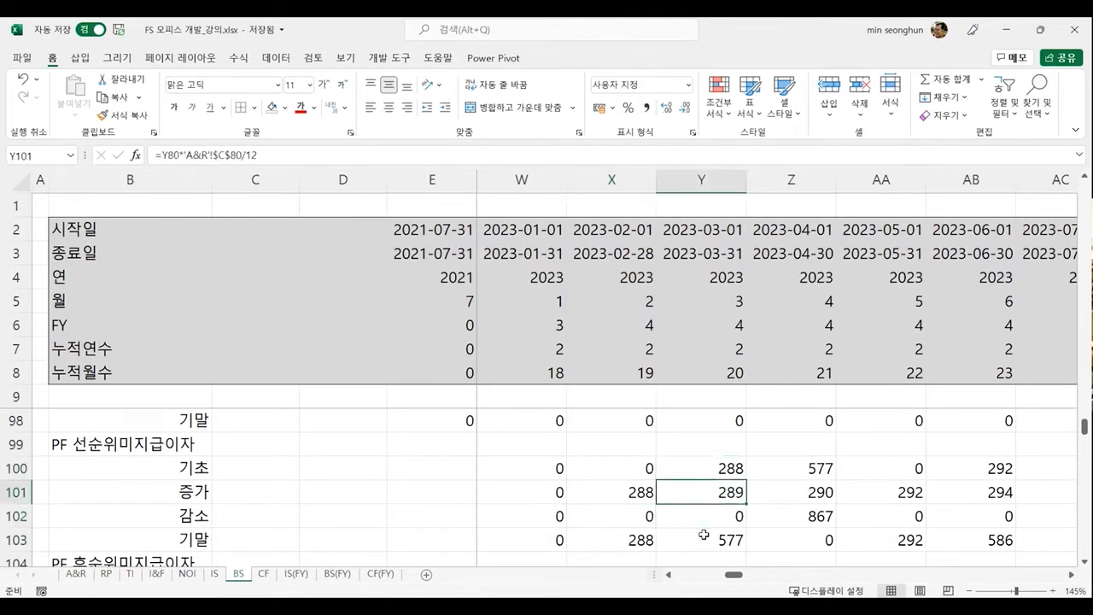
key("Down")
key("Down")
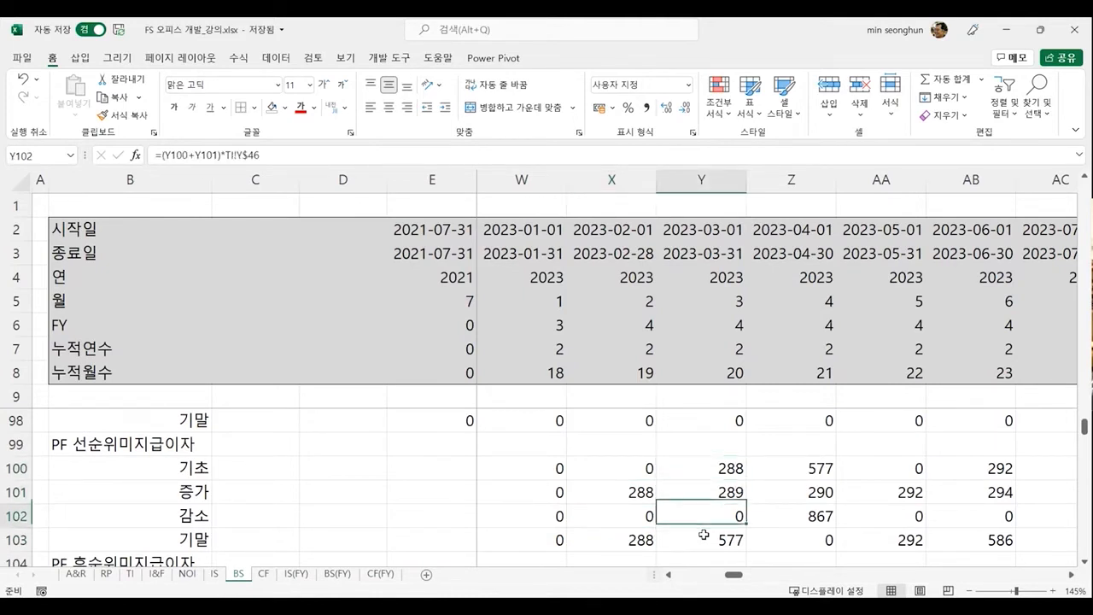
key("Up")
key("Up")
key("Up")
key("Right")
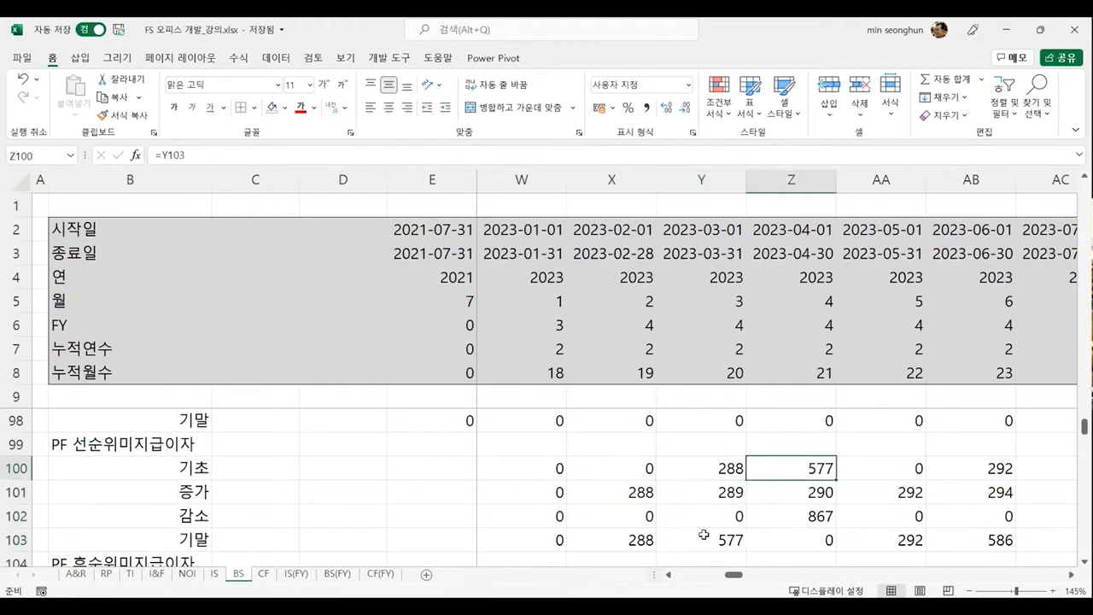
key("Down")
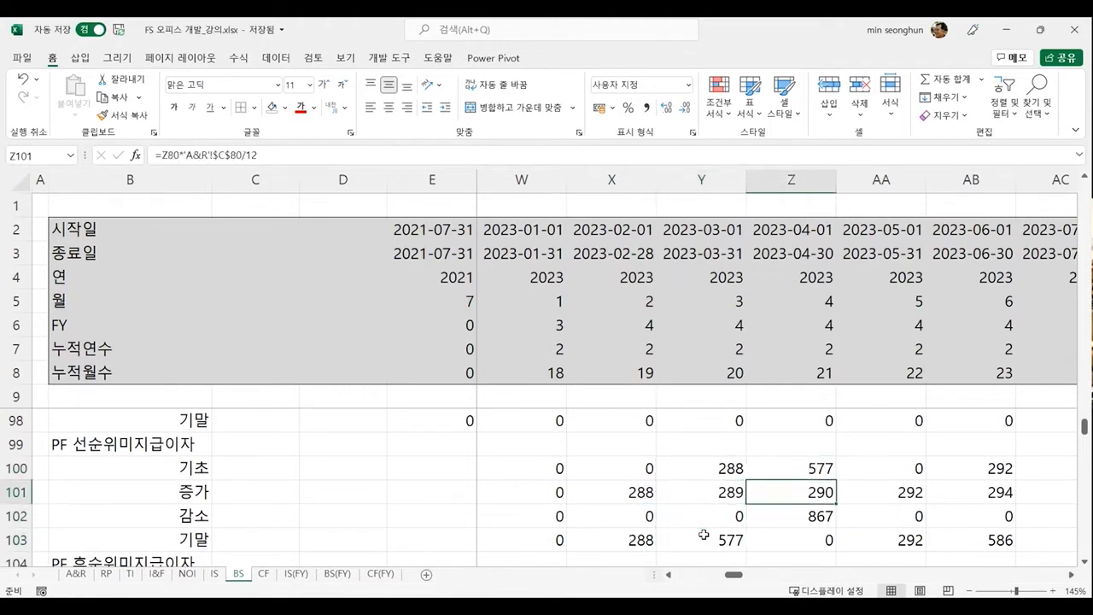
key("Down")
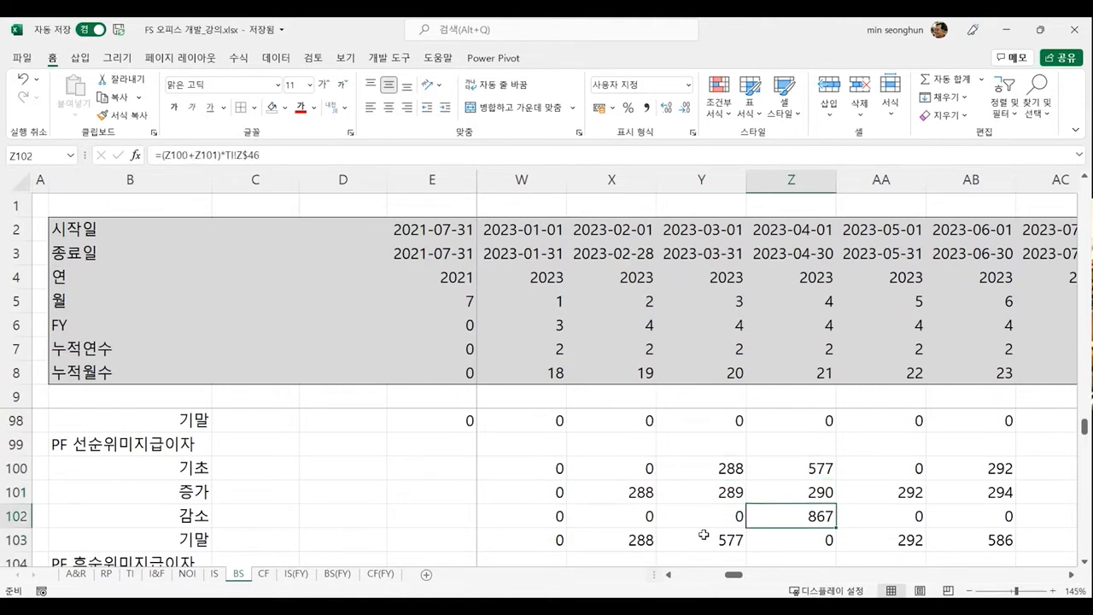
key("Down")
Step: Check the PF 선순위미지급이자 기말 row month by month from May 2023 through May 2026
key("Right")
key("Right")
key("Right")
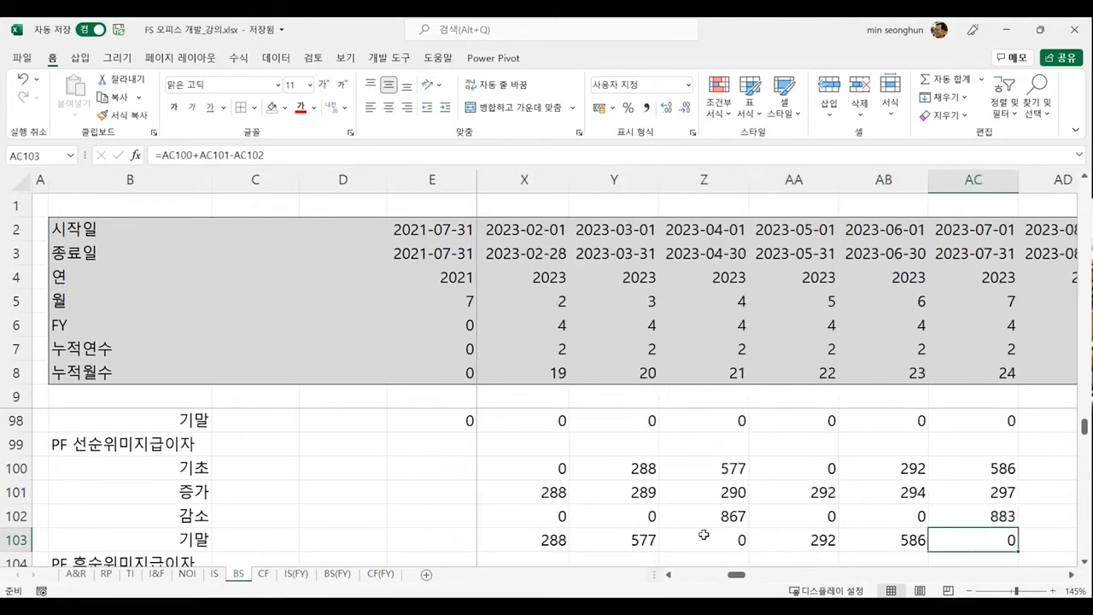
key("Right")
key("Right")
key("Right")
key("Right")
key("Right")
key("Right")
key("Right")
key("Right")
key("Right")
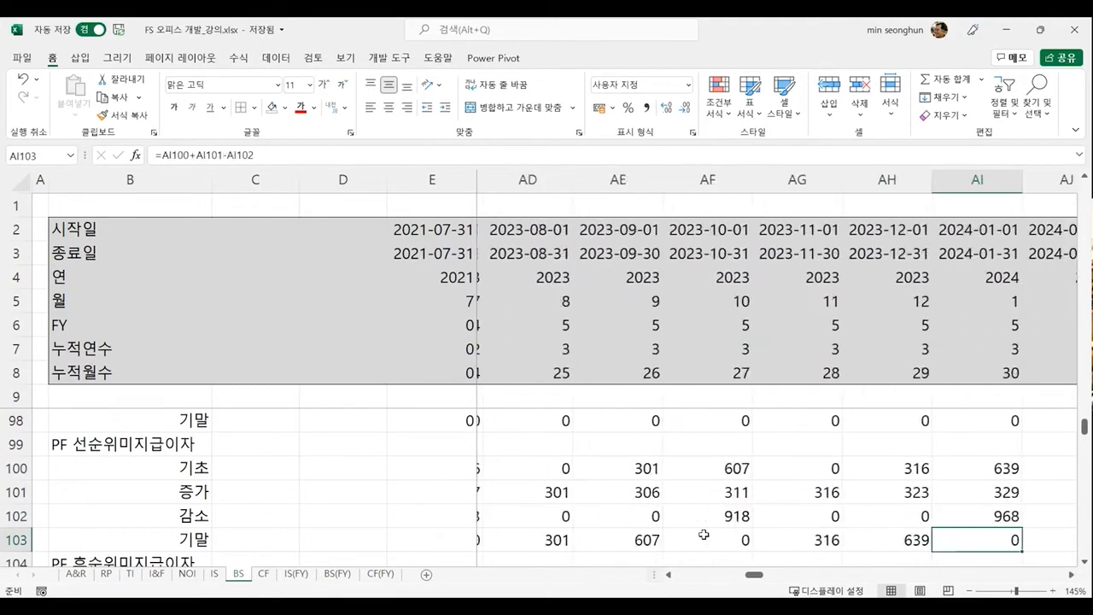
key("Right")
key("Right")
key("Right")
key("Right")
key("Right")
key("Right")
key("Right")
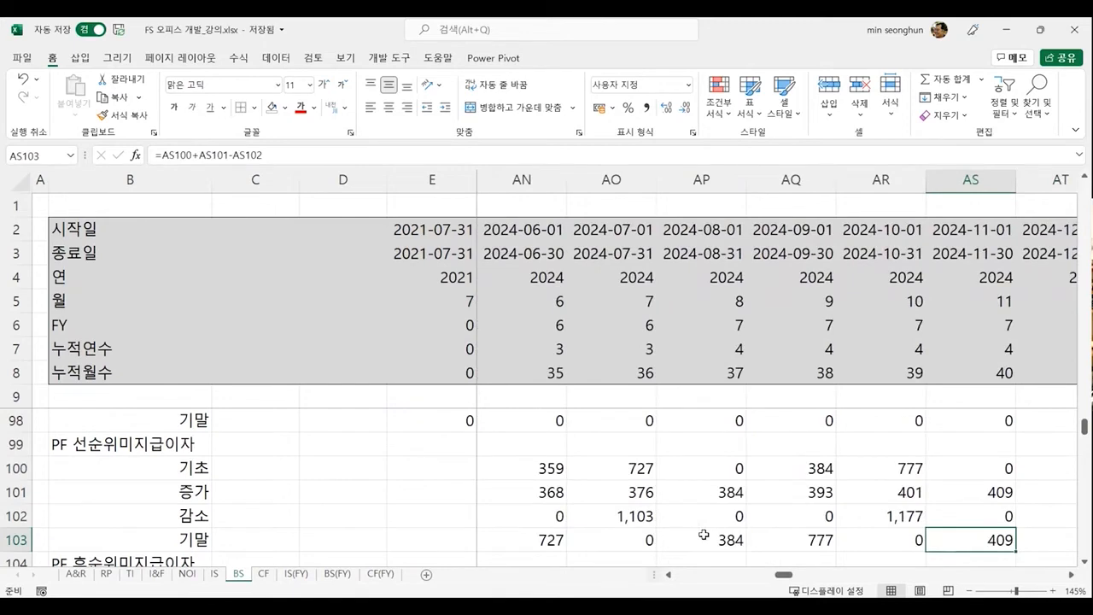
key("Right")
key("Right")
key("Right")
key("Right")
key("Right")
key("Right")
key("Right")
key("Right")
key("Right")
key("Right")
key("Right")
key("Right")
key("Right")
key("Right")
key("Right")
key("Right")
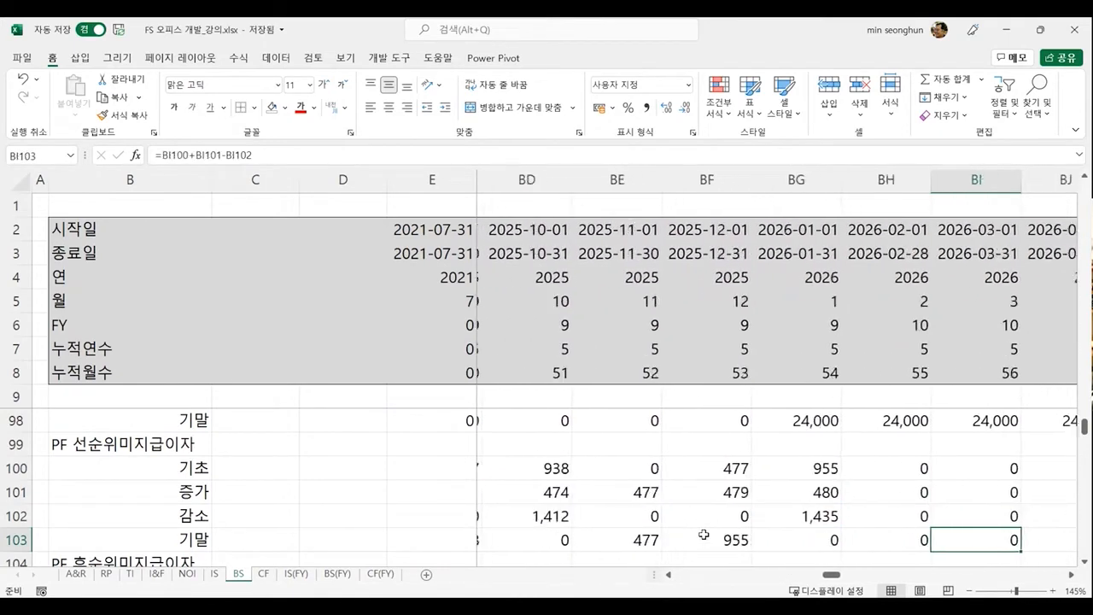
key("Right")
key("Right")
key("Left")
key("Left")
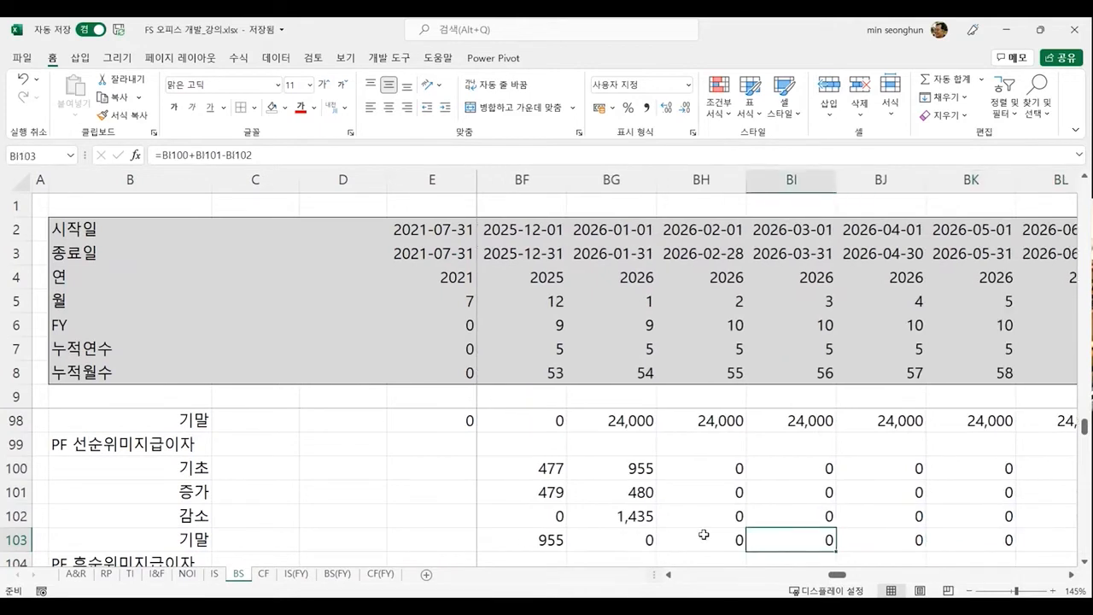
Step: Copy the August 2021 PF 선순위미지급이자 roll-forward formulas in F100:F103 into the PF 후순위미지급이자 rows F105:F108
key("Left")
key("ctrl+Left")
key("Left")
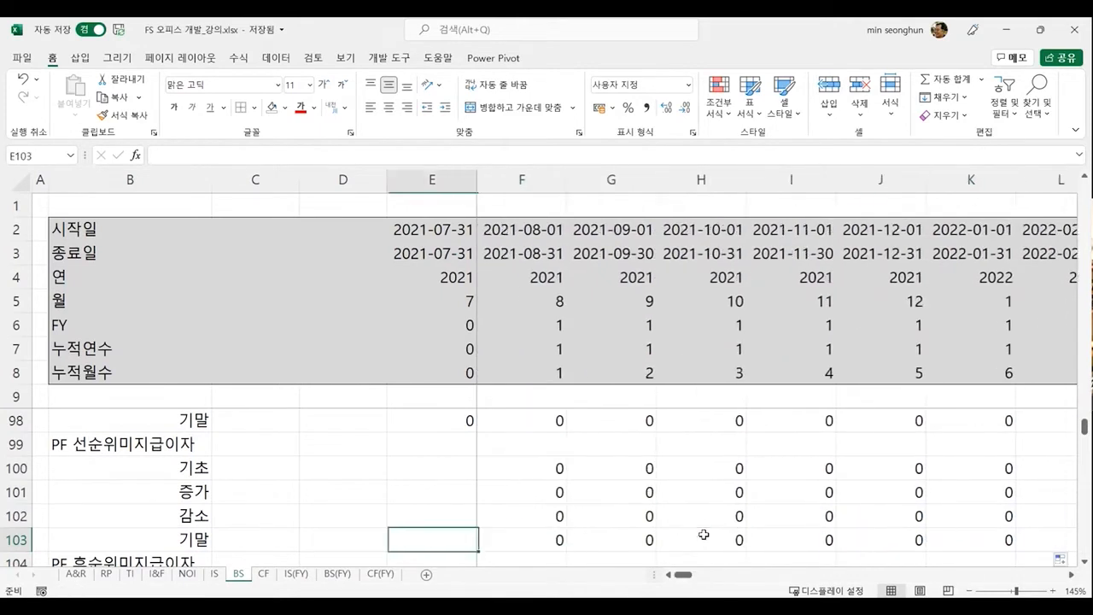
key("Left")
key("Down")
key("Down")
key("Down")
key("Right")
key("Right")
key("Up")
key("Up")
key("Up")
key("Up")
key("Up")
key("Up")
key("shift+Down")
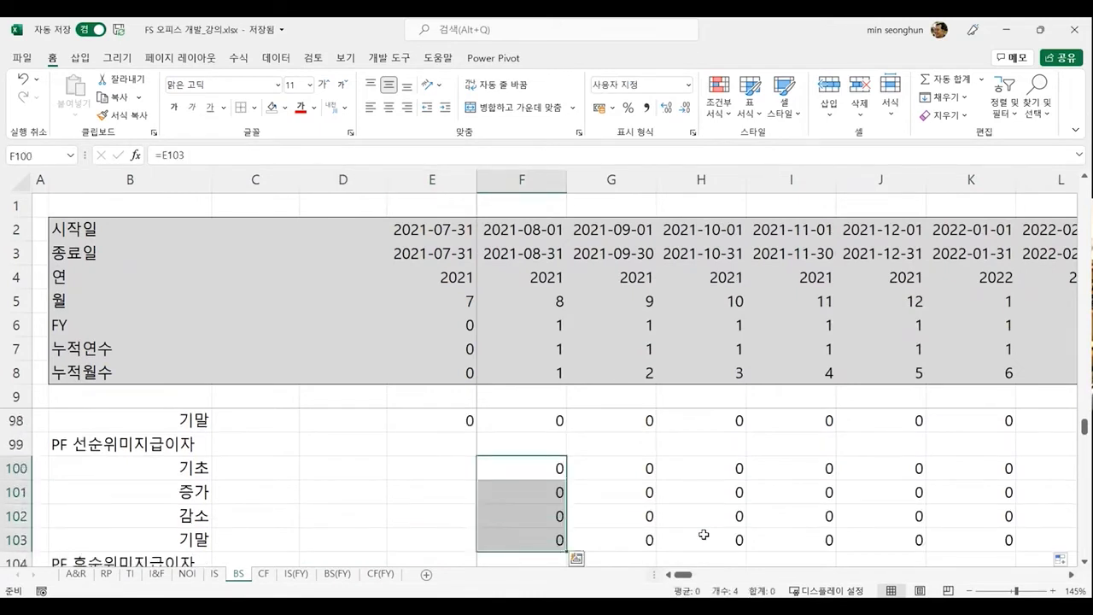
key("ctrl+c")
key("Down")
key("Down")
key("Down")
key("Down")
key("Down")
key("Down")
key("Down")
key("Up")
key("Up")
key("ctrl+v")
Step: Paste the copied roll-forward formulas into the ML 선순위미지급이자 rows from F110 and the ML 후순위미지급이자 rows from F115
key("Down")
key("Down")
key("Down")
key("Down")
key("Down")
key("Down")
key("Up")
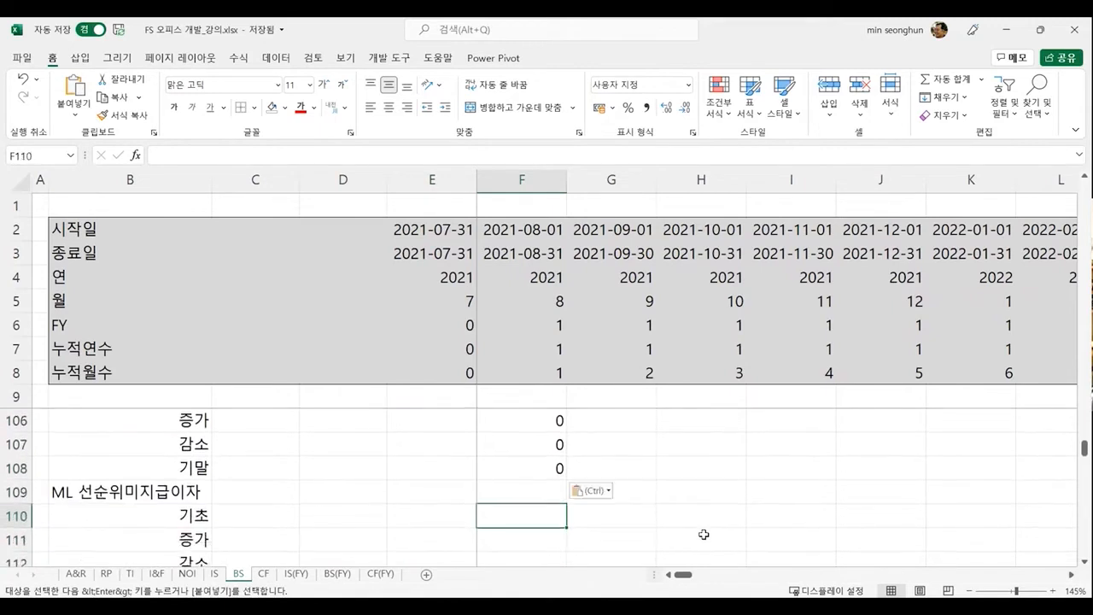
key("ctrl+v")
key("Down")
key("Down")
key("Down")
Step: Compare the pasted PF 후순위미지급이자 formulas in F105 and F106 with the PF 선순위미지급이자 증가 formula in F101
key("Up")
key("Up")
key("Up")
key("Up")
key("Up")
key("Up")
key("Up")
key("Up")
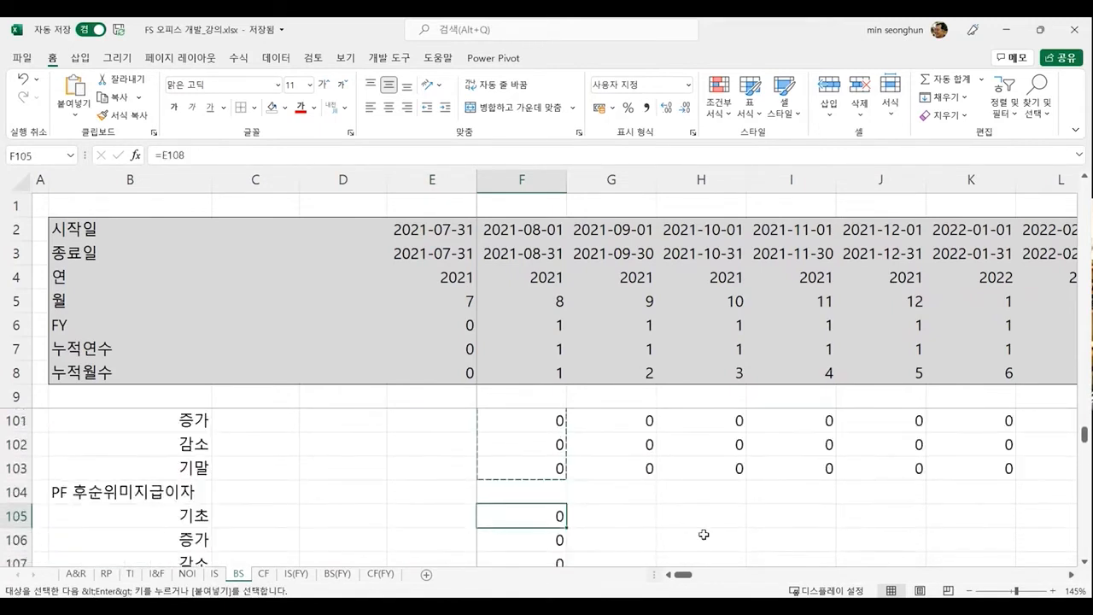
scroll(327, 520, "down", 1)
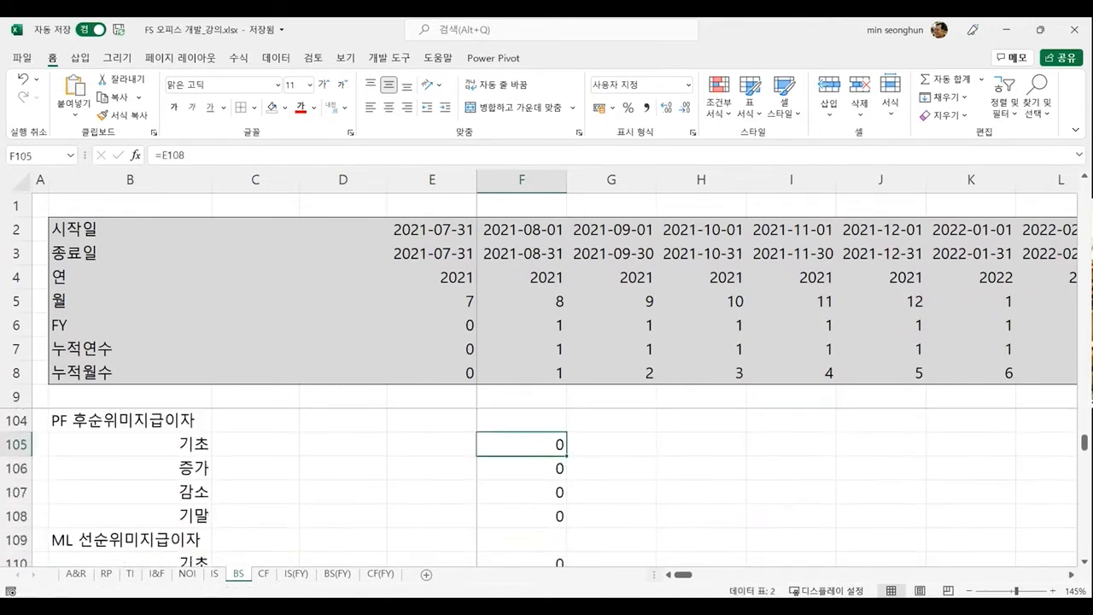
left_click(513, 442)
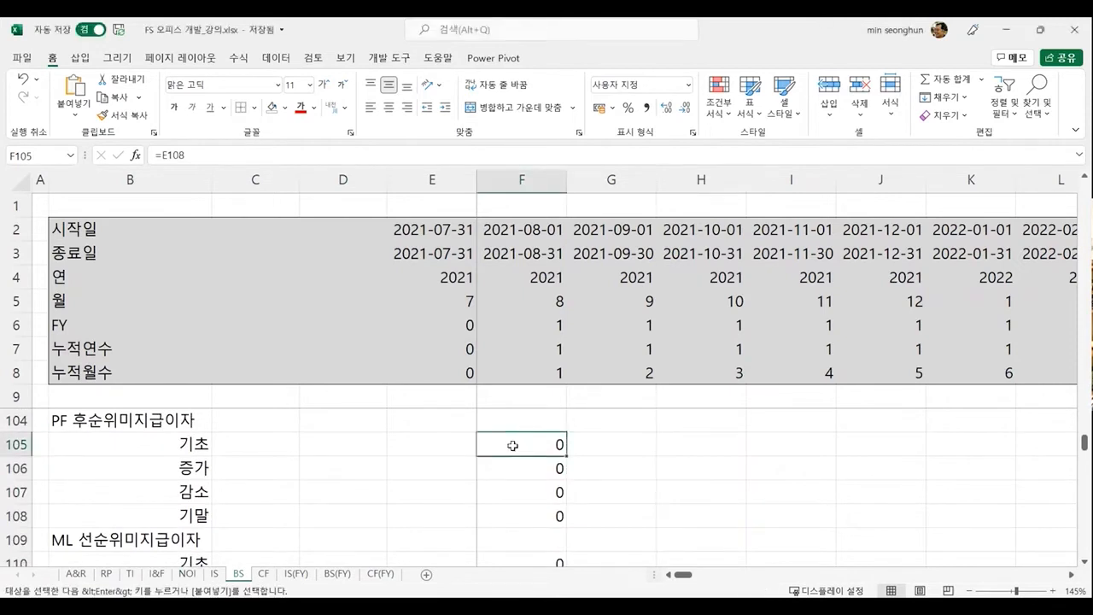
left_click(521, 465)
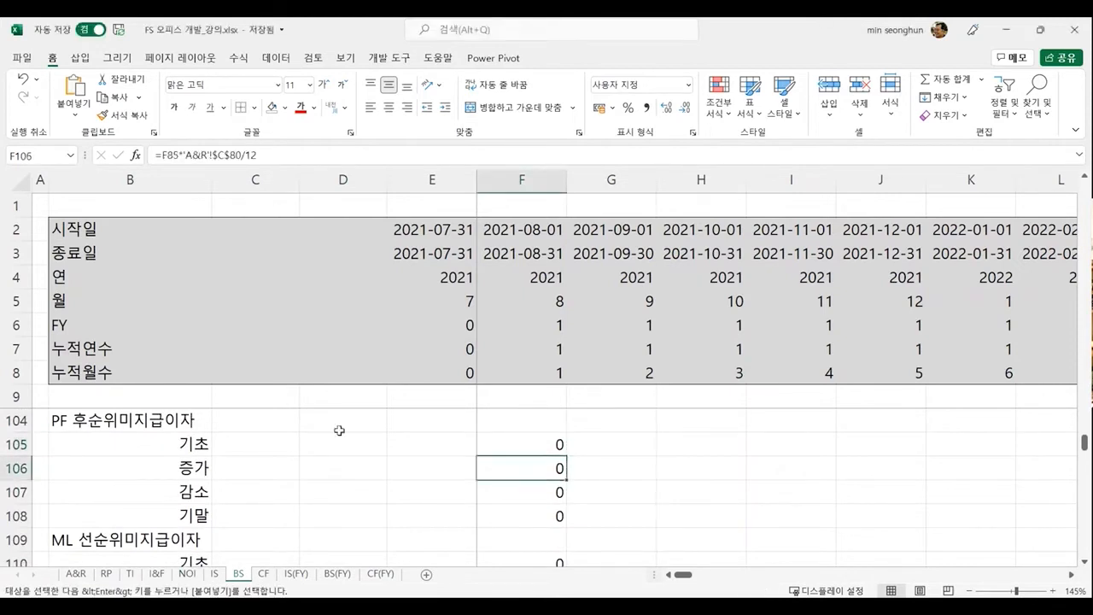
key("Escape")
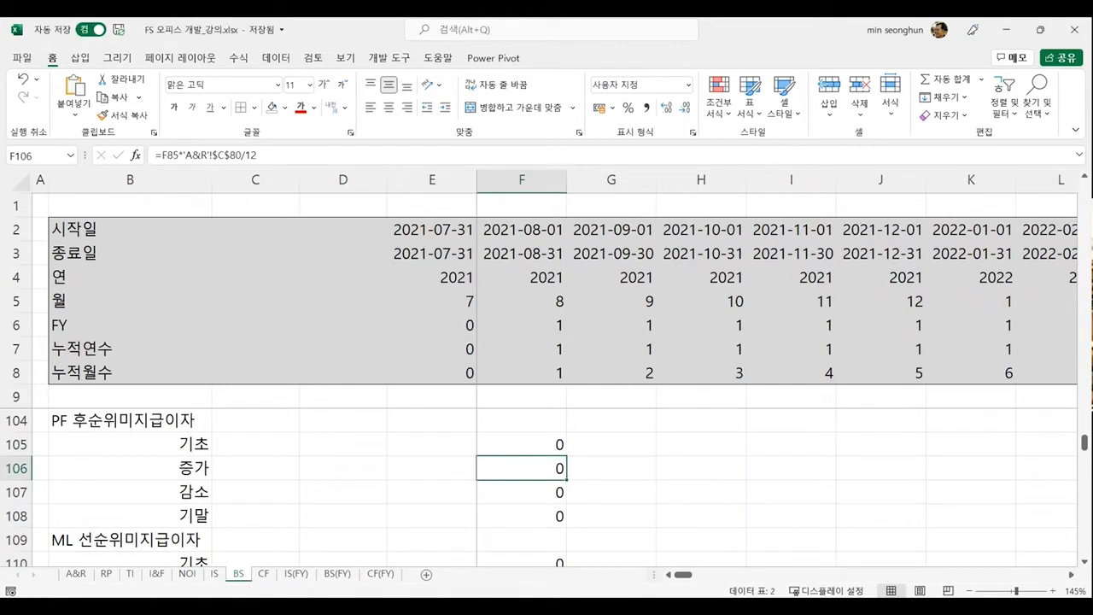
key("ctrl+c")
left_click(515, 496)
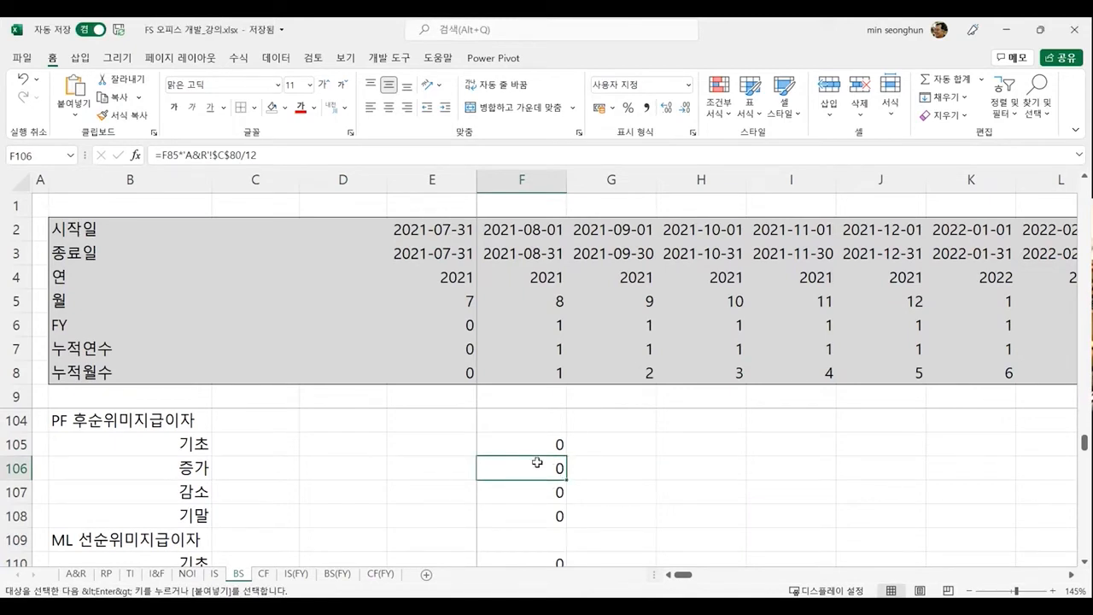
scroll(536, 462, "up", 2)
key("Escape")
left_click(549, 492)
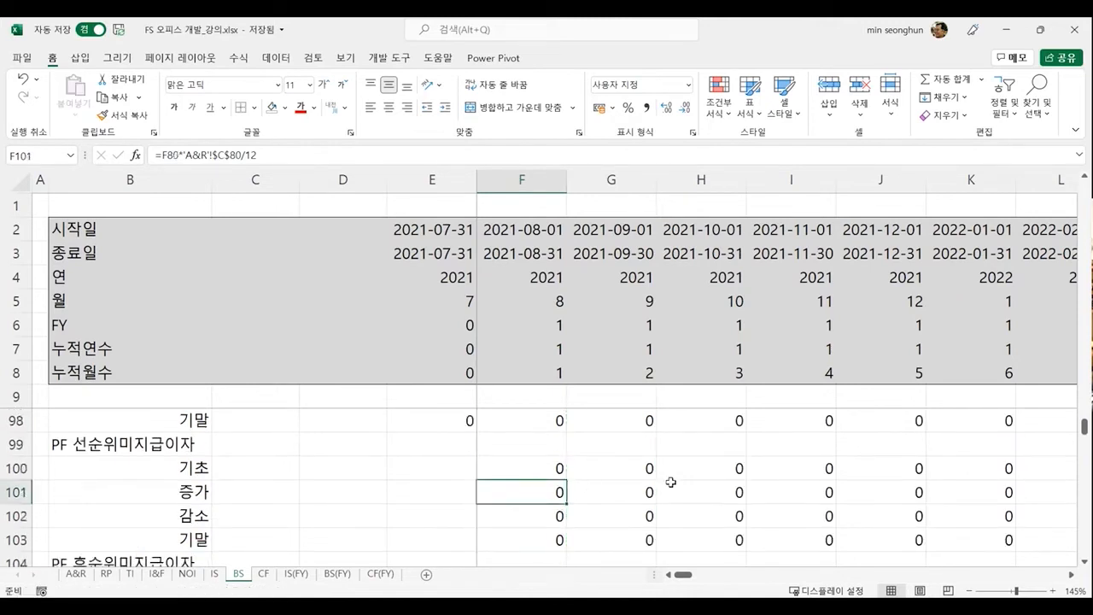
scroll(642, 493, "down", 2)
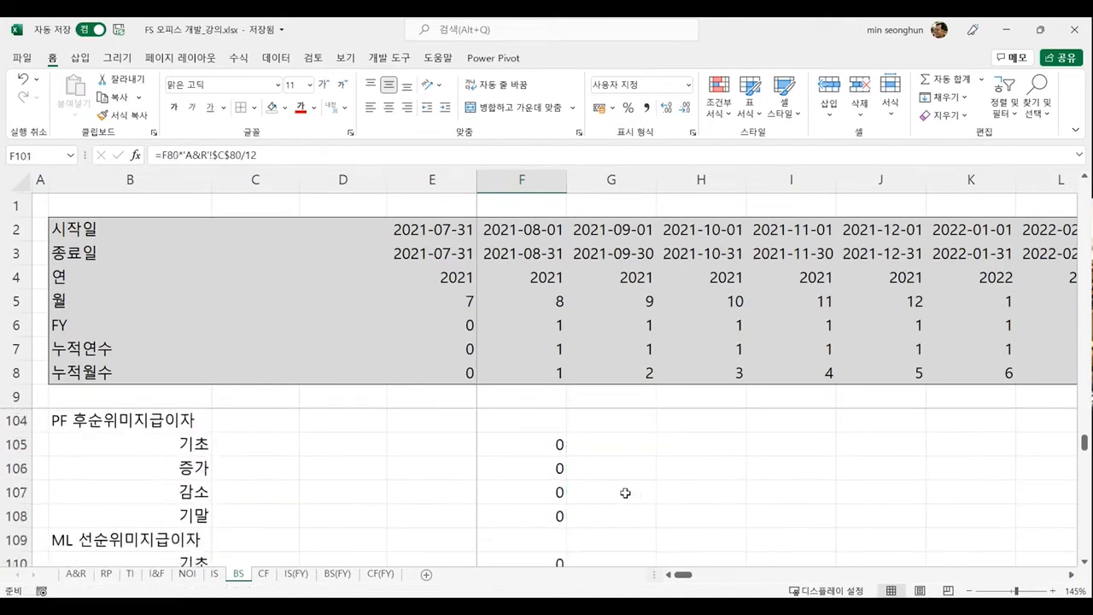
left_click(536, 468)
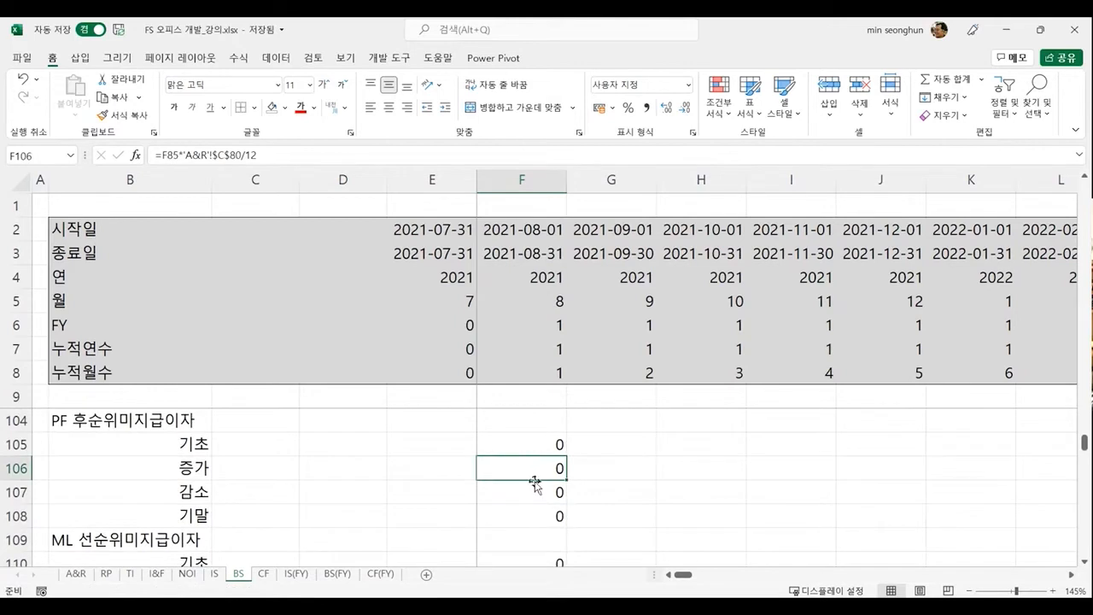
Step: Check the PF 선순위차입금 and PF 후순위차입금 rows above to confirm which balance the F106 interest formula refers to
scroll(534, 491, "up", 4)
scroll(534, 493, "up", 3)
scroll(534, 493, "up", 2)
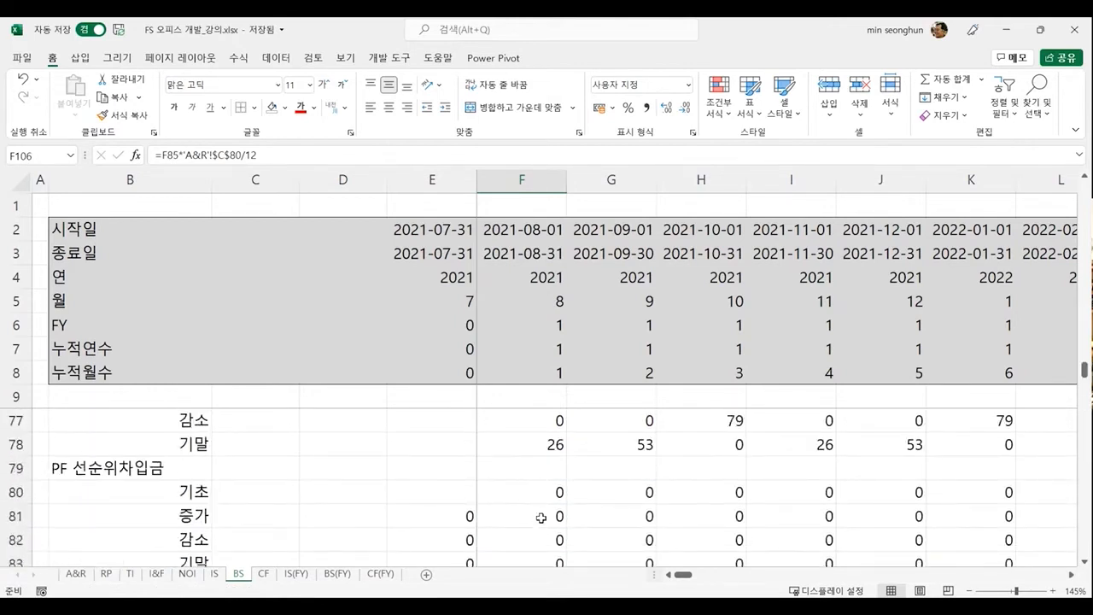
scroll(550, 519, "down", 1)
scroll(547, 514, "up", 1)
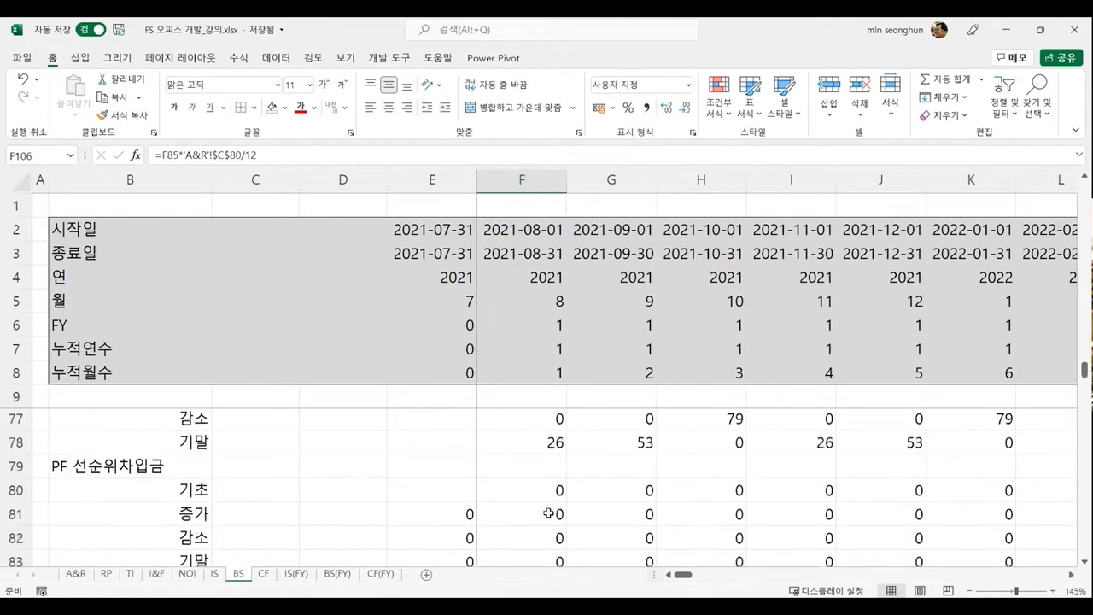
scroll(551, 500, "down", 2)
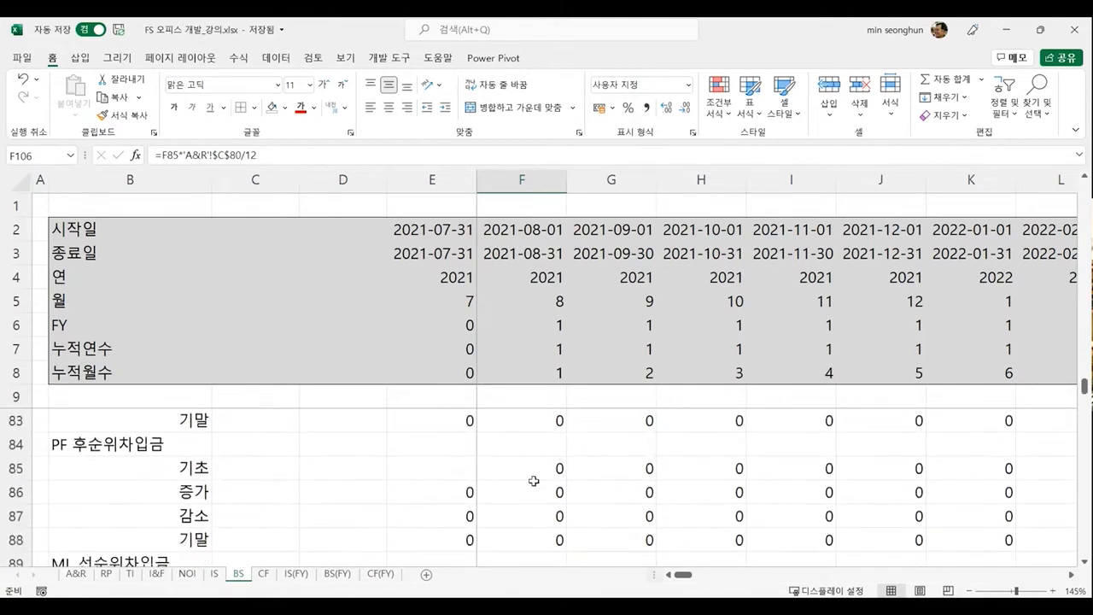
scroll(539, 476, "down", 4)
scroll(538, 474, "down", 3)
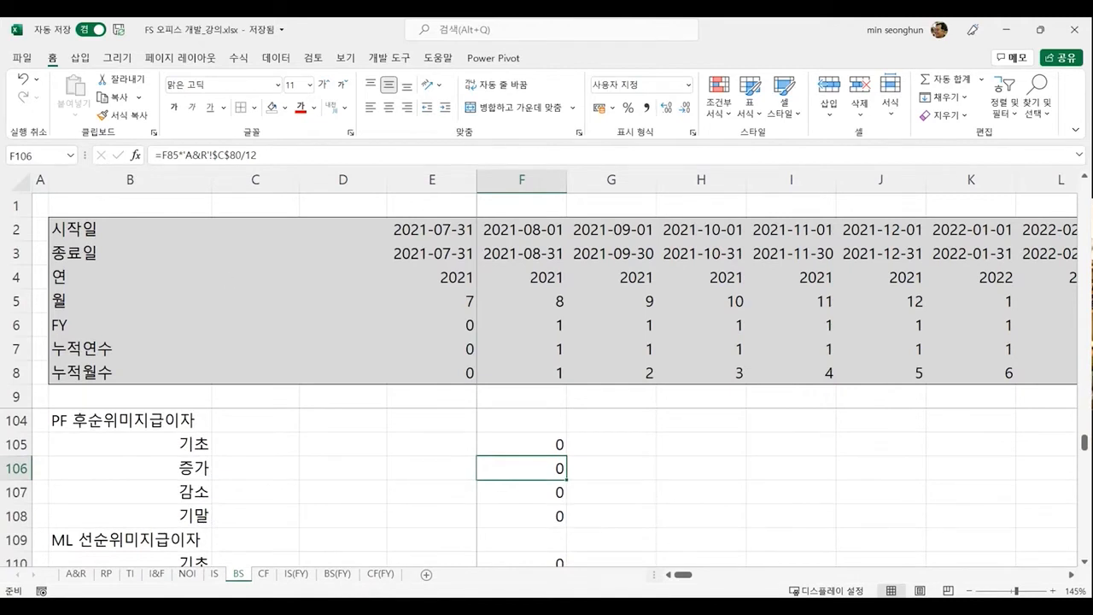
Step: Change the PF 후순위미지급이자 증가 formula in F106 to =F85*'A&R'!$C$81/12 and check the referenced rate on the A&R sheet
left_click(231, 157)
type("1")
key("Delete")
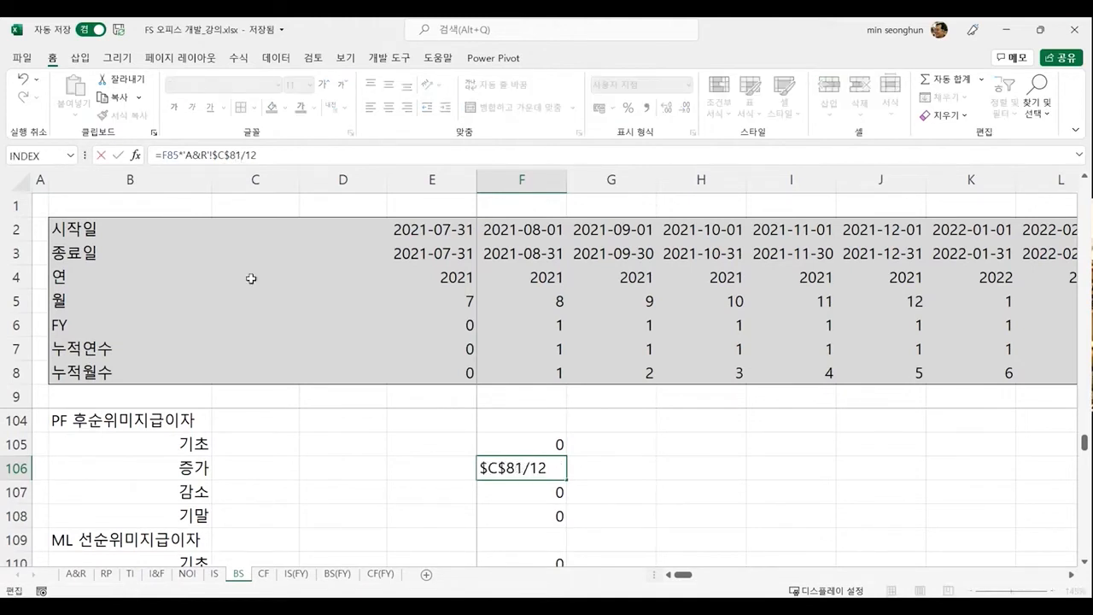
key("Return")
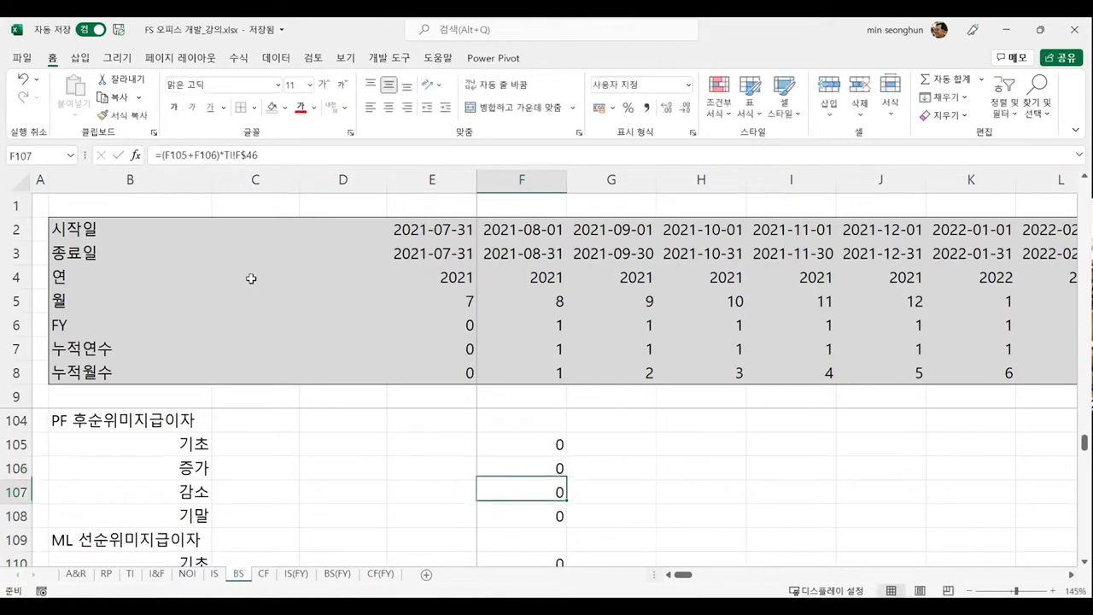
left_click(75, 574)
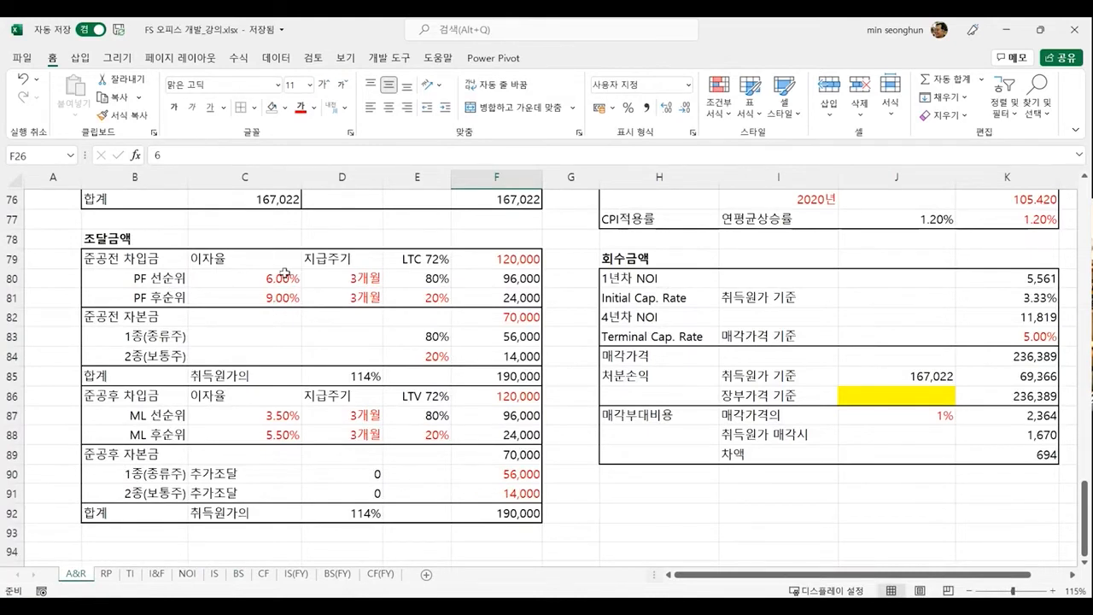
left_click(239, 579)
left_click(523, 470)
left_click(526, 489)
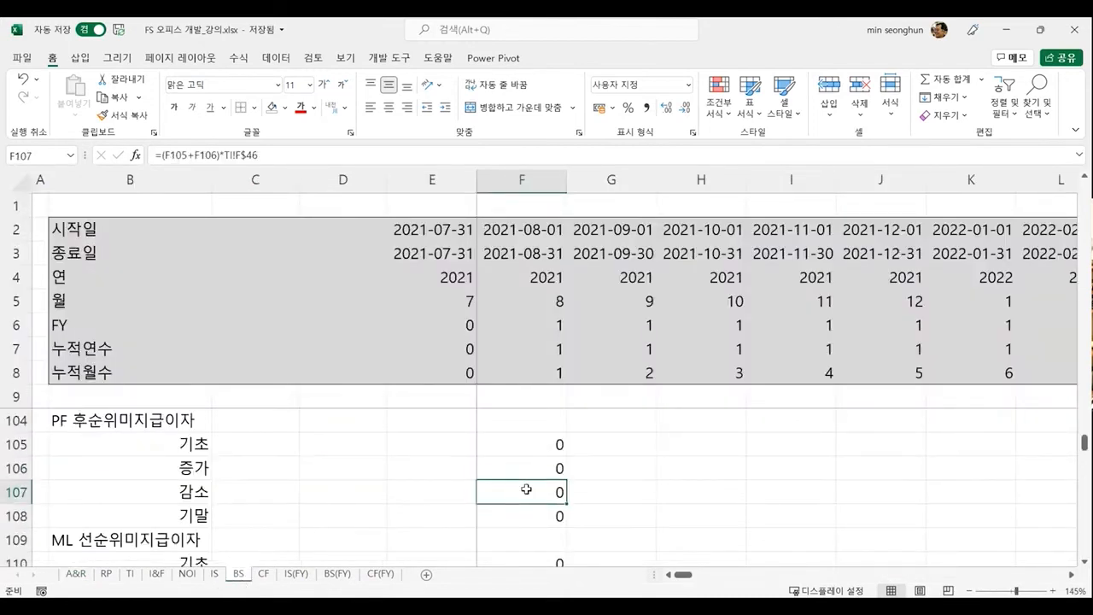
key("Up")
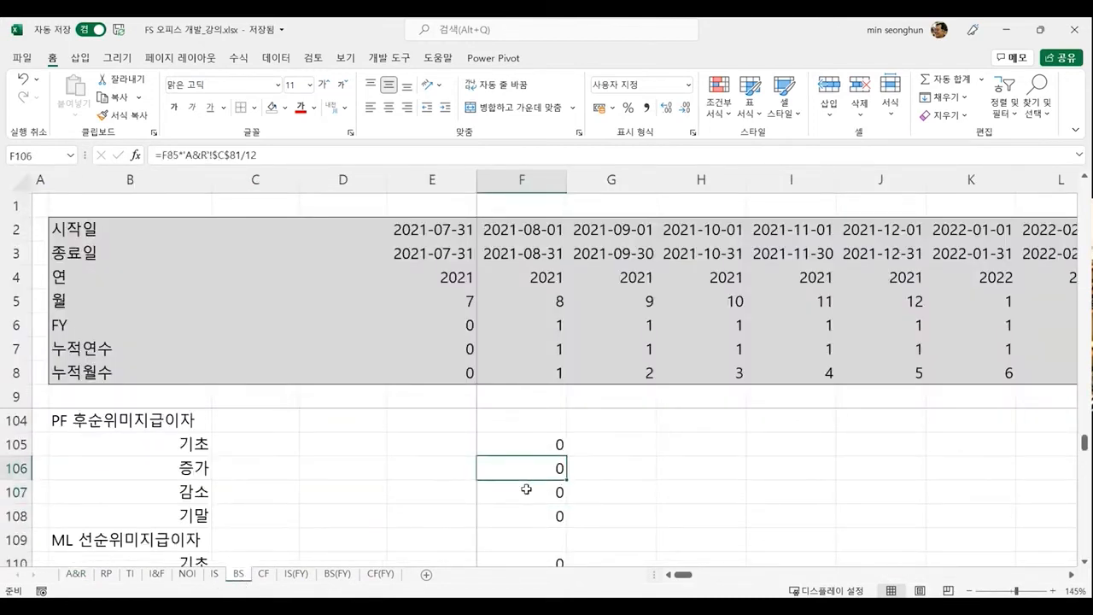
Step: Change the PF 후순위미지급이자 감소 formula in F107 to =(F105+F106)*TI!F$47 and check the referenced row on the TI sheet
key("Down")
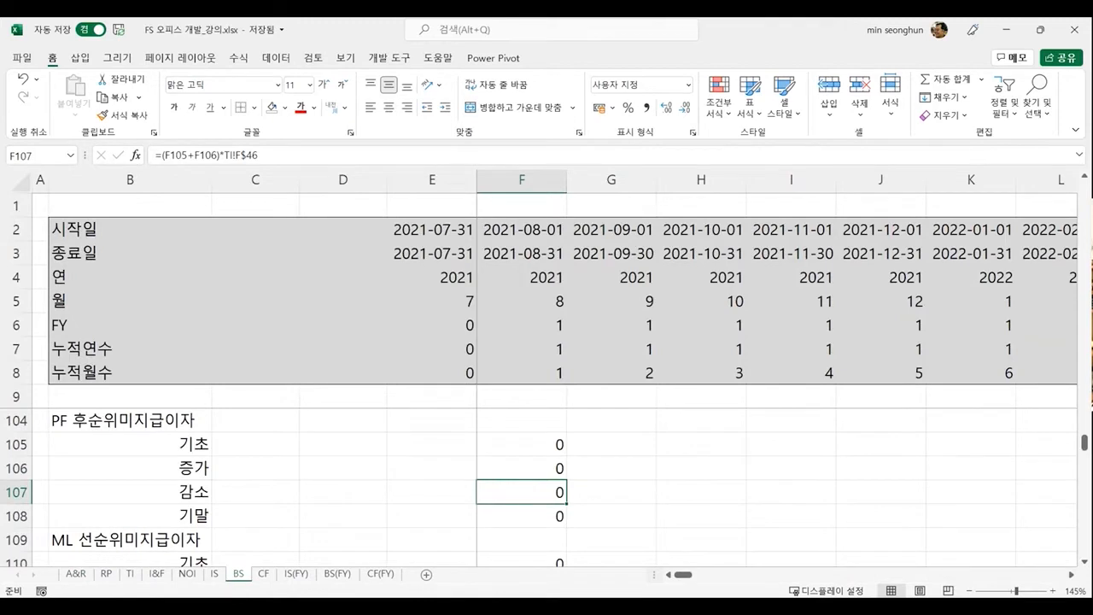
left_click(512, 490)
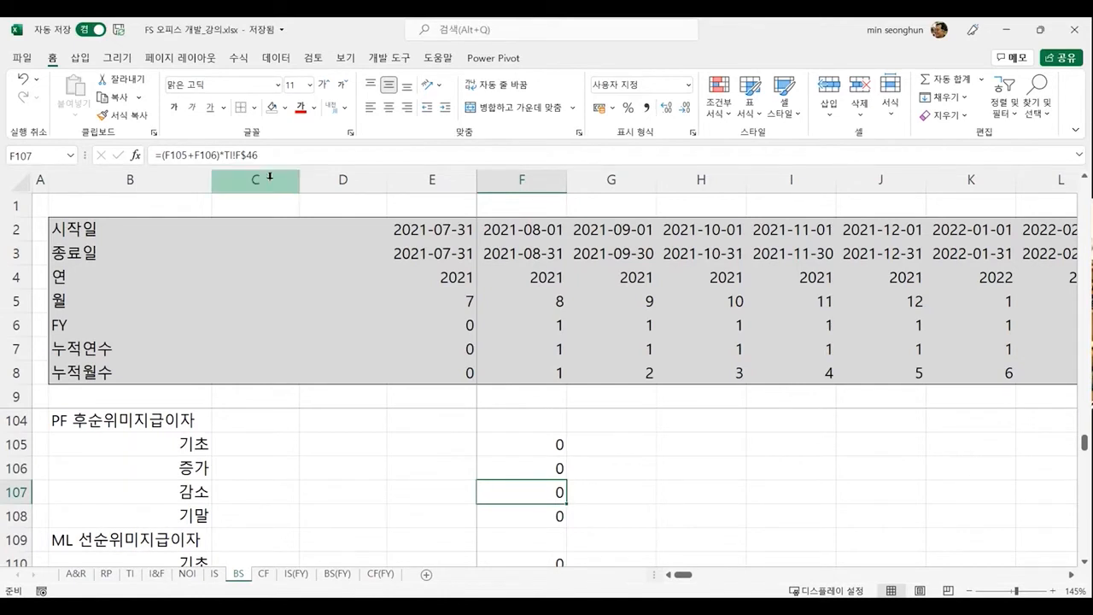
left_click(296, 156)
key("BackSpace")
type("7")
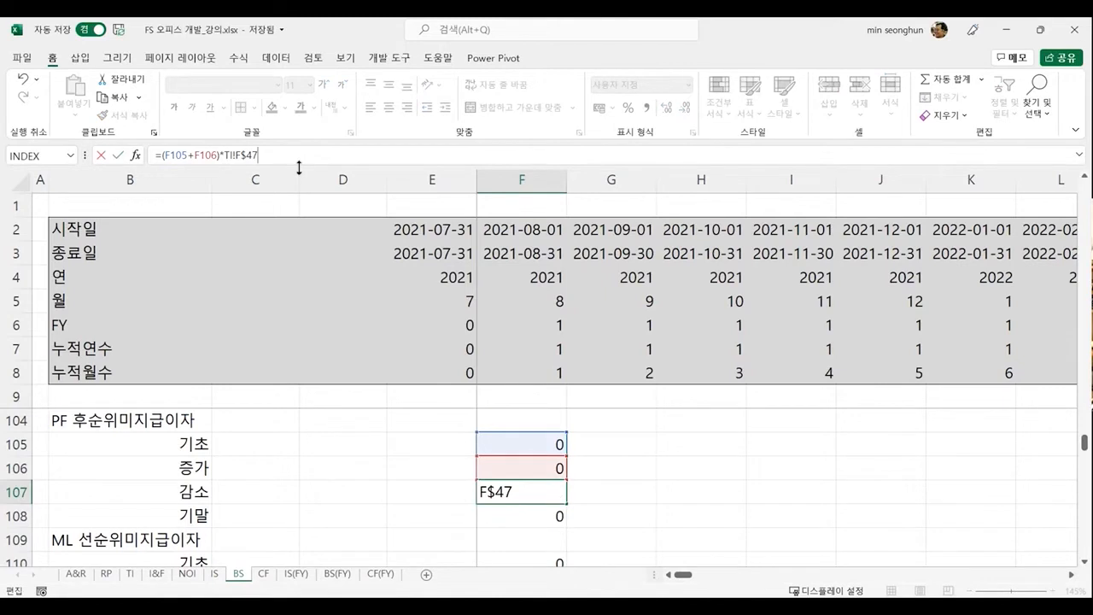
key("ctrl+Return")
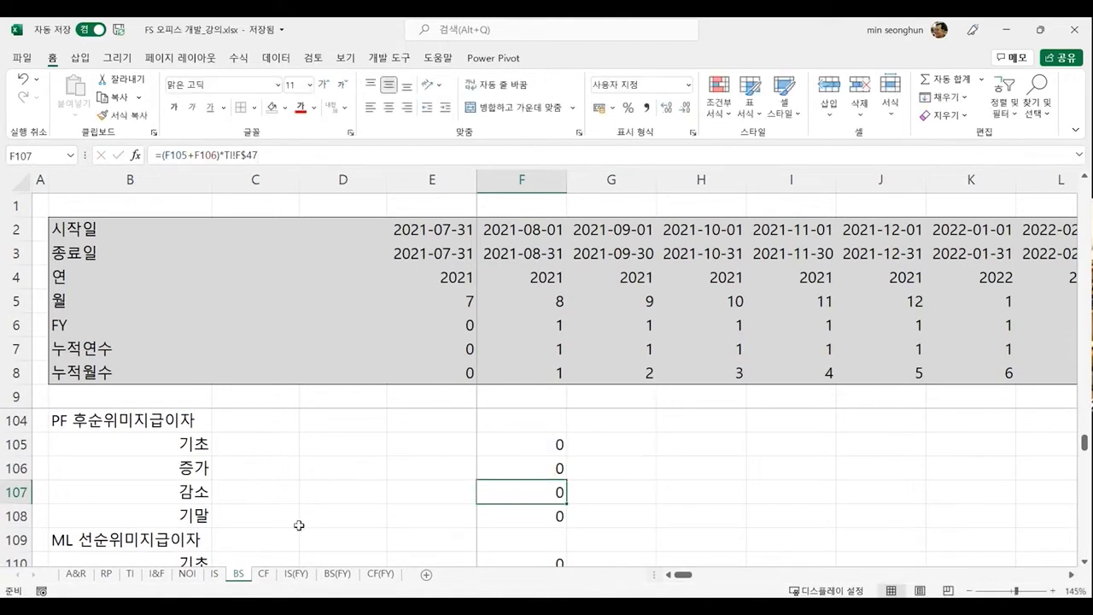
left_click(130, 573)
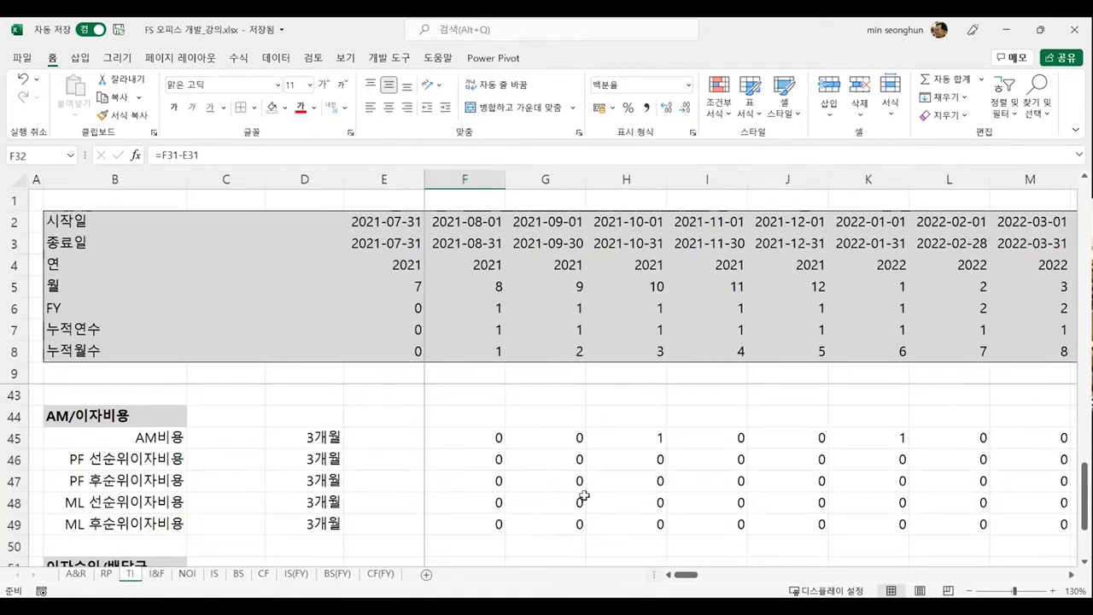
left_click(238, 574)
key("Down")
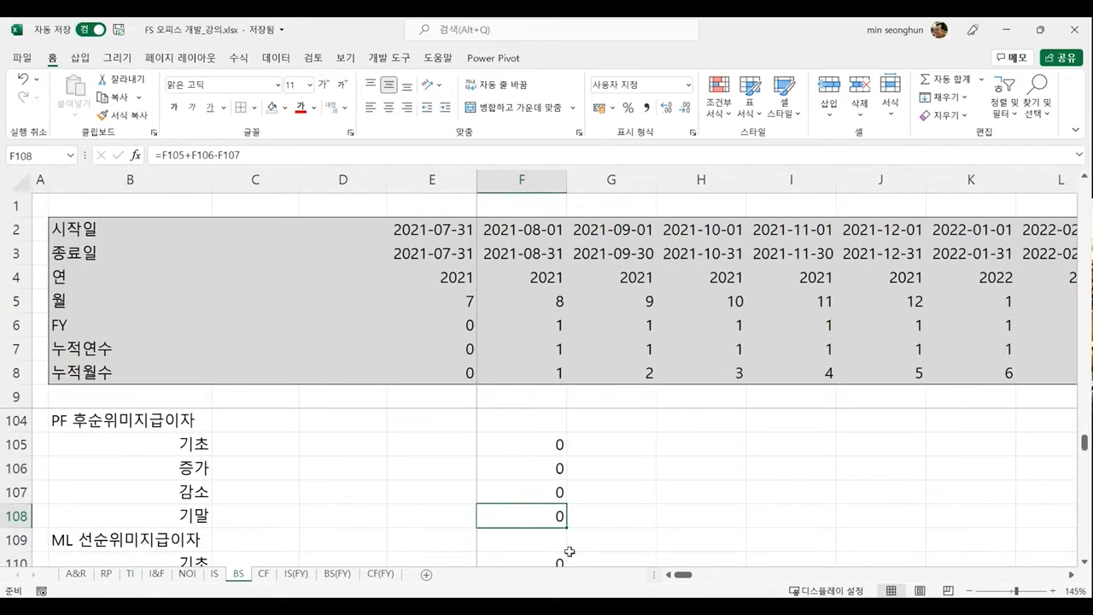
key("Up")
key("Up")
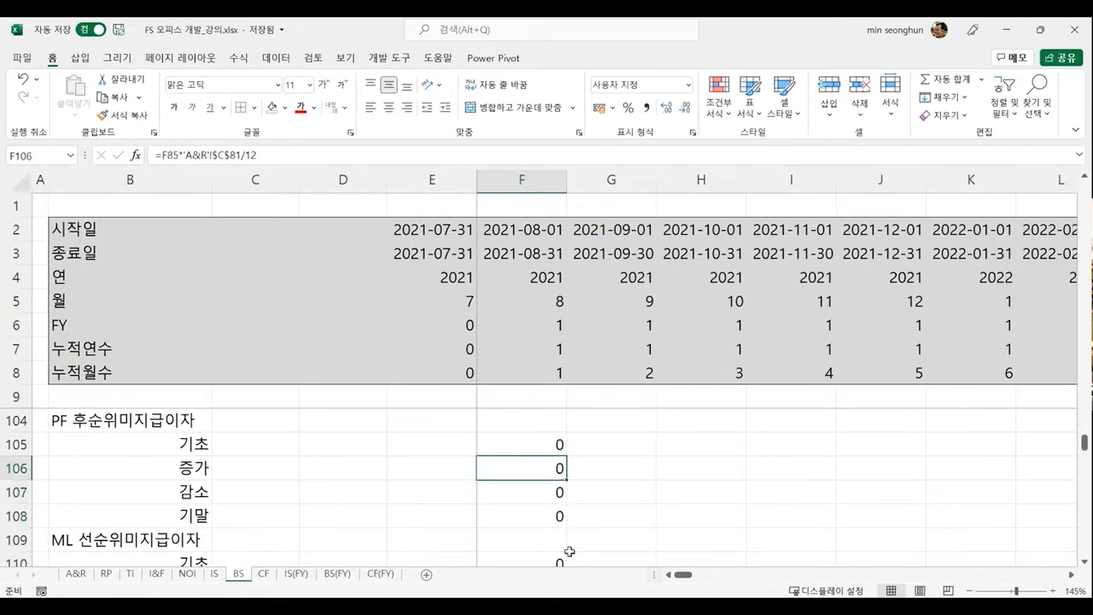
key("Up")
Step: Point the ML 선순위미지급이자 증가 formula in F111 to the ML 선순위 rate on the A&R sheet, giving =F90*'A&R'!$C$87/12
key("Down")
key("Down")
key("Down")
key("Down")
key("Down")
key("Down")
key("Down")
key("Down")
key("Down")
key("Up")
key("Up")
key("Up")
key("Up")
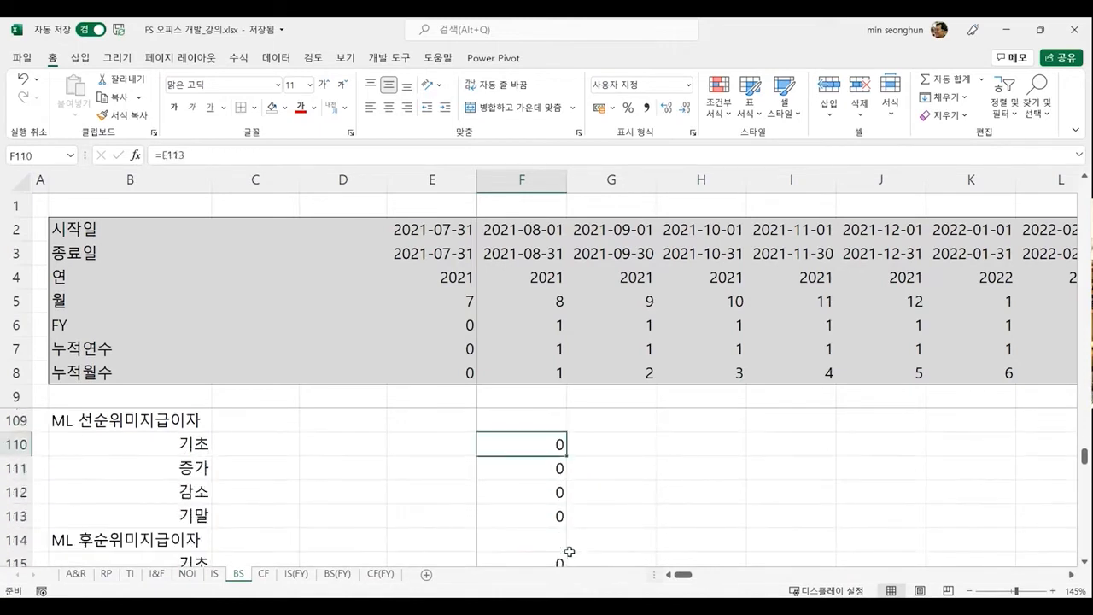
key("Down")
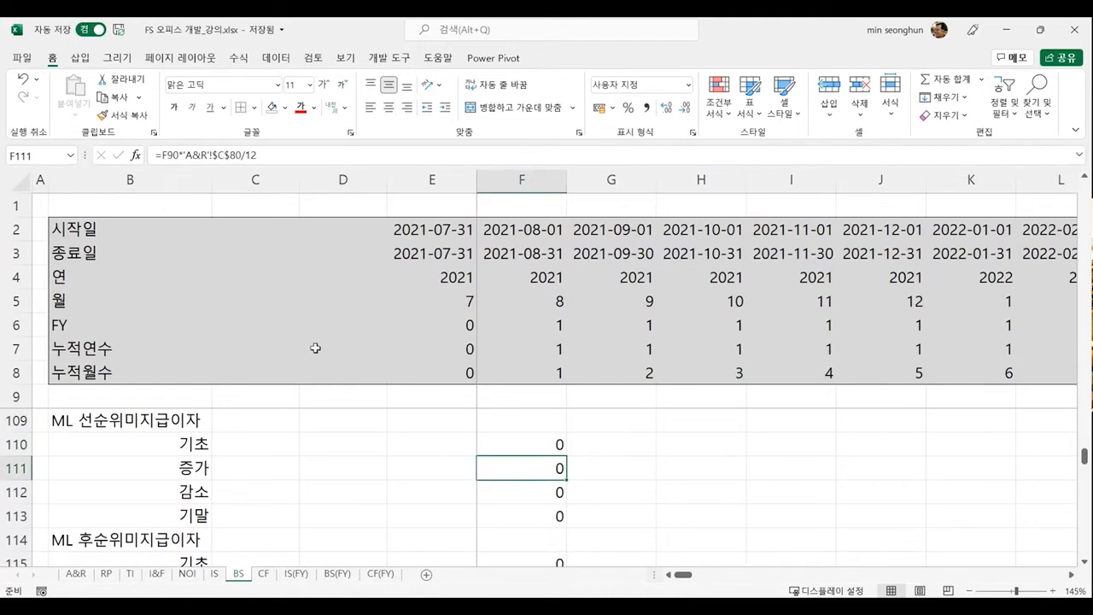
left_click(189, 158)
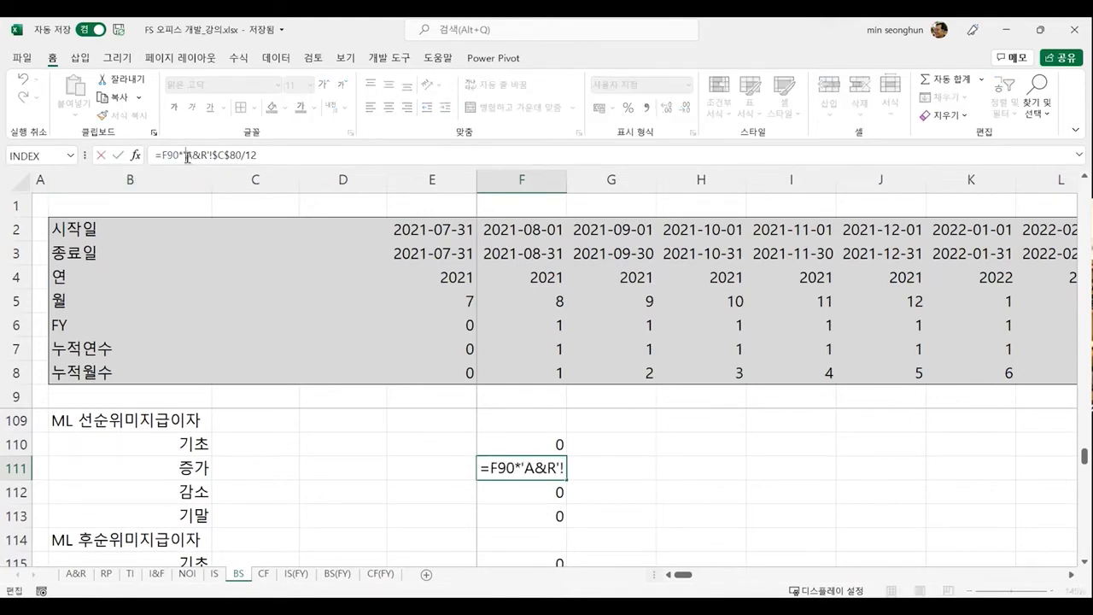
left_click_drag(184, 157, 242, 158)
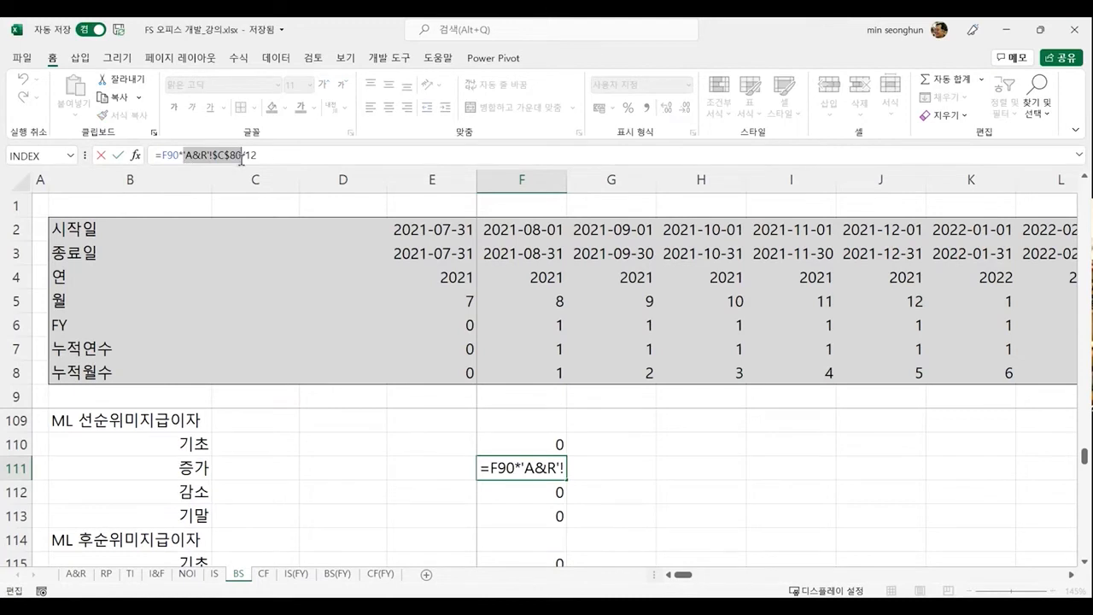
left_click(74, 574)
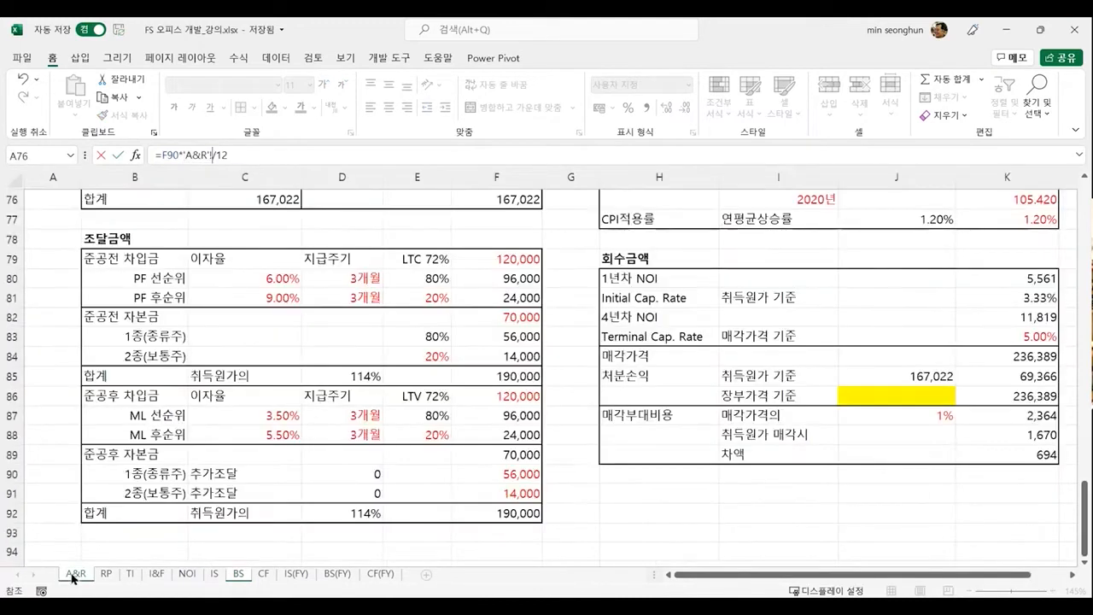
left_click(244, 417)
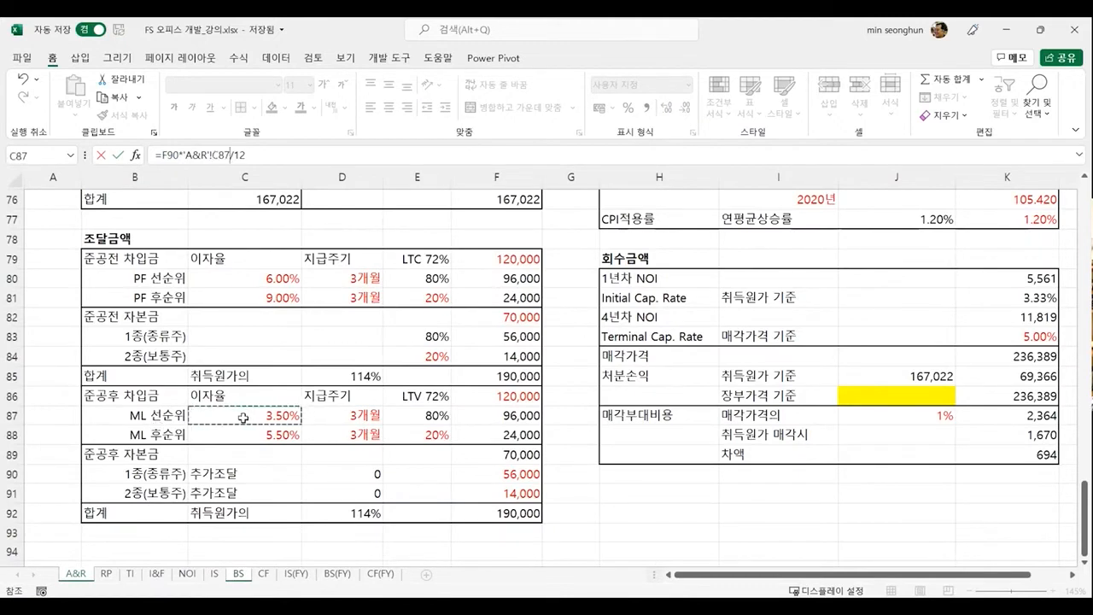
key("F4")
key("Return")
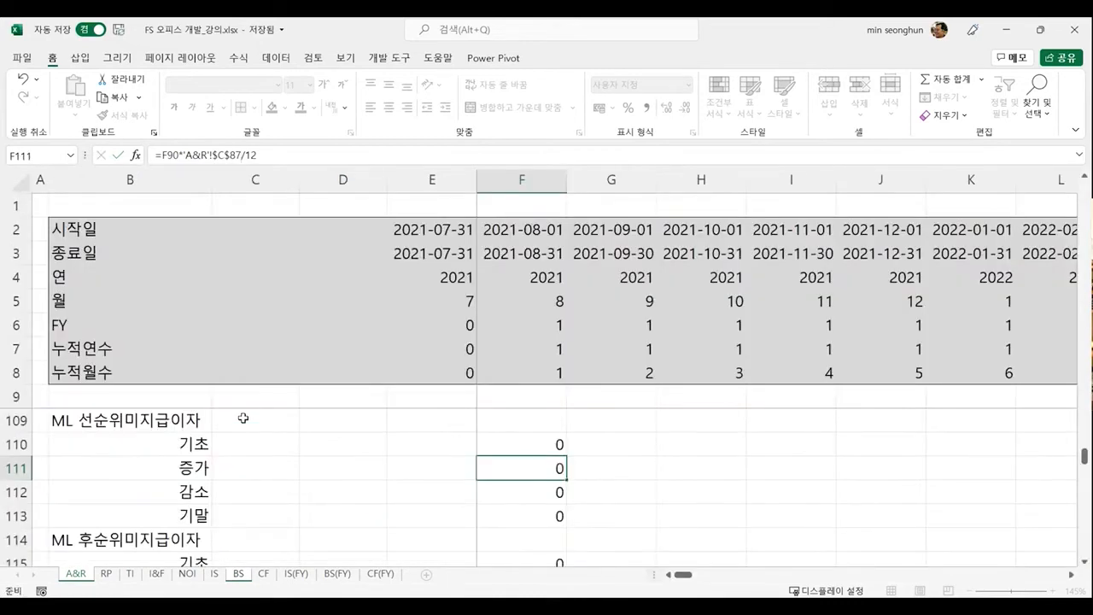
Step: Change the ML 선순위미지급이자 감소 formula in F112 to use the ML 선순위이자비용 row on the TI sheet, giving =(F110+F111)*TI!F$48
key("alt+Tab")
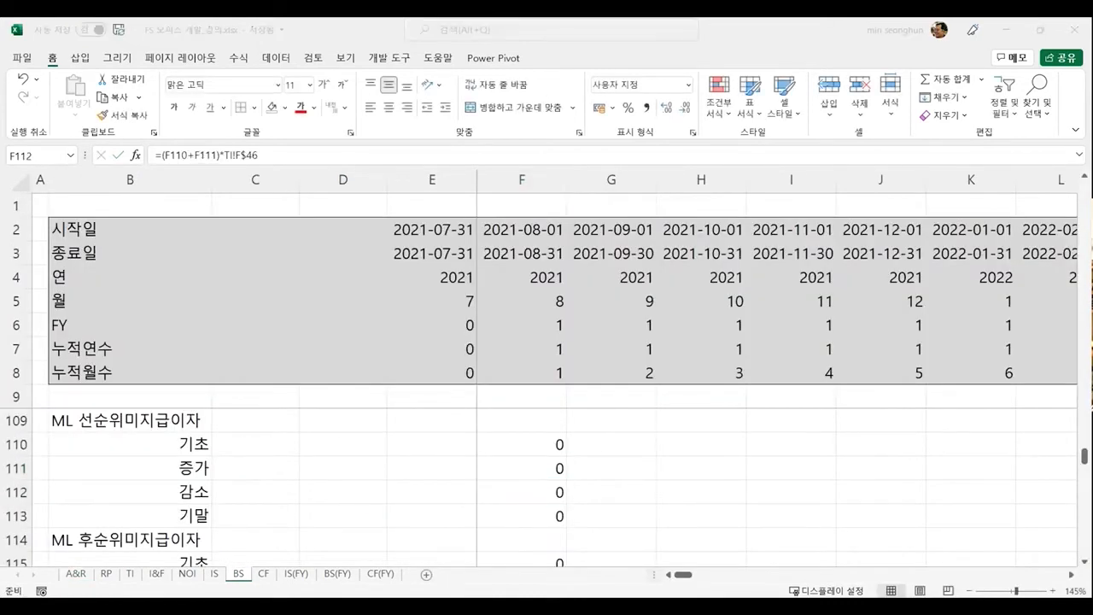
left_click(560, 489)
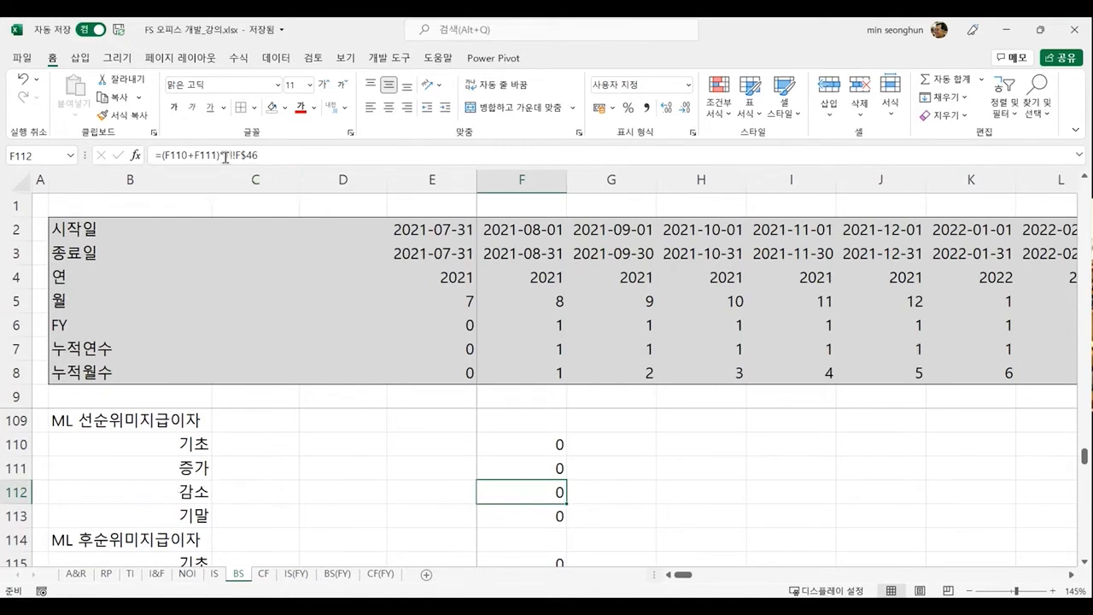
left_click_drag(222, 159, 258, 159)
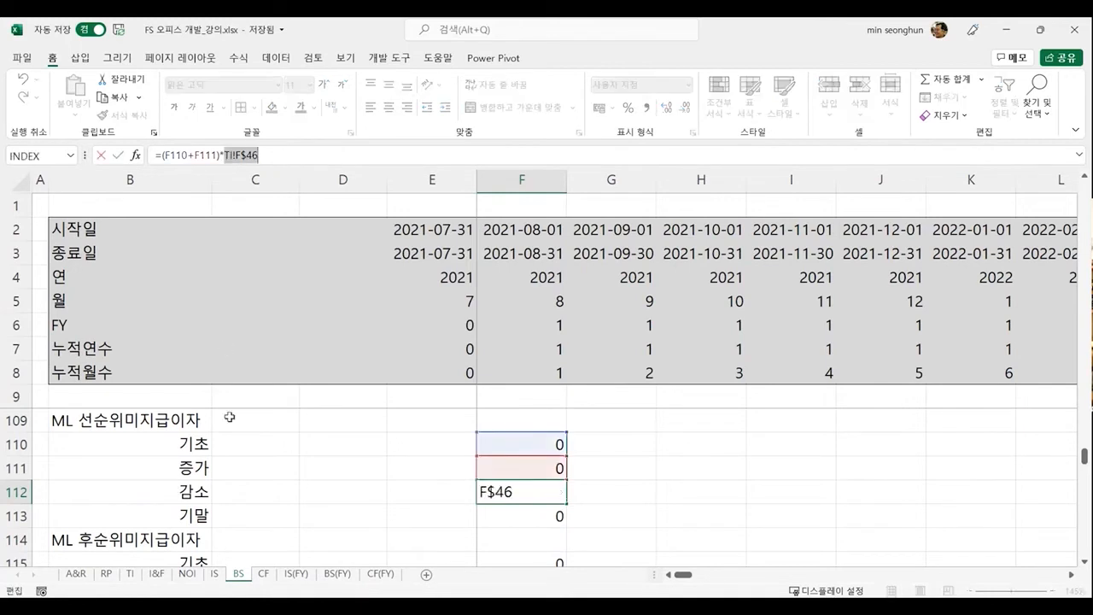
left_click(130, 573)
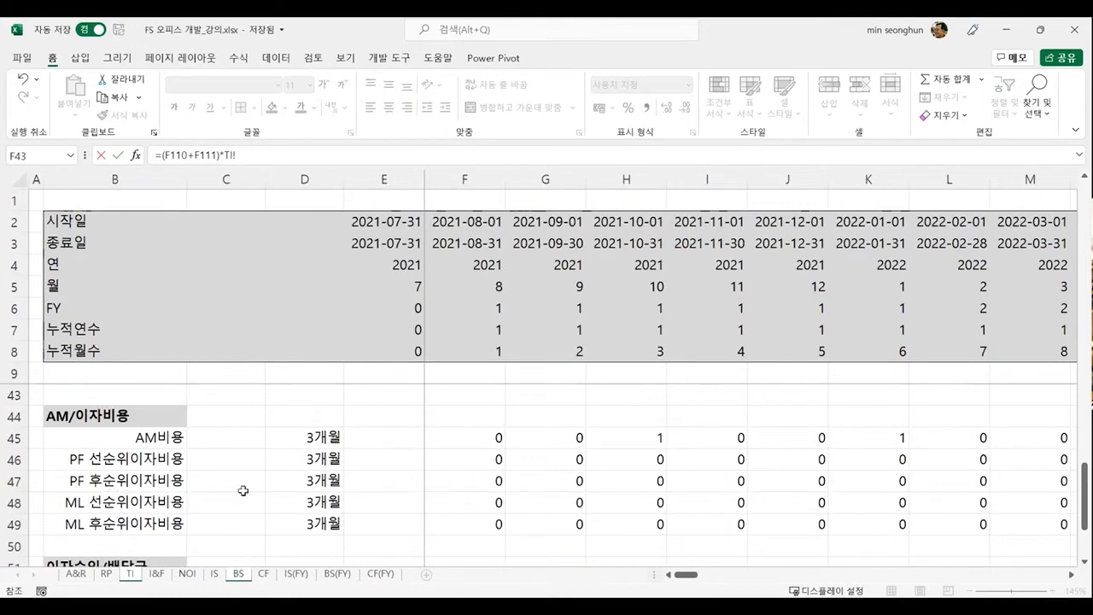
left_click(437, 501)
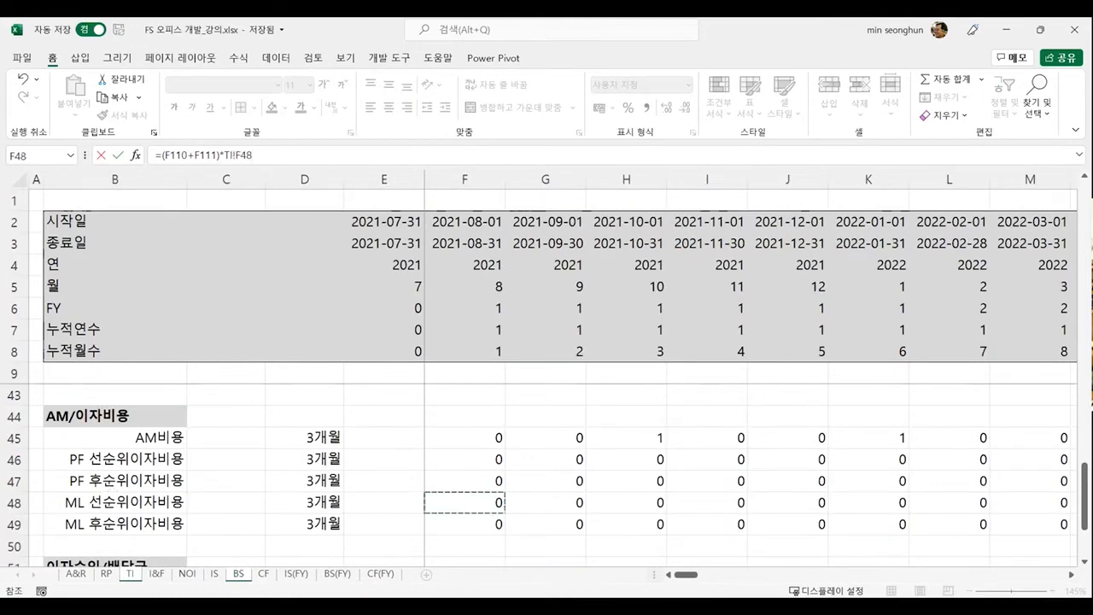
left_click(241, 156)
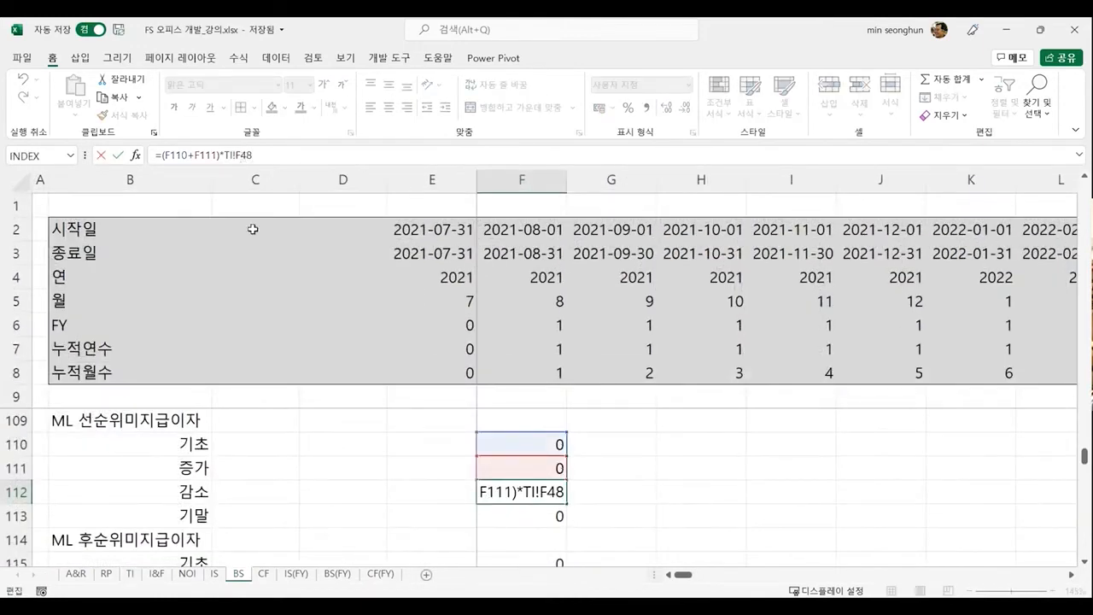
key("F4")
key("F4")
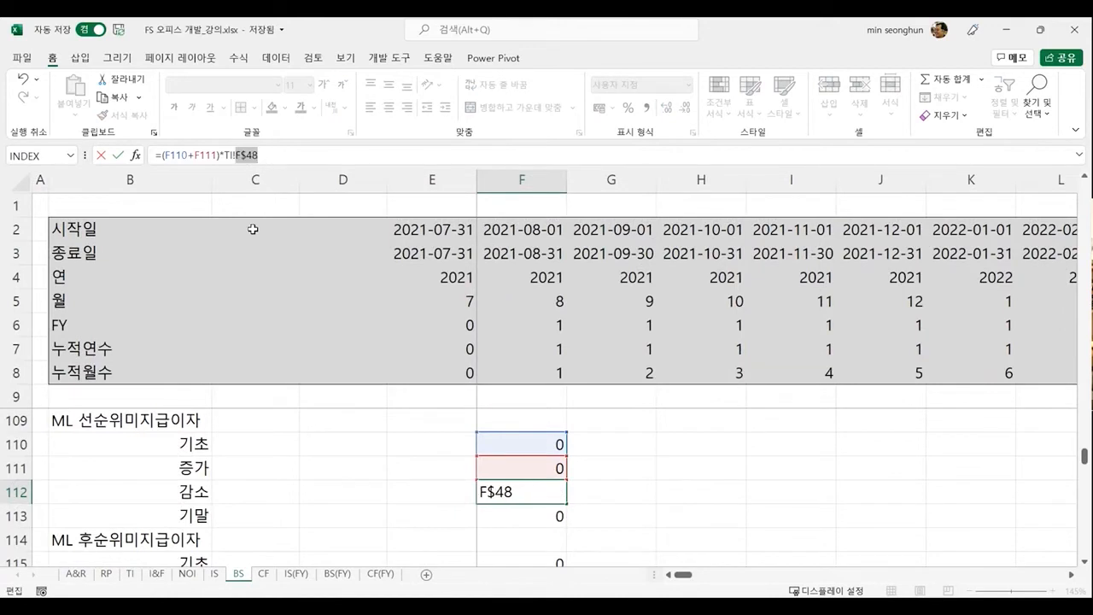
key("Return")
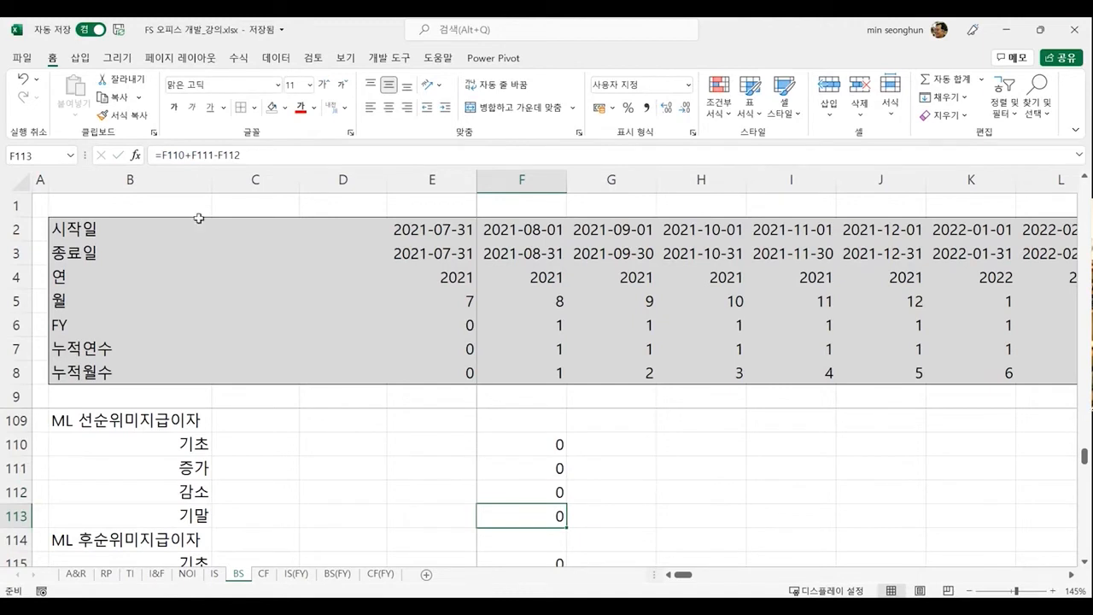
Step: Point the ML 후순위미지급이자 증가 formula in F116 to the ML 후순위 rate on the A&R sheet, giving =F95*'A&R'!$C$88/12
key("alt+Tab")
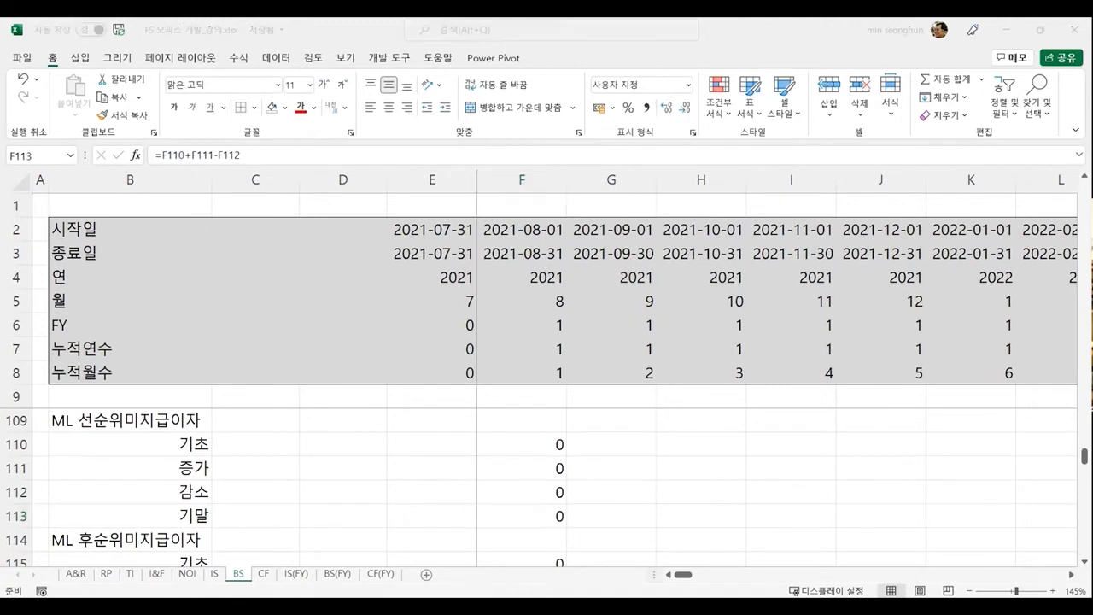
left_click(497, 516)
scroll(500, 519, "down", 2)
scroll(499, 518, "up", 1)
left_click(511, 494)
left_click(511, 521)
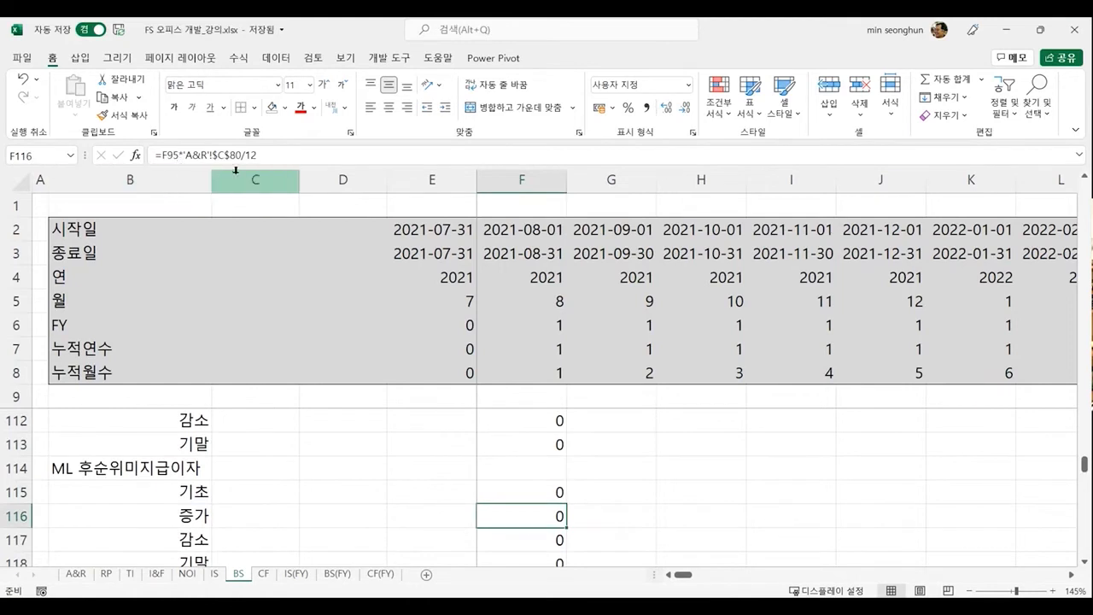
left_click(184, 156)
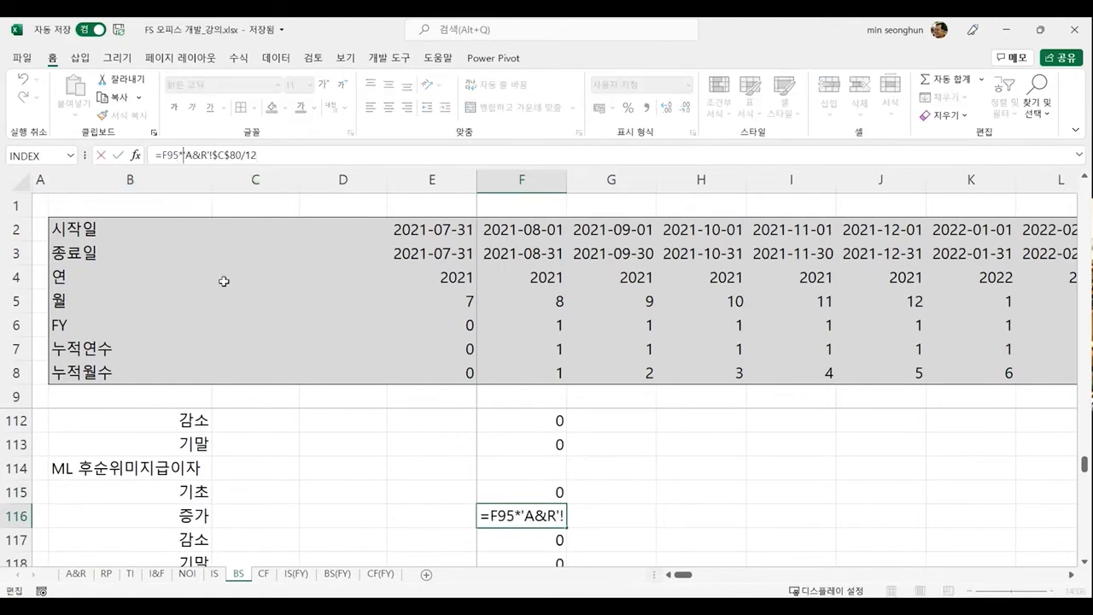
key("shift+Right")
key("shift+Right")
key("shift+Right")
key("shift+Right")
key("shift+Right")
key("shift+Right")
key("shift+Right")
key("shift+Right")
key("shift+Right")
key("shift+Right")
key("shift+Right")
key("shift+Right")
key("shift+Left")
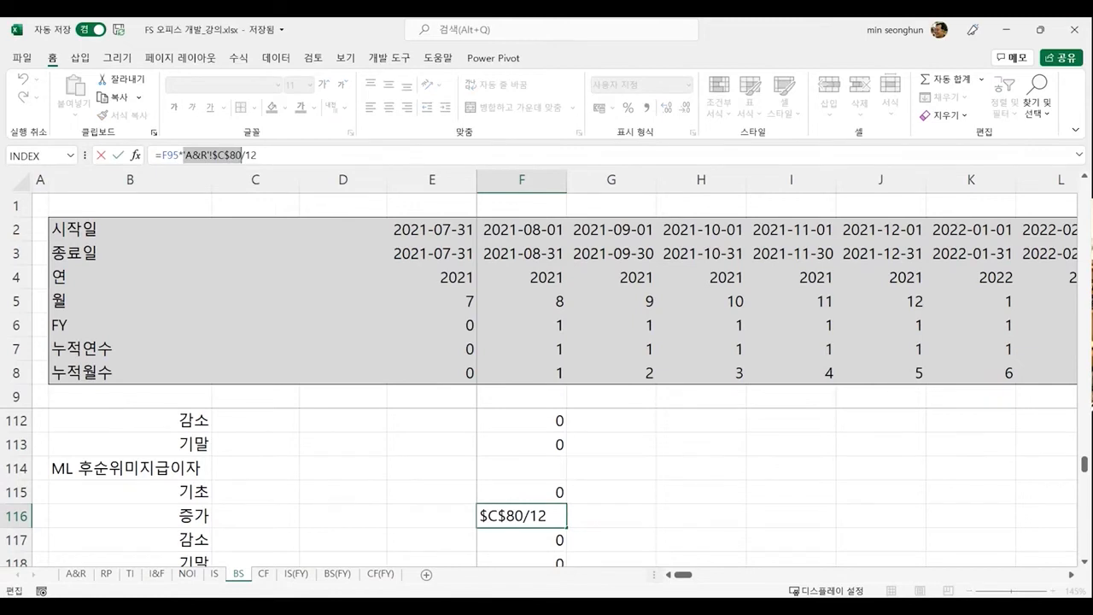
left_click(76, 575)
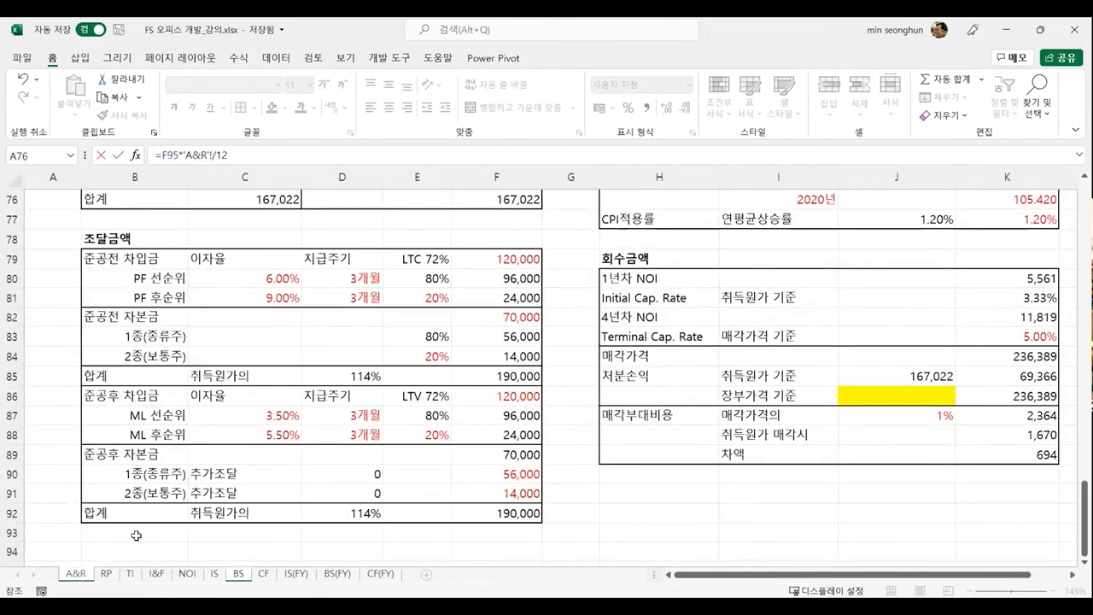
left_click(269, 436)
key("F4")
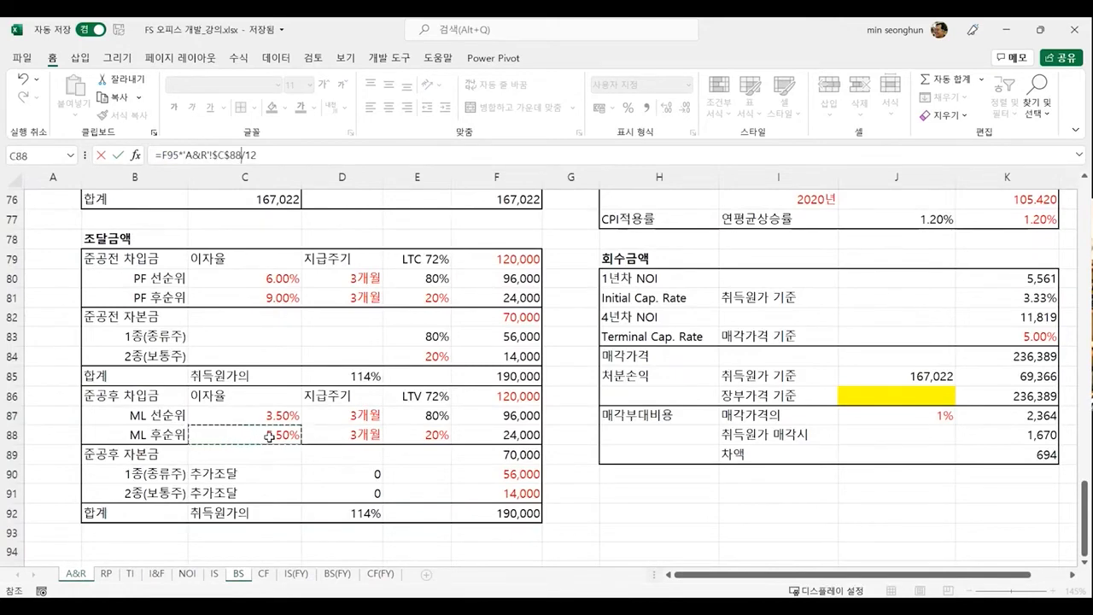
key("Return")
Step: Change the ML 후순위미지급이자 감소 formula in F117 to use the ML 후순위이자비용 row on the TI sheet, giving =(F115+F116)*TI!F49
scroll(658, 504, "down", 1)
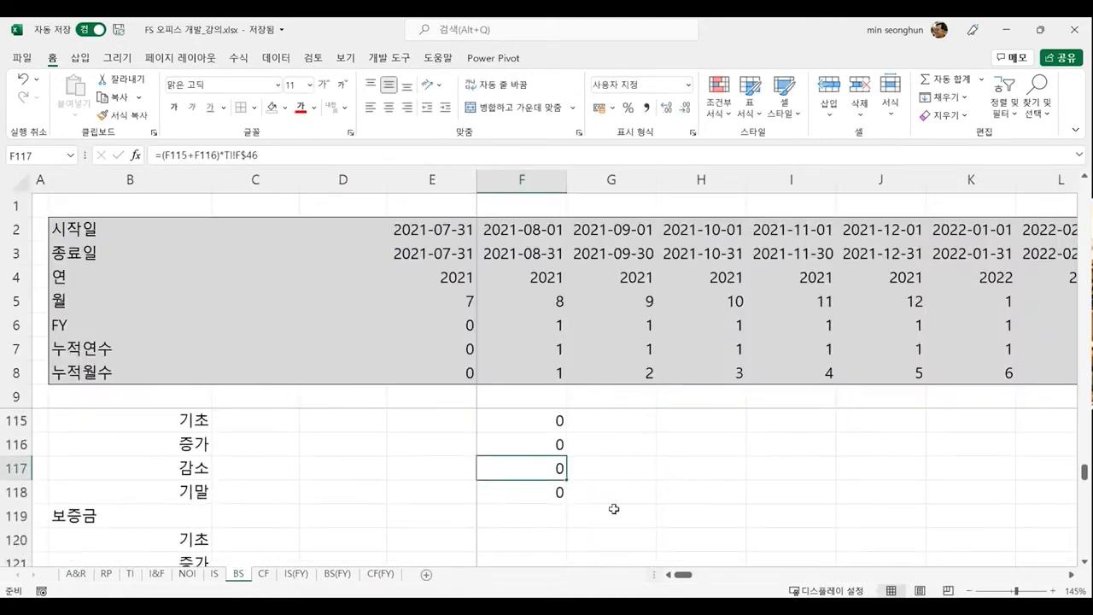
double_click(231, 155)
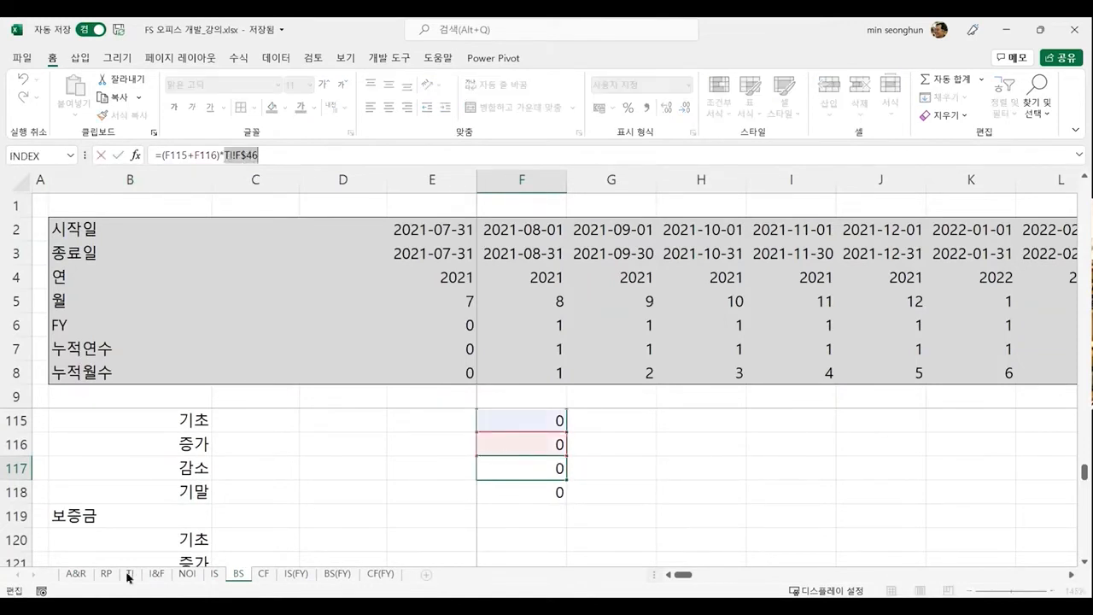
left_click(128, 574)
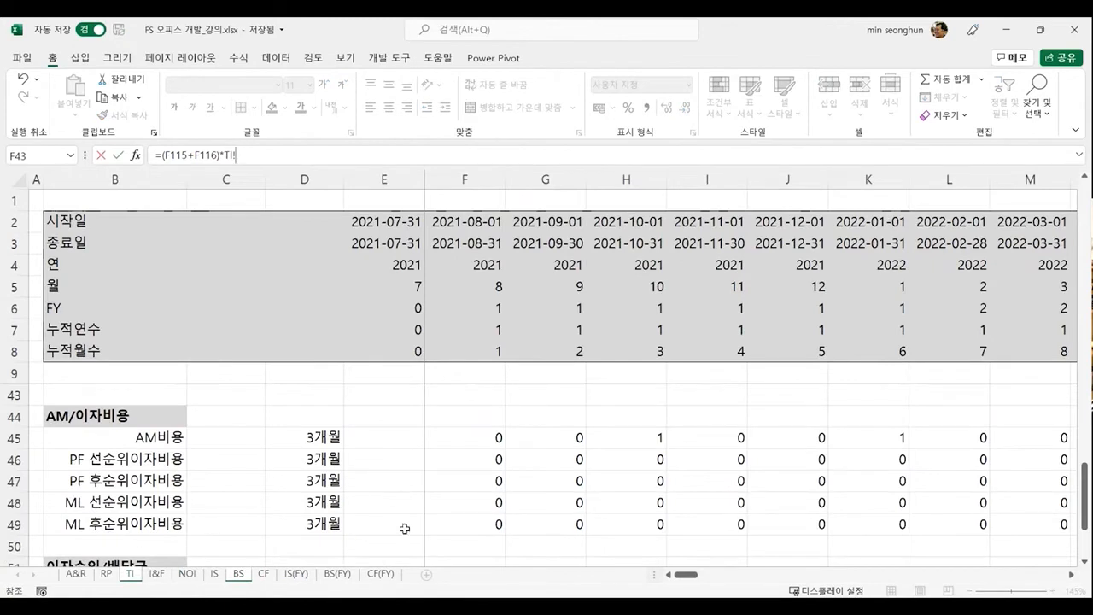
left_click(471, 525)
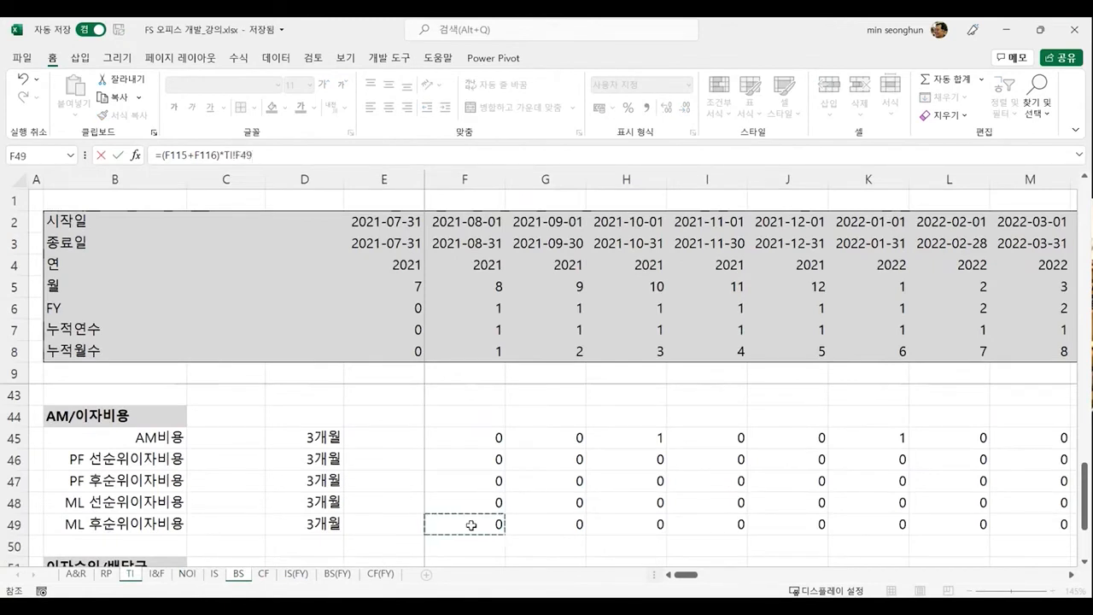
key("Return")
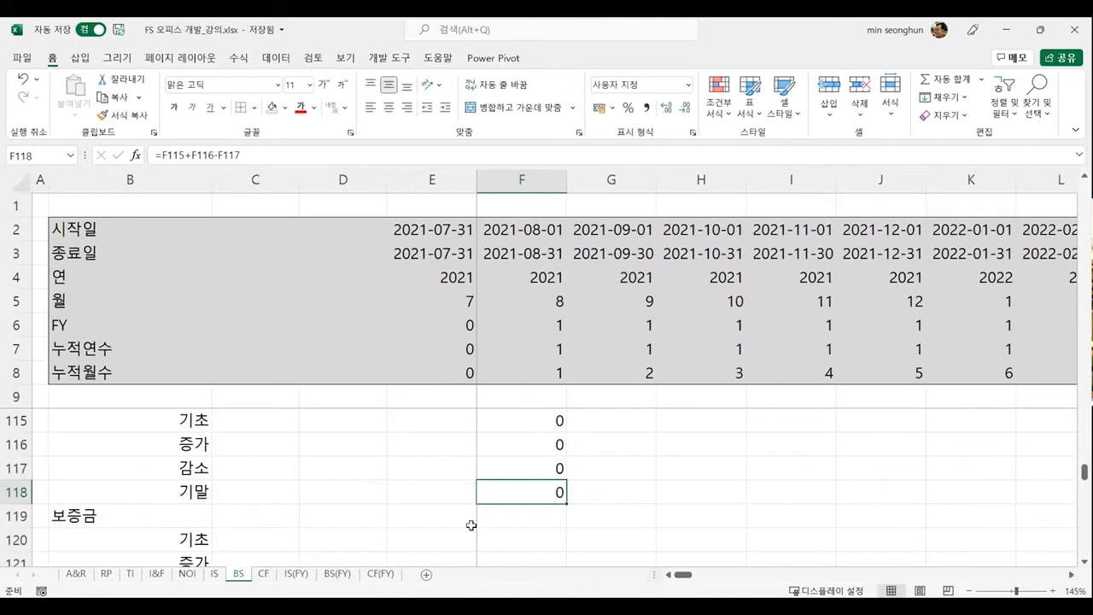
Step: Copy the column F formulas of the PF 후순위, ML 선순위 and ML 후순위 미지급이자 blocks (rows 105 to 118) across the monthly columns
key("Up")
key("Up")
key("Up")
key("Up")
key("Up")
key("Up")
key("Up")
key("Up")
key("Up")
key("Up")
key("Up")
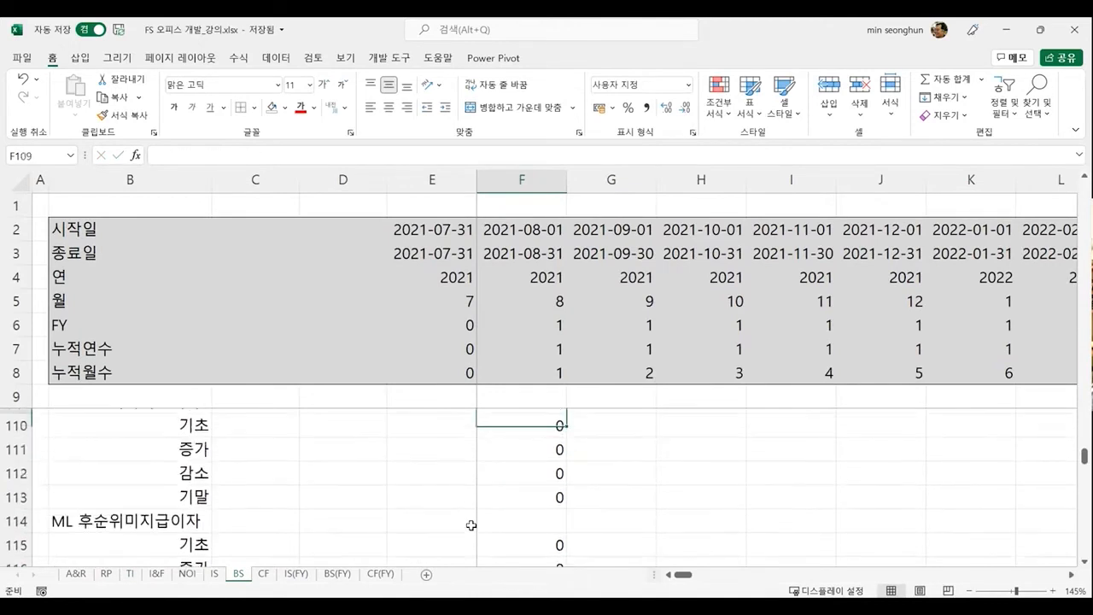
key("Up")
key("Up")
key("Up")
key("Up")
key("Up")
key("Down")
key("Down")
key("Down")
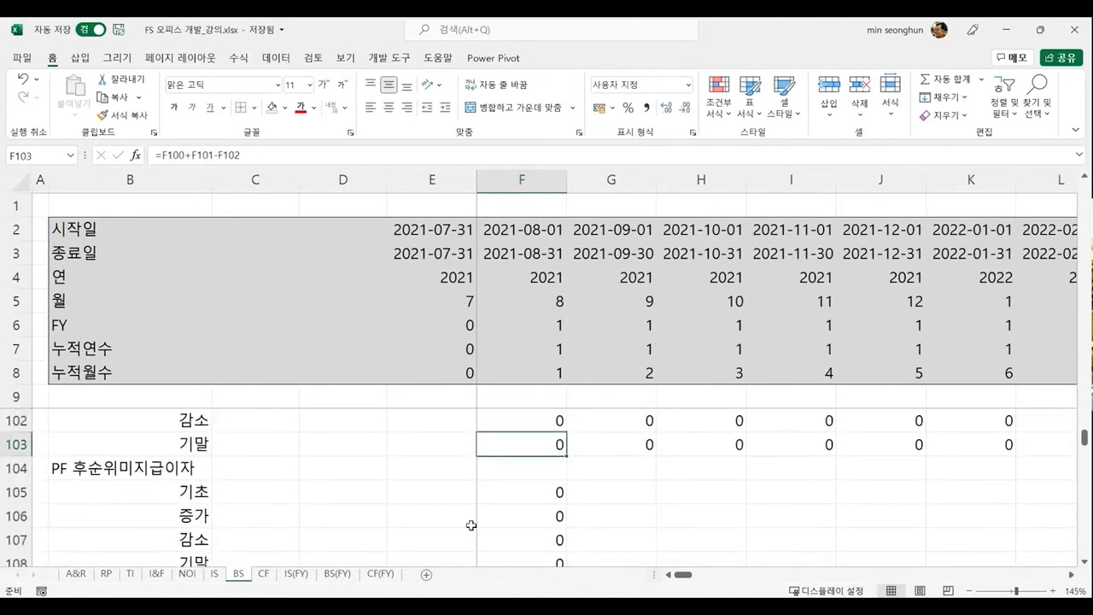
key("shift+Down")
key("Up")
key("Up")
key("Up")
key("Up")
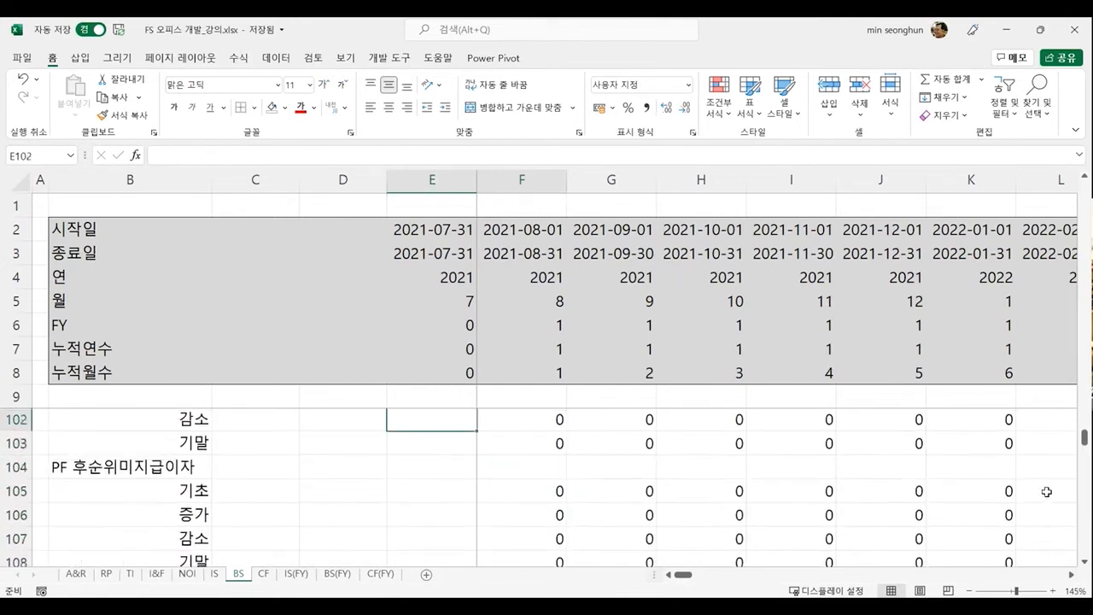
Step: Examine the PF 선순위 and PF 후순위 미지급이자 roll-forward month by month from 2021 through the end of 2025
key("Down")
key("Down")
key("Down")
key("Right")
key("Right")
key("Right")
key("Right")
key("Right")
key("Right")
key("Right")
key("Right")
key("Right")
key("Right")
key("Right")
key("Right")
key("Right")
key("Right")
key("Right")
key("Right")
key("Right")
key("Right")
key("Right")
key("Right")
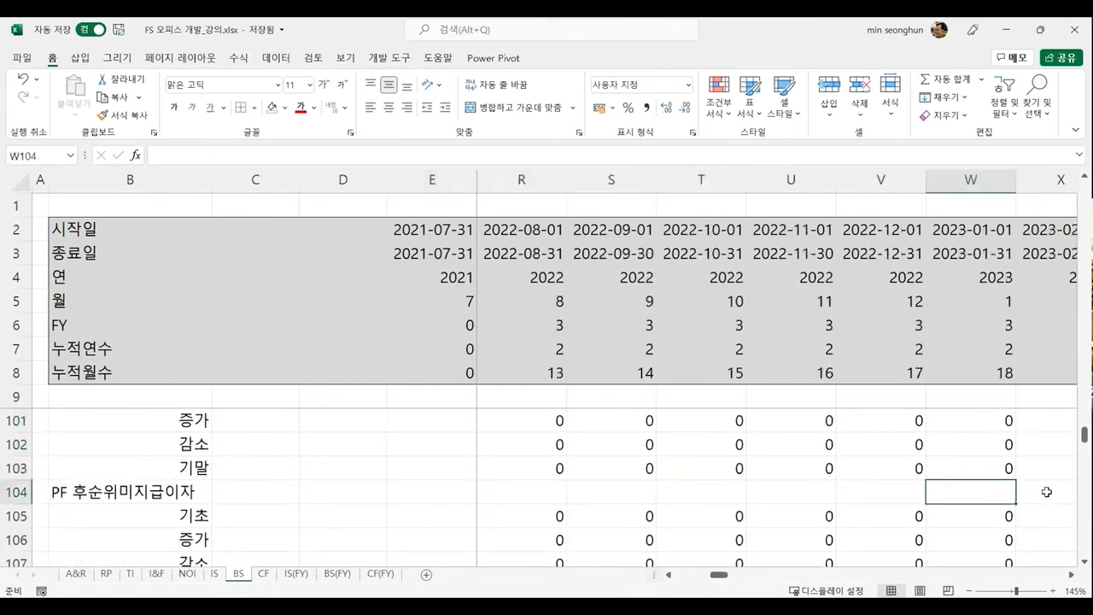
key("Left")
key("Right")
key("Right")
key("Right")
key("Right")
key("Right")
key("Right")
key("Right")
key("Right")
key("Right")
key("Right")
key("Right")
key("Right")
key("Right")
key("Right")
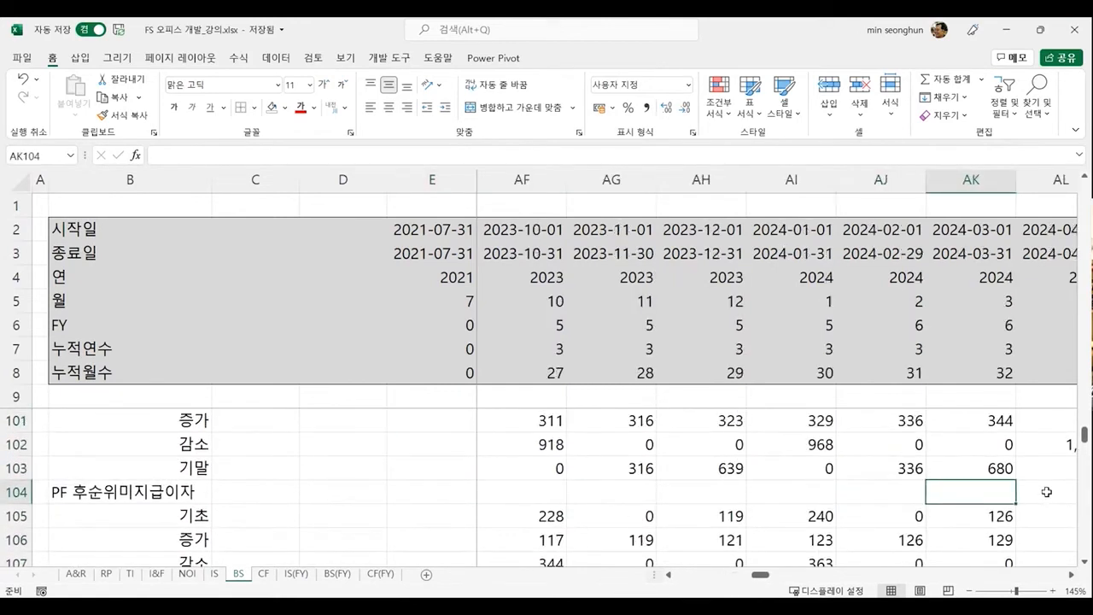
key("Right")
key("Right")
key("Right")
key("Right")
key("Right")
key("Right")
key("Right")
key("Right")
key("Right")
key("Right")
key("Right")
key("Right")
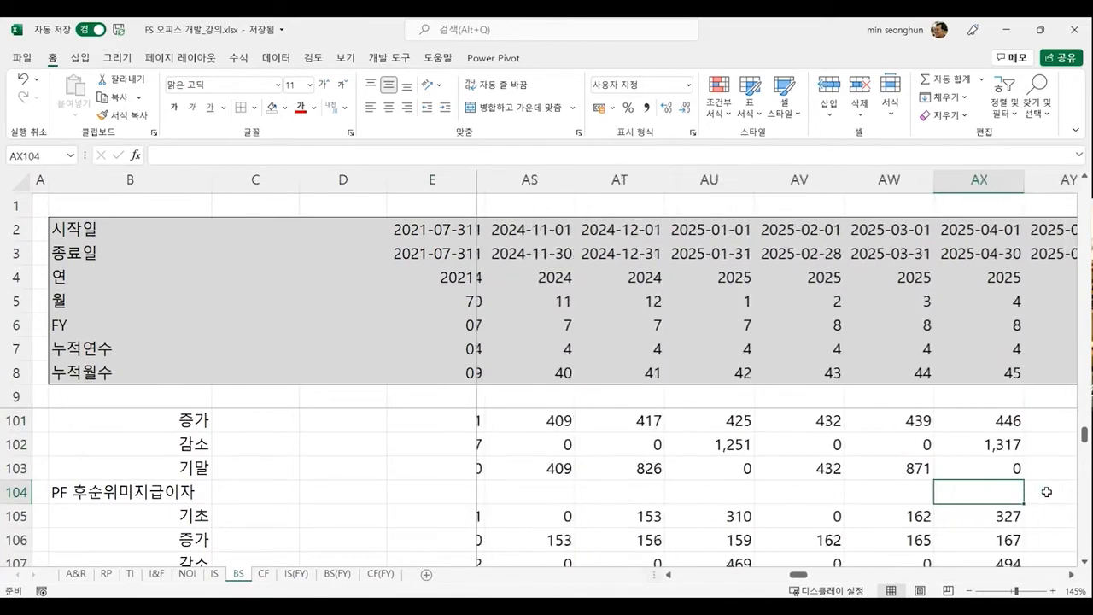
key("Right")
key("Right")
key("Right")
key("Right")
key("Right")
key("Right")
key("Right")
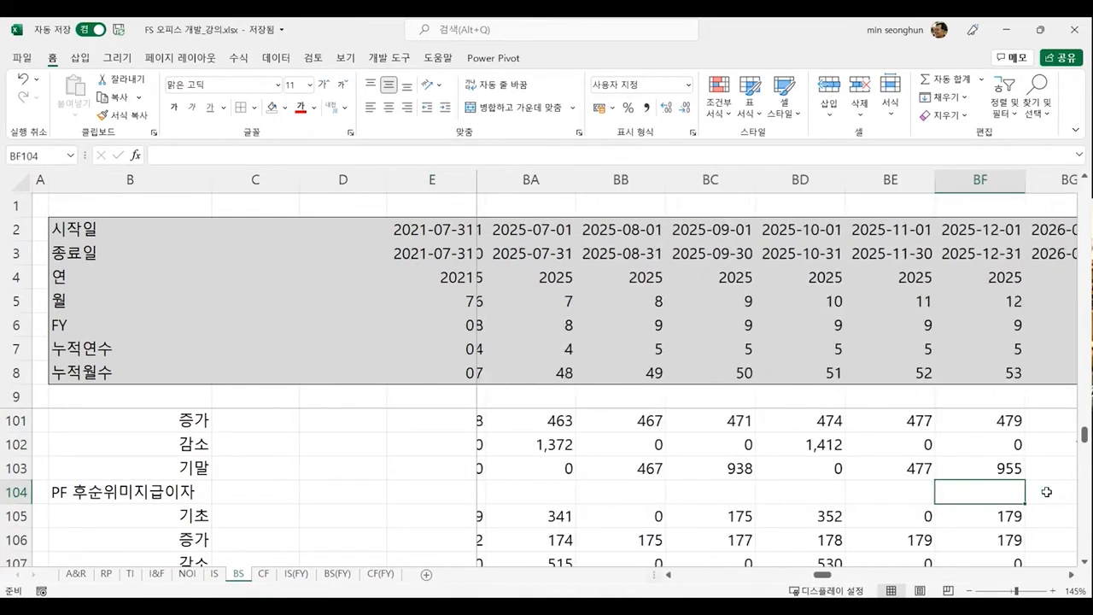
Step: Check the early 2026 months for the end of PF 미지급이자 and the start of the ML 선순위 and 후순위 미지급이자 schedules
key("Left")
key("Left")
key("Left")
key("Down")
key("Down")
key("Down")
key("Down")
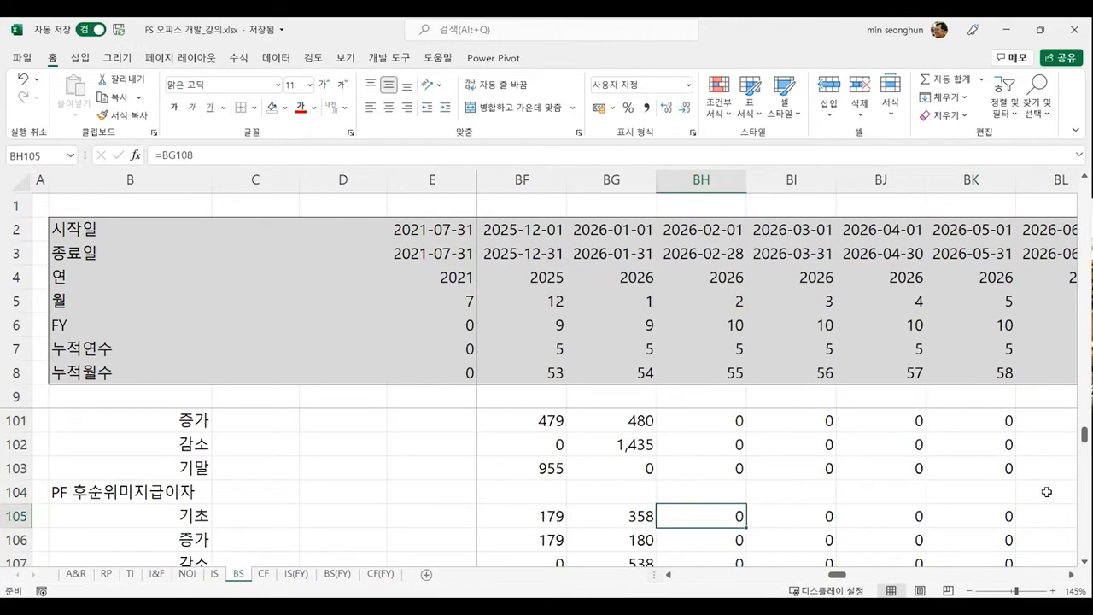
key("Down")
key("Down")
key("Down")
key("Down")
key("Down")
key("Down")
key("Down")
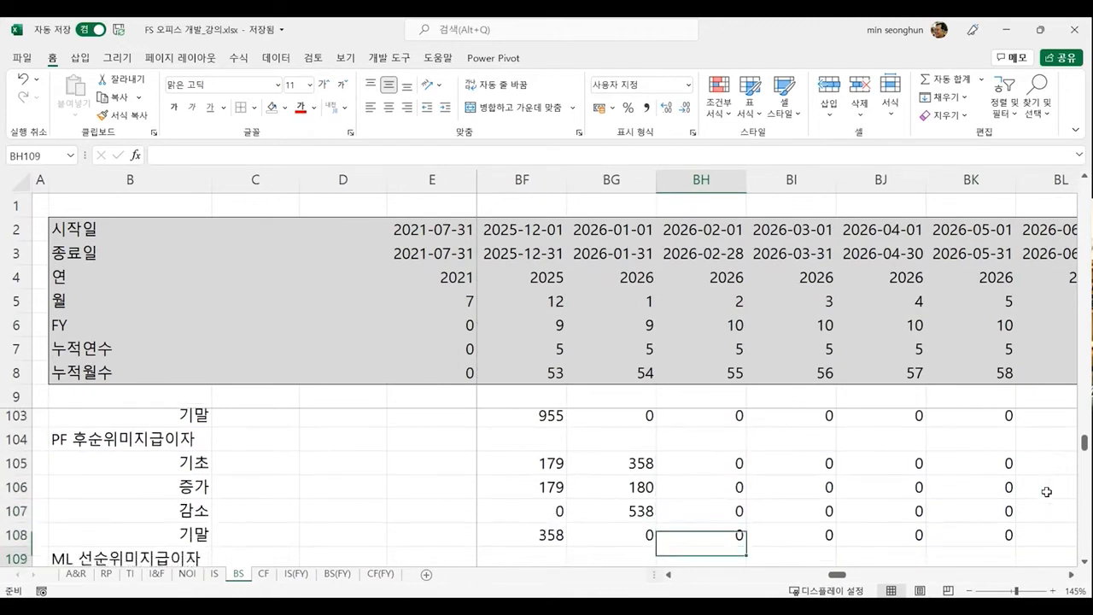
key("Down")
key("Down")
key("Down")
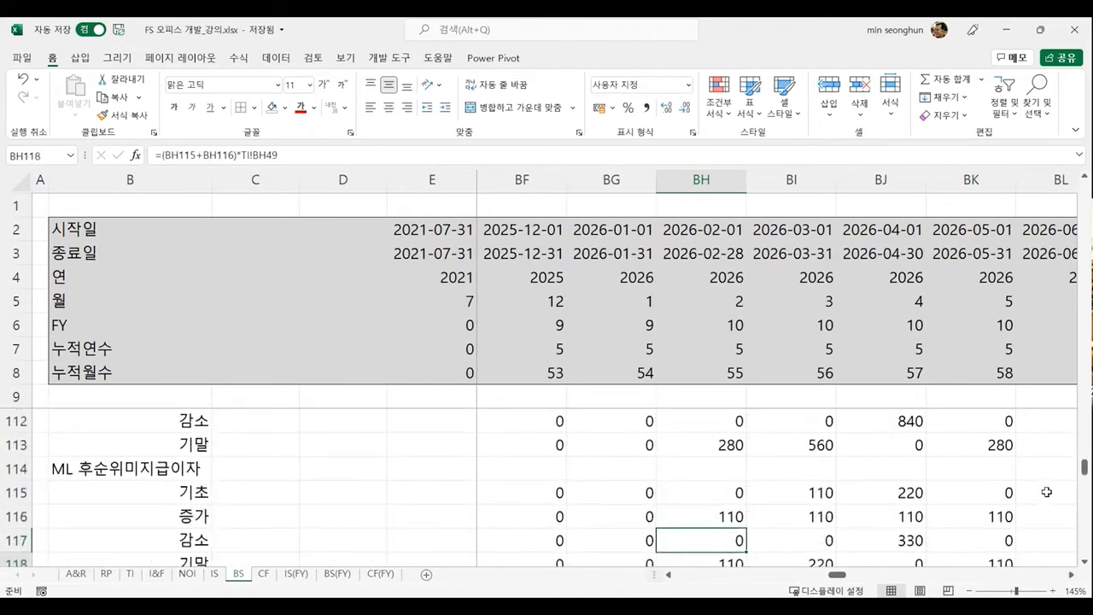
Step: Examine the ML 후순위미지급이자 roll-forward month by month from early 2026 through early 2028
key("Up")
key("Up")
key("Up")
key("Up")
key("Right")
key("Right")
key("Right")
key("Right")
key("Right")
key("Right")
key("Right")
key("Right")
key("Right")
key("Right")
key("Right")
key("Right")
key("Right")
key("Right")
key("Right")
key("Right")
key("Right")
key("Right")
key("Right")
key("Right")
key("Right")
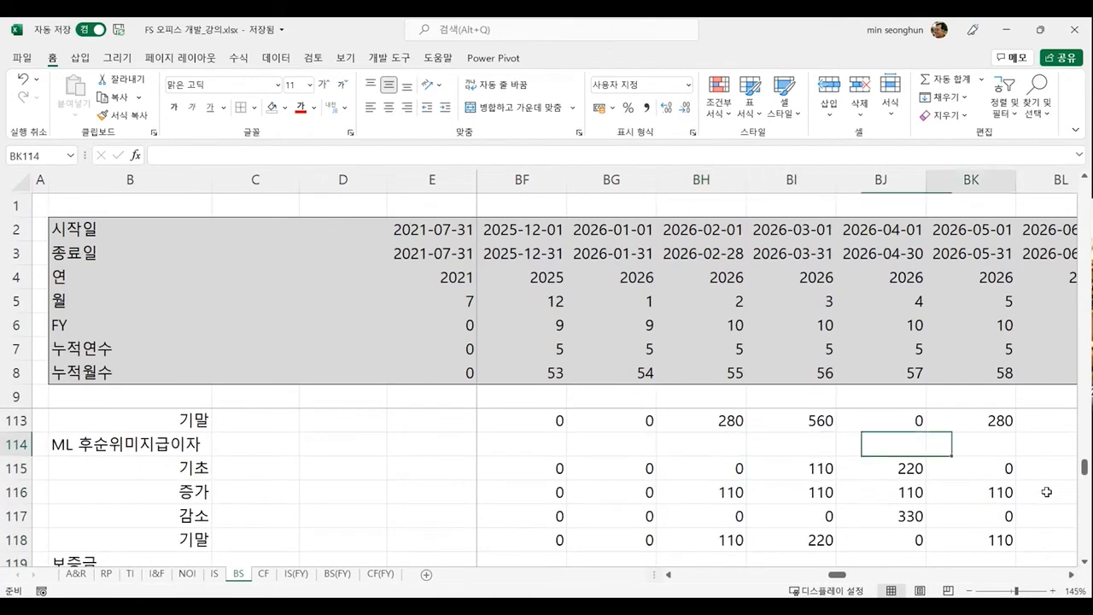
key("Right")
key("Right")
key("Right")
key("Right")
key("Right")
key("Right")
key("Right")
key("Right")
key("Right")
key("Right")
key("Right")
key("Right")
key("Right")
key("Right")
key("Right")
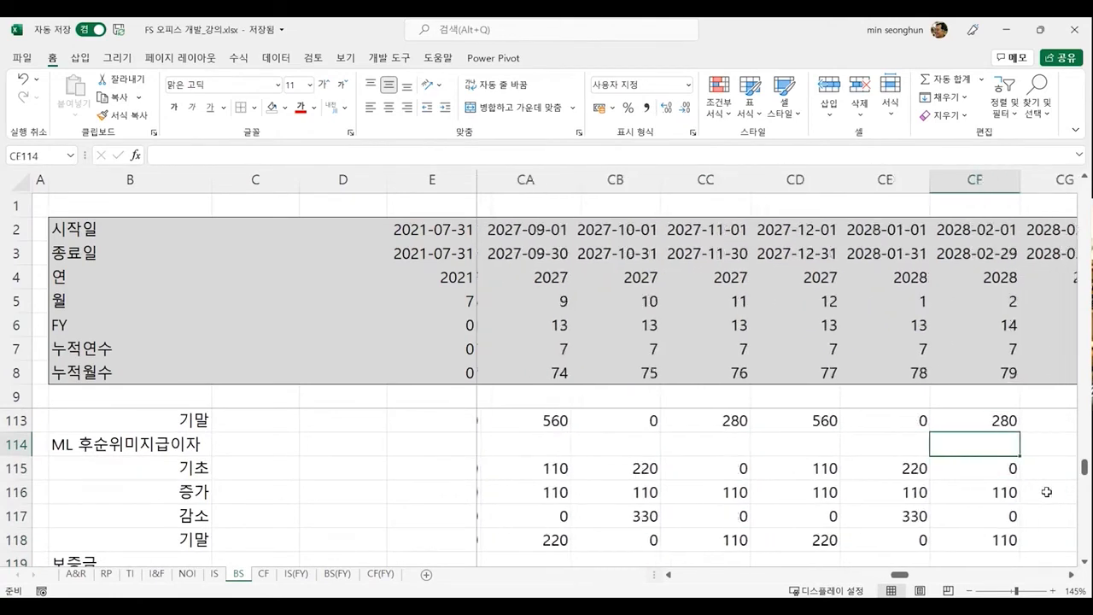
Step: Check the ML 선순위 and 후순위 미지급이자 schedules around early 2029, and return to the first month, 2021-08
key("Right")
key("Right")
key("Up")
key("Up")
key("Up")
key("Up")
key("Up")
key("Down")
key("Down")
key("Down")
key("Down")
key("Down")
key("Down")
key("Down")
key("Down")
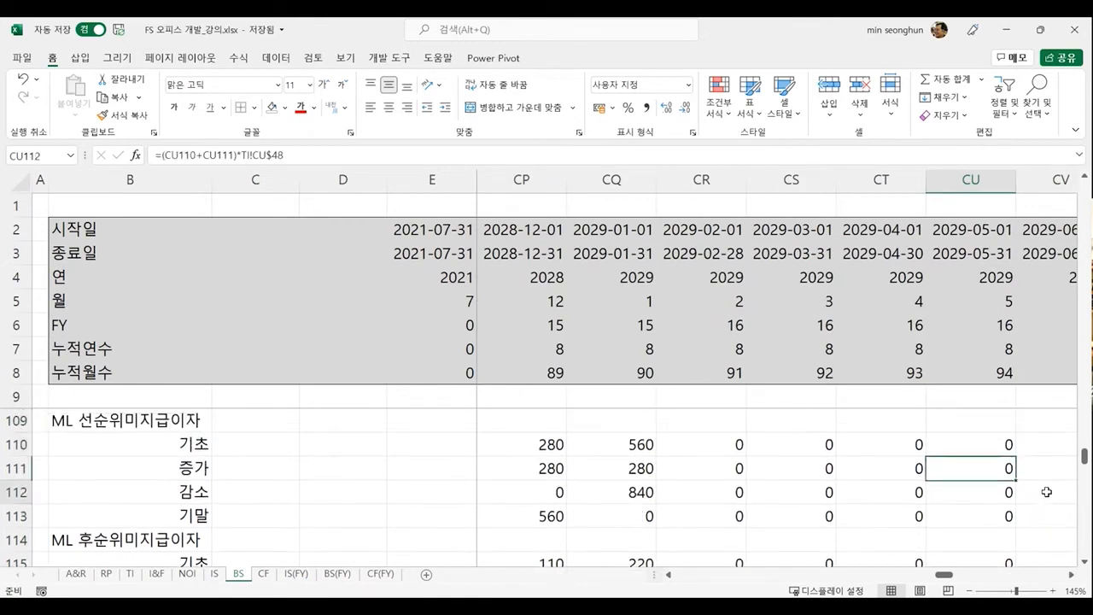
key("Down")
key("Down")
key("Down")
key("Down")
key("Up")
key("Up")
key("Up")
key("ctrl+Left")
key("Left")
key("Right")
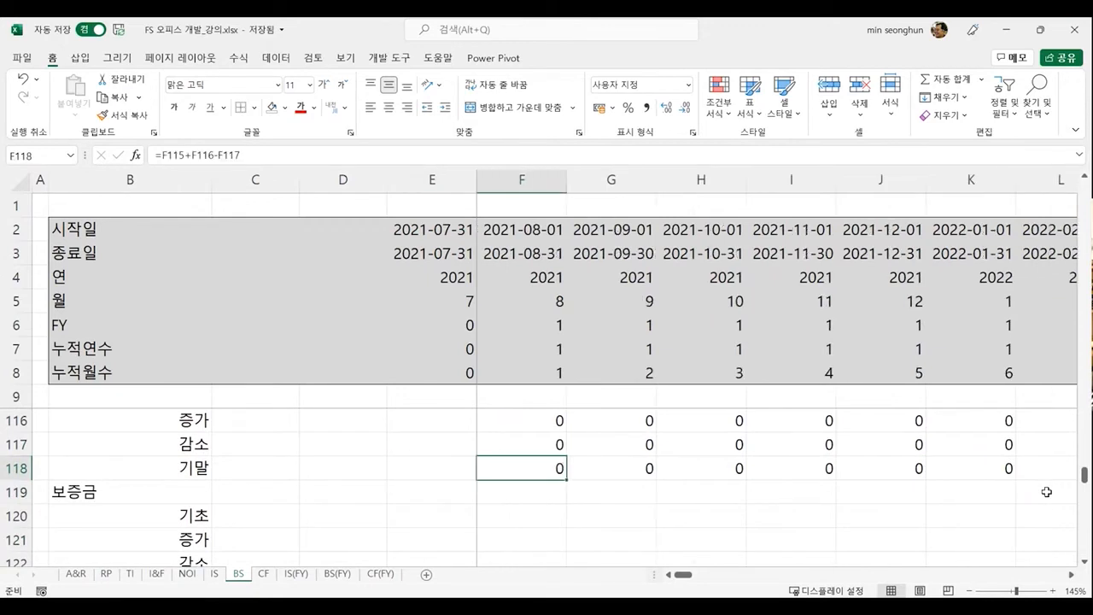
Step: Link the 보증금 기초 cell F120 to the prior month's 기말 with =E123
left_click(1092, 492)
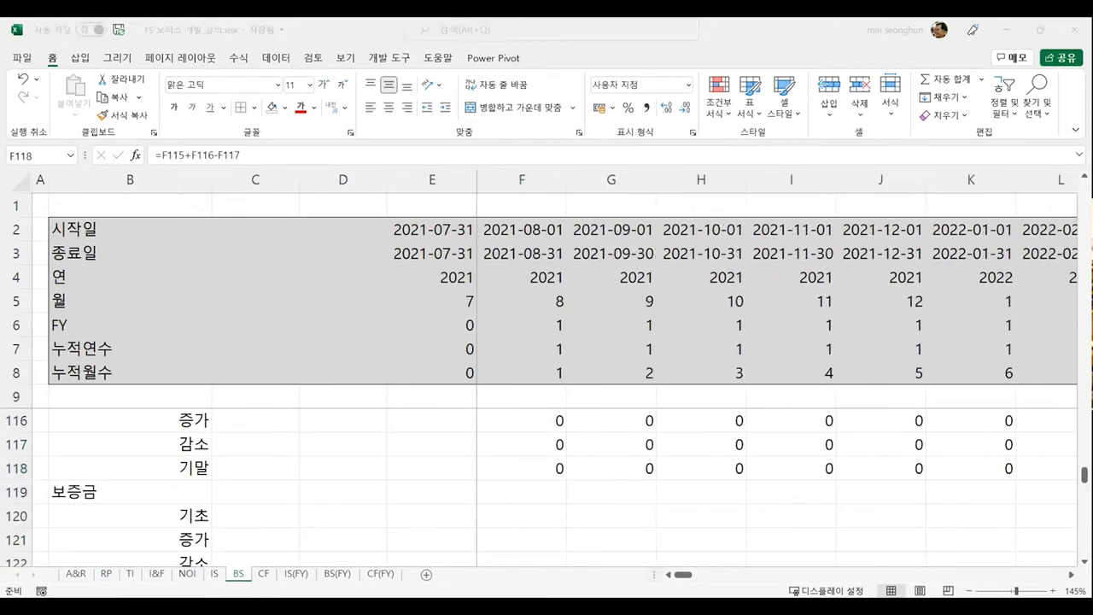
left_click(276, 488)
left_click(264, 490)
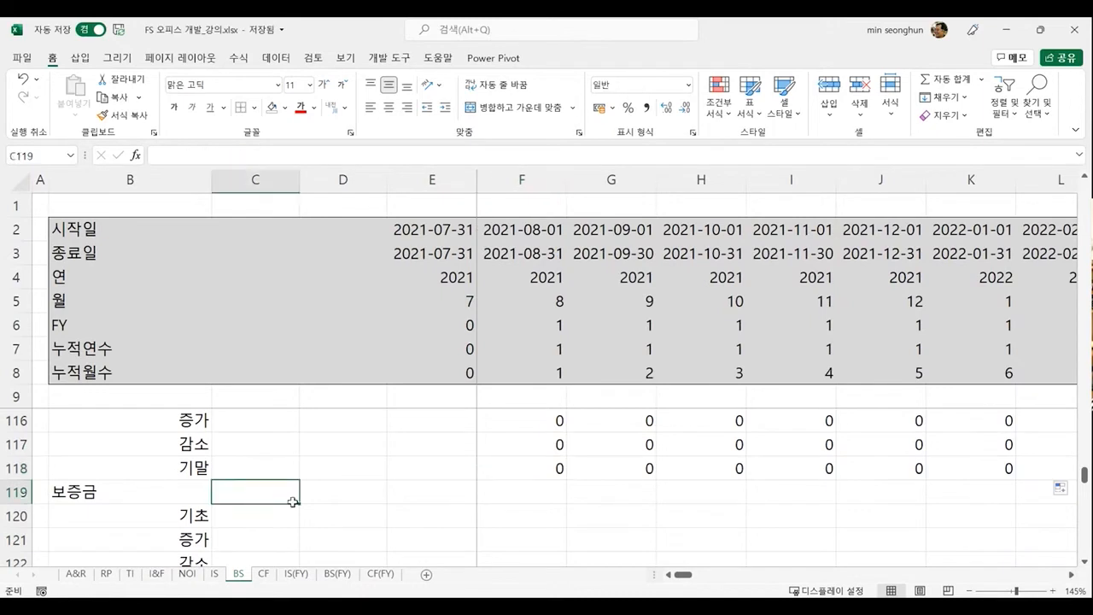
scroll(293, 502, "down", 1)
left_click(277, 447)
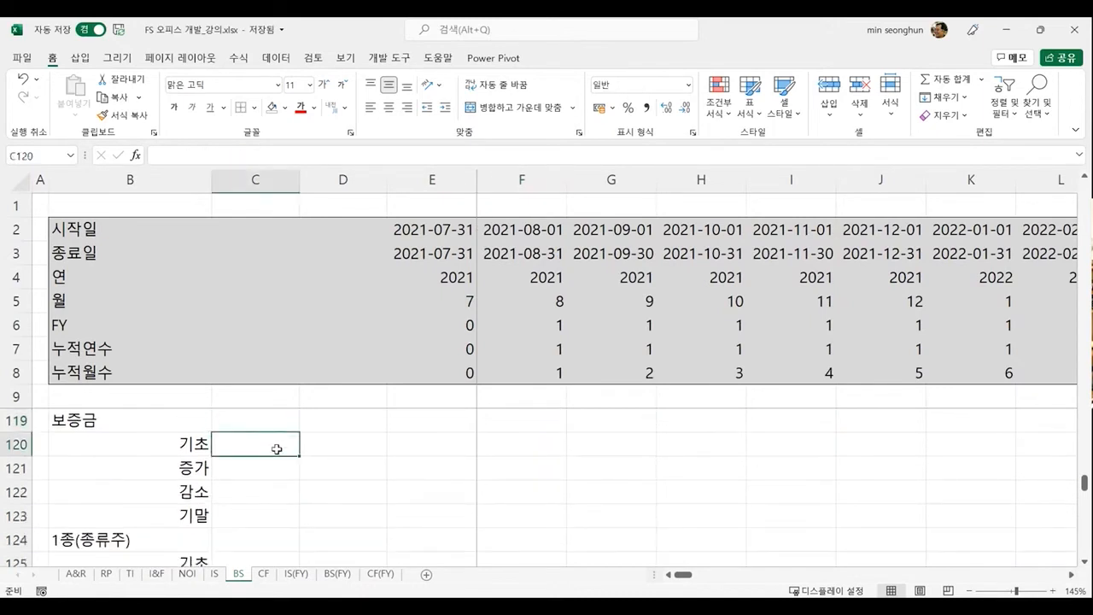
key("Right")
key("Right")
key("Right")
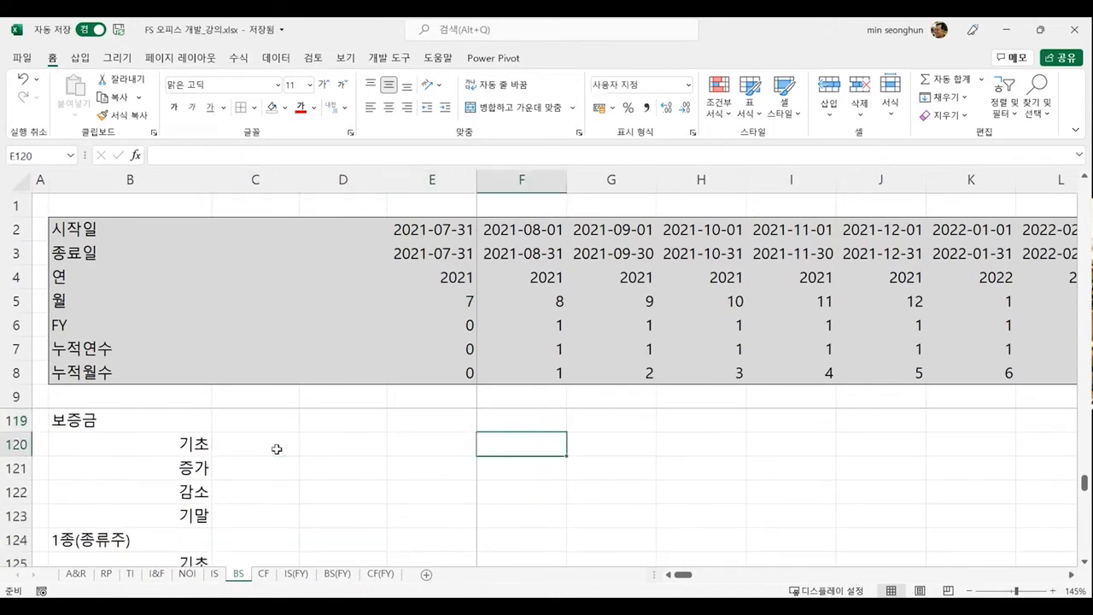
type("=")
key("Down")
key("Down")
key("Down")
key("Left")
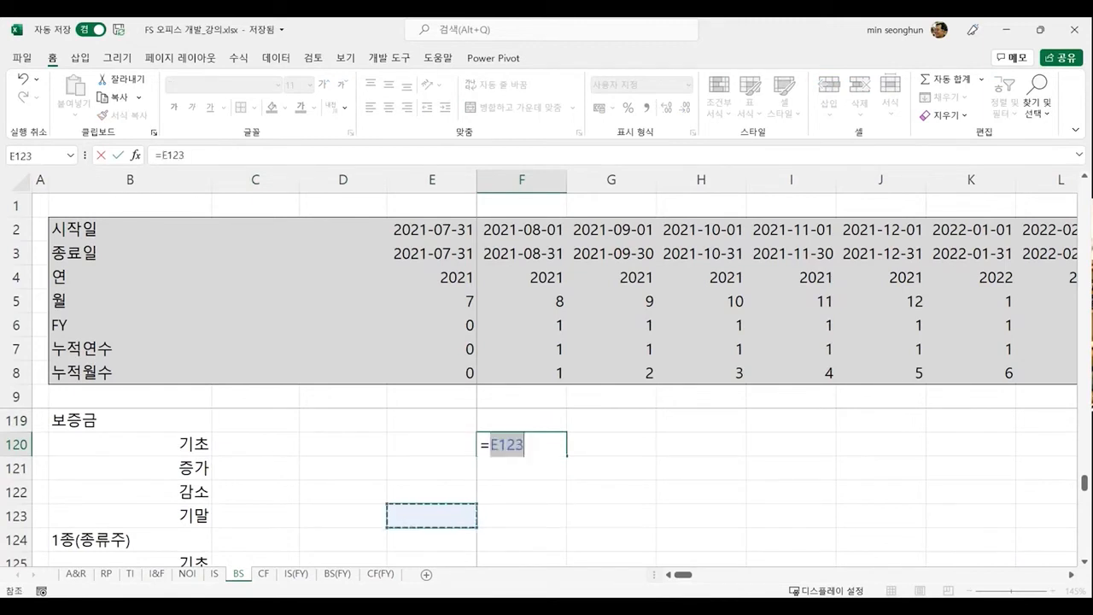
key("Return")
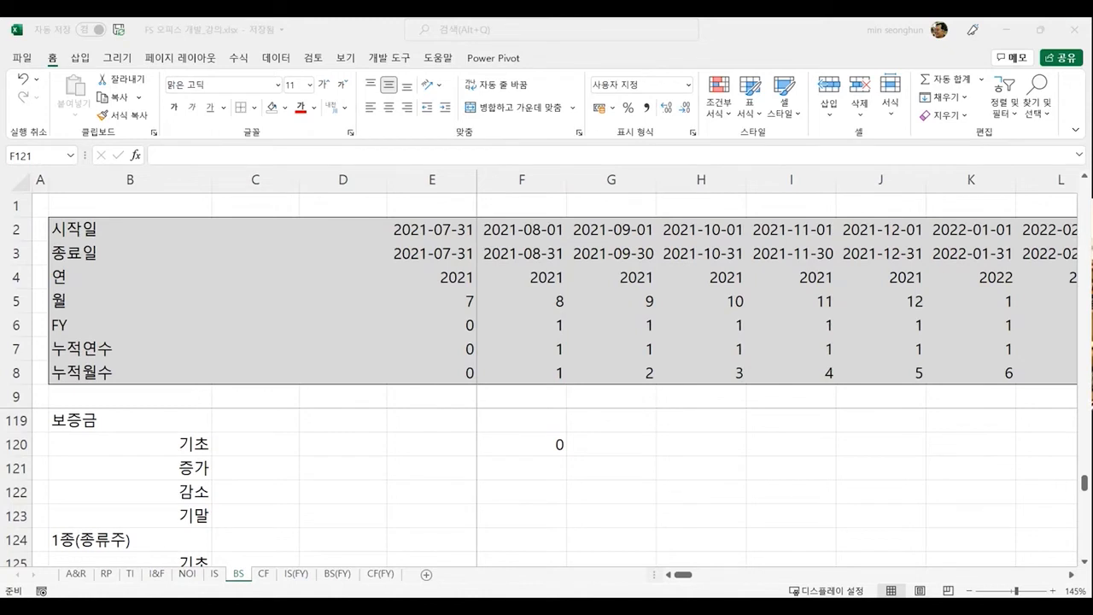
Step: Enter the 보증금 증가 formula in F121 as the I&F sheet's 보증금 (F45) multiplied by the TI sheet's 보유기간 flag (F23)
left_click(528, 471)
scroll(530, 498, "up", 3)
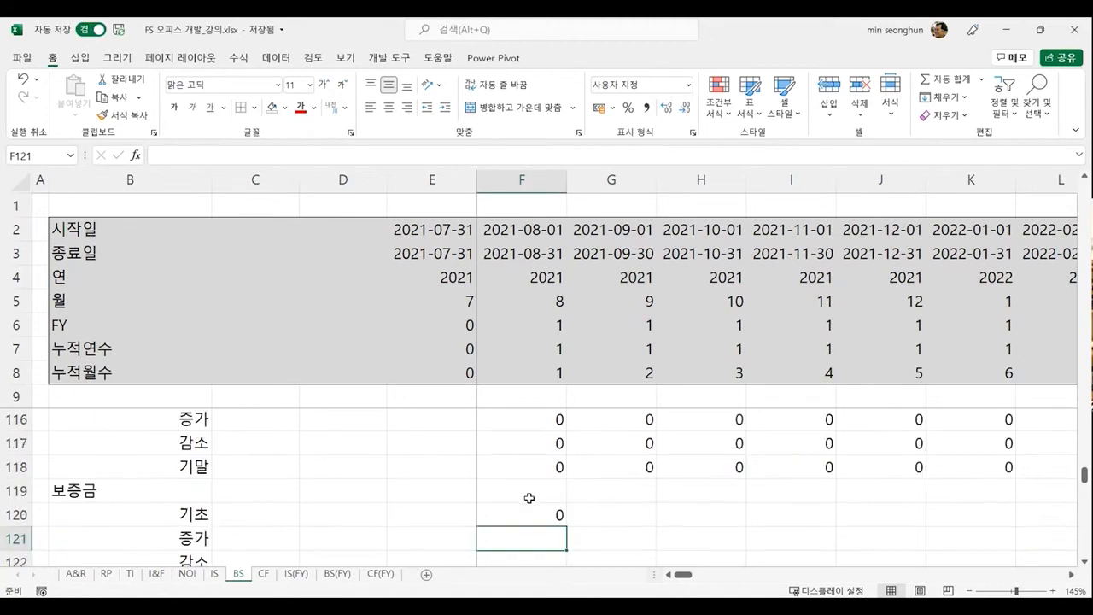
scroll(530, 498, "down", 1)
scroll(529, 498, "up", 5)
scroll(529, 498, "up", 1)
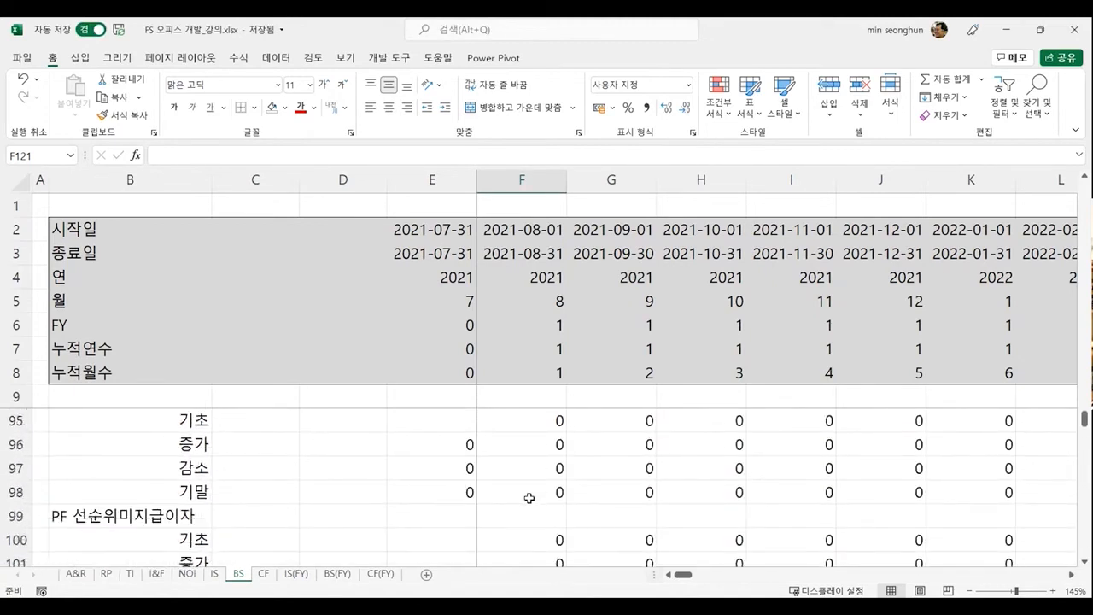
scroll(573, 499, "down", 5)
scroll(575, 501, "down", 3)
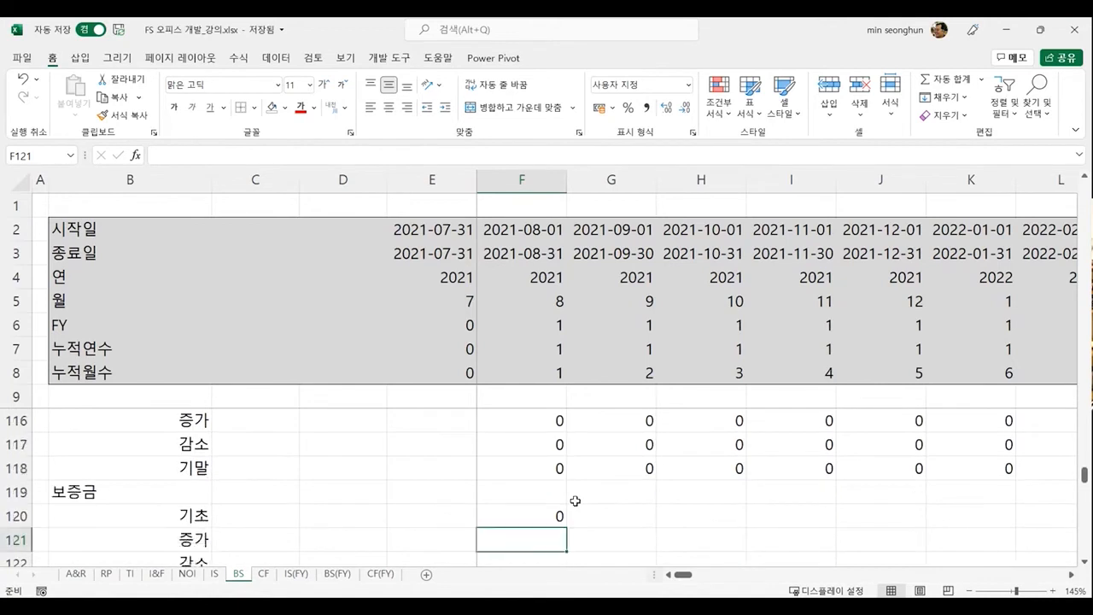
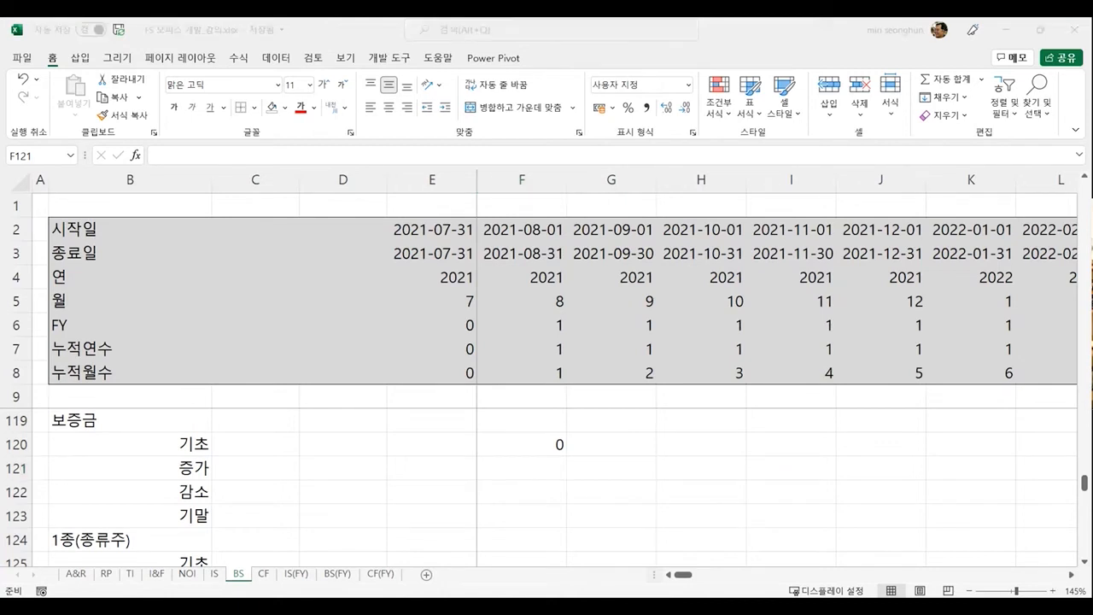
left_click(546, 472)
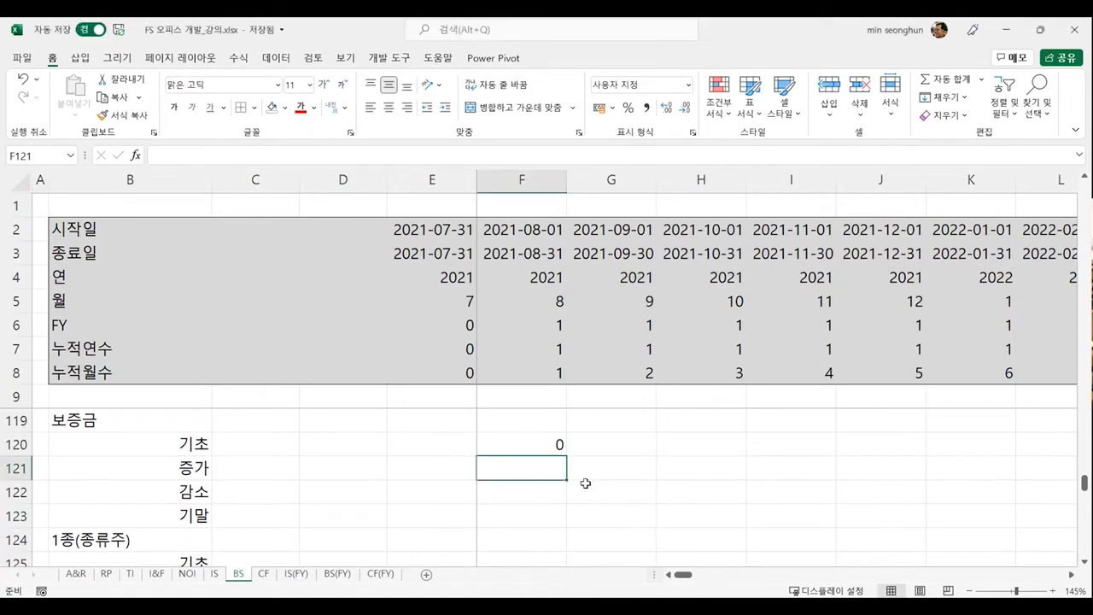
type("=")
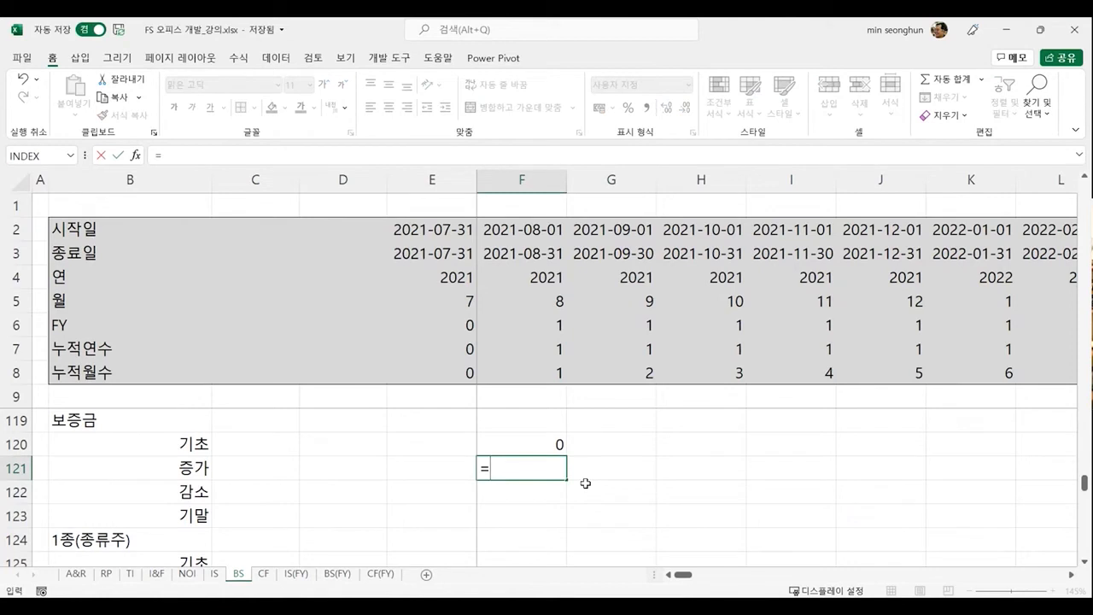
left_click(157, 574)
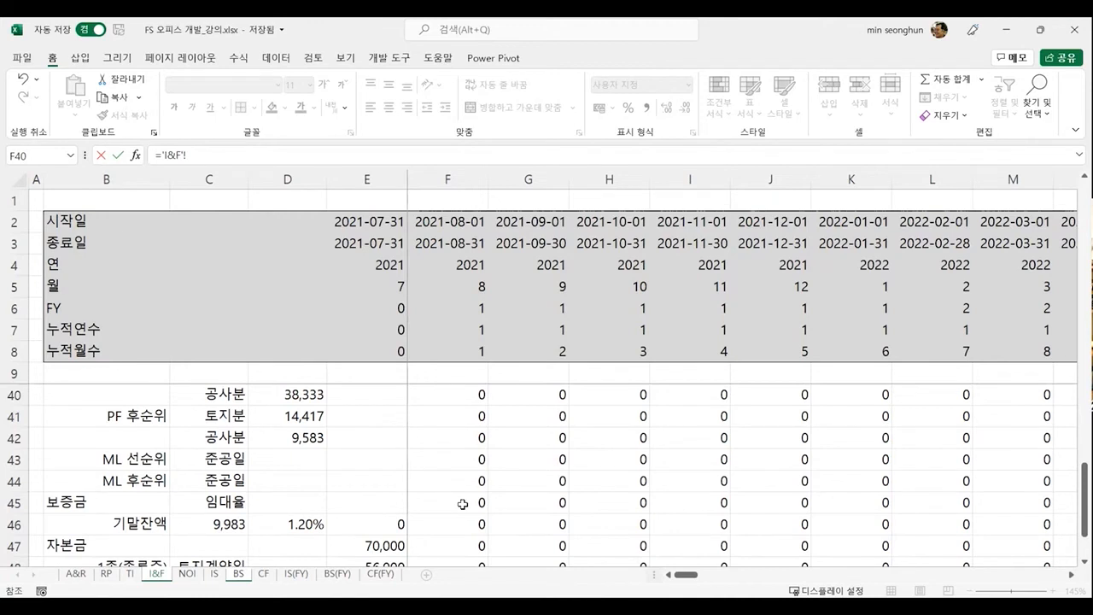
left_click(462, 504)
type("*")
left_click(129, 574)
scroll(462, 430, "up", 8)
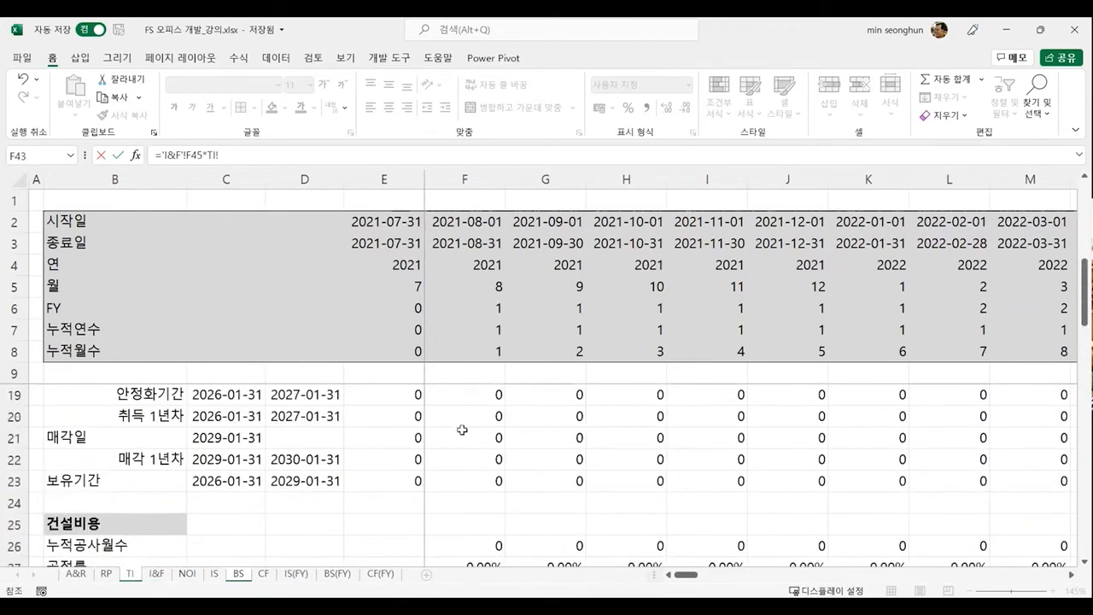
left_click(457, 486)
key("Return")
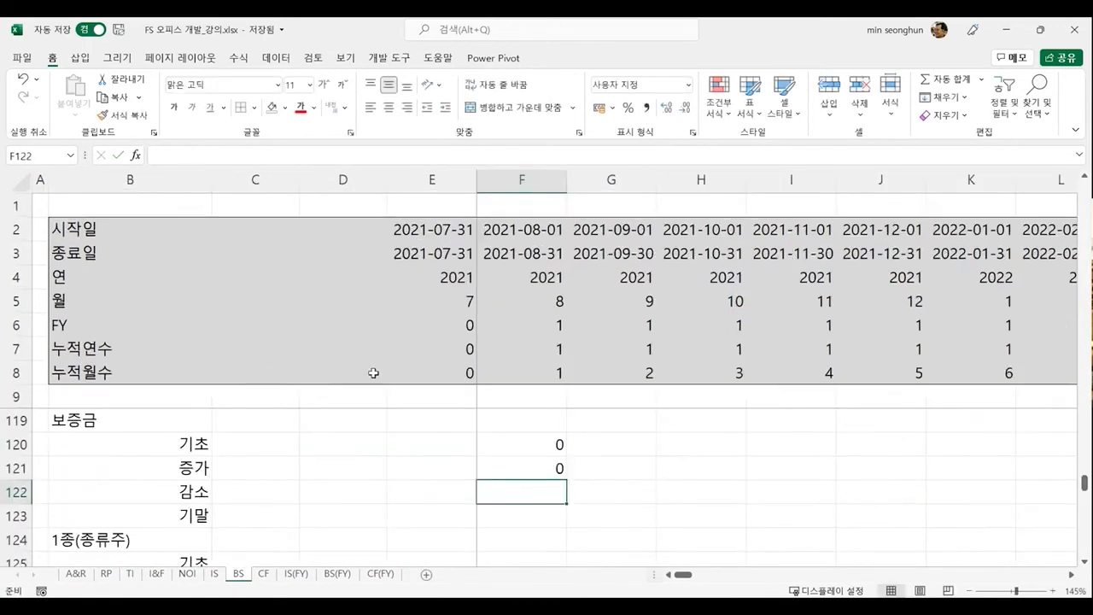
Step: Enter the 보증금 감소 formula =(F120+F121)*TI!F21 in F122, using the 매각일 row on the TI sheet
key("alt+Tab")
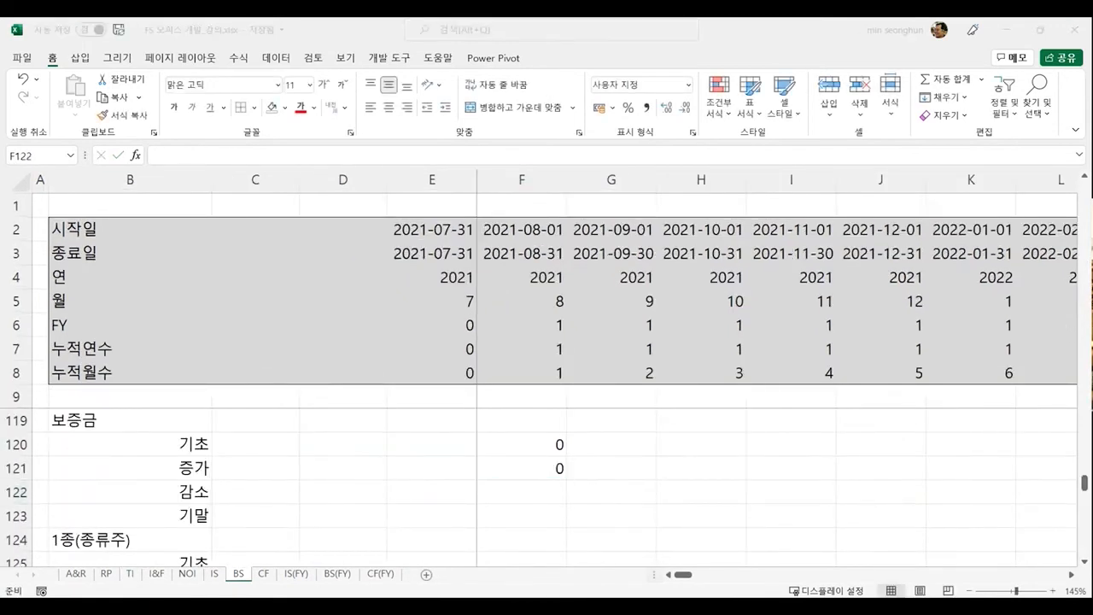
key("alt+Tab")
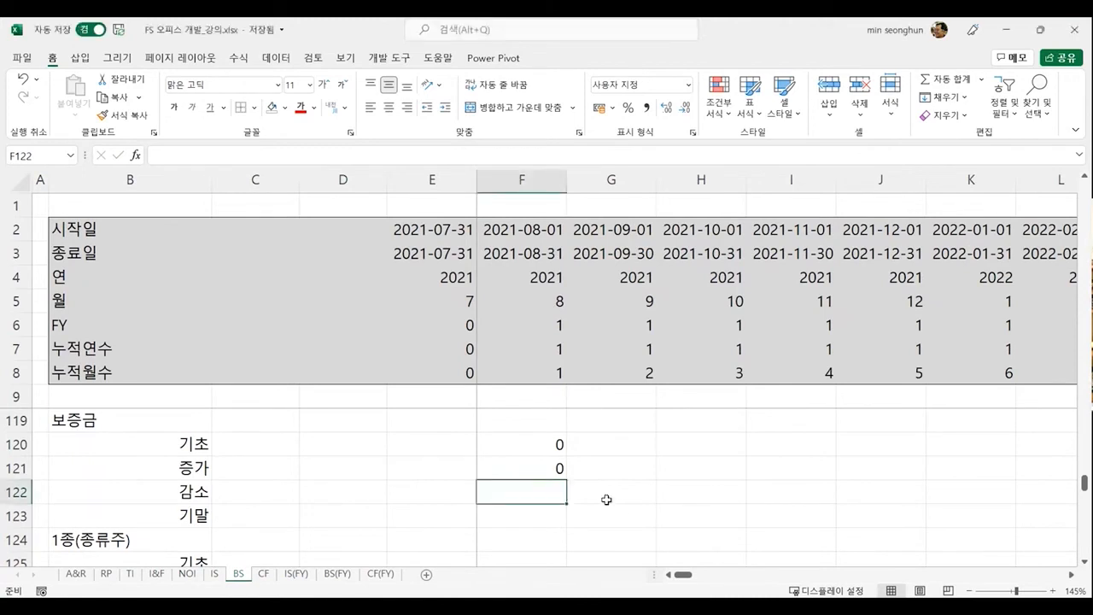
type("=(")
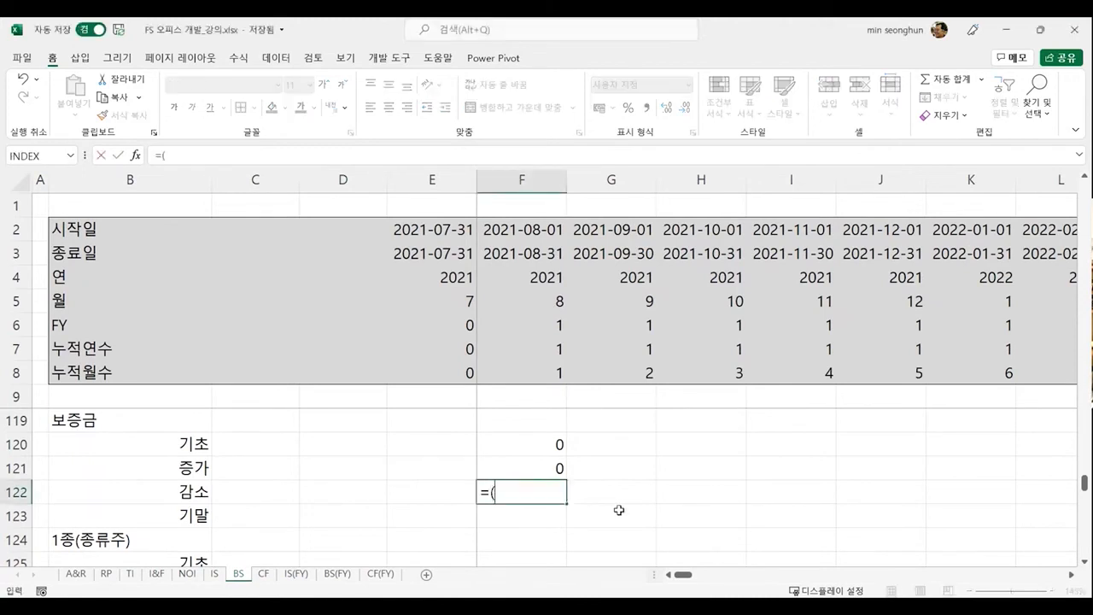
key("Up")
key("Up")
type("+")
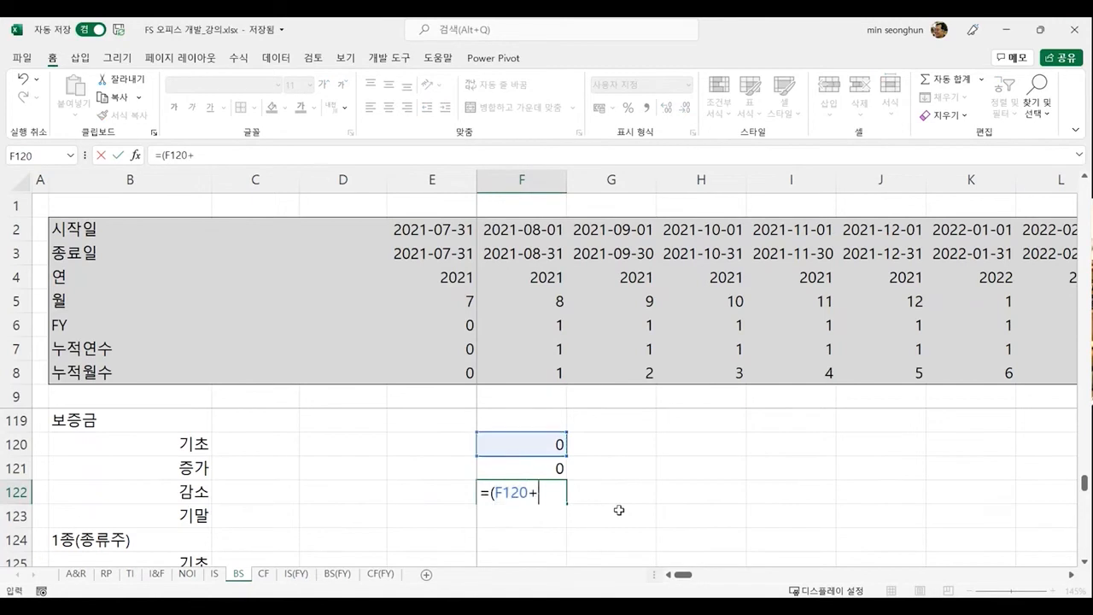
key("Up")
type(")*")
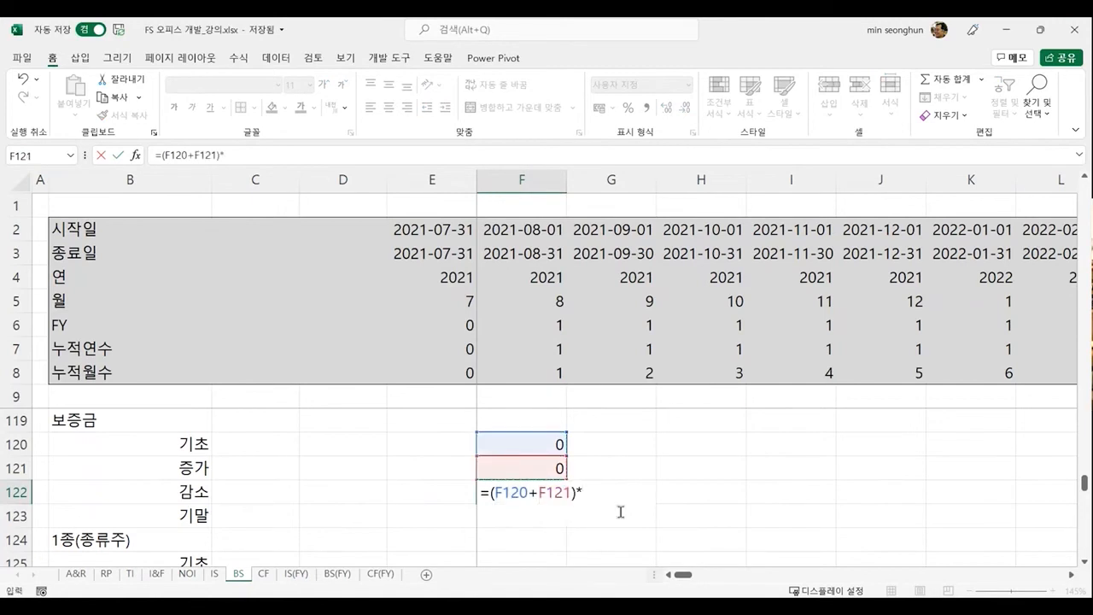
left_click(130, 574)
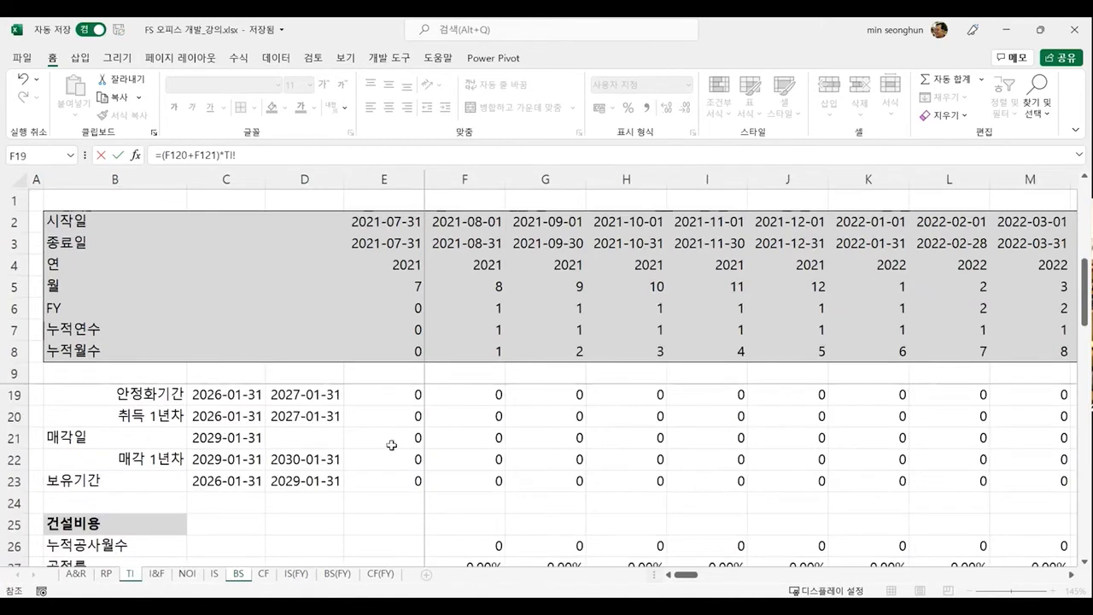
left_click(453, 440)
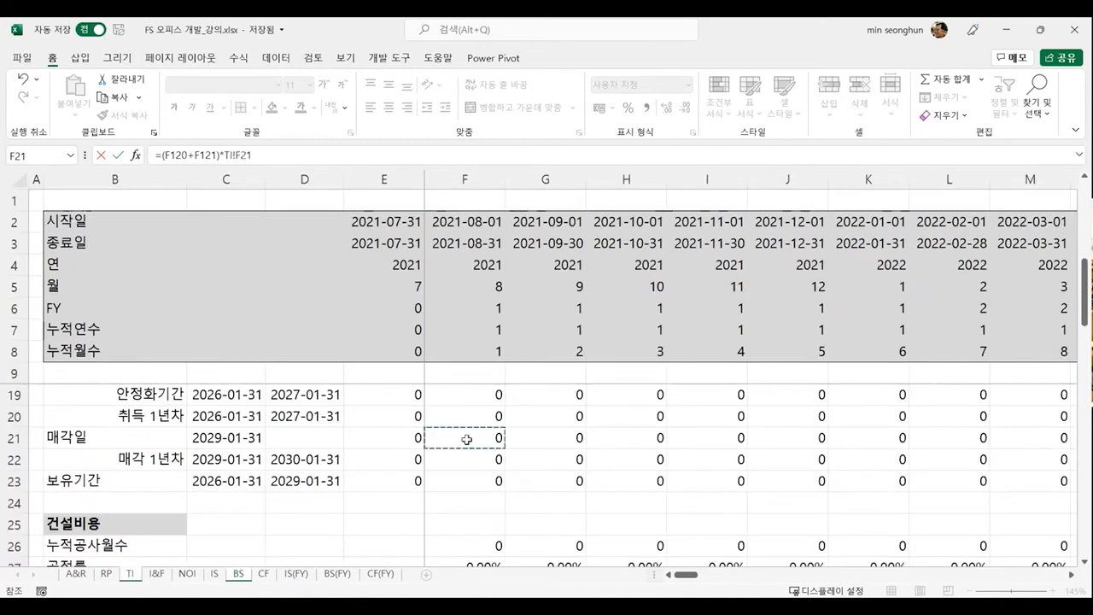
key("Return")
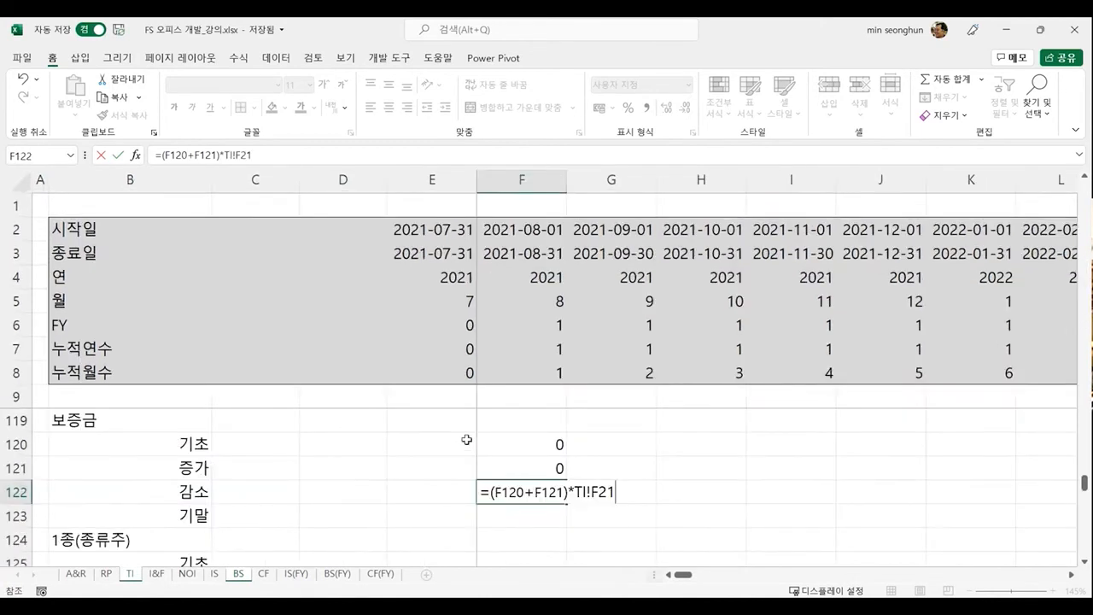
Step: Copy the ML 후순위미지급이자 기말 formula from F118 into the 보증금 기말 cell F123
key("Up")
key("Up")
key("Up")
key("Up")
key("Up")
key("ctrl+c")
key("Down")
key("Down")
key("Down")
key("Down")
key("Down")
key("ctrl+v")
Step: Fill the 보증금 formulas in F120:F123 across the monthly columns through 2032-07
key("Up")
key("Up")
key("Up")
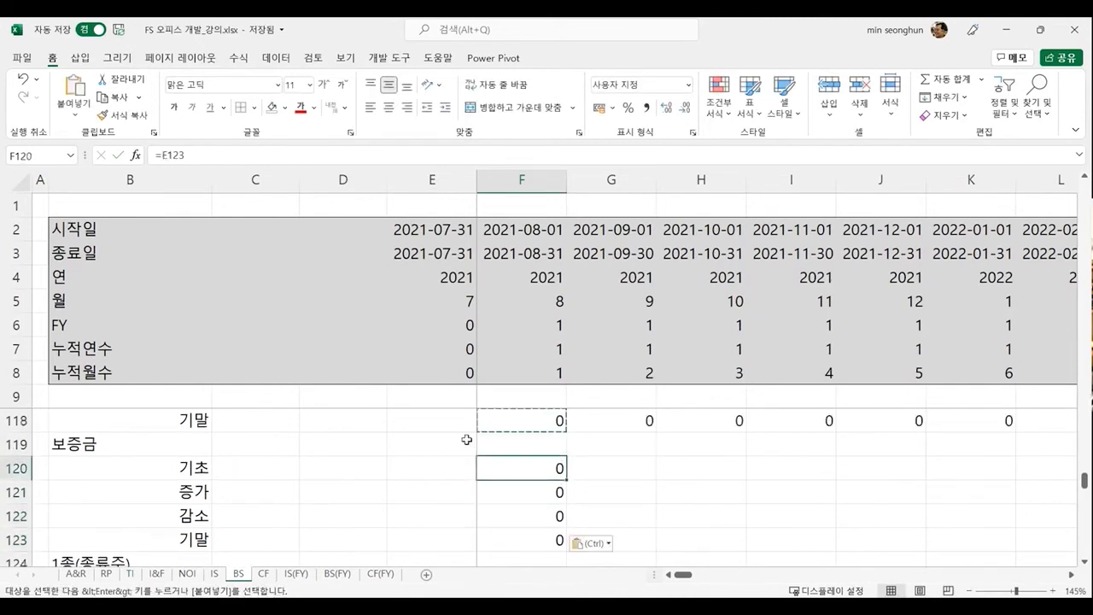
key("shift+Down")
key("shift+Down")
key("shift+Down")
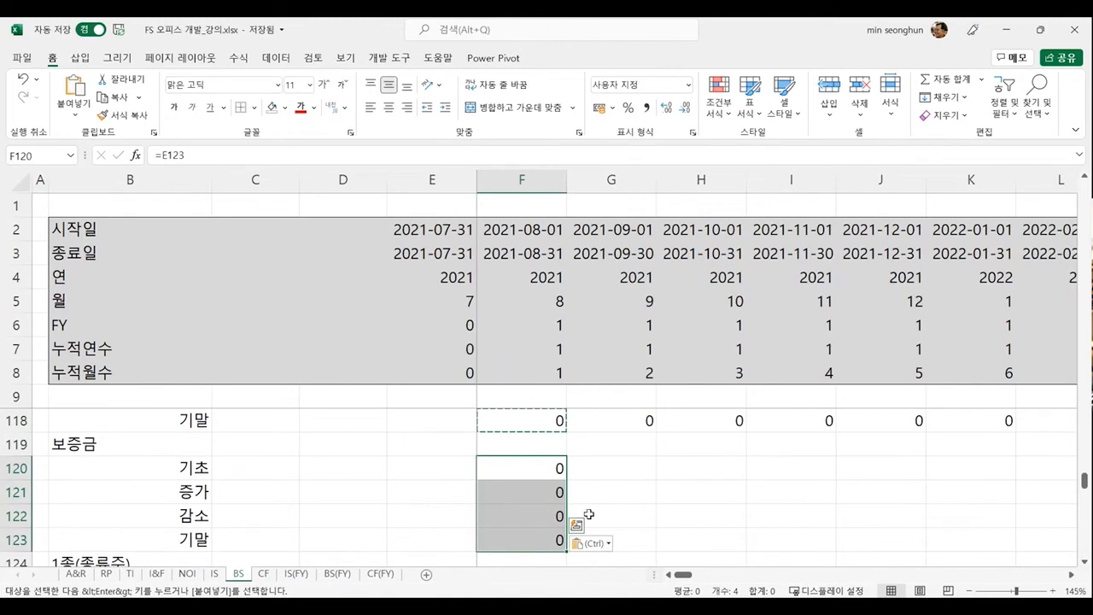
left_click_drag(567, 551, 569, 554)
key("Left")
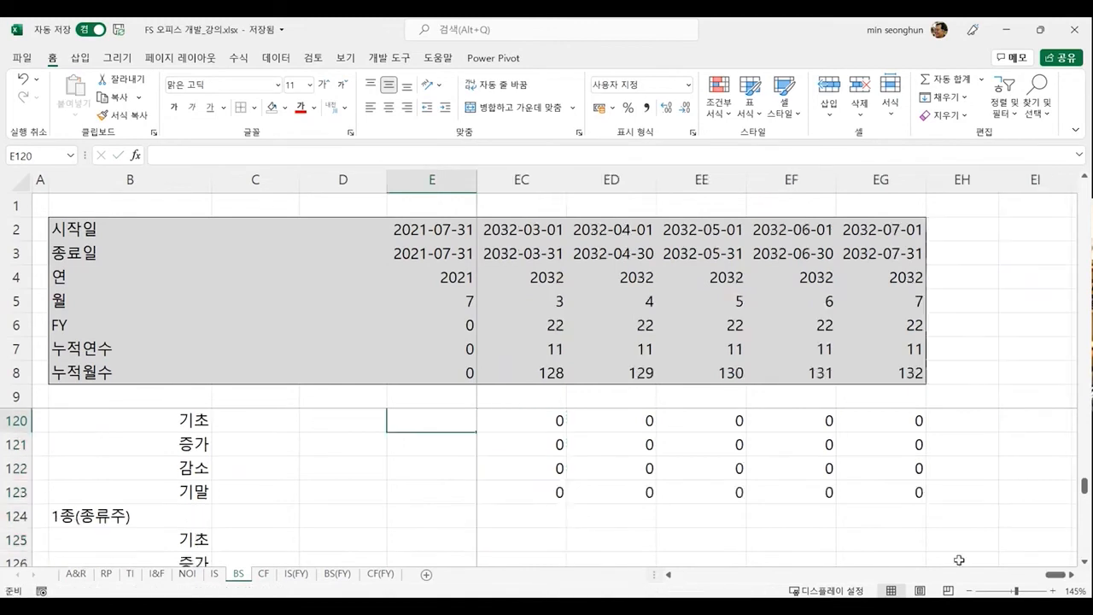
key("Right")
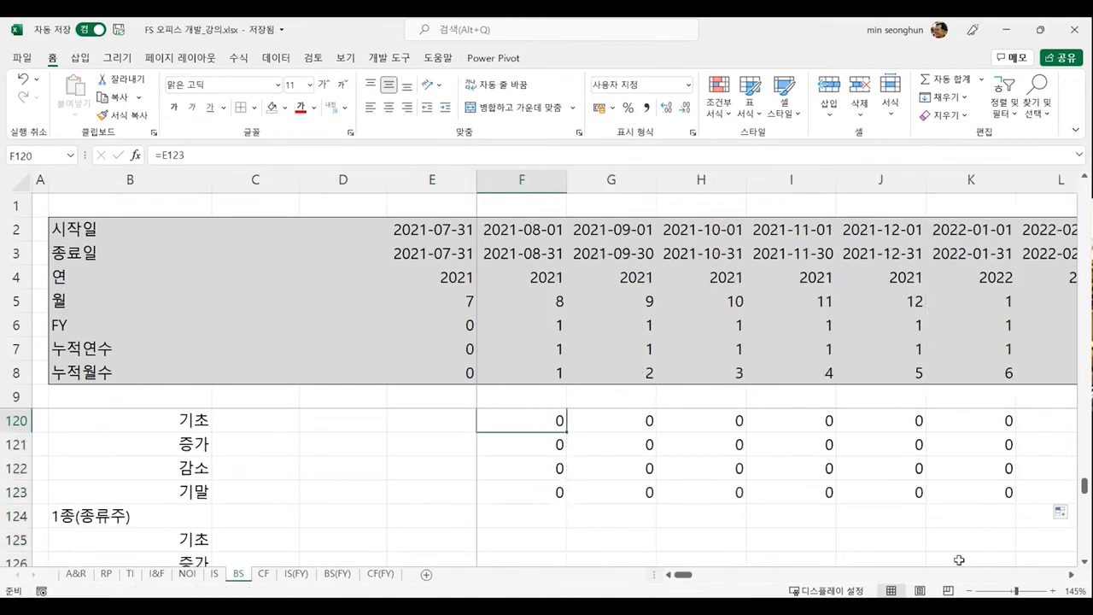
Step: Examine the 보증금 roll-forward rows month by month from 2021-08 to 2026-04 for the first deposit entries
key("Up")
key("Up")
key("Right")
key("Right")
key("Right")
key("Right")
key("Right")
key("Right")
key("Right")
key("Right")
key("Right")
key("Right")
key("Right")
key("Right")
key("Right")
key("Right")
key("Right")
key("Right")
key("Right")
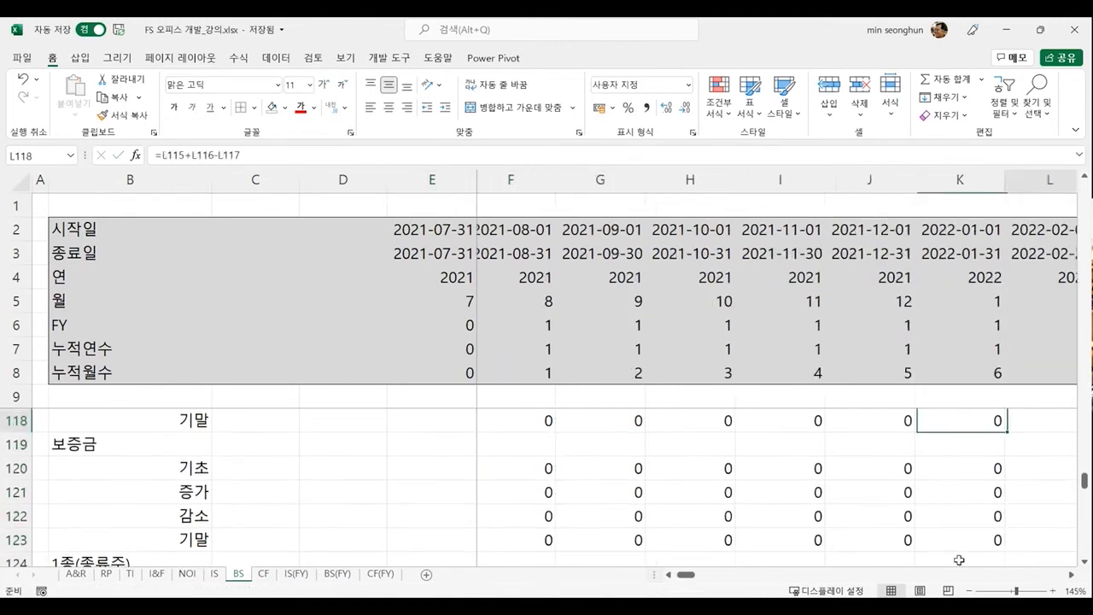
key("Right")
key("Right")
key("Right")
key("Right")
key("Right")
key("Right")
key("Right")
key("Right")
key("Right")
key("Right")
key("Right")
key("Right")
key("Right")
key("Right")
key("Right")
key("Right")
key("Right")
key("Right")
key("Right")
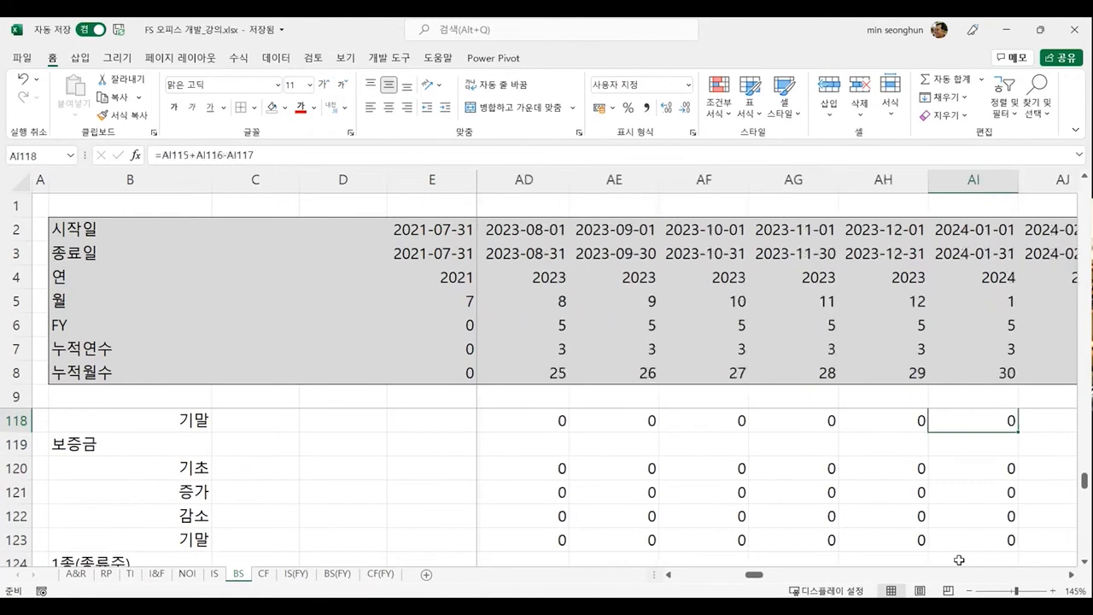
key("Right")
key("Right")
key("Right")
key("Right")
key("Right")
key("Right")
key("Right")
key("Right")
key("Right")
key("Right")
key("Right")
key("Right")
key("Right")
key("Right")
key("Right")
key("Right")
key("Right")
key("Right")
key("Right")
key("Right")
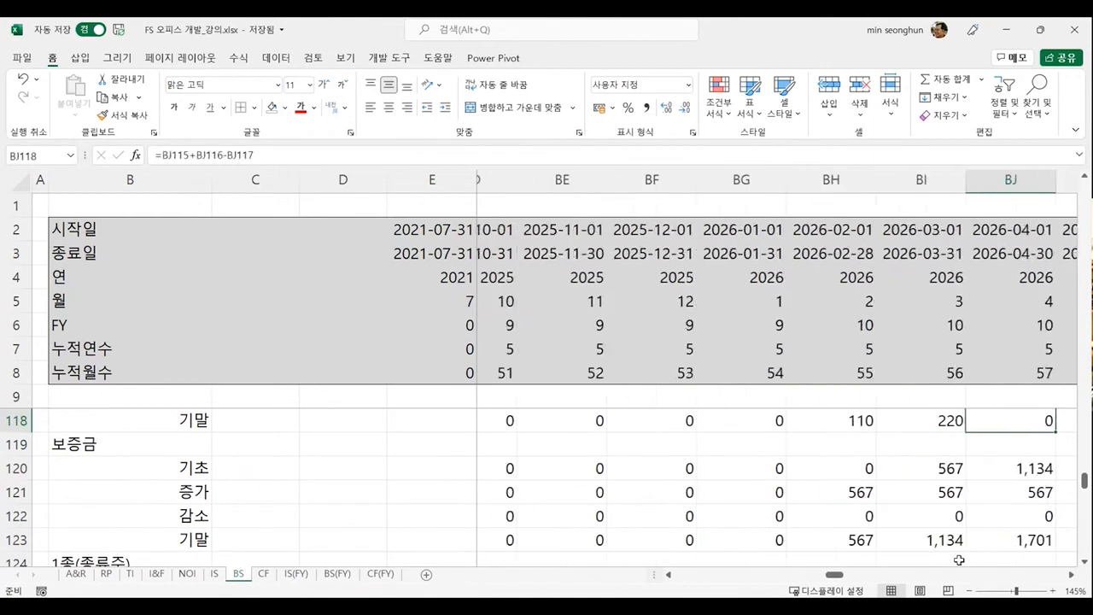
Step: Check the 보증금 기초, 증가, 감소 and 기말 rows for 2026-05 and compare them with the preceding months
key("Up")
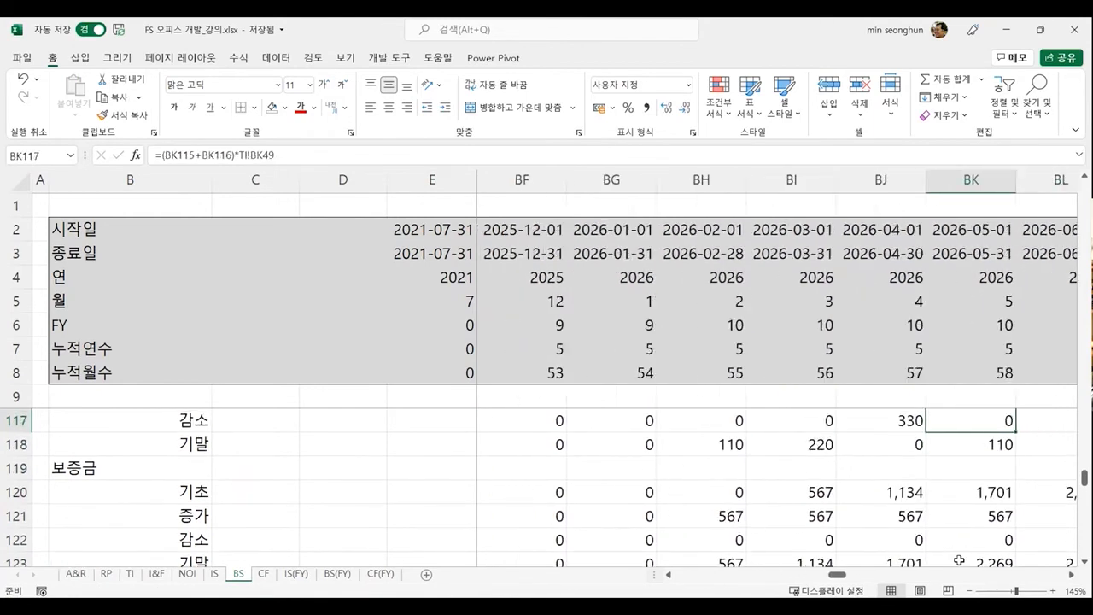
key("Down")
key("Down")
key("Down")
key("Down")
key("Down")
key("Down")
key("Down")
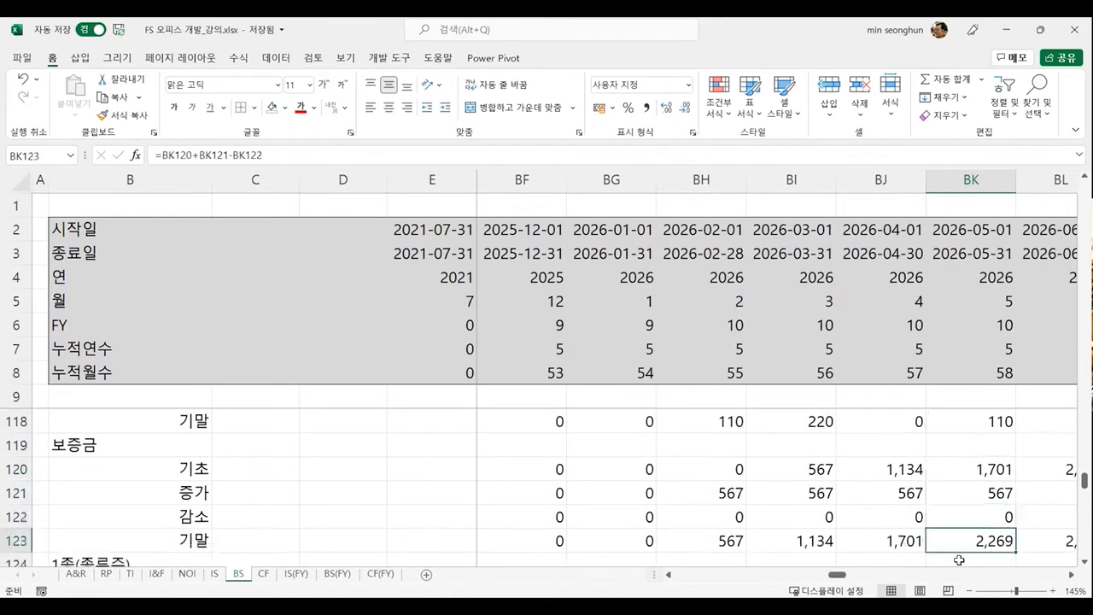
key("Up")
key("Up")
key("Up")
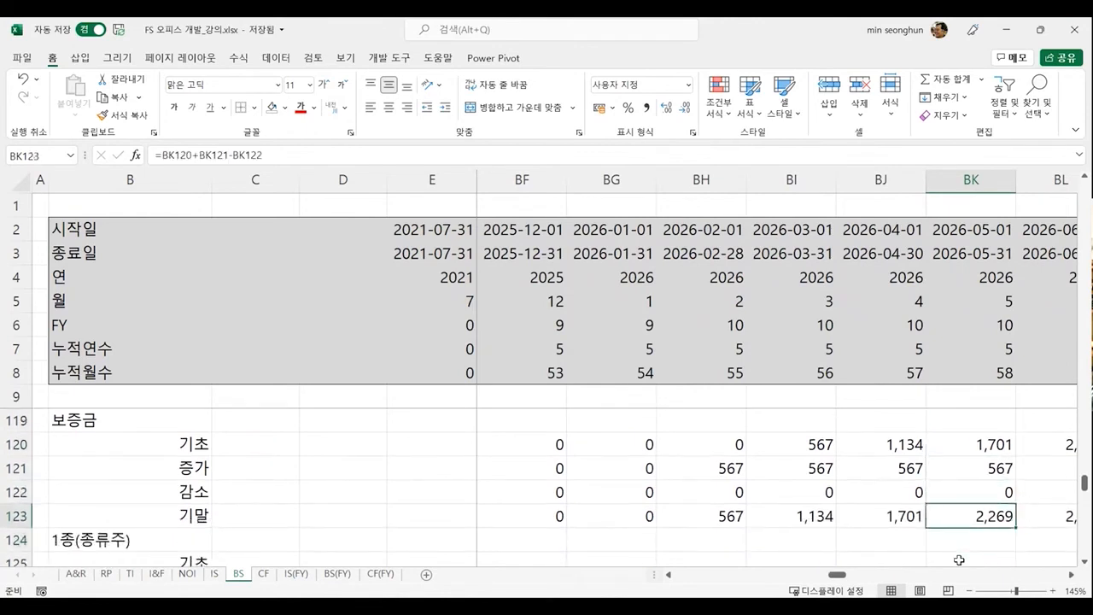
Step: Review the 보증금 증가 row and its effect on the 기말 balance from 2026-06 through 2027-08
key("Right")
key("Right")
key("Right")
key("Right")
key("Right")
key("Right")
key("Right")
key("Right")
key("Right")
key("Right")
key("Right")
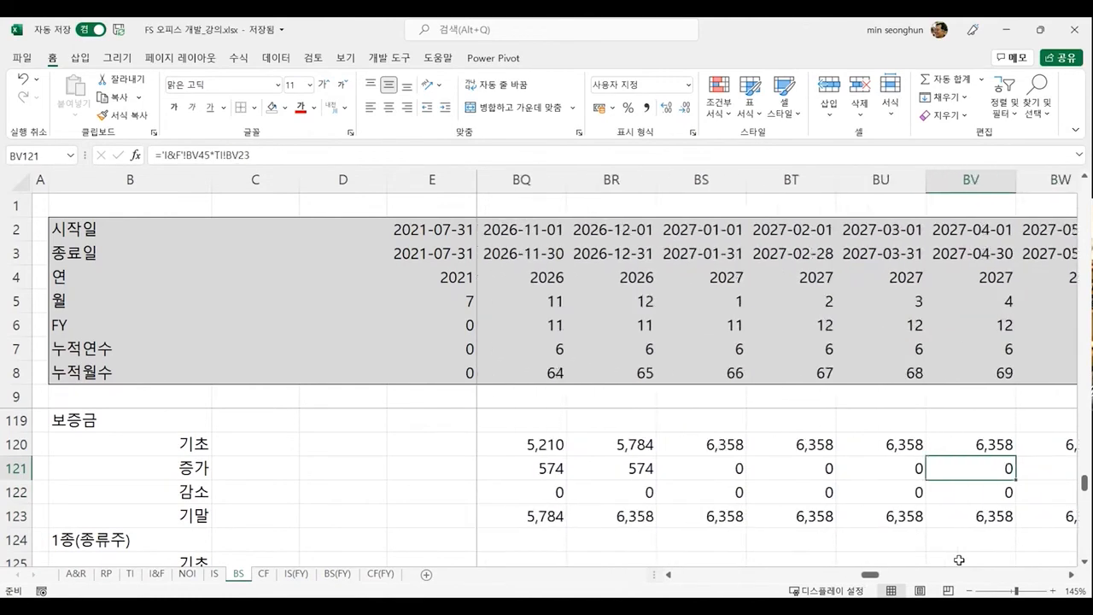
key("Left")
key("Left")
key("Left")
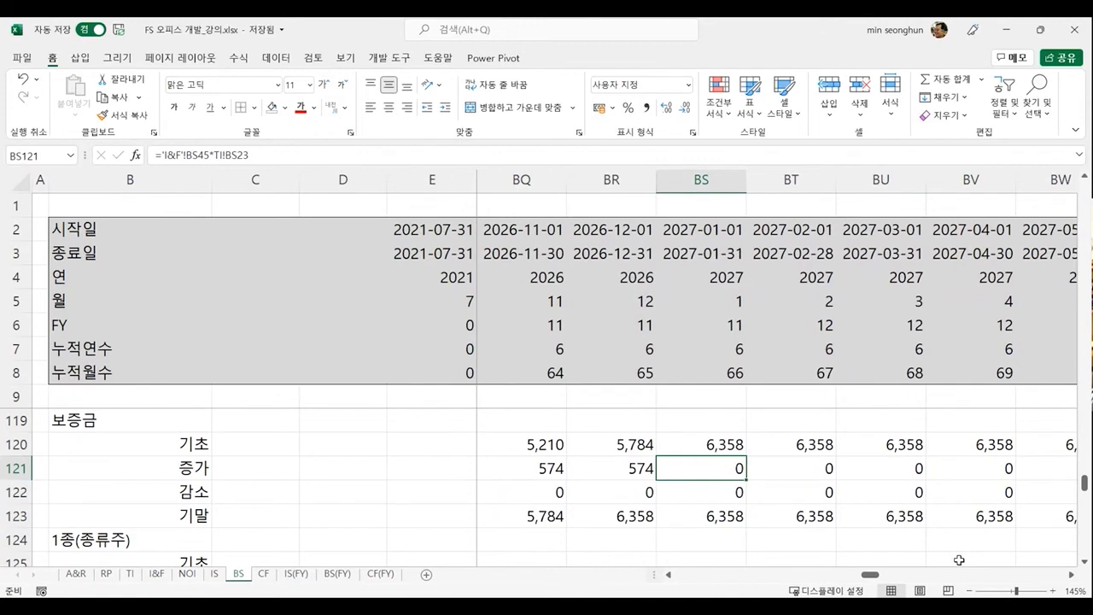
key("Right")
key("Right")
key("Right")
key("Right")
key("Right")
key("Right")
key("Right")
key("Right")
key("Right")
key("Left")
key("Left")
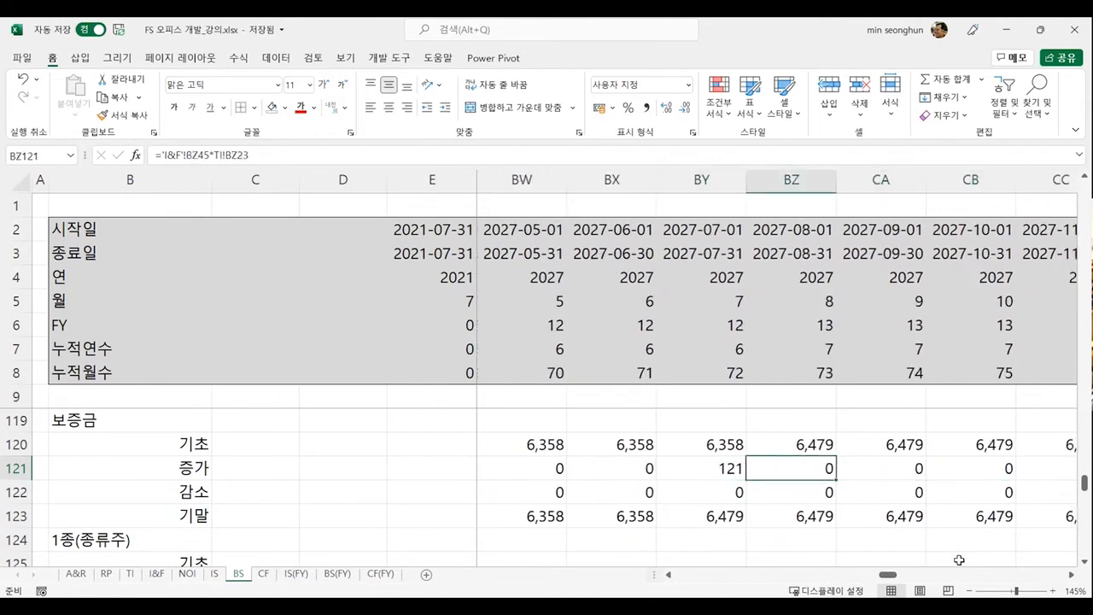
Step: Check the 보증금 schedule from 2027-09 through early 2029, including the 감소 and 기말 rows around 2029-01
key("Right")
key("Right")
key("Right")
key("Right")
key("Right")
key("Right")
key("Right")
key("Right")
key("Right")
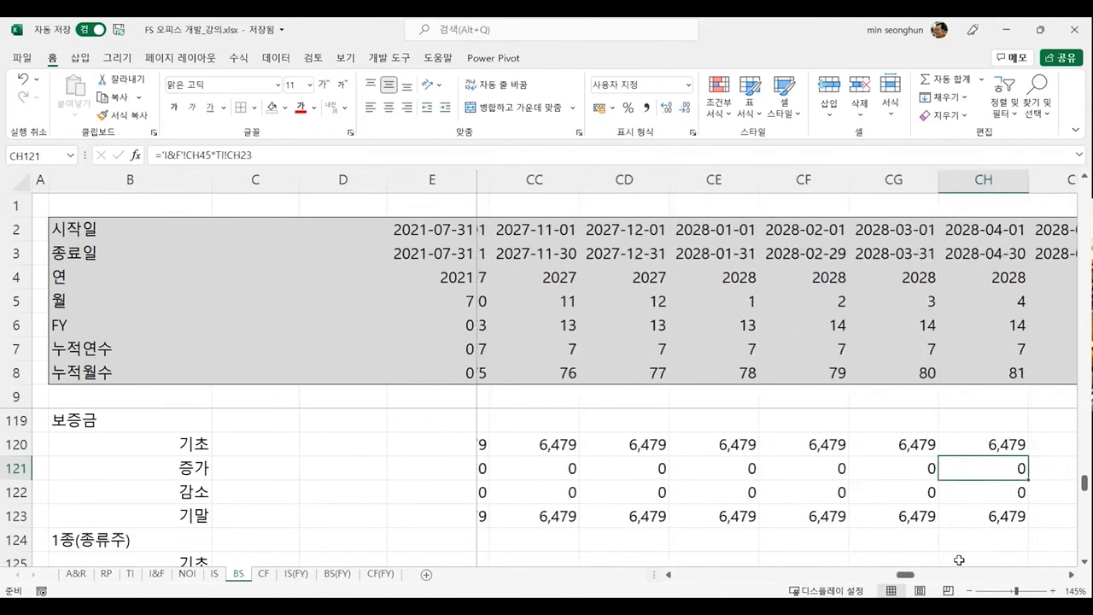
key("Right")
key("Right")
key("Right")
key("Right")
key("Right")
key("Right")
key("Right")
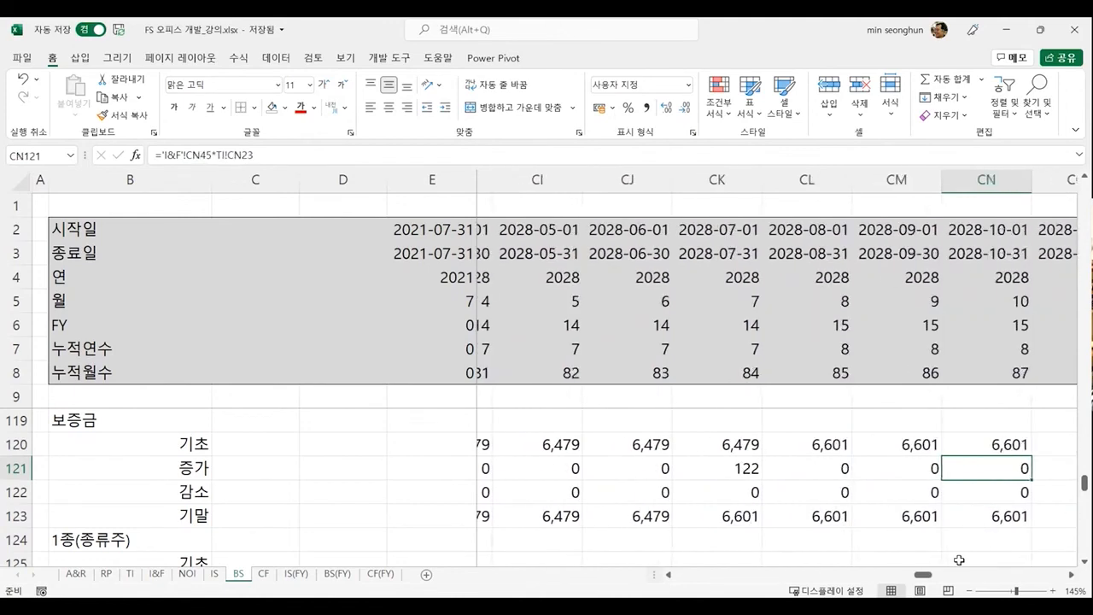
key("Right")
key("Right")
key("Right")
key("Right")
key("Right")
key("Right")
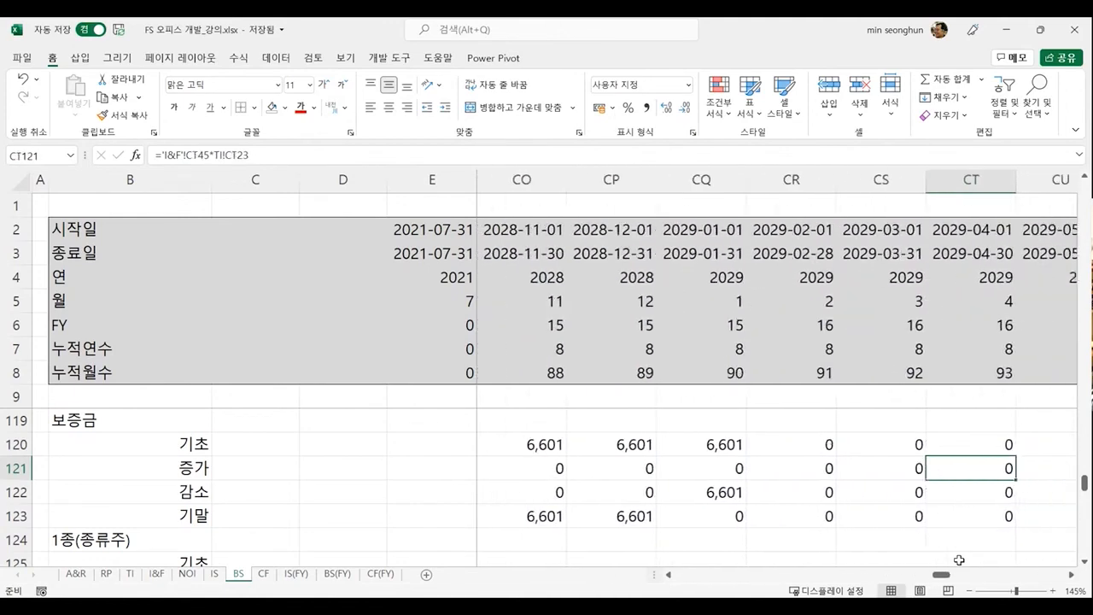
key("Left")
key("Left")
key("Left")
key("Left")
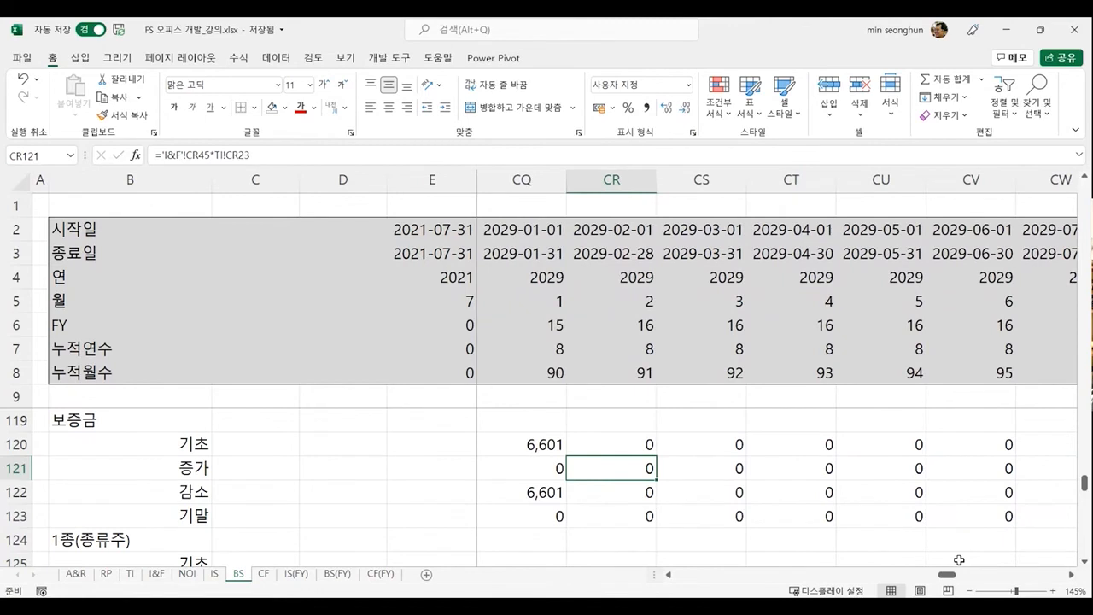
key("Up")
key("Up")
key("Up")
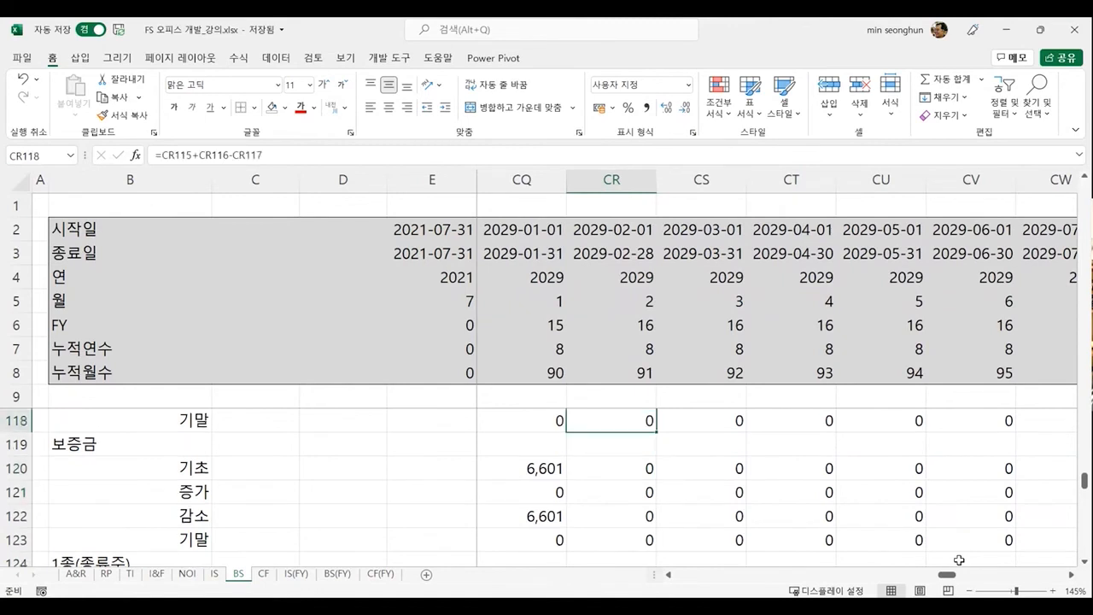
Step: Check the end of the 보증금 schedule around 2028-10 to 2029-06 and the 1종(종류주) rows below it
key("Down")
key("Down")
key("Down")
key("Down")
key("Down")
key("Down")
key("Down")
key("Down")
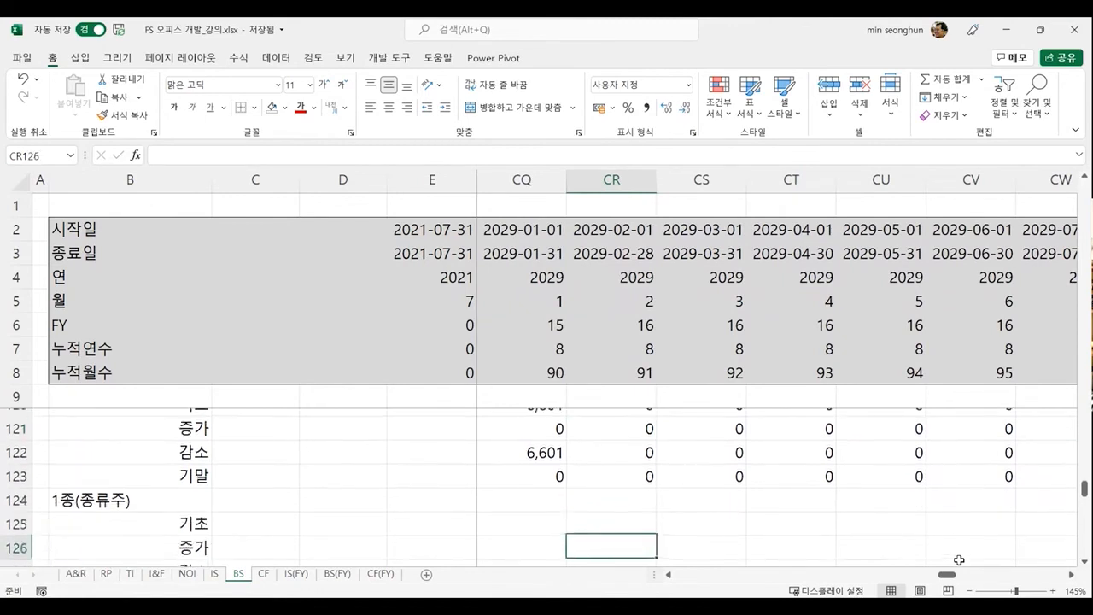
key("Left")
key("Left")
key("Left")
key("Left")
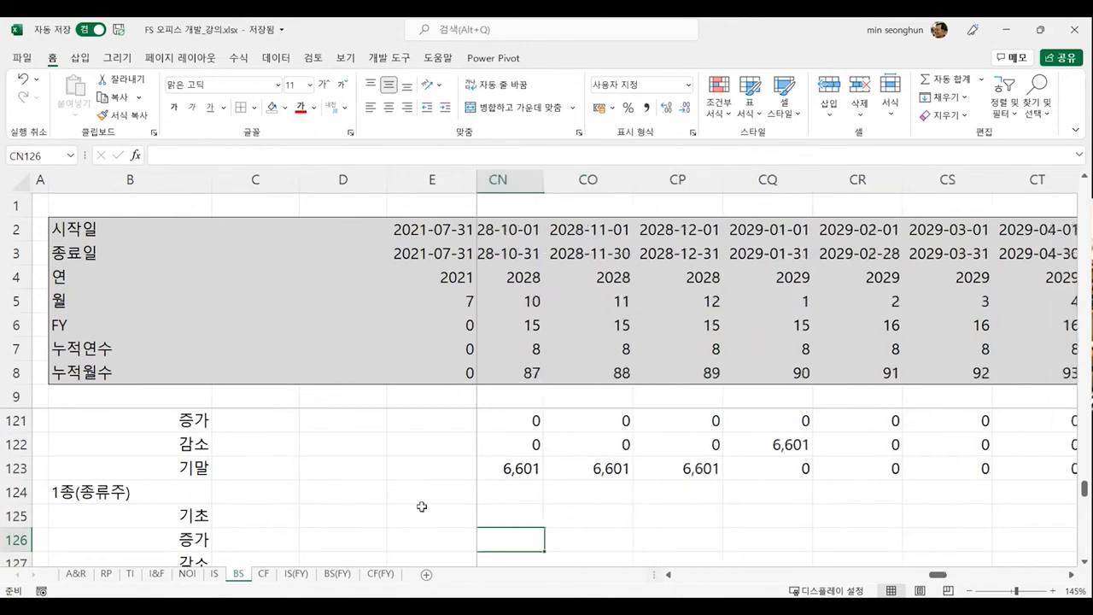
Step: Look back through the 2021-07-31 column of the detailed schedules, from 1종(종류주) up past the ML 차입금 blocks
left_click(401, 498)
key("Right")
key("Left")
key("Up")
key("Up")
key("Up")
key("Up")
key("Up")
key("Up")
key("Up")
key("Up")
key("Up")
key("Up")
key("Up")
key("Up")
key("Up")
key("Up")
key("Up")
key("Up")
key("Up")
key("Up")
key("Up")
key("Up")
key("Up")
key("Up")
key("Up")
key("Up")
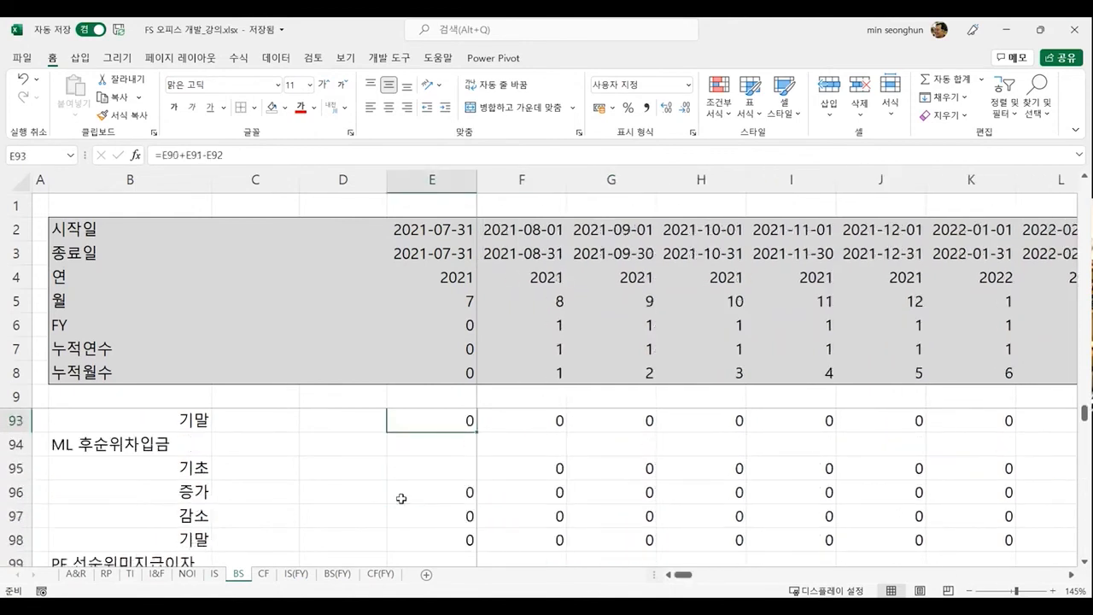
key("Down")
key("Down")
key("Up")
key("Up")
key("Up")
key("Up")
key("Up")
key("Up")
key("Up")
key("Up")
key("Up")
key("Up")
key("Up")
key("Up")
key("Up")
key("Up")
key("Up")
key("Up")
key("Up")
key("Up")
key("Up")
key("Up")
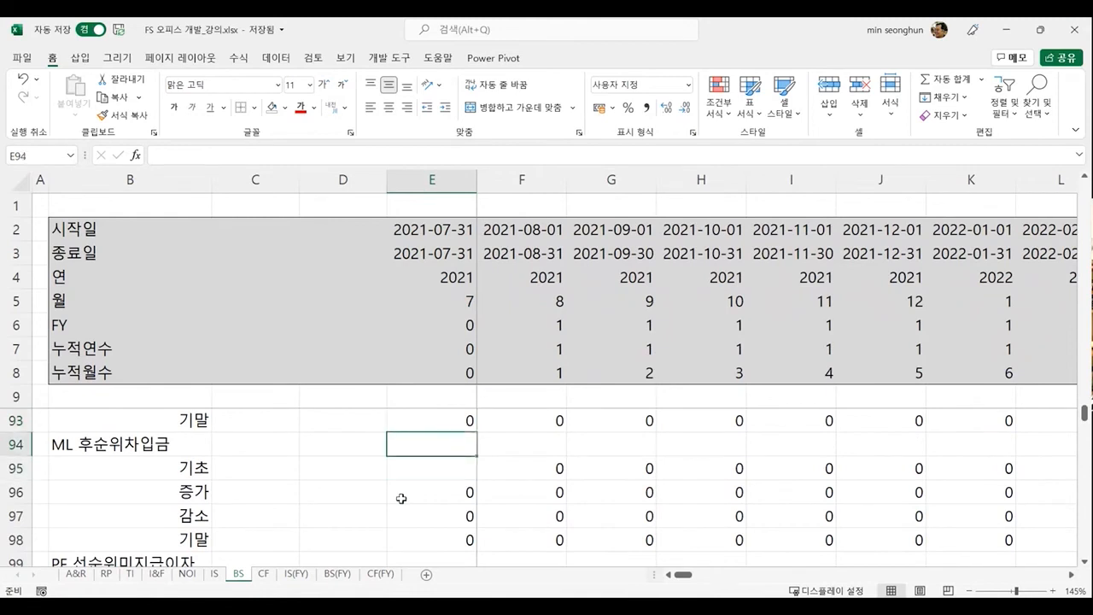
Step: Look over the 2021-07-31 balance sheet lines for 자산, 부채 and 자본 to find the unlinked 고정부채 items
key("Up")
key("Up")
key("Up")
key("Up")
key("Up")
key("Up")
key("Up")
key("Up")
key("Up")
key("Up")
key("Up")
key("Up")
key("Up")
key("Up")
key("Up")
key("Up")
key("Up")
key("Up")
key("Up")
key("Up")
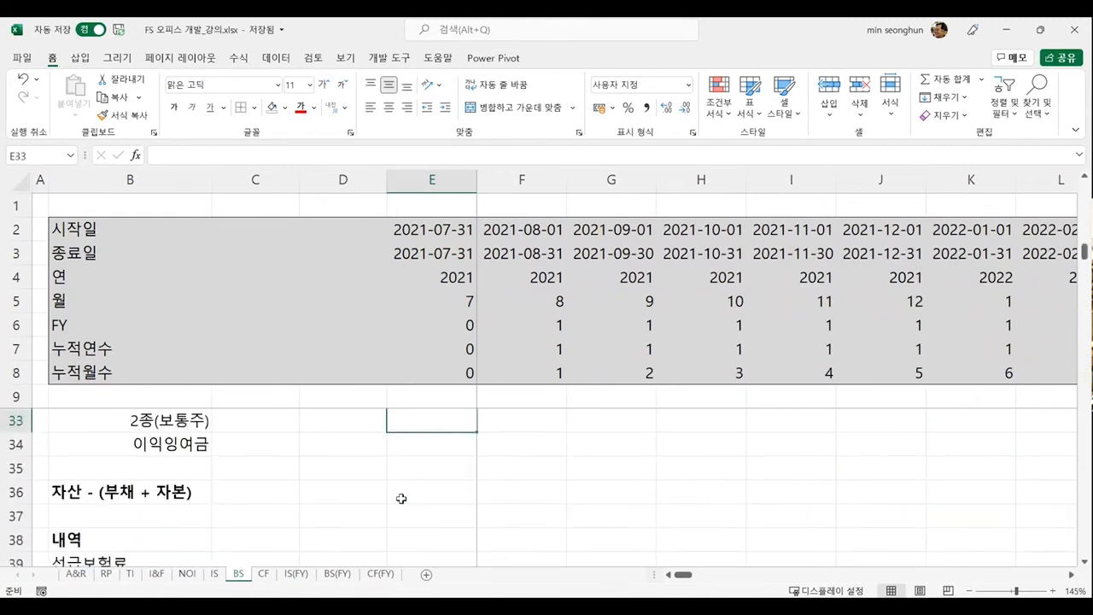
key("Down")
key("Down")
key("Down")
key("Down")
key("Down")
key("Down")
key("Down")
key("Down")
key("Down")
key("Down")
key("Down")
key("Down")
key("Down")
key("Down")
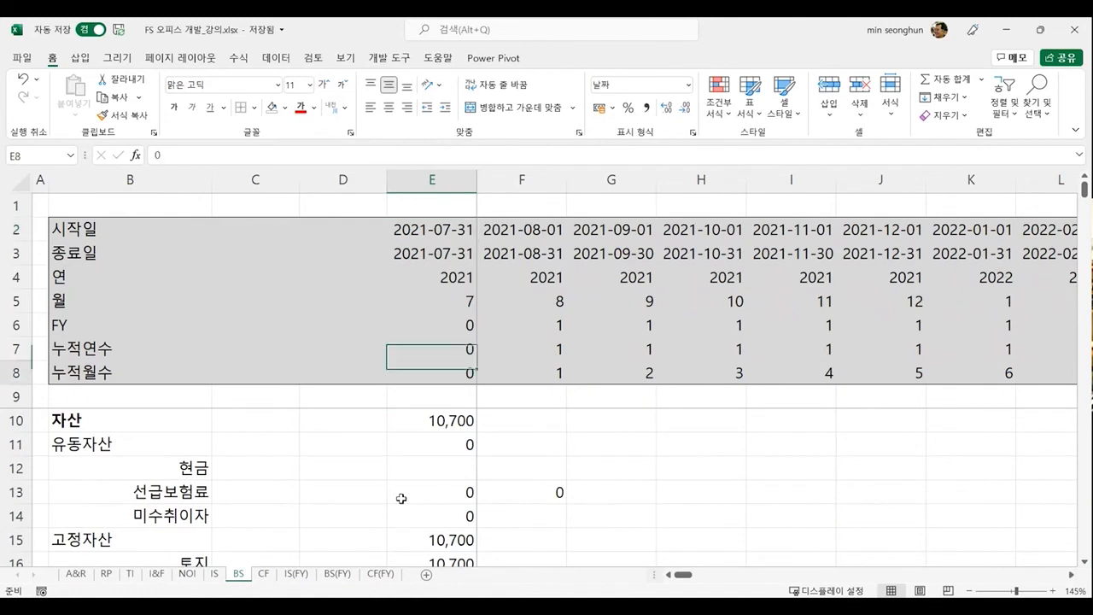
key("Down")
key("Down")
key("Down")
key("Down")
key("Down")
key("Down")
key("Down")
key("Down")
key("Down")
key("Down")
key("Down")
key("Down")
key("Up")
key("Up")
key("Up")
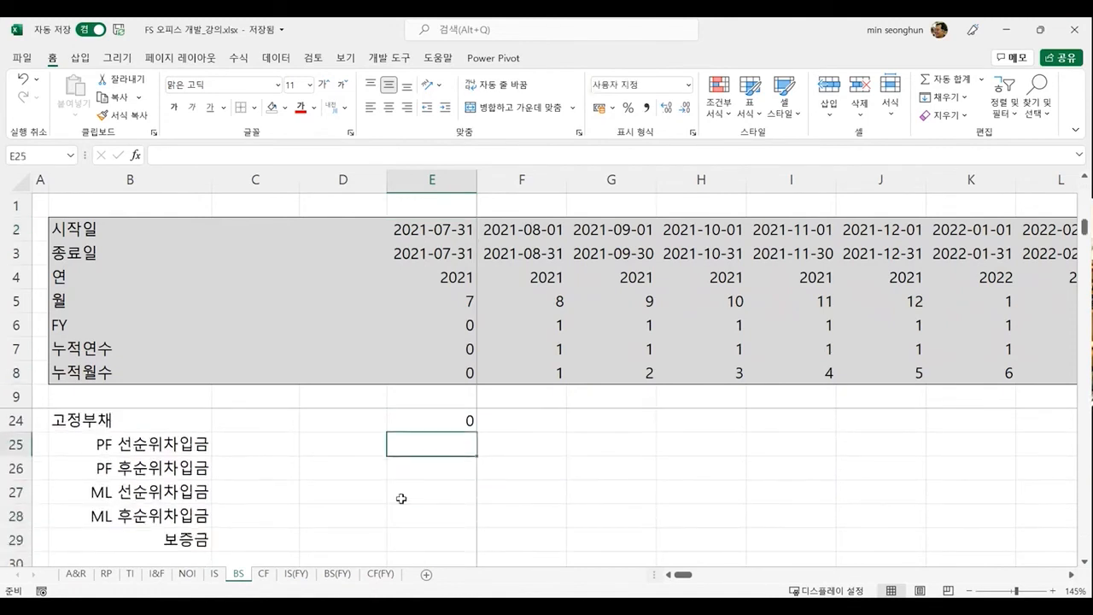
Step: Link the 2021-07-31 PF 선순위차입금 and PF 후순위차입금 lines (E25, E26) to their 기말 balances in E83 and E88
type("=")
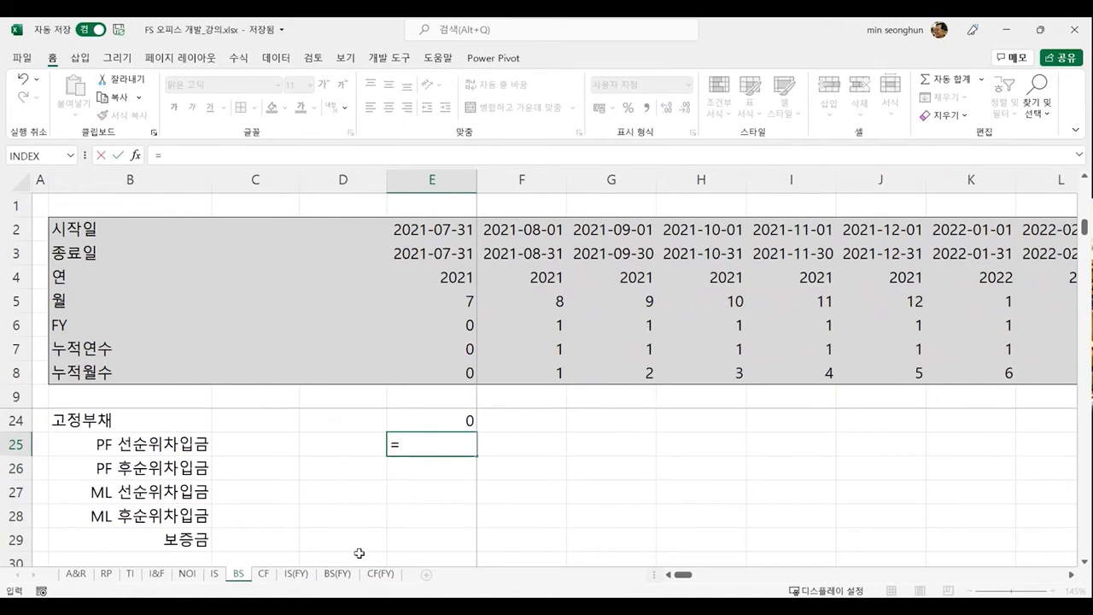
scroll(419, 504, "down", 18)
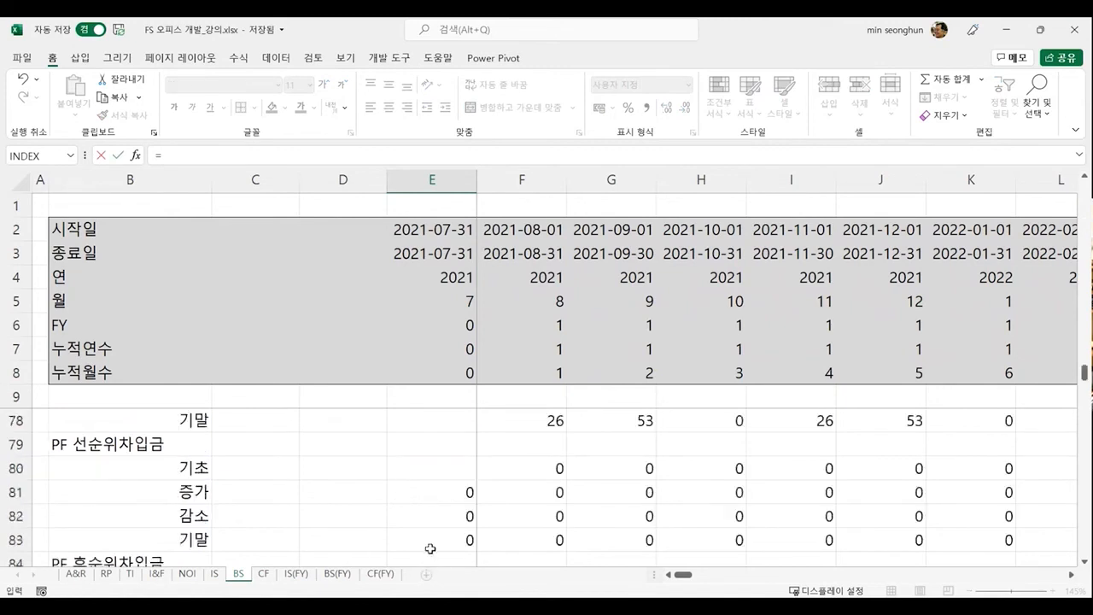
left_click(433, 541)
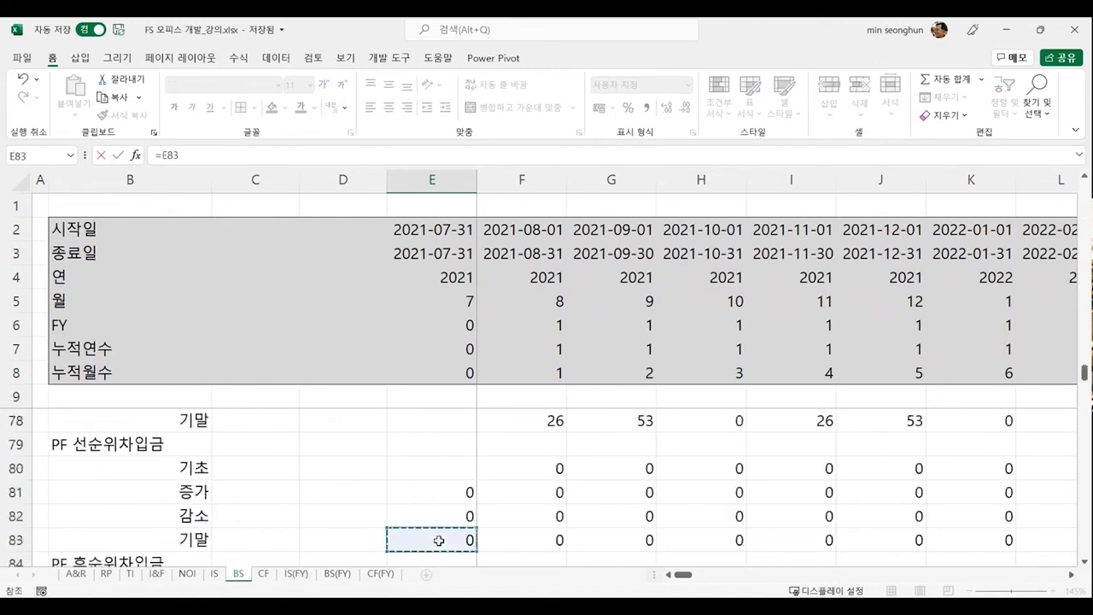
key("Return")
type("=")
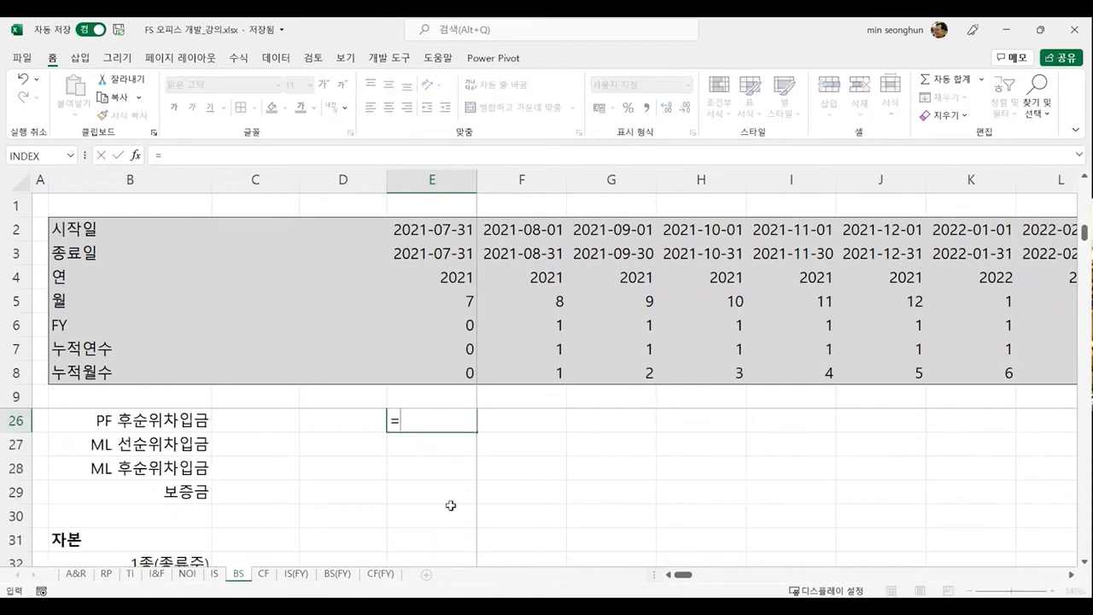
scroll(451, 506, "down", 19)
left_click(445, 543)
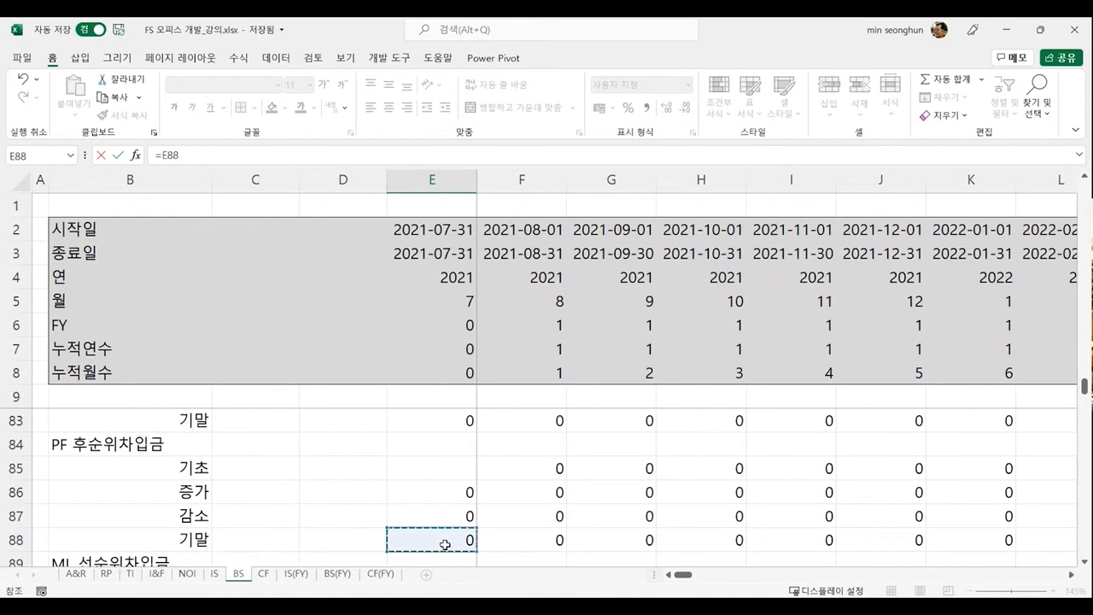
key("Return")
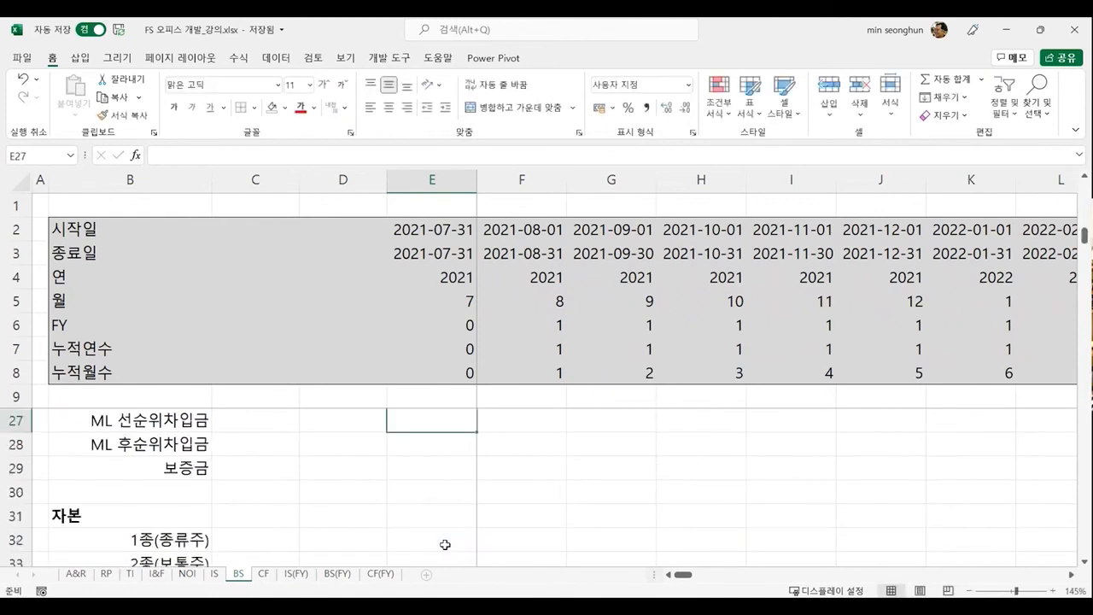
Step: Link the 2021-07-31 ML 선순위차입금 and ML 후순위차입금 lines (E27, E28) to their 기말 balances in E93 and E98
type("=")
scroll(445, 544, "down", 20)
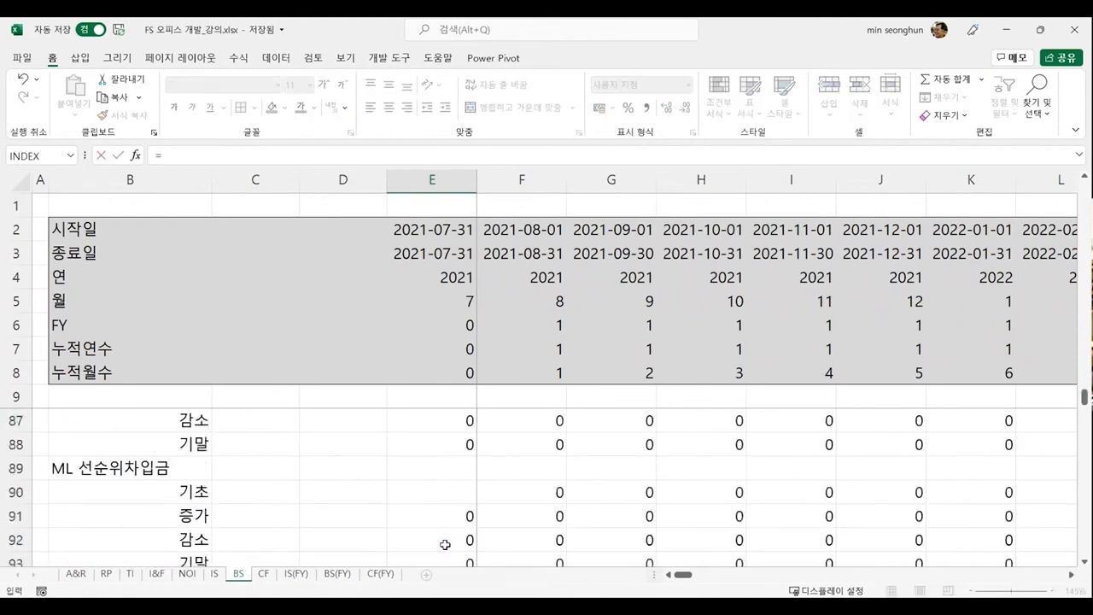
left_click(437, 493)
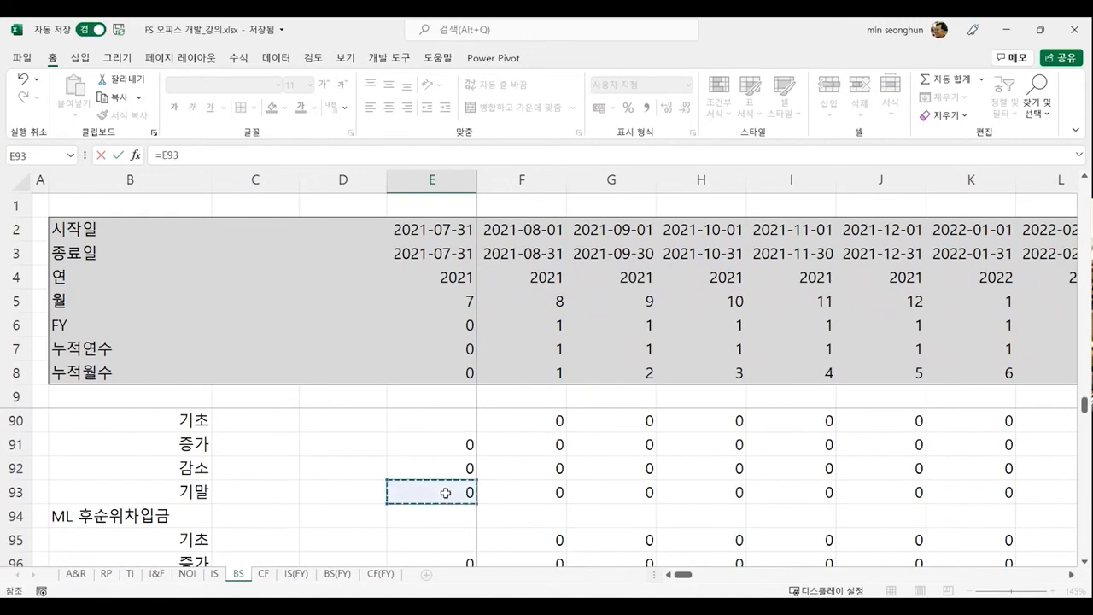
key("Return")
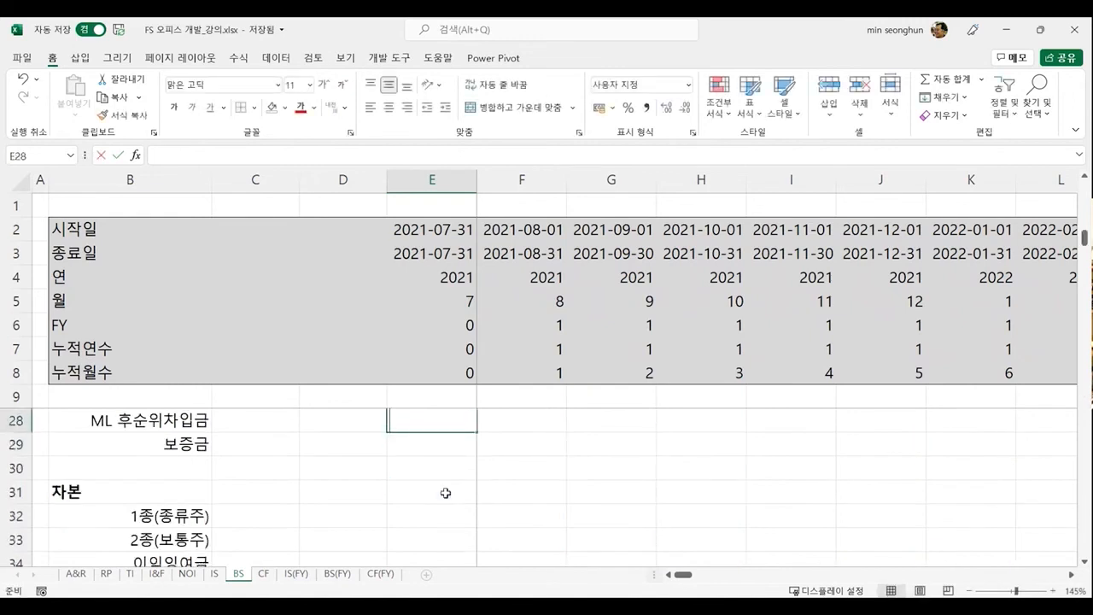
type("=")
scroll(427, 502, "down", 3)
scroll(427, 502, "down", 12)
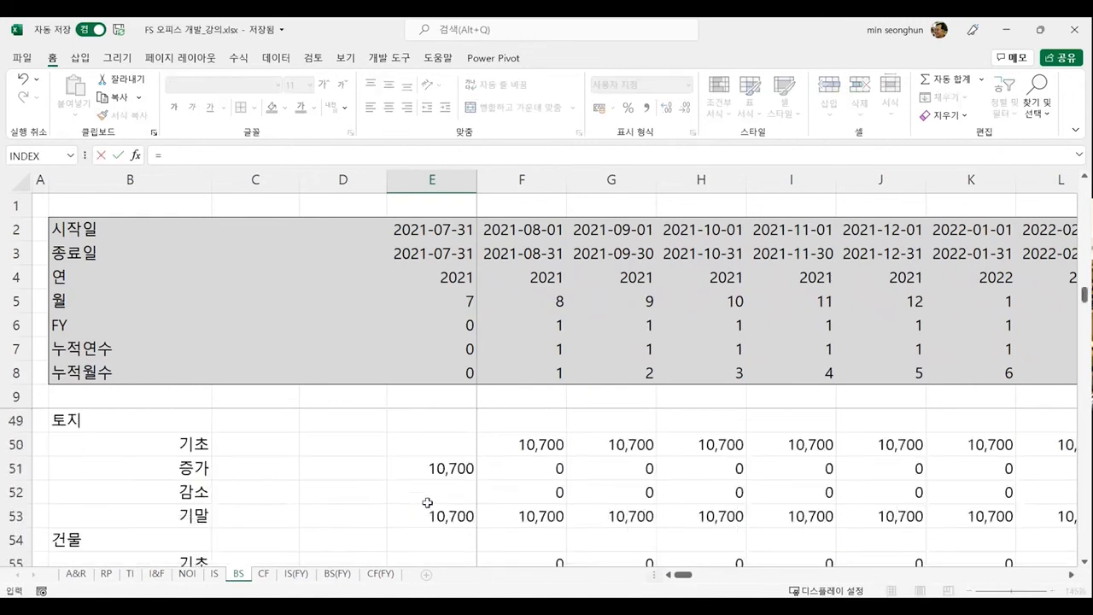
scroll(427, 502, "down", 7)
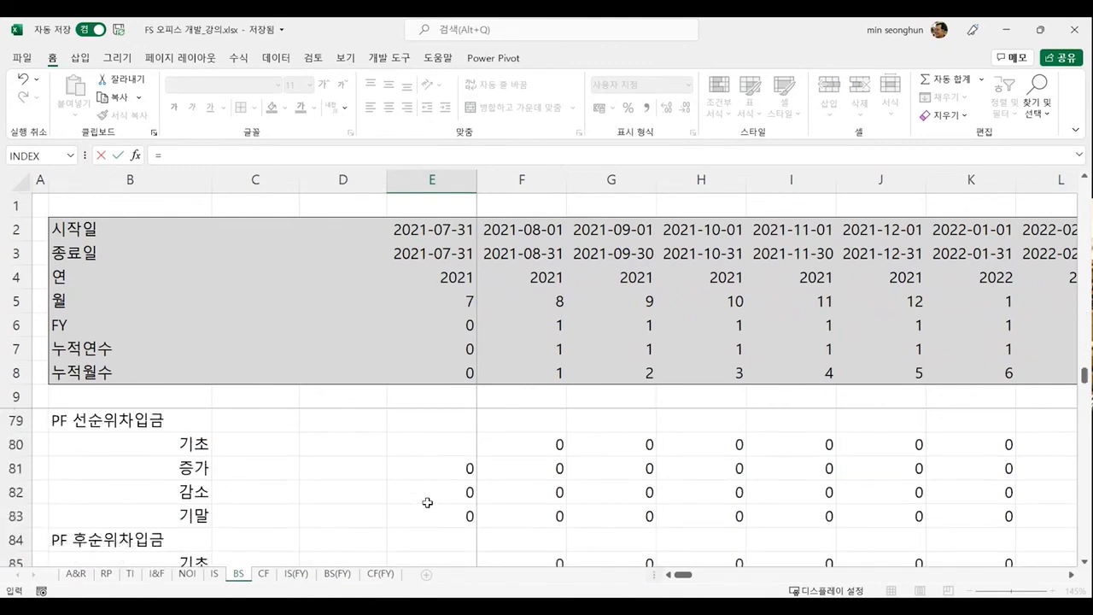
left_click(421, 518)
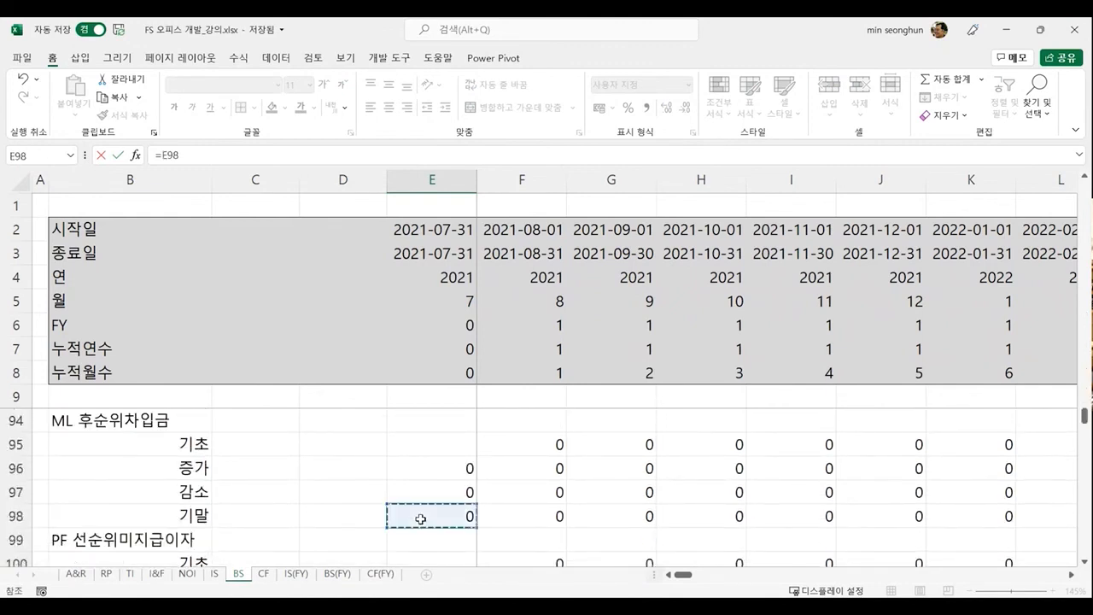
key("Return")
key("Up")
key("Down")
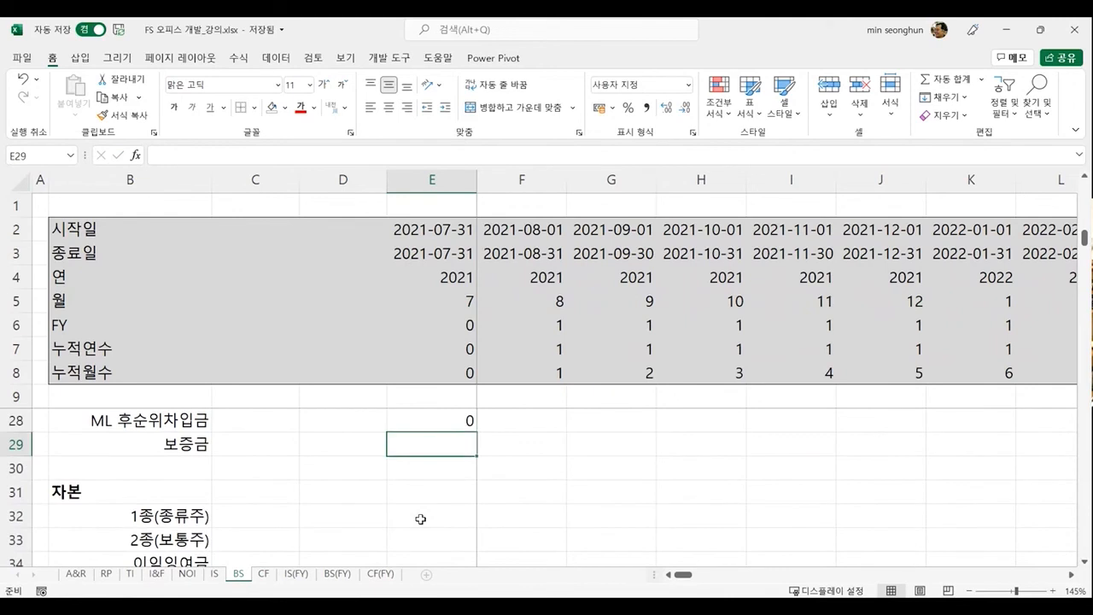
Step: Link the 2021-07-31 보증금 line in E29 to the 보증금 schedule's 기말 balance in E123
type("=")
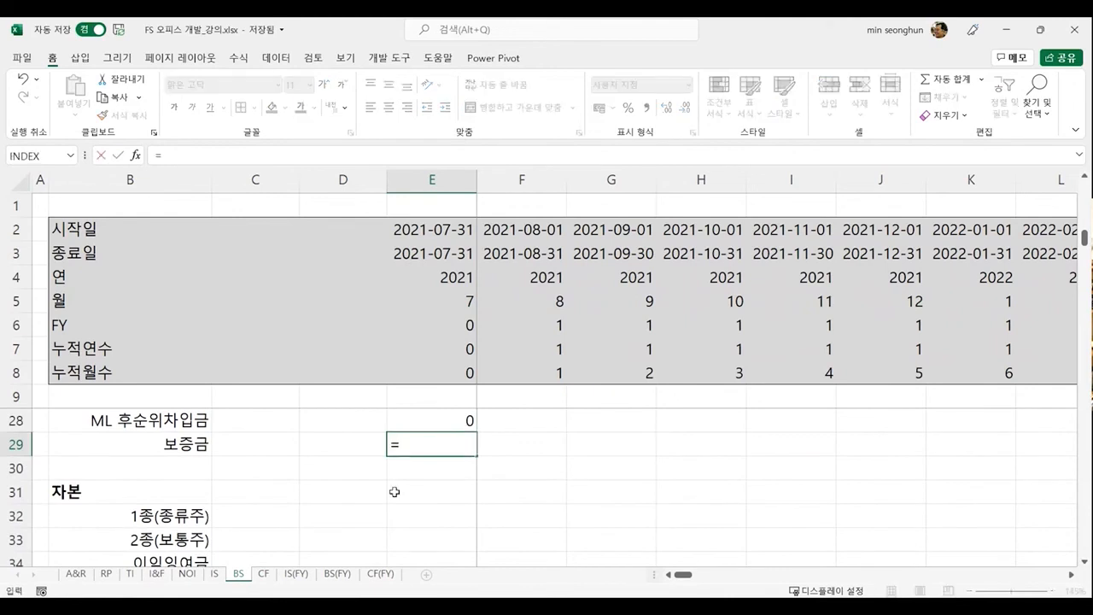
scroll(425, 513, "down", 14)
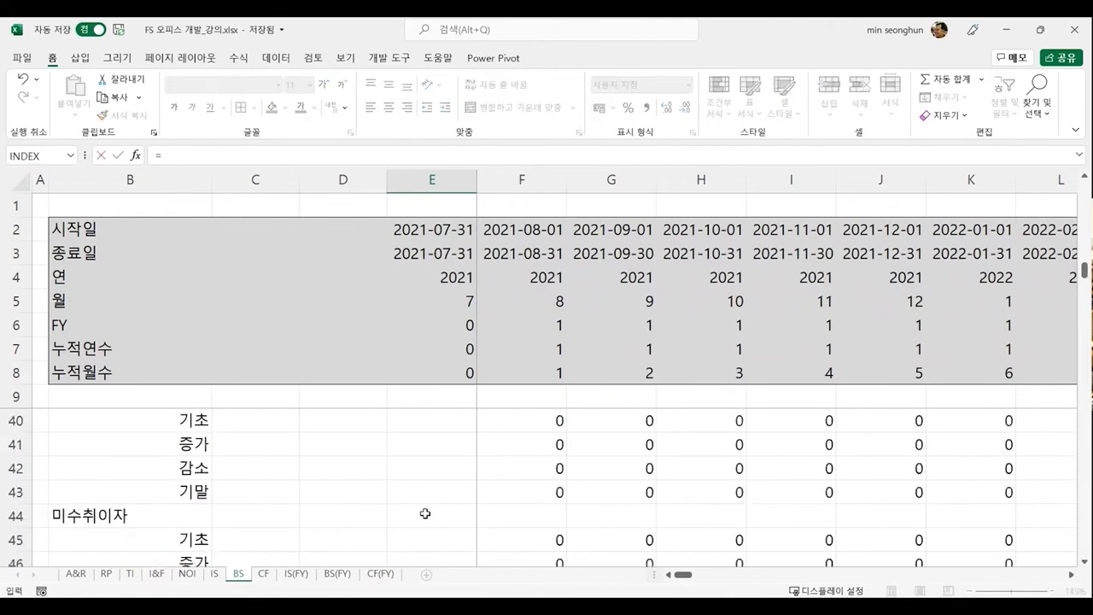
scroll(425, 513, "down", 14)
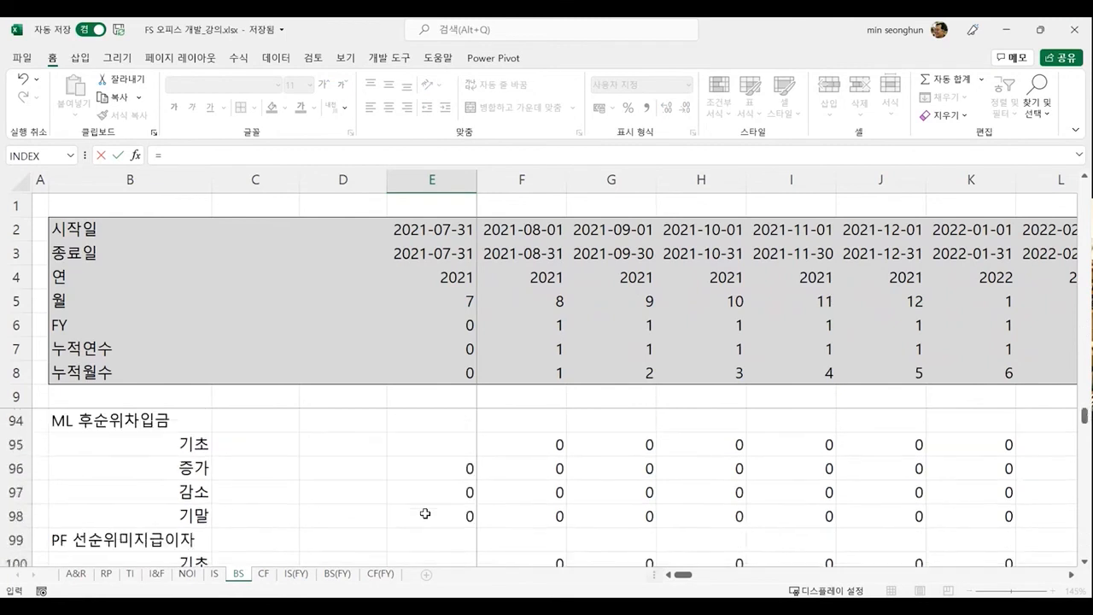
scroll(425, 513, "down", 2)
left_click(433, 539)
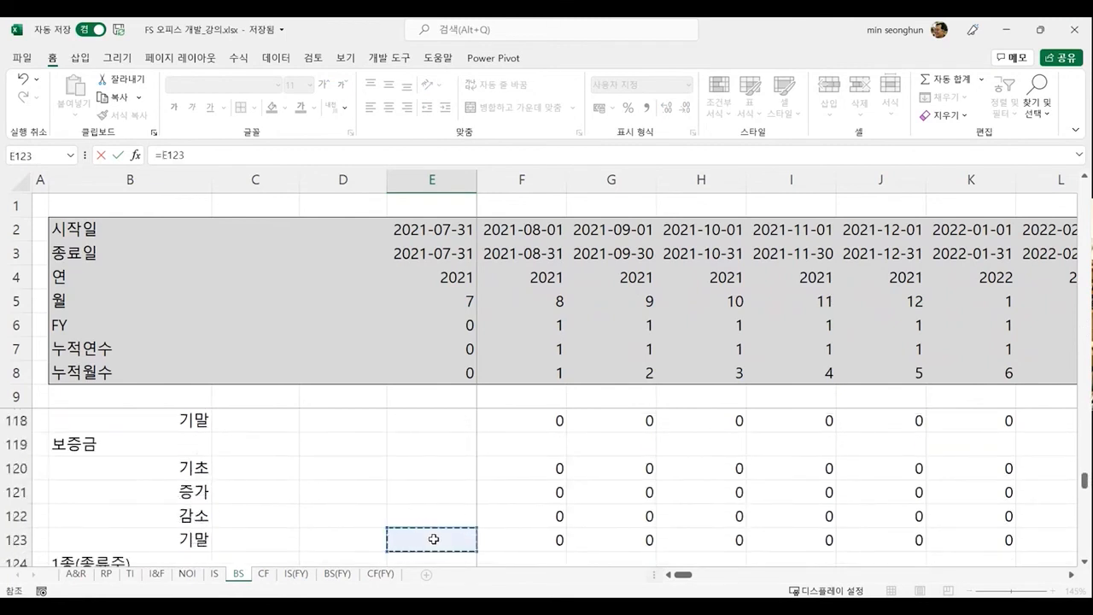
key("Return")
Step: Return to the 2021-07-31 유동부채 lines and check them up to 미지급이자비용 in E23
key("Up")
key("Up")
key("Up")
key("Up")
key("Up")
key("Up")
key("Up")
key("Up")
key("Up")
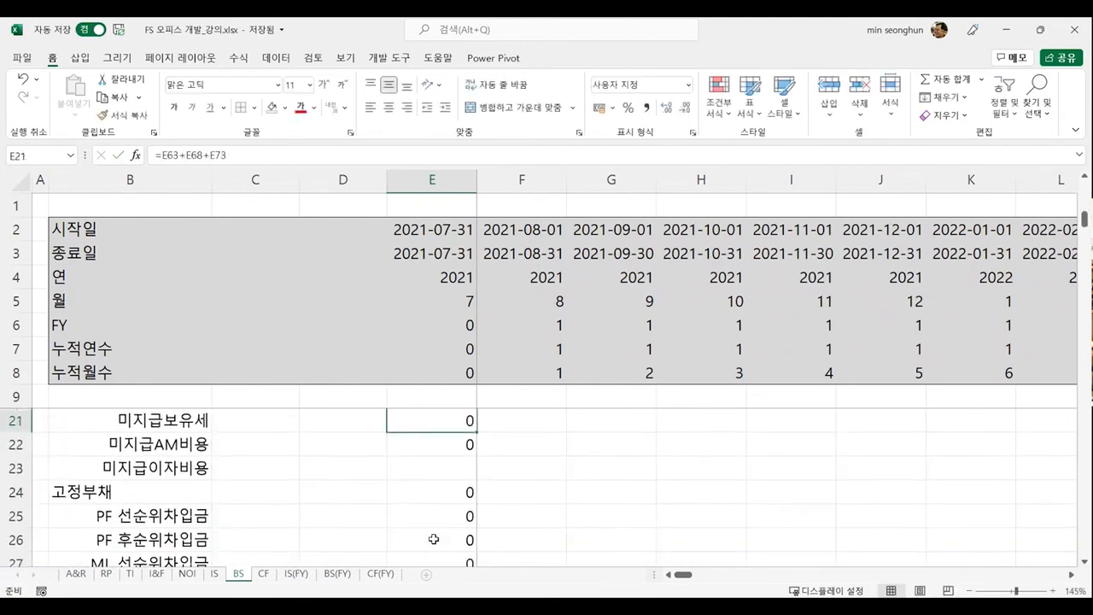
key("Up")
key("Down")
key("Down")
key("Down")
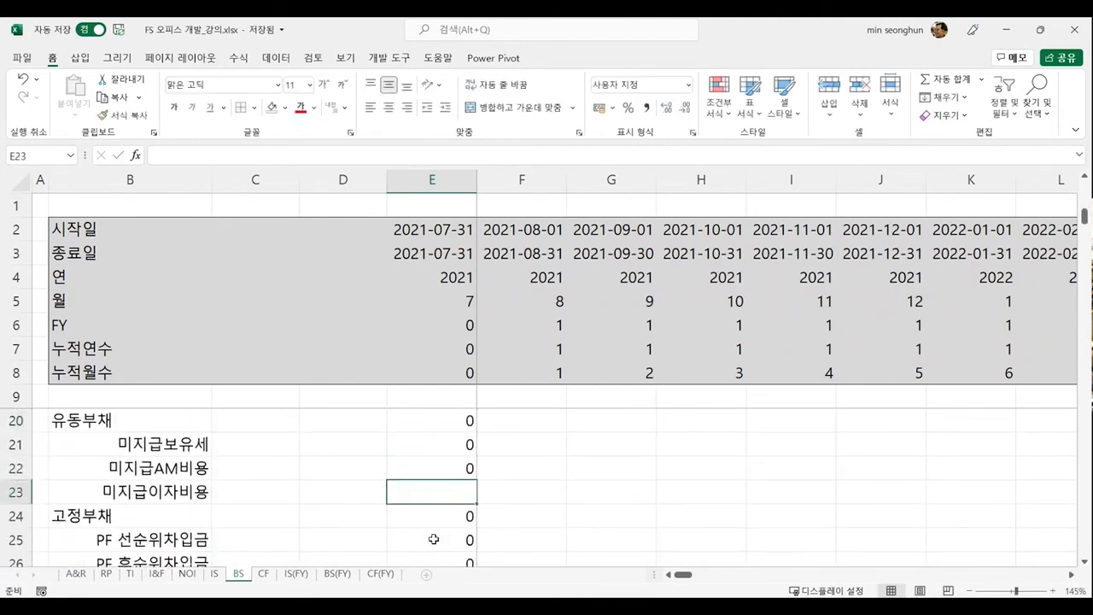
key("alt+Tab")
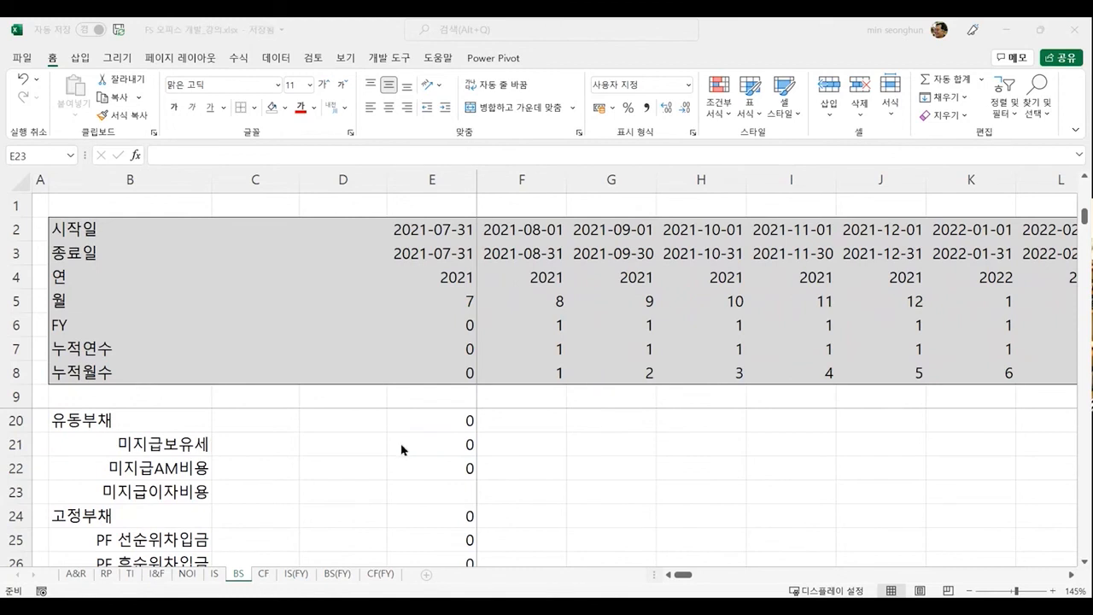
left_click(416, 501)
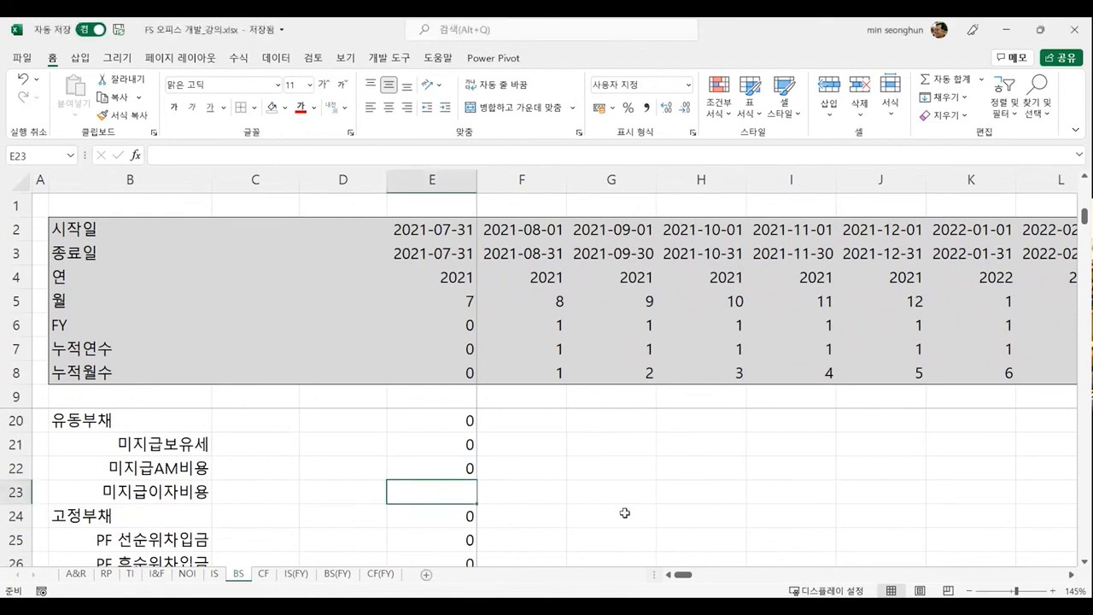
Step: Start the 2021-07-31 미지급이자비용 formula in E23 by adding the PF 선순위미지급이자 and PF 후순위미지급이자 기말 balances, E103 and E108
type("=")
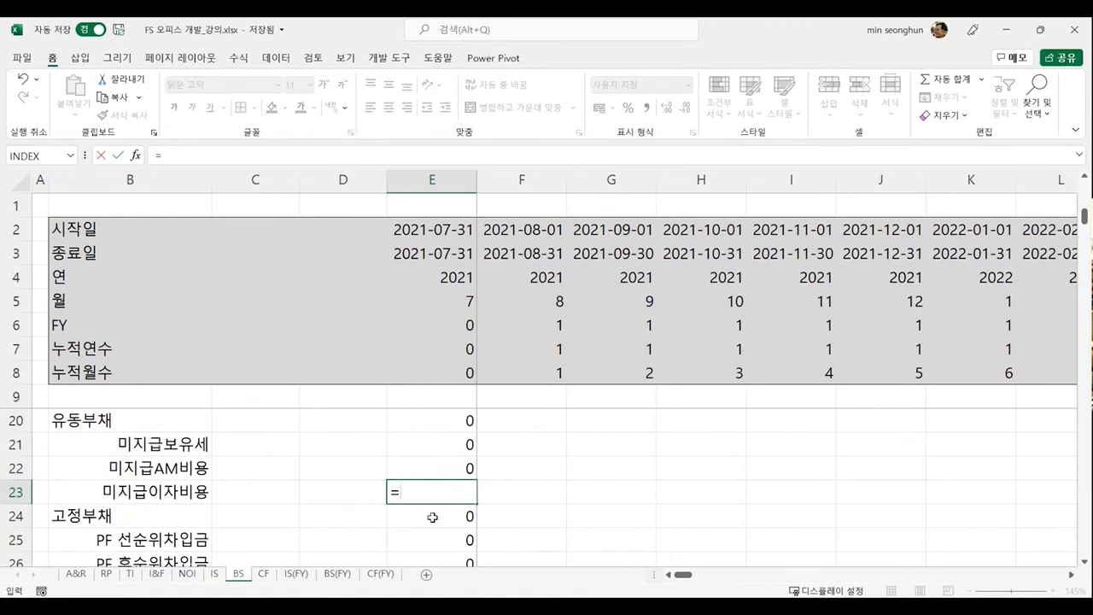
scroll(432, 517, "down", 20)
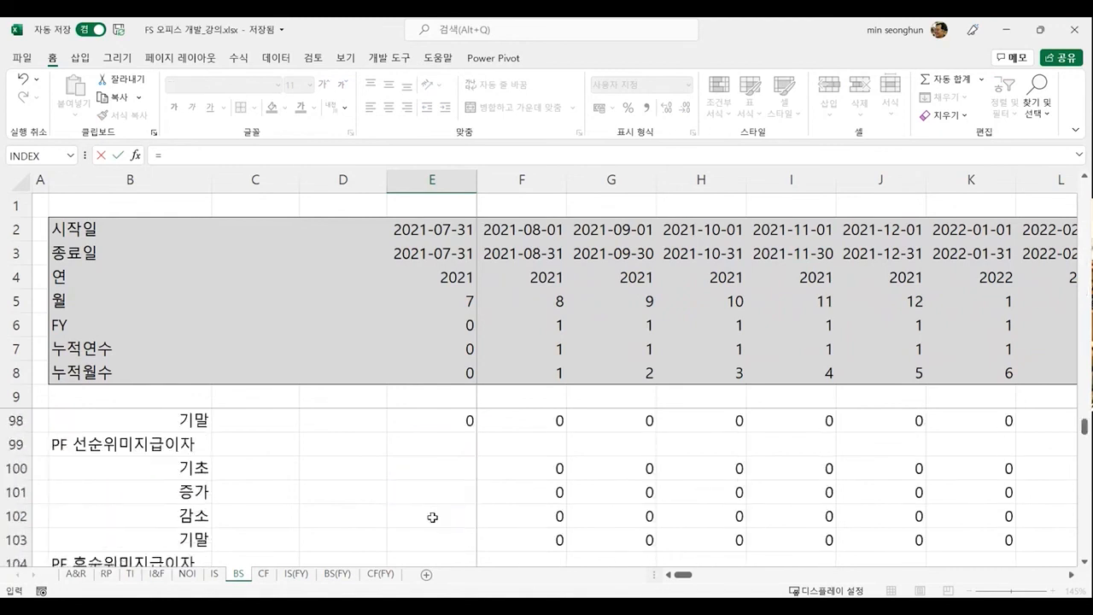
left_click(431, 542)
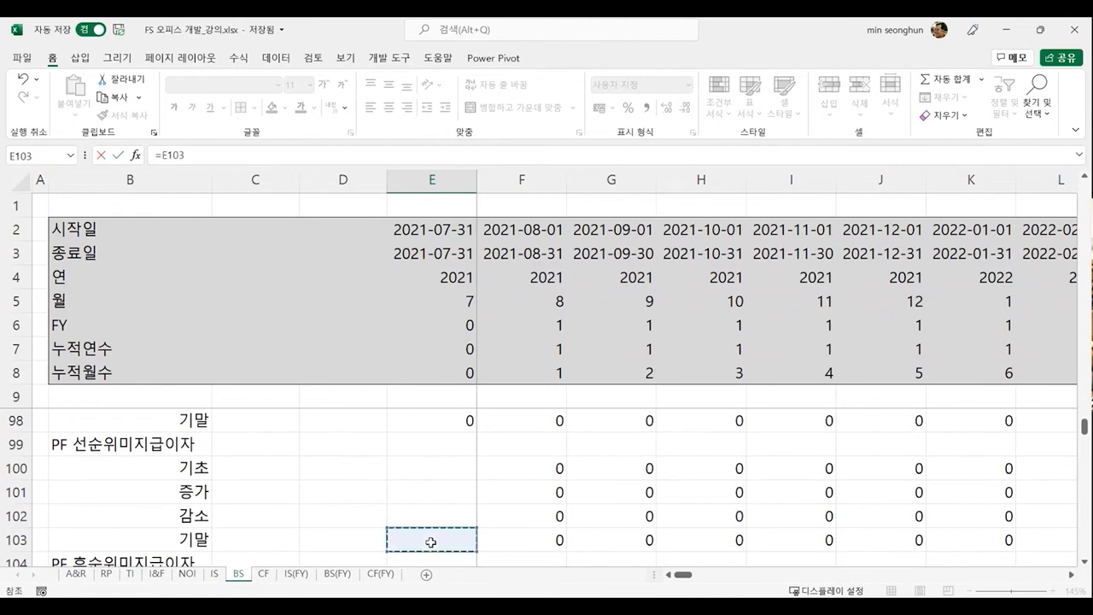
type("+")
scroll(431, 541, "down", 2)
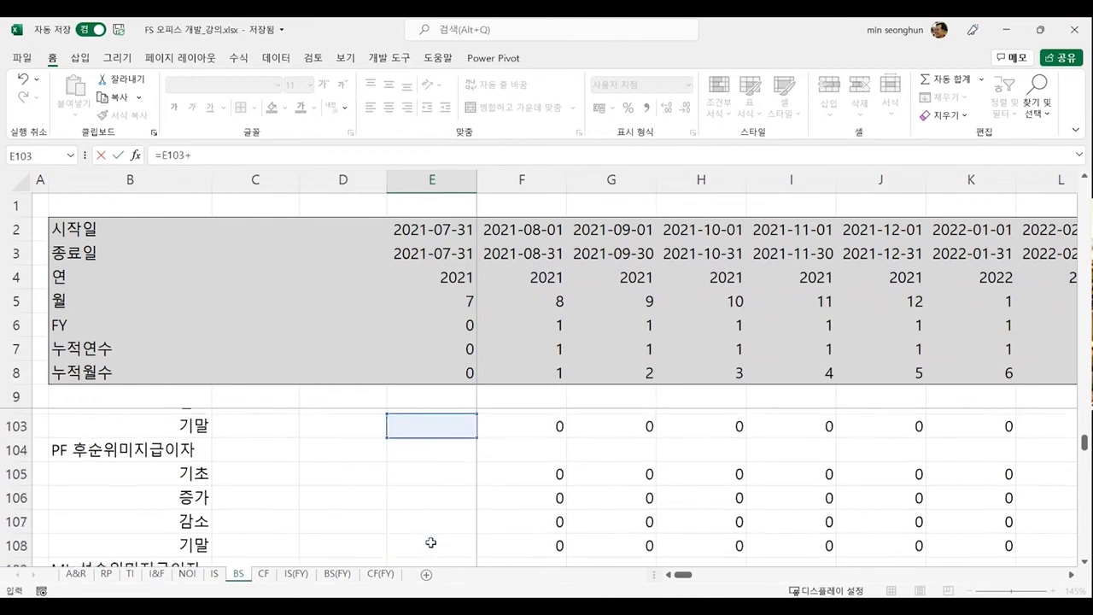
left_click(431, 519)
type("+")
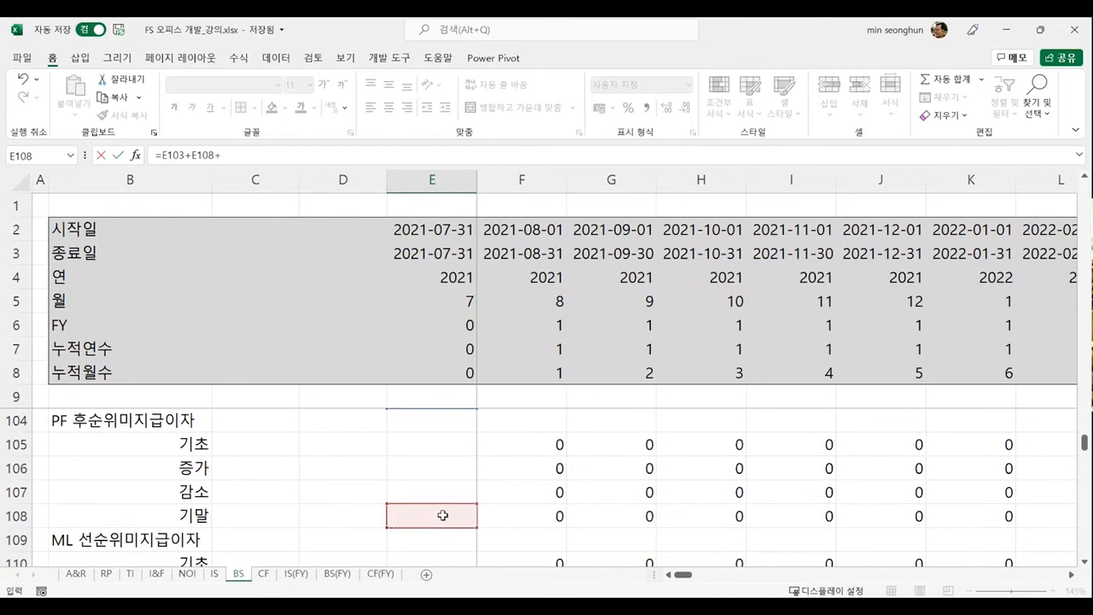
Step: Complete the E23 formula with the ML 선순위미지급이자 and ML 후순위미지급이자 기말 balances, giving =E103+E108+E113+E118
scroll(443, 515, "down", 2)
left_click(425, 492)
type("+")
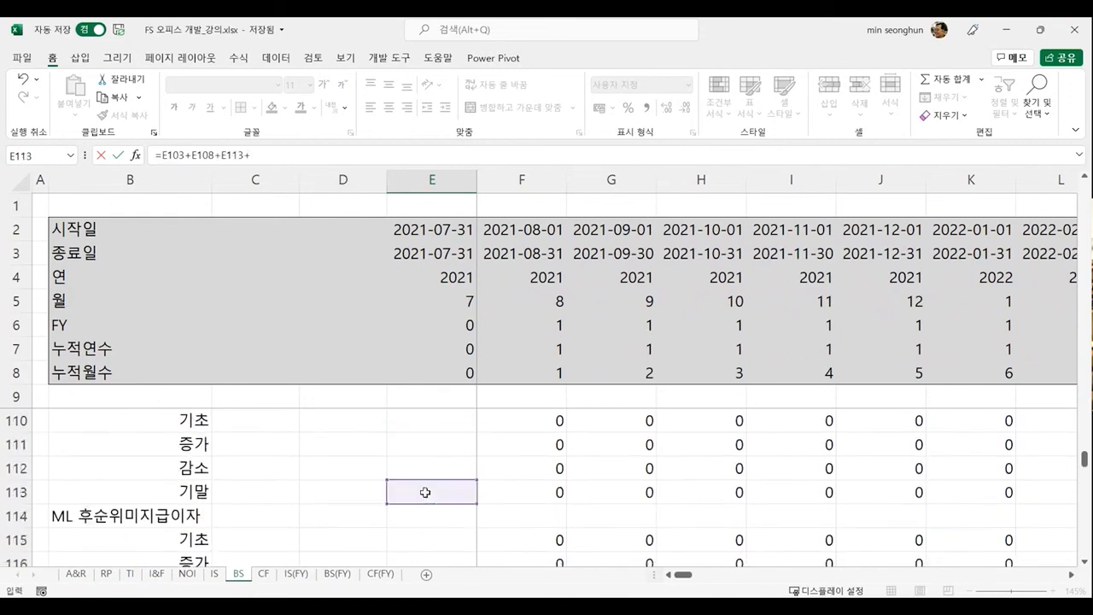
scroll(426, 492, "down", 1)
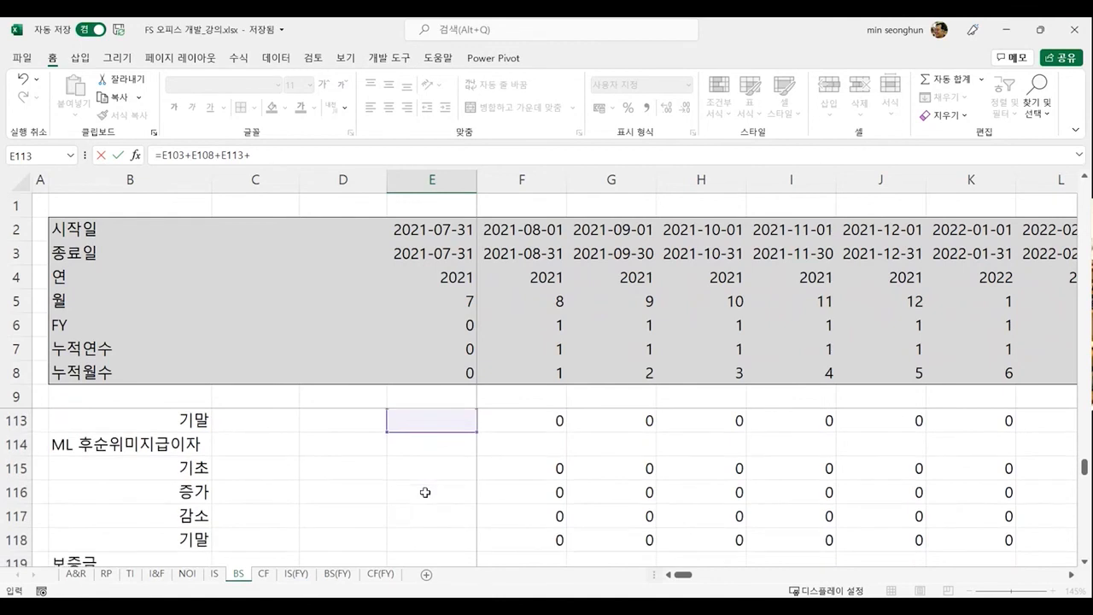
left_click(414, 539)
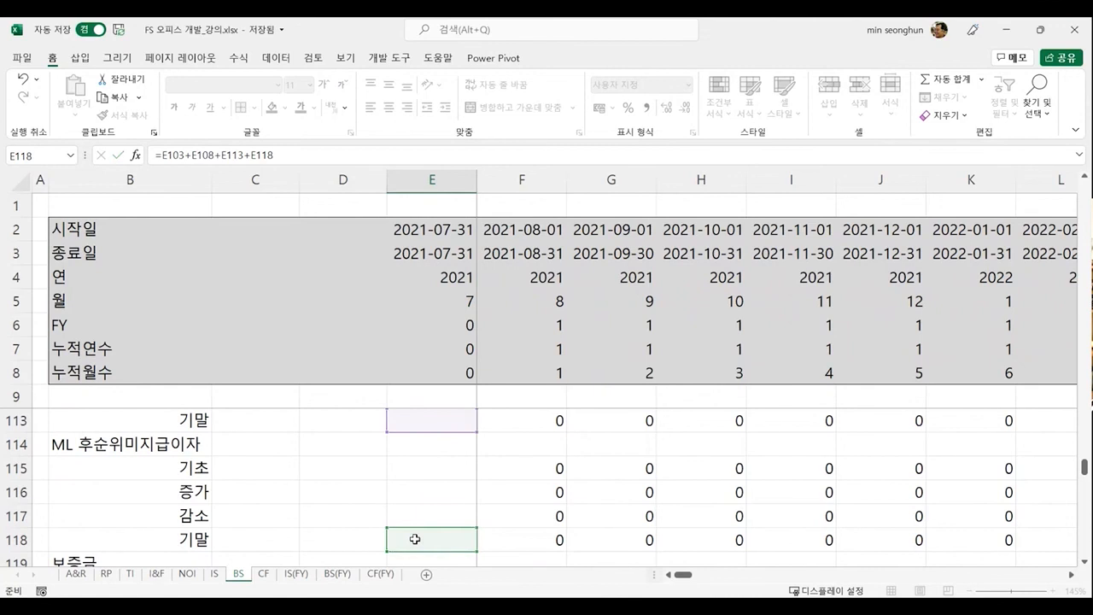
key("Escape")
key("Up")
key("Up")
key("Up")
key("Down")
key("Down")
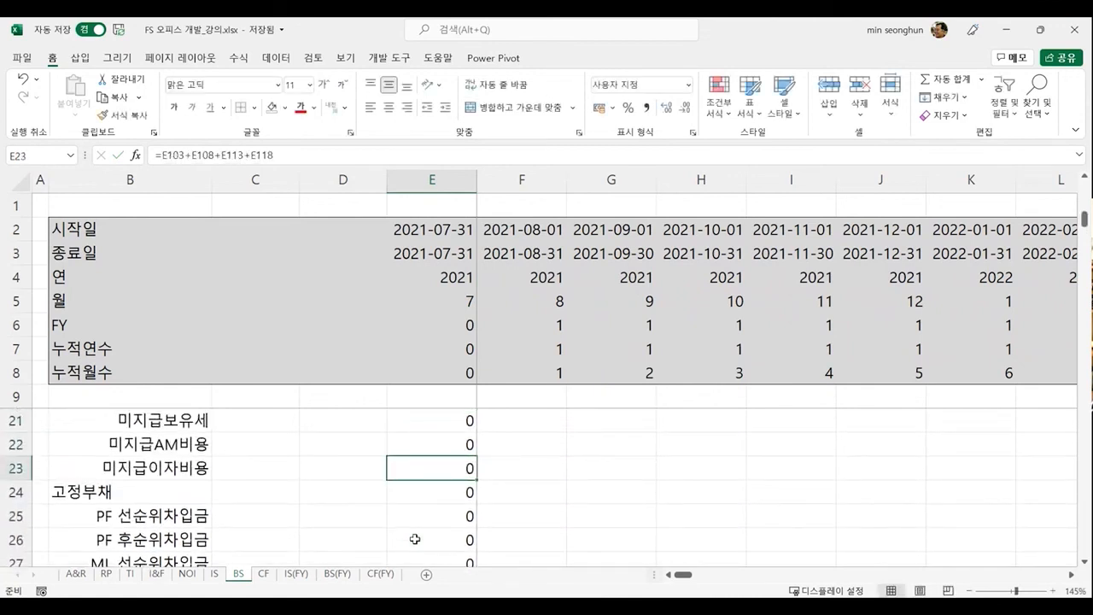
Step: Review the 2021-07-31 자산 formulas line by line, from the 자산 total in E10 through 유동자산 and 고정자산 to 건물
scroll(475, 476, "up", 2)
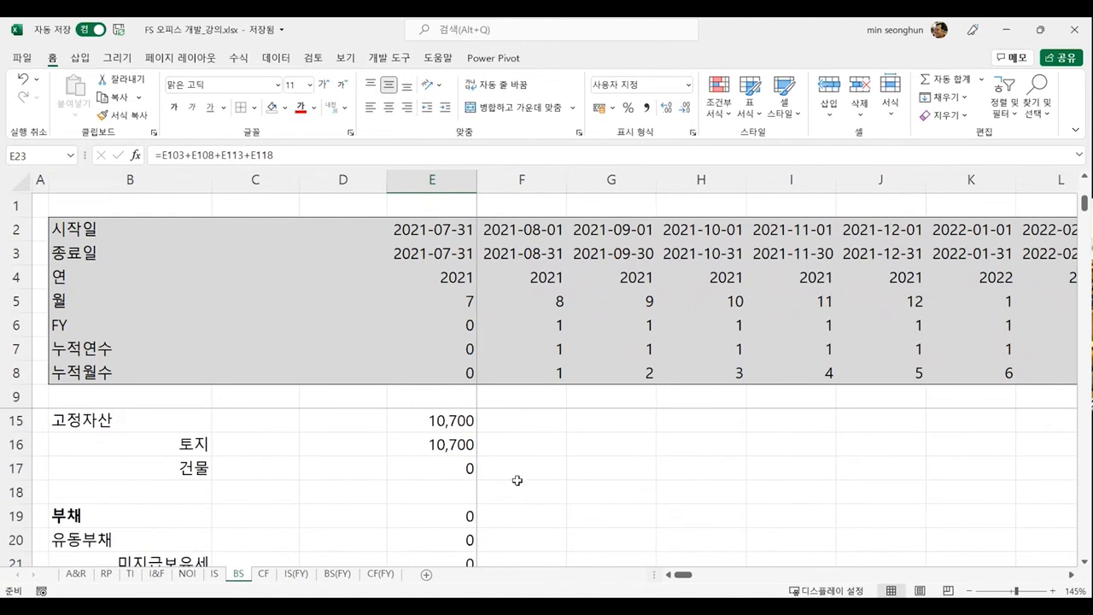
scroll(517, 480, "up", 1)
scroll(516, 480, "up", 1)
left_click(460, 426)
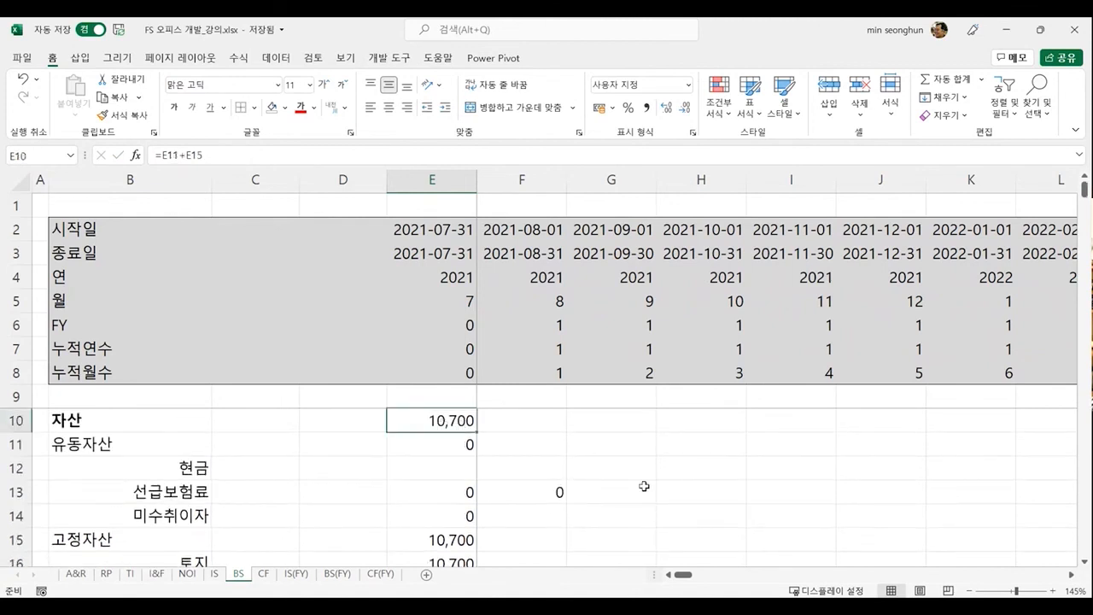
key("Down")
key("Down")
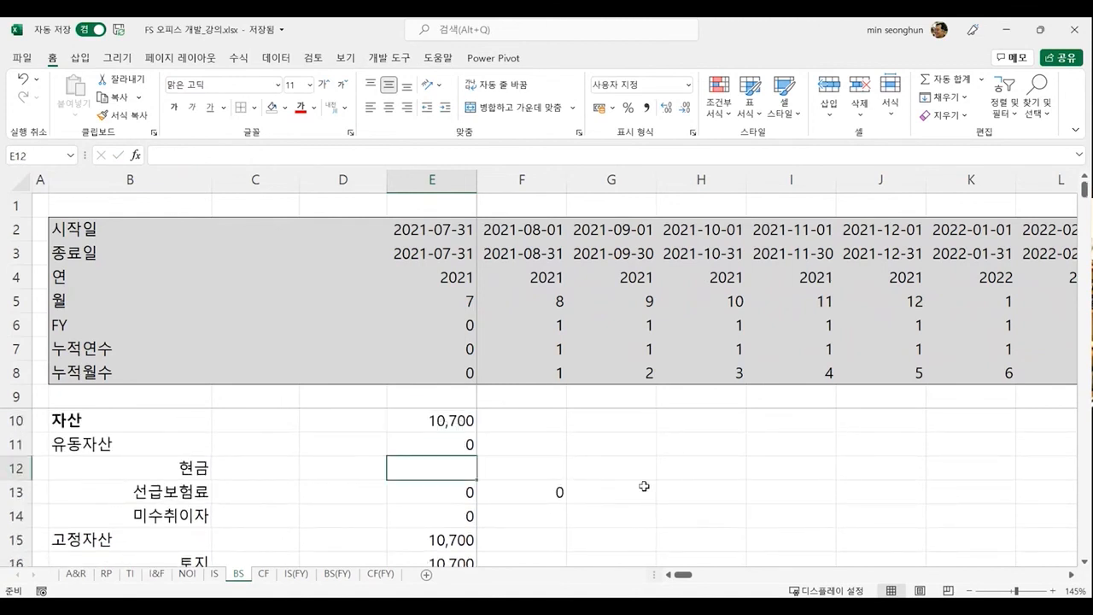
key("Down")
key("Down")
key("Up")
key("Down")
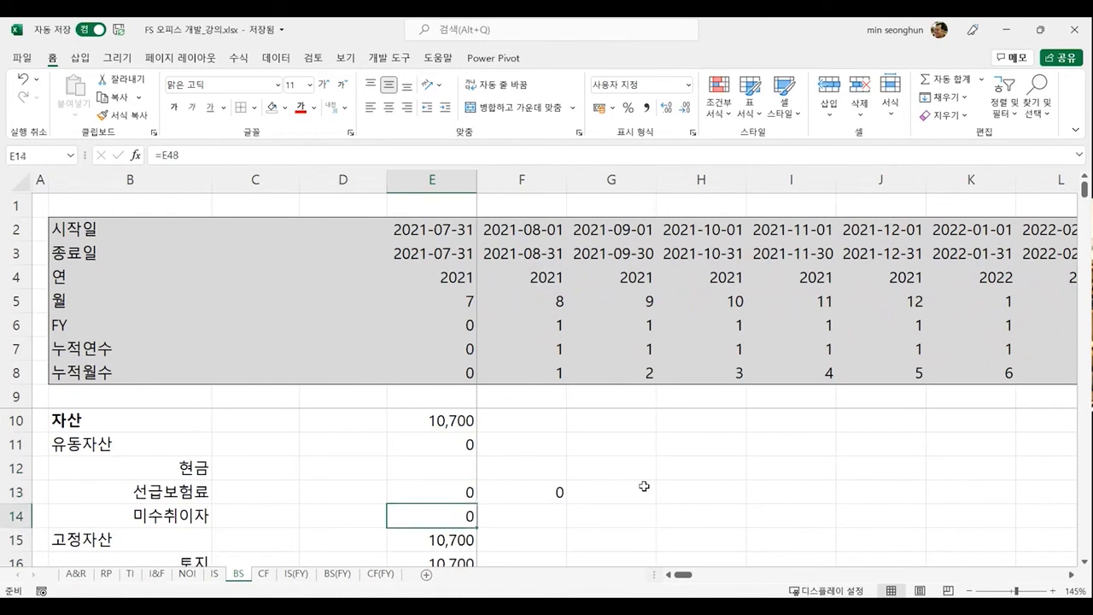
key("Down")
key("Down")
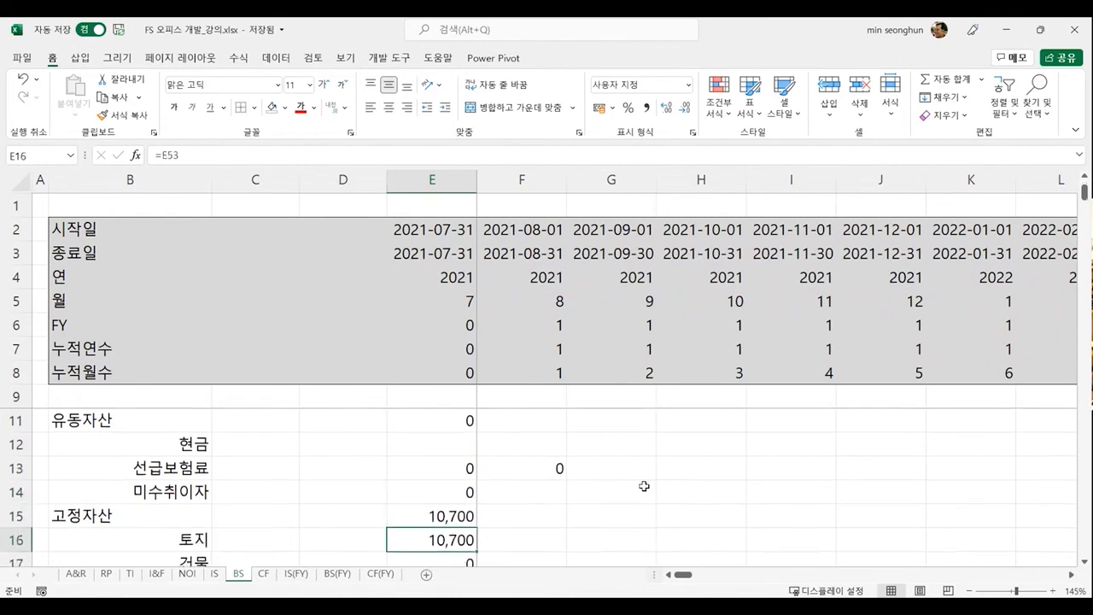
key("Down")
key("Down")
key("Up")
key("Up")
key("Down")
key("Down")
key("Down")
key("Down")
key("Down")
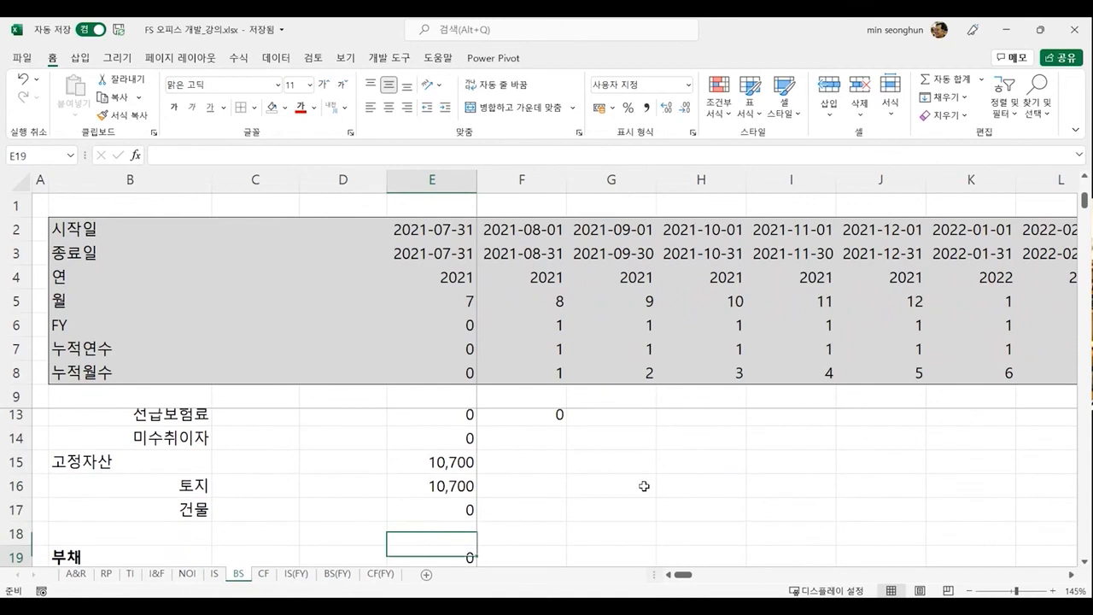
Step: Review the 2021-07-31 부채 lines from 유동부채 through 보증금 and on to the 자본 lines 1종(종류주) and 2종(보통주)
key("Down")
key("Down")
key("Down")
key("Down")
key("Down")
key("Down")
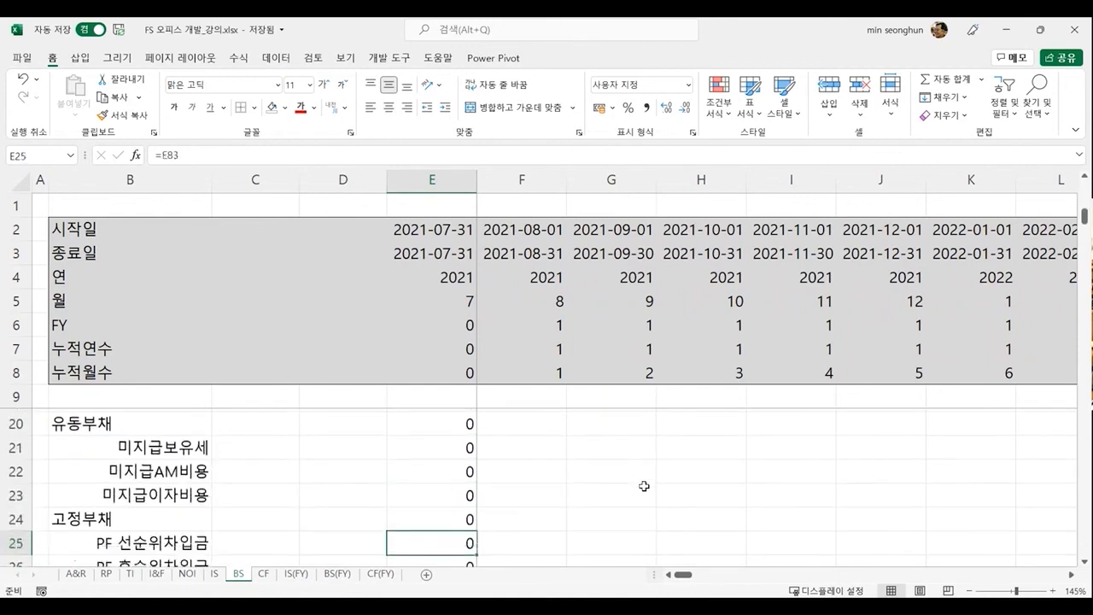
key("Down")
key("Down")
key("Down")
key("Down")
key("Down")
key("Down")
key("Down")
key("Down")
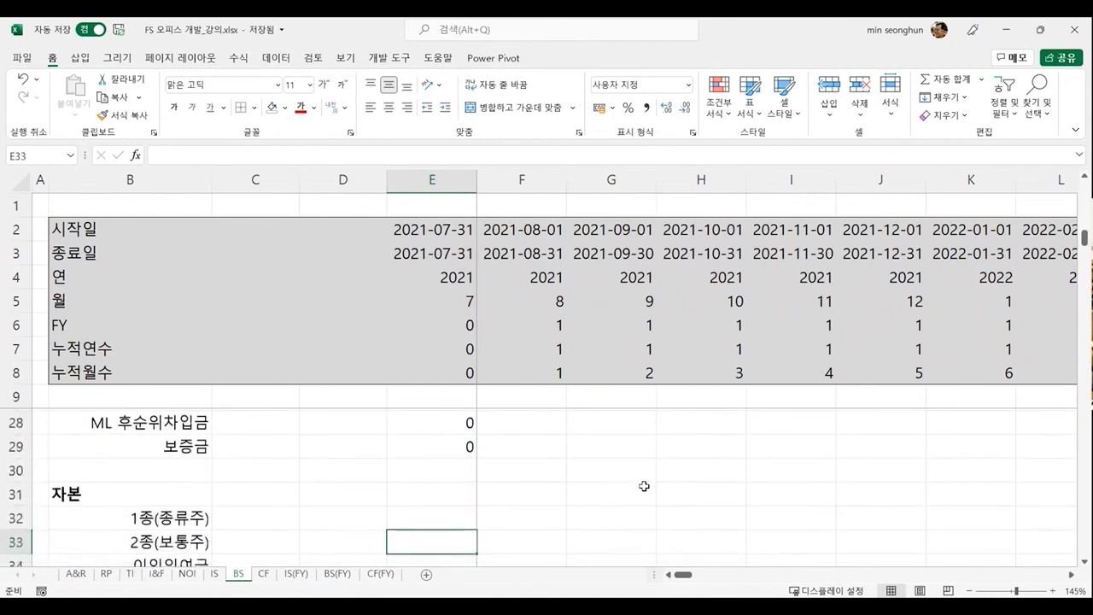